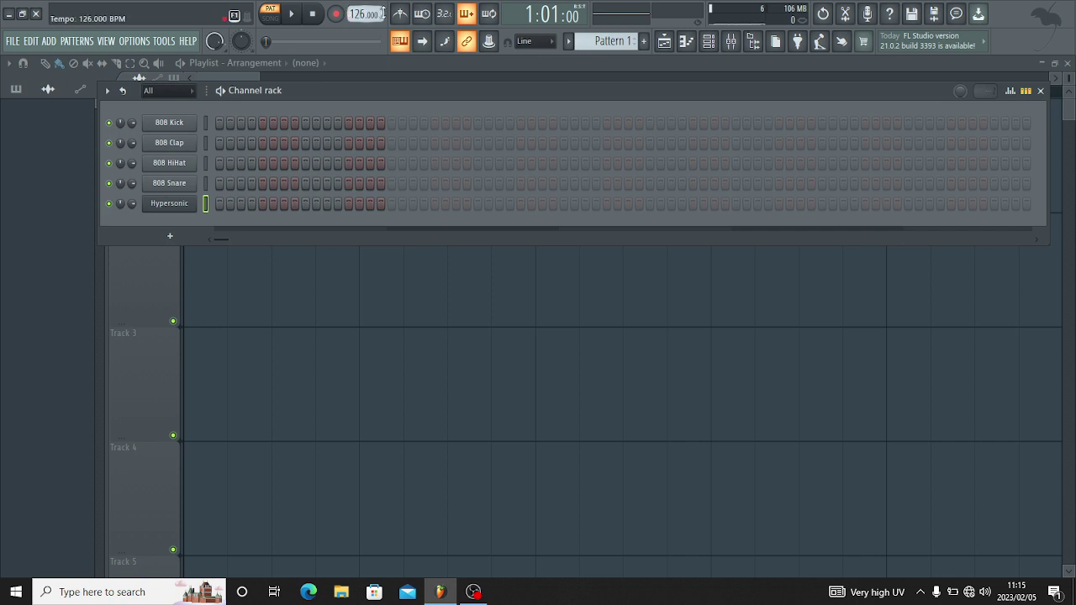
Open the Hypersonic piano roll and record a first chord take as notes and automation.
right_click(180, 202)
click(208, 205)
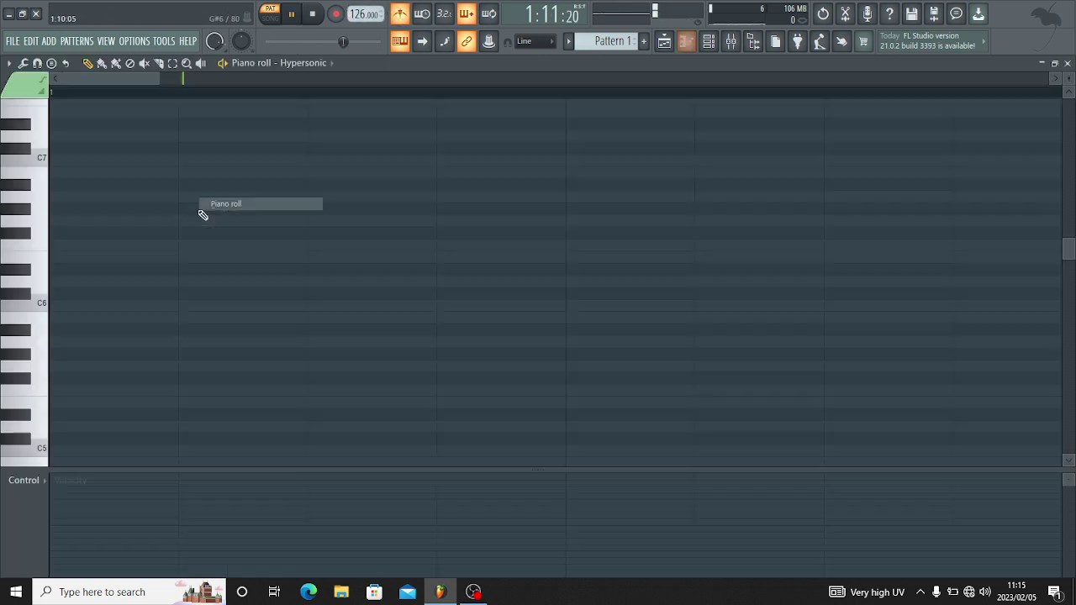
click(334, 15)
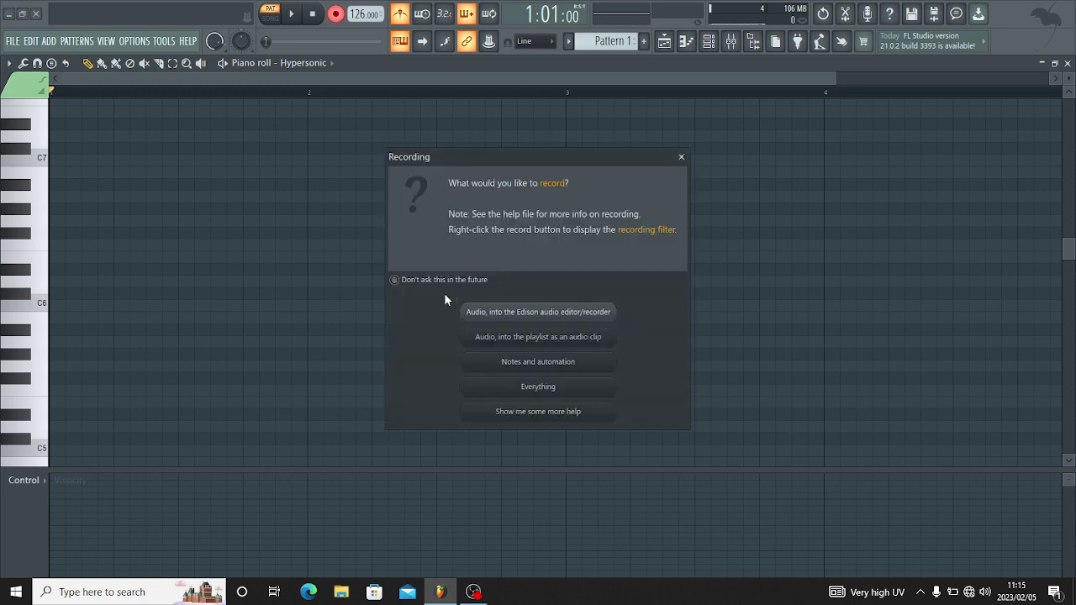
click(484, 363)
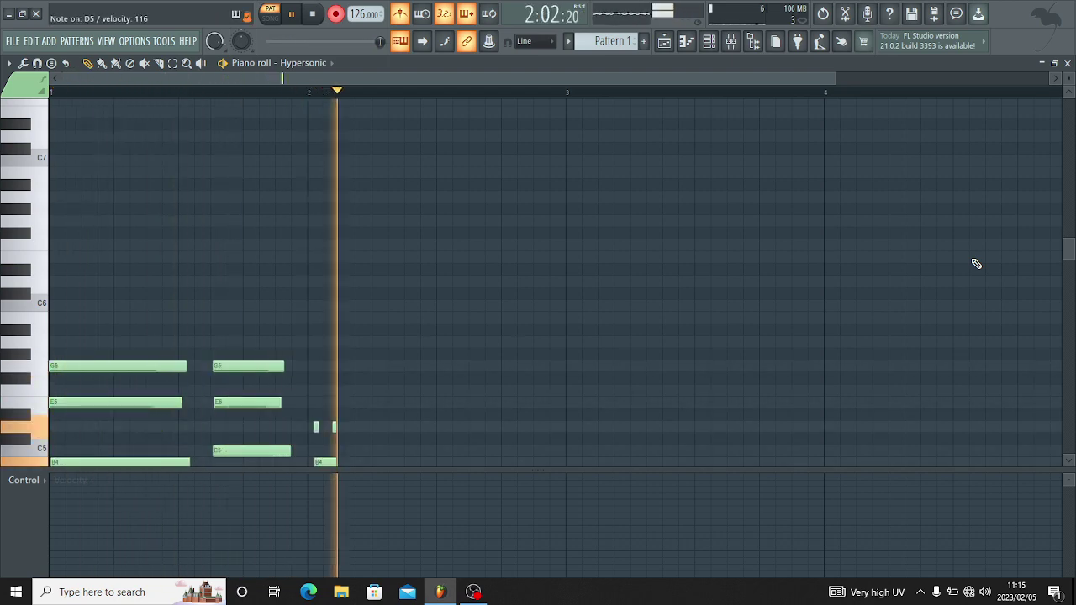
Undo the first take and re-record the four-chord progression over bars 1 and 2, with each chord held until the next.
key(space)
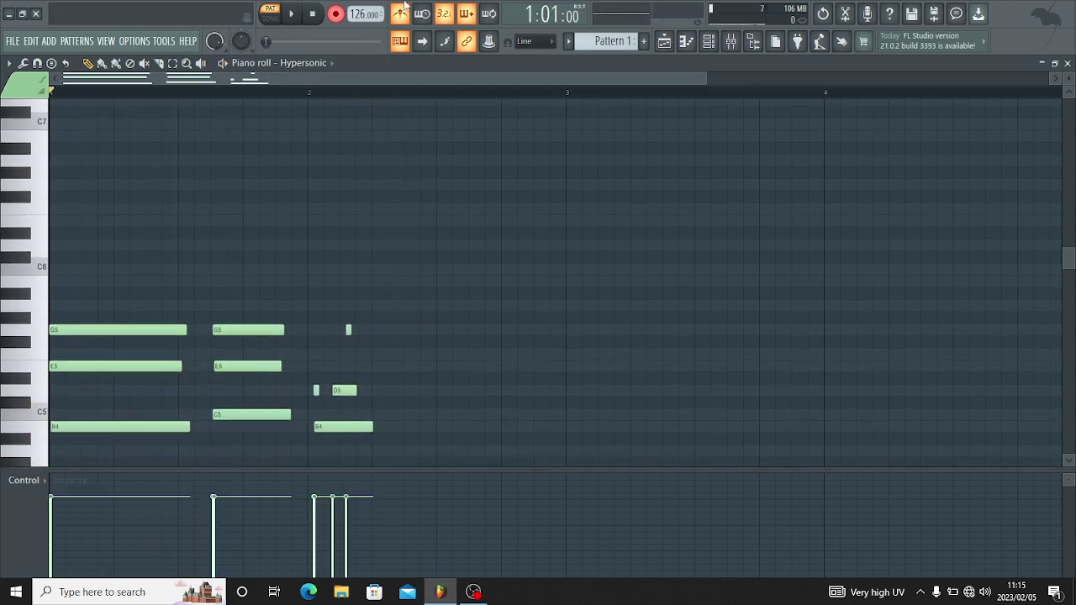
key(ctrl+z)
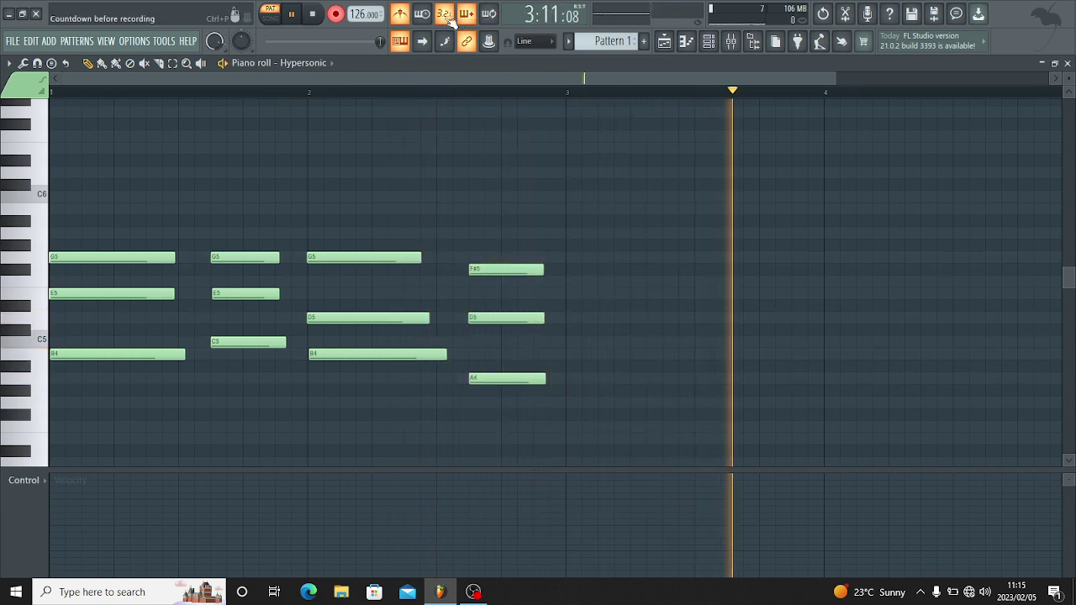
key(space)
key(space)
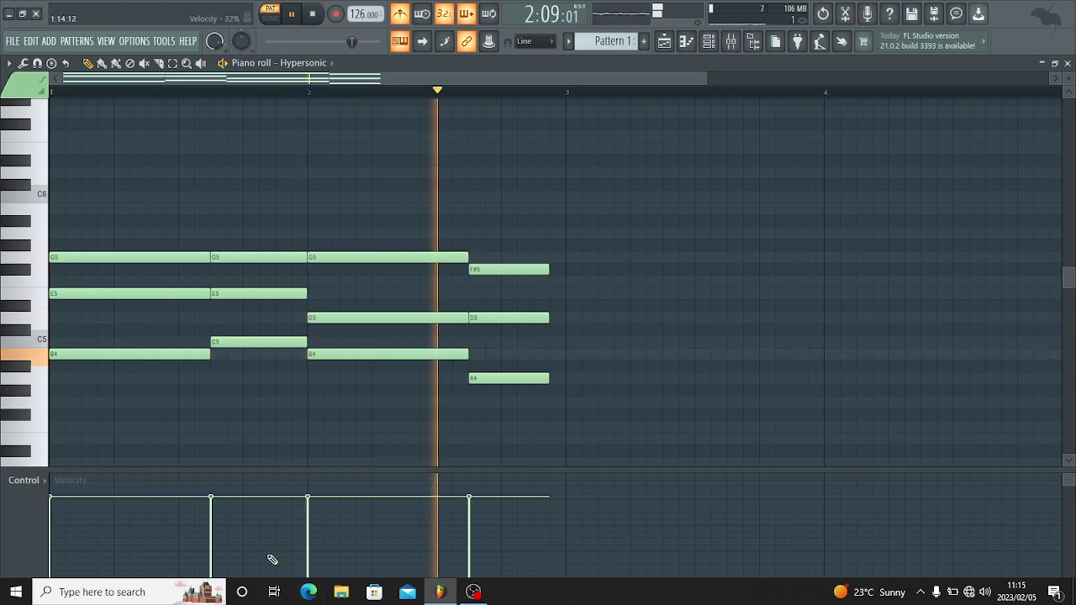
Extend the last chord to the start of bar 3 and duplicate the lowest note of each chord one octave higher.
drag(542, 252, 557, 387)
click(403, 233)
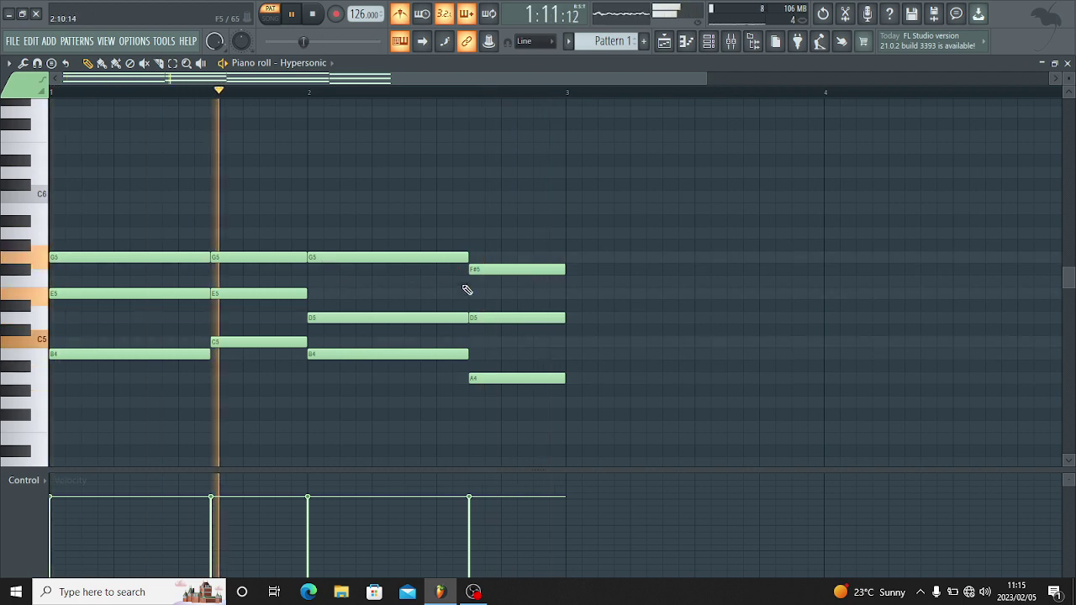
drag(524, 326, 92, 382)
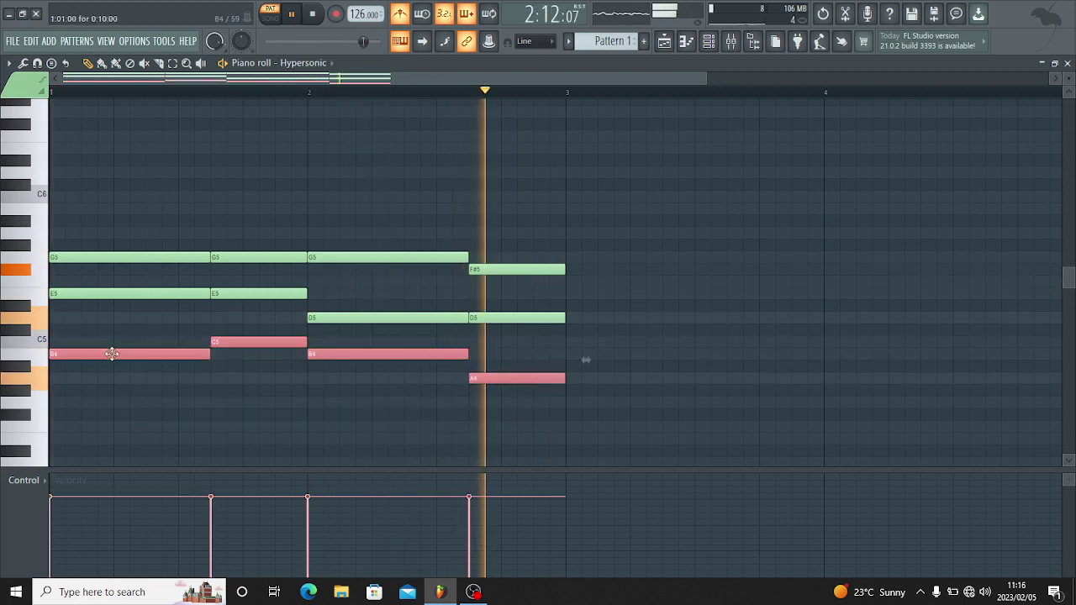
key(ctrl+Up)
click(297, 163)
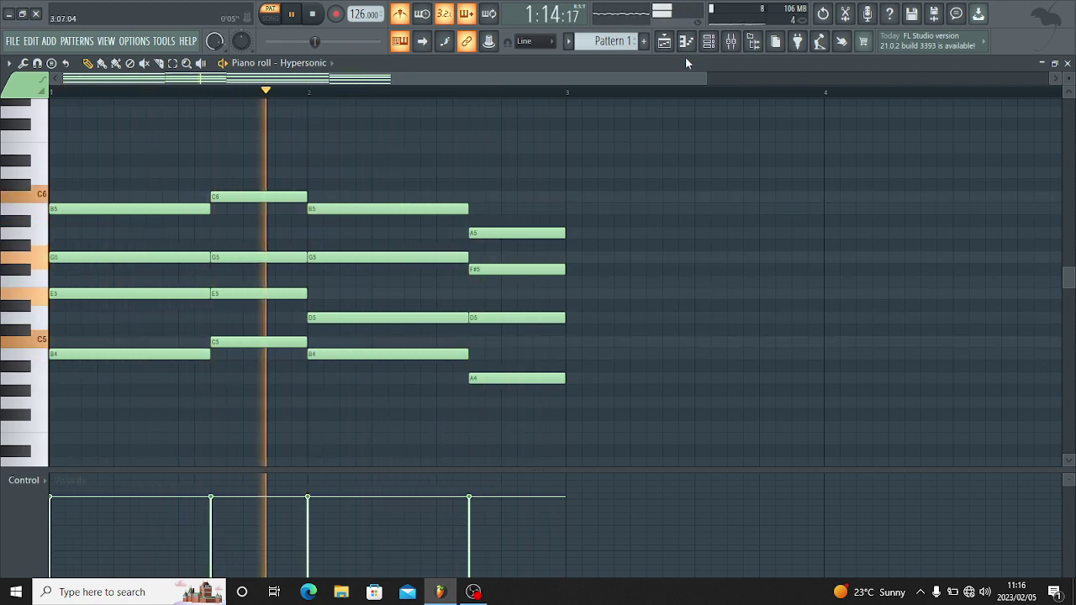
Delete the 808 Kick, 808 Clap, 808 HiHat and 808 Snare channels from the channel rack.
click(707, 47)
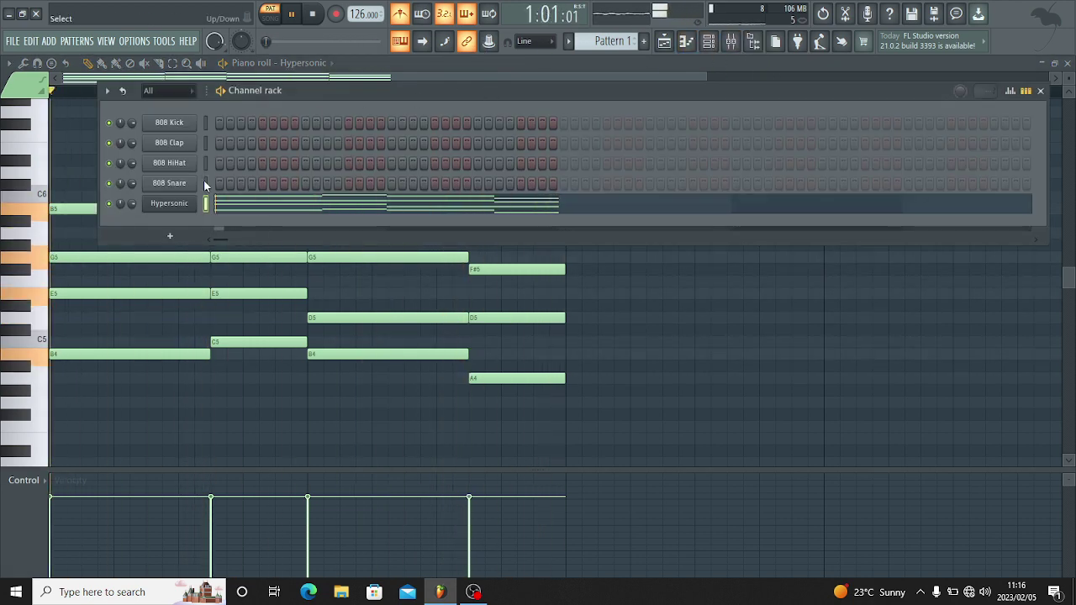
drag(205, 183, 205, 122)
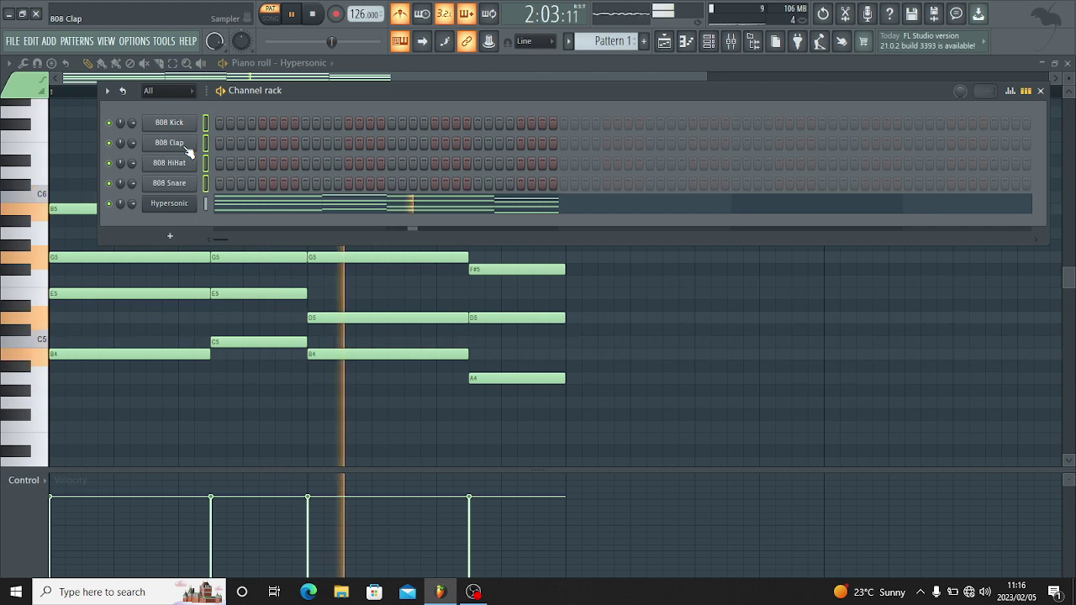
key(alt+Delete)
key(Return)
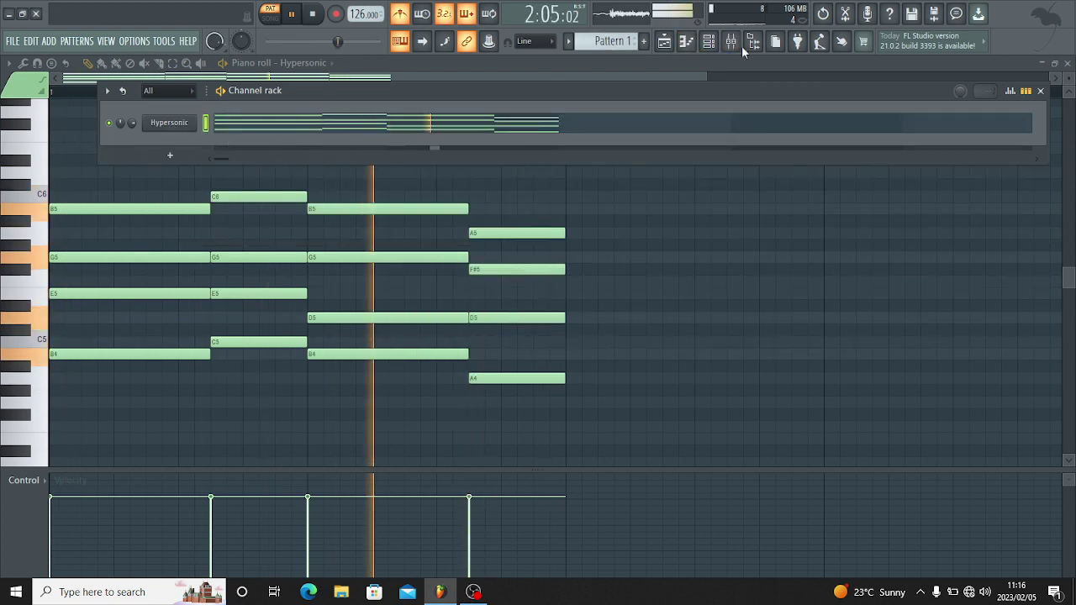
Search the Hypersonic patches for "rhode" and load the Ano Rhodes patch into slot 1.
click(195, 124)
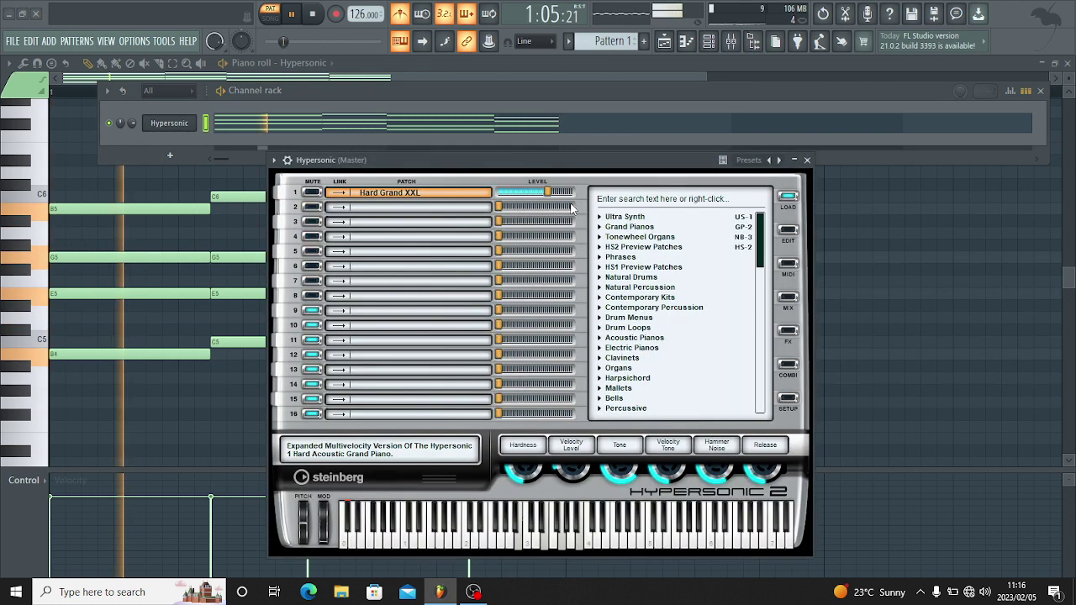
click(613, 198)
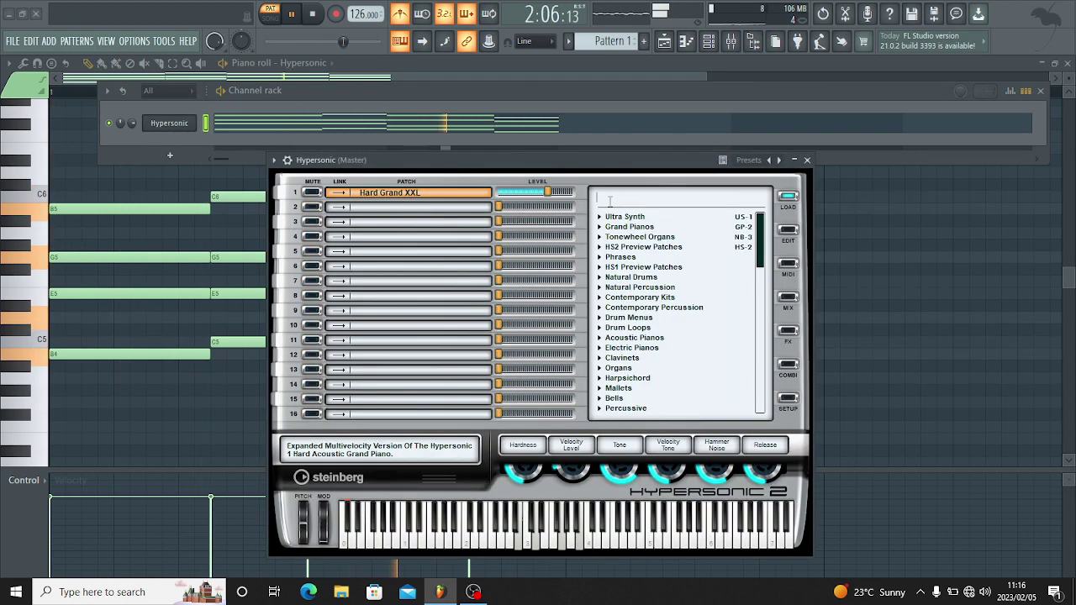
text(rhod)
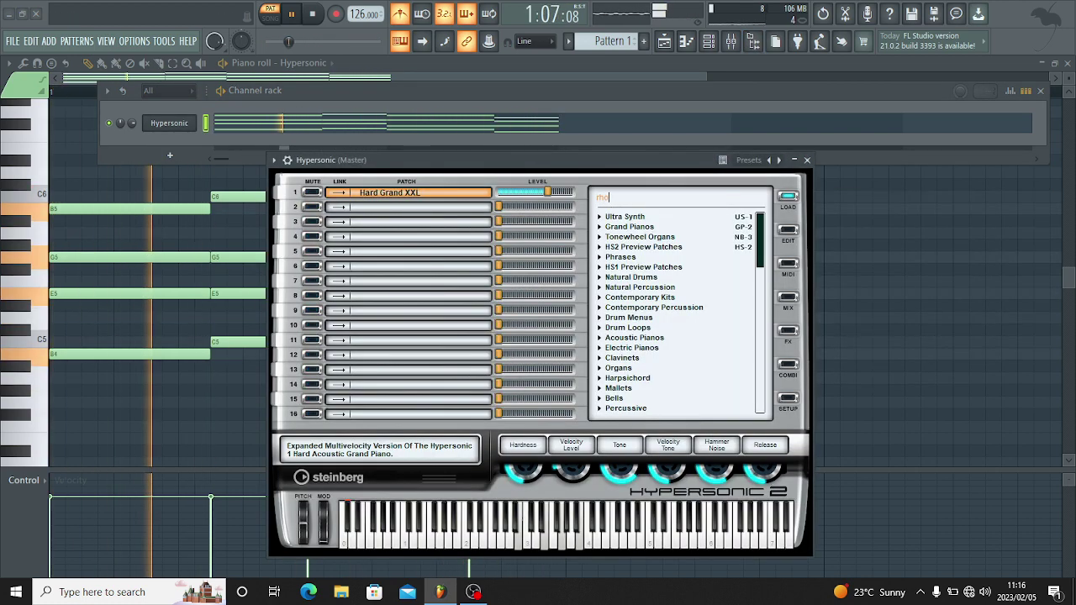
text(e)
key(Return)
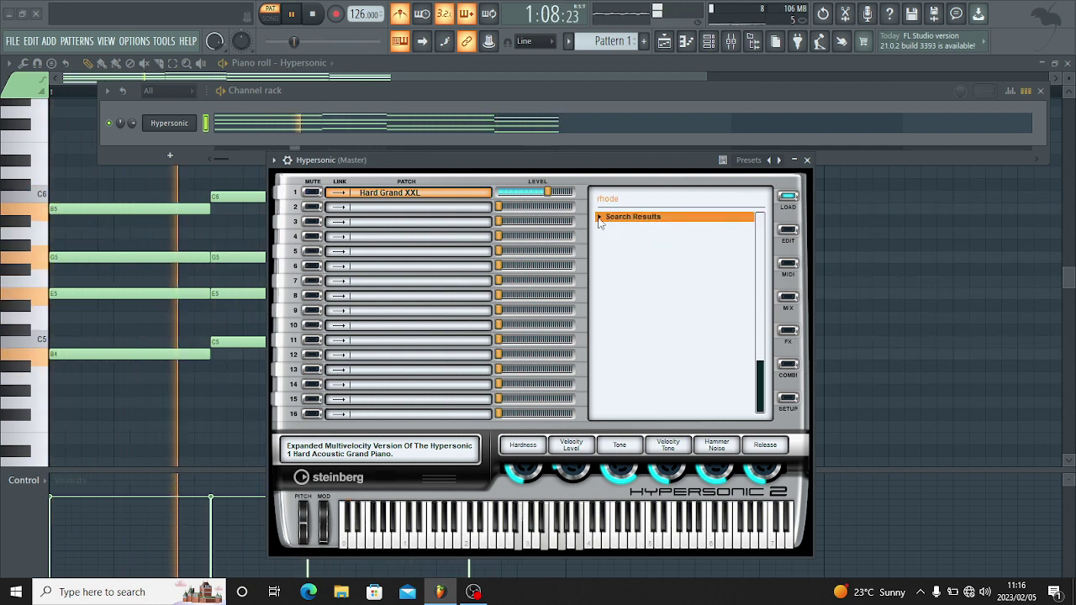
click(599, 217)
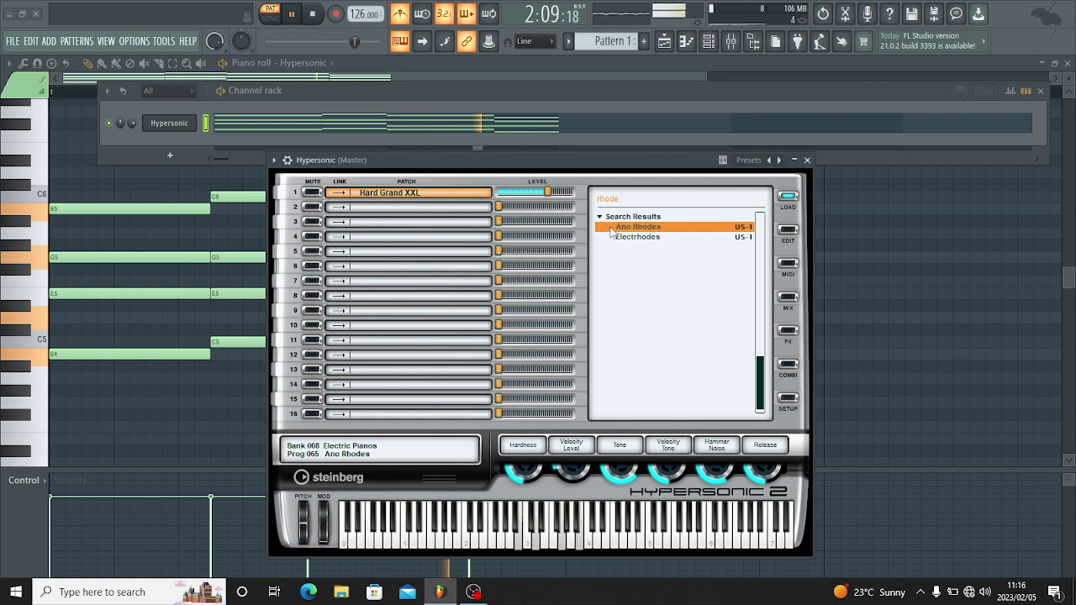
Try the Hypersonic chords one octave lower in the piano roll.
click(201, 183)
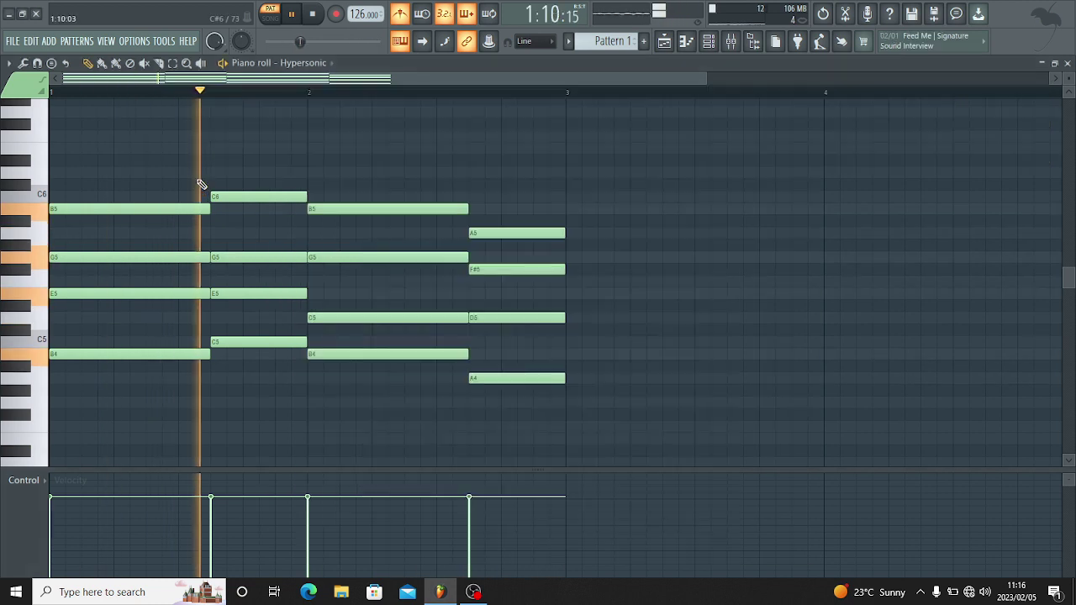
key(ctrl+Down)
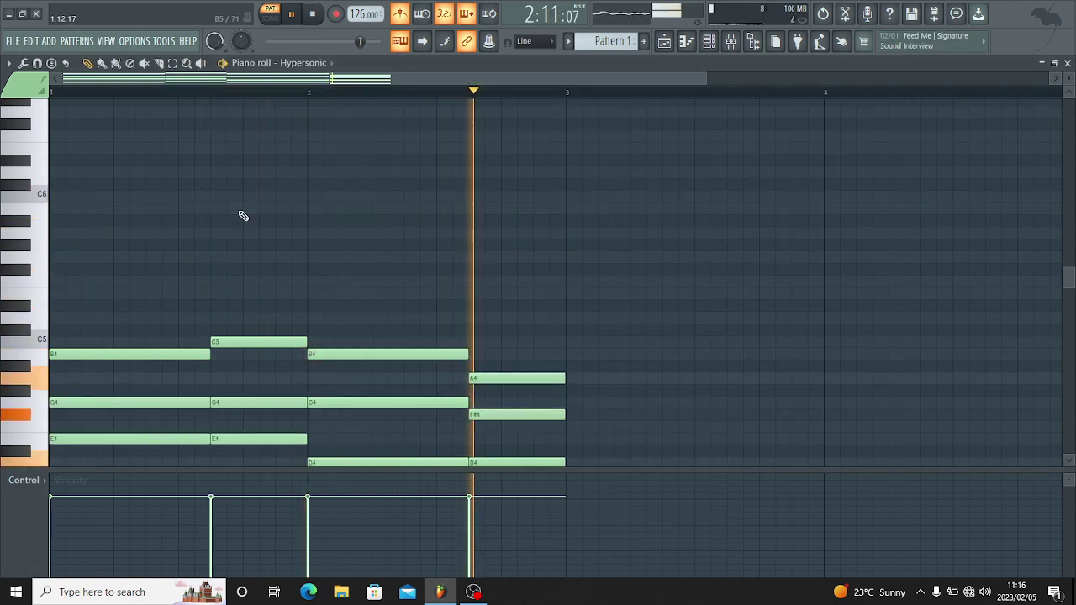
key(ctrl+Up)
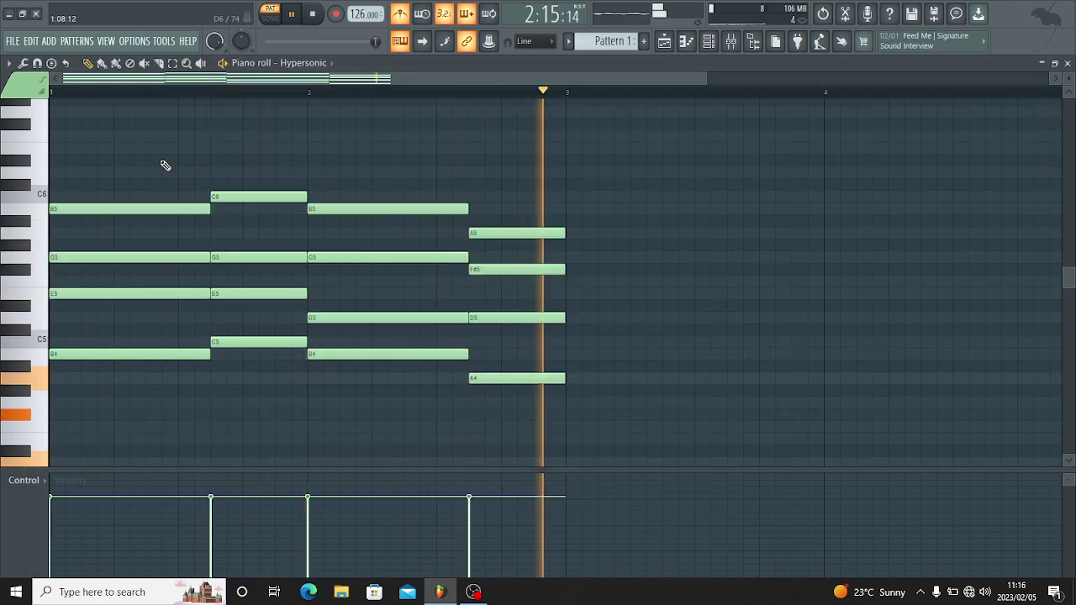
Load the Mellow & Sleazy Snare sample from the browser as a new channel above Hypersonic, with its loop points off.
click(694, 41)
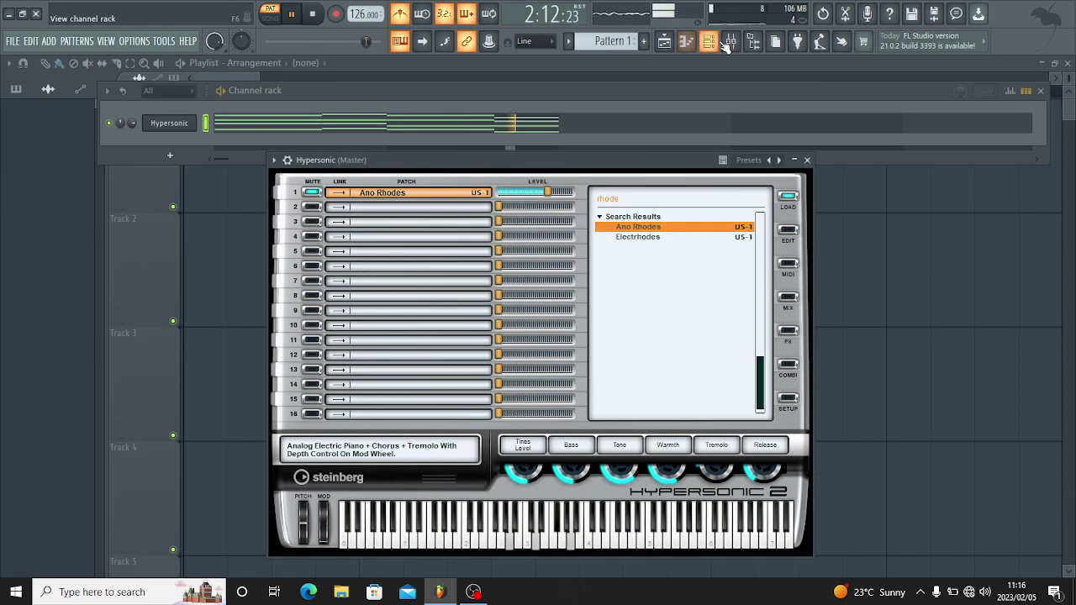
click(804, 161)
click(753, 42)
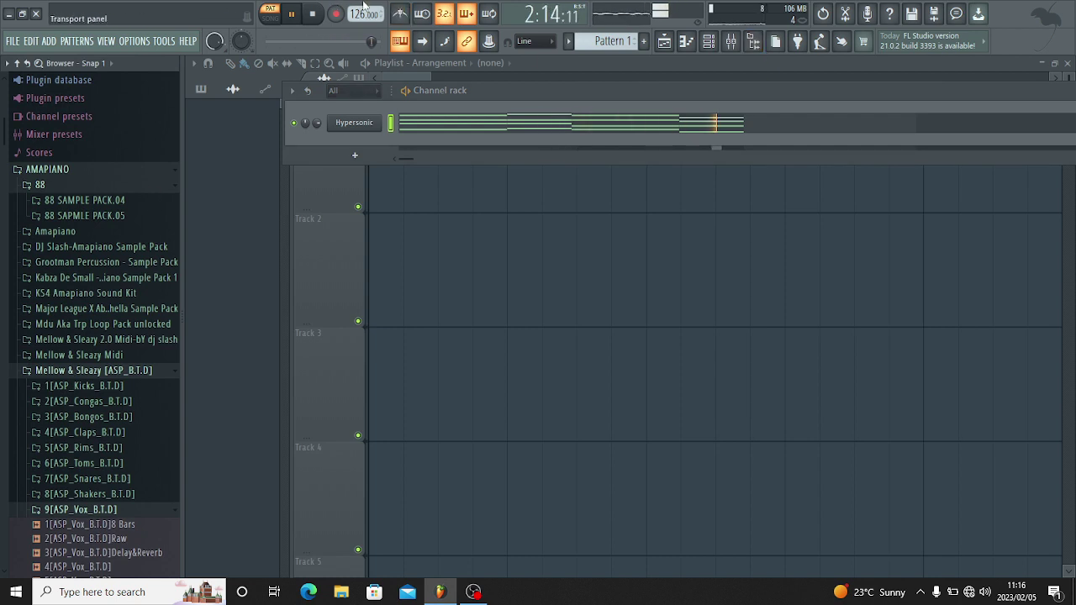
scroll(93, 344, down, 5)
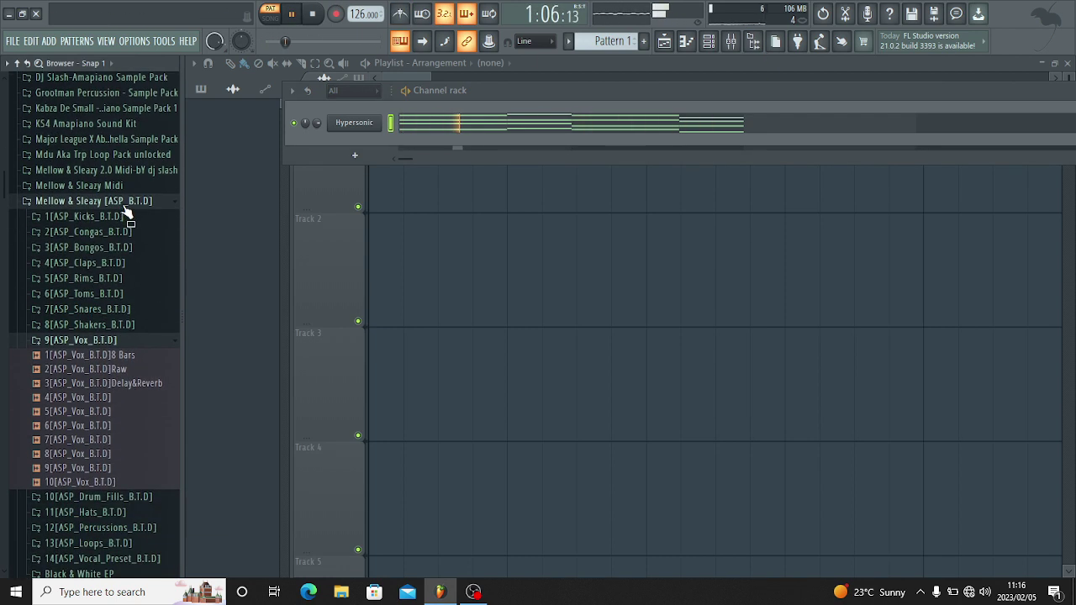
click(128, 208)
scroll(115, 305, down, 10)
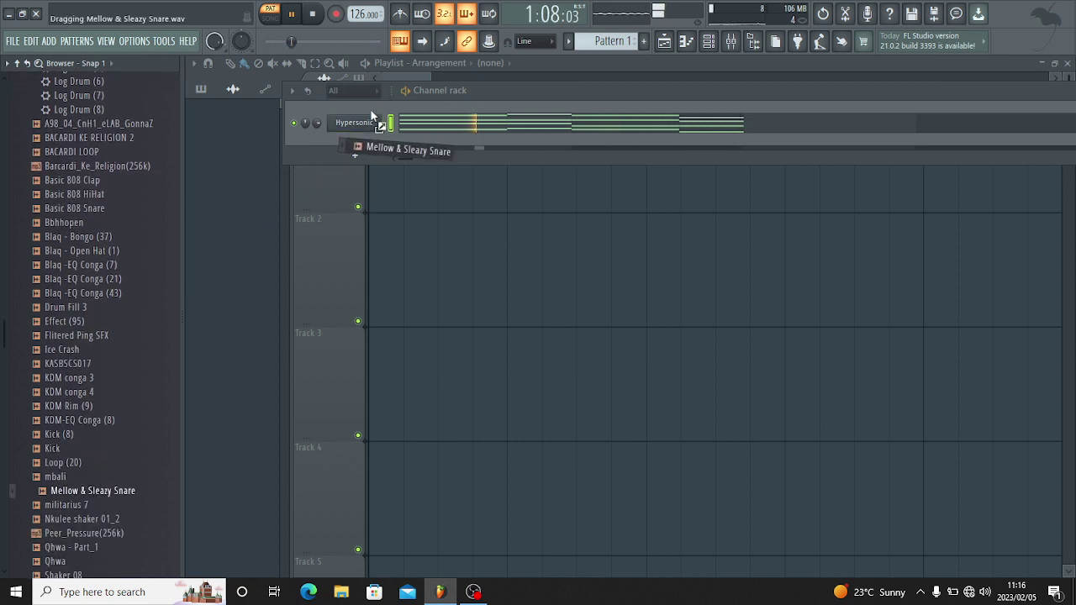
drag(371, 111, 372, 113)
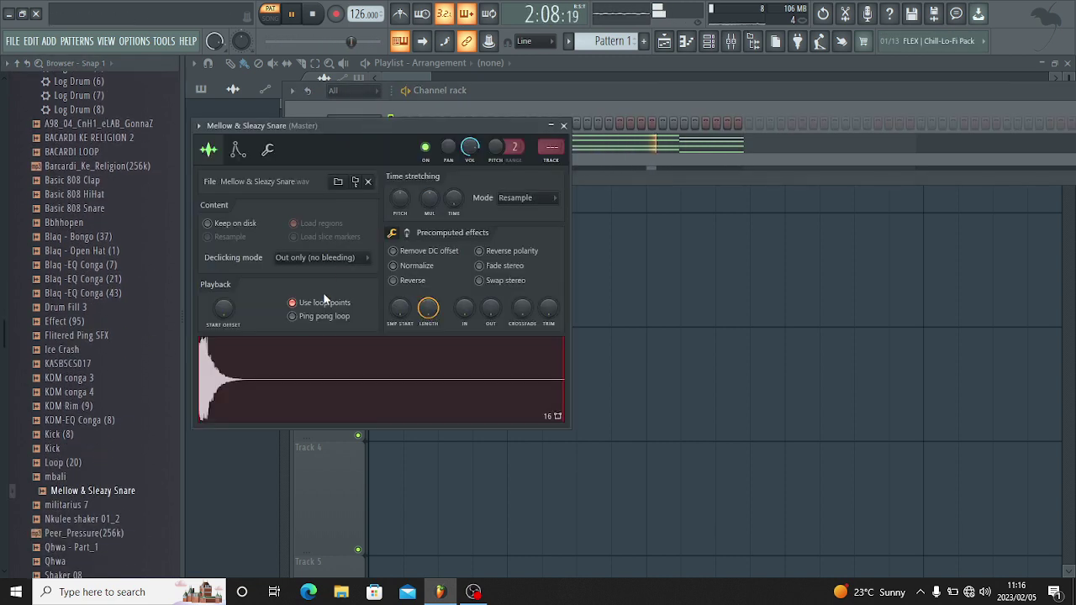
click(764, 38)
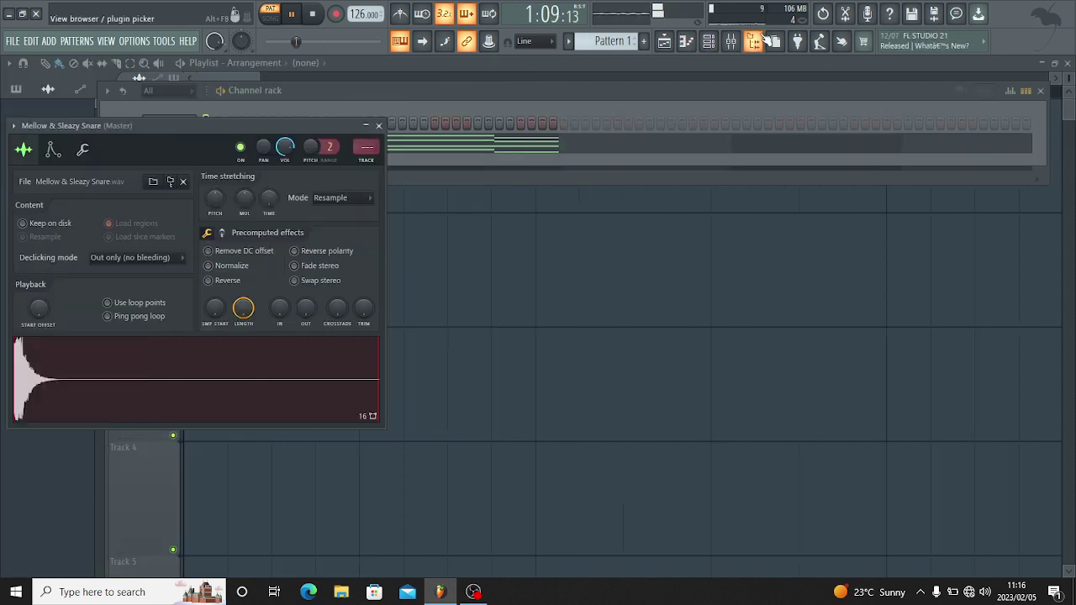
click(379, 126)
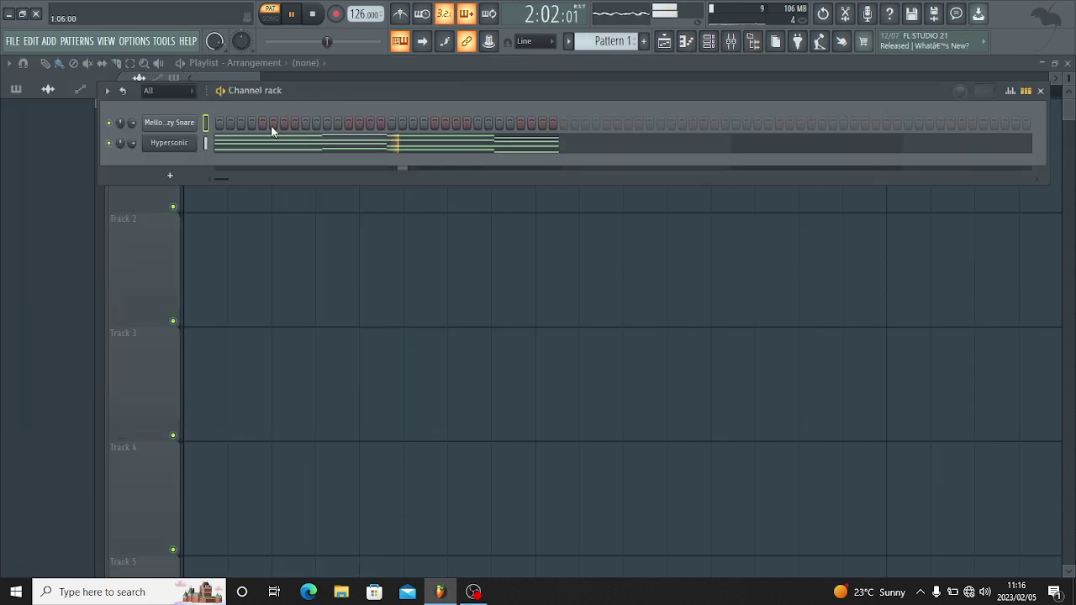
Open the Mellow & Sleazy Snare piano roll and place C5 notes on steps 1 and 4 of bar 1.
right_click(202, 126)
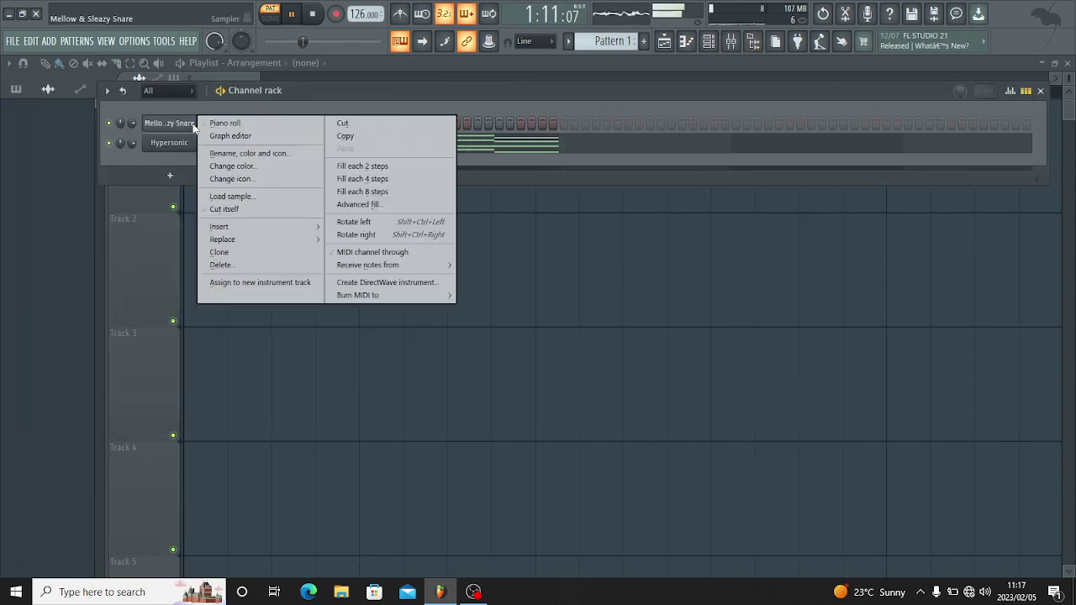
click(201, 126)
right_click(202, 126)
click(222, 123)
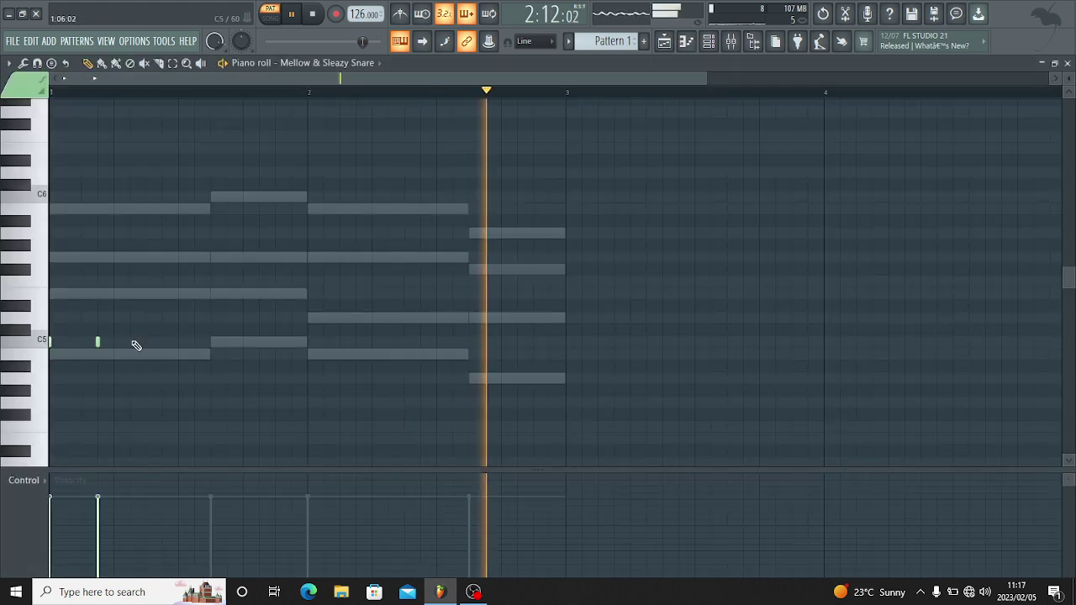
key(ctrl+q)
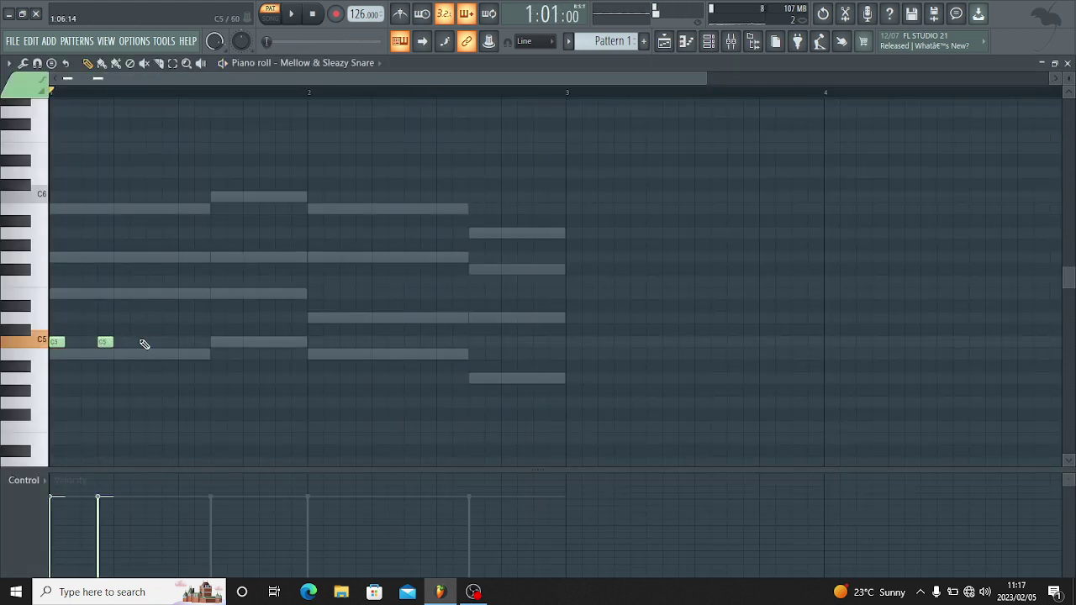
Add C5 snare notes on steps 7, 10 and 13 of bar 1 and repeat the five-note pattern in bar 2.
click(150, 341)
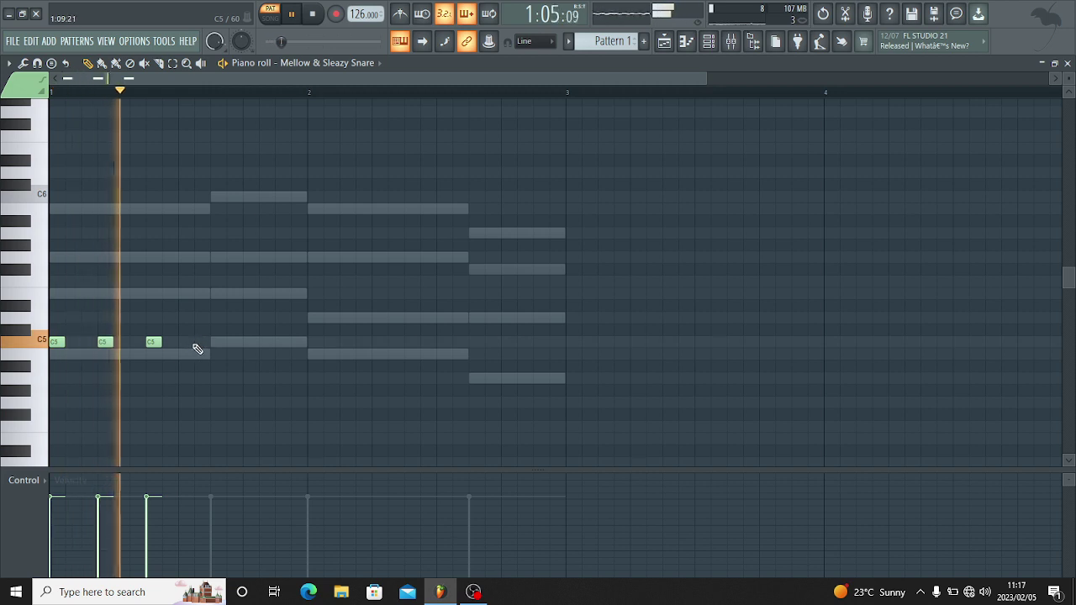
click(199, 341)
click(249, 341)
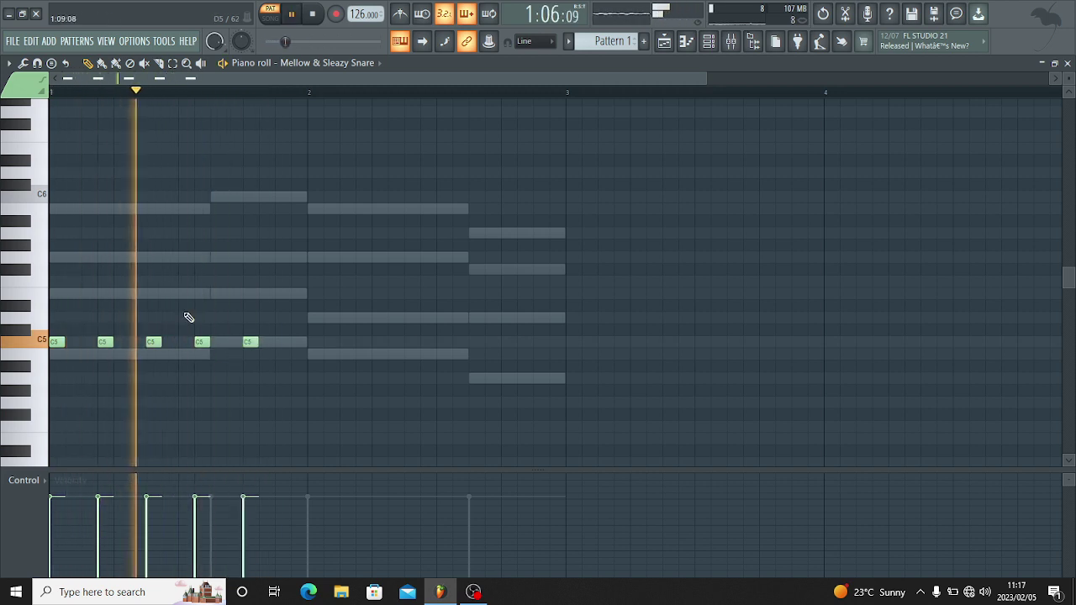
drag(360, 276, 314, 344)
click(467, 244)
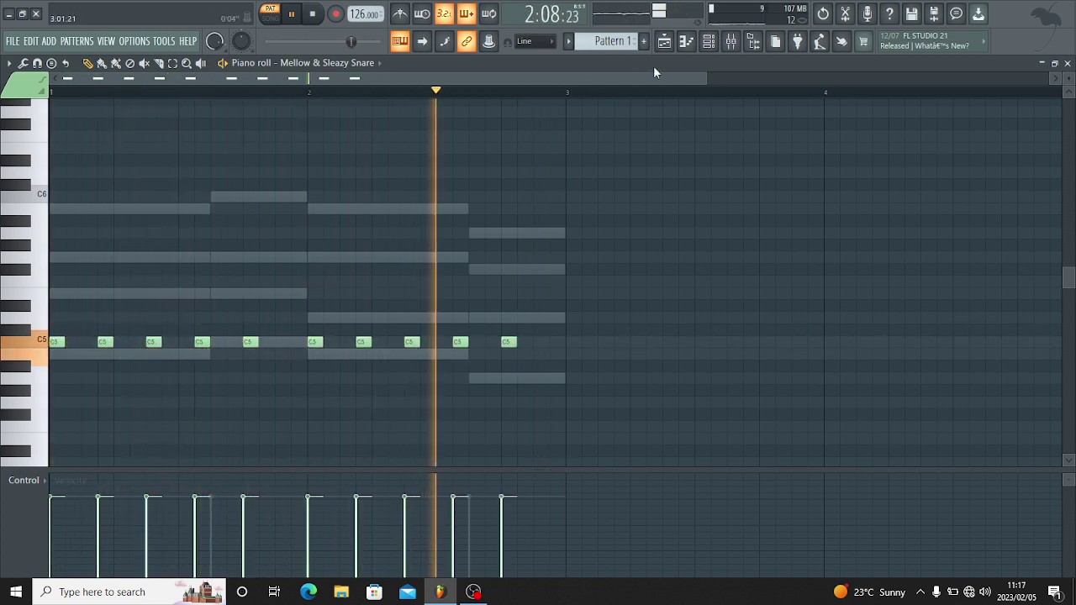
Show the channel rack to review the snare and Hypersonic channels during playback.
click(708, 42)
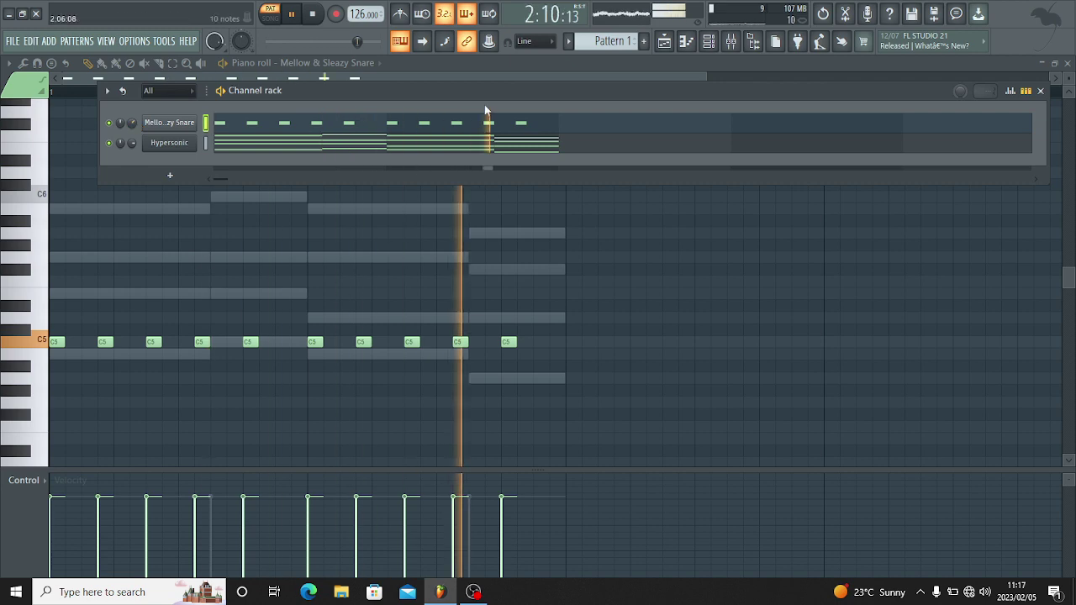
click(765, 48)
click(766, 48)
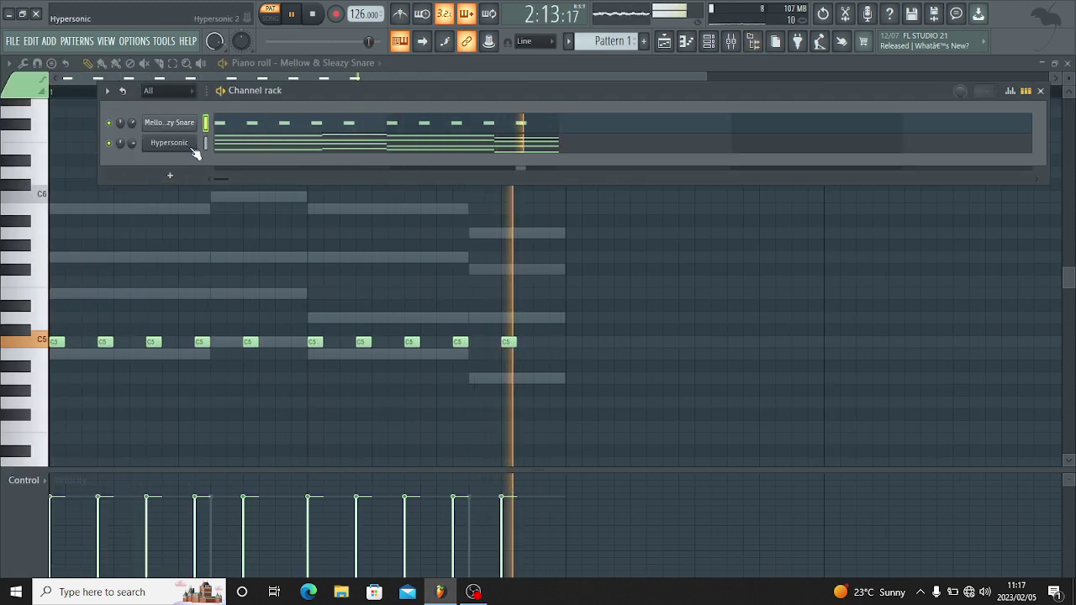
Clone the Hypersonic channel and load the GM Bright Piano patch in the copy.
right_click(171, 143)
click(217, 257)
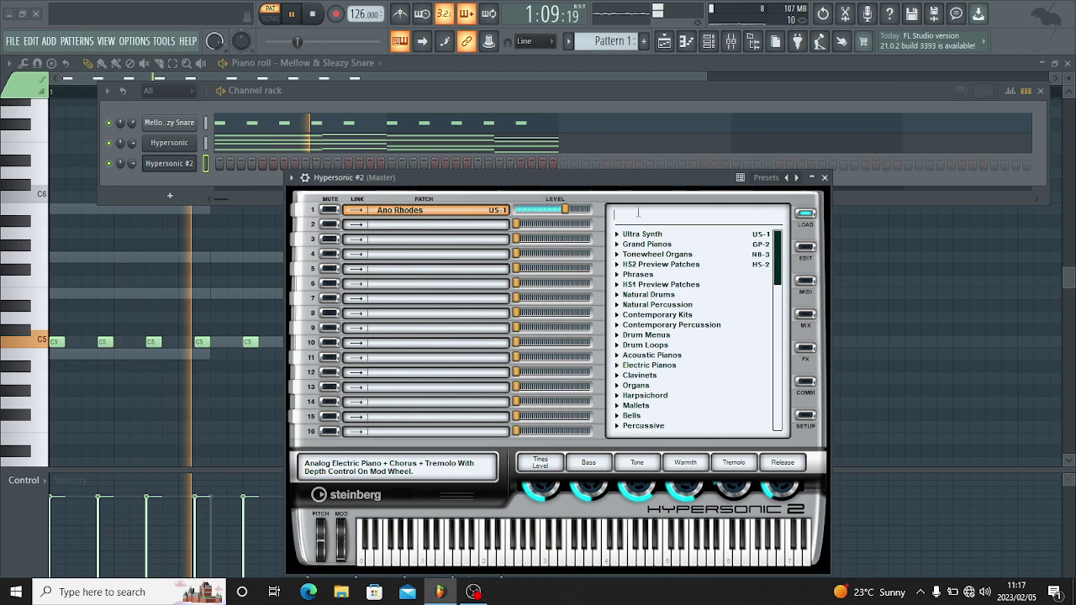
mouse_move(783, 256)
mouse_down()
mouse_move(783, 282)
mouse_move(783, 259)
mouse_up()
click(632, 314)
scroll(781, 261, down, 6)
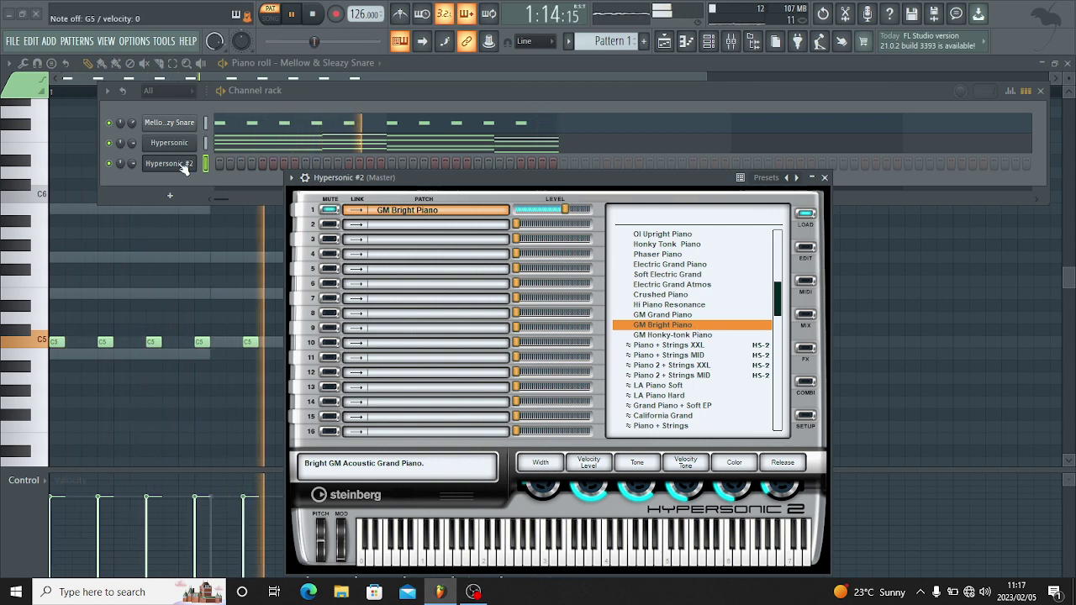
Audition Piano + Strings MID and XXL in Hypersonic #2, and settle on the Piano + Strings patch with Strings Tone at 0%.
click(666, 356)
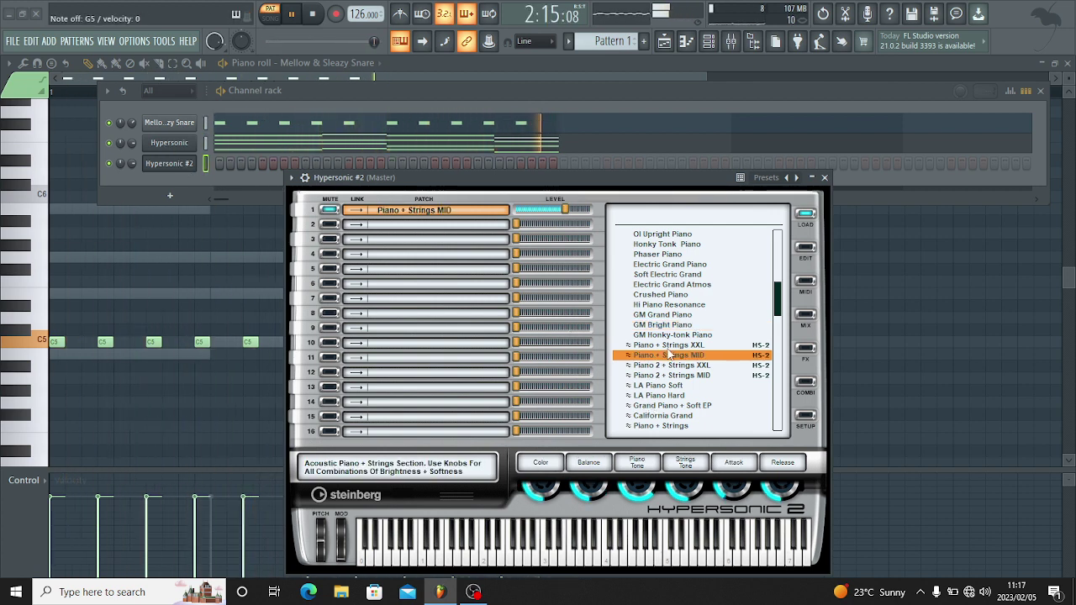
click(677, 345)
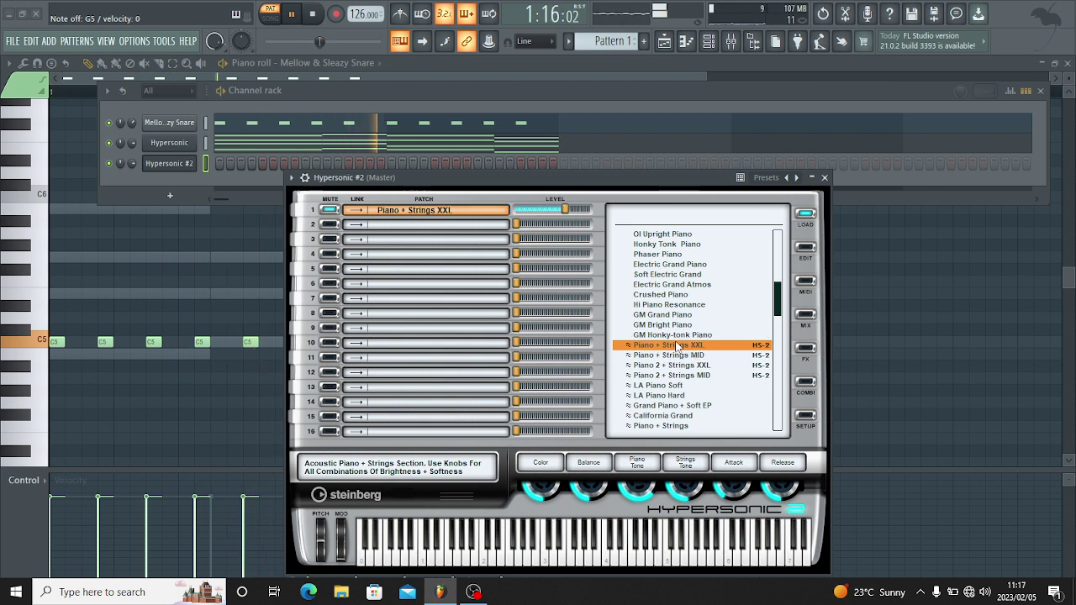
click(663, 427)
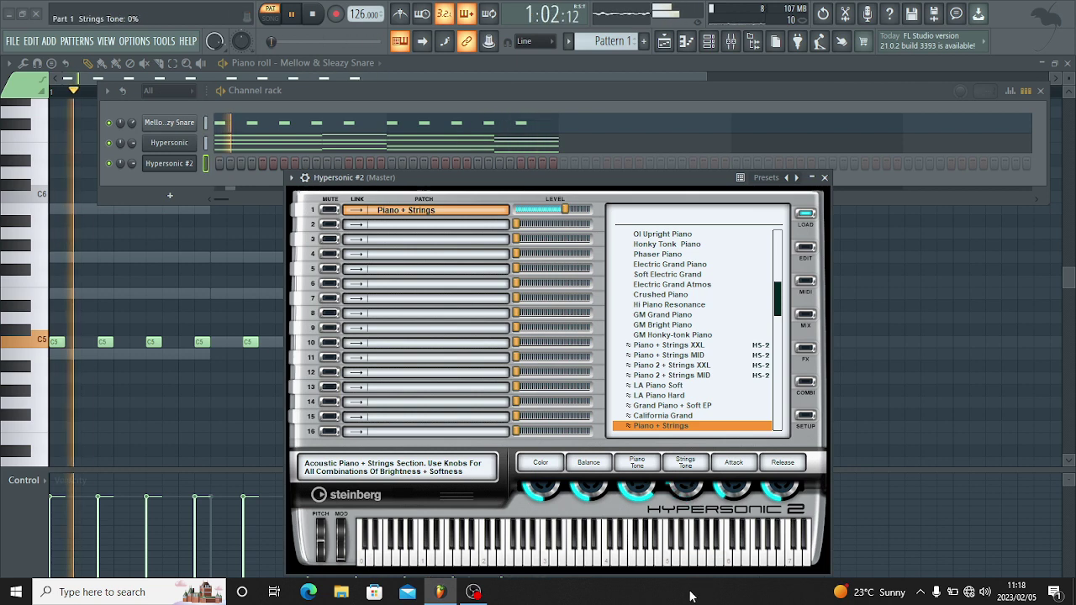
click(184, 165)
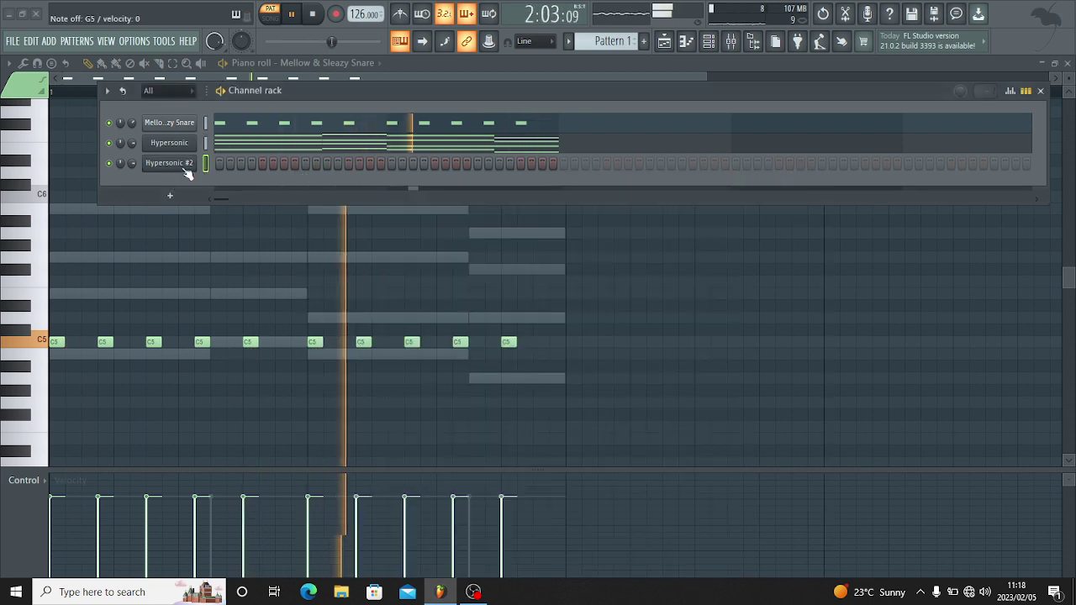
Open the Hypersonic #2 piano roll and start recording notes and automation.
right_click(186, 173)
click(214, 163)
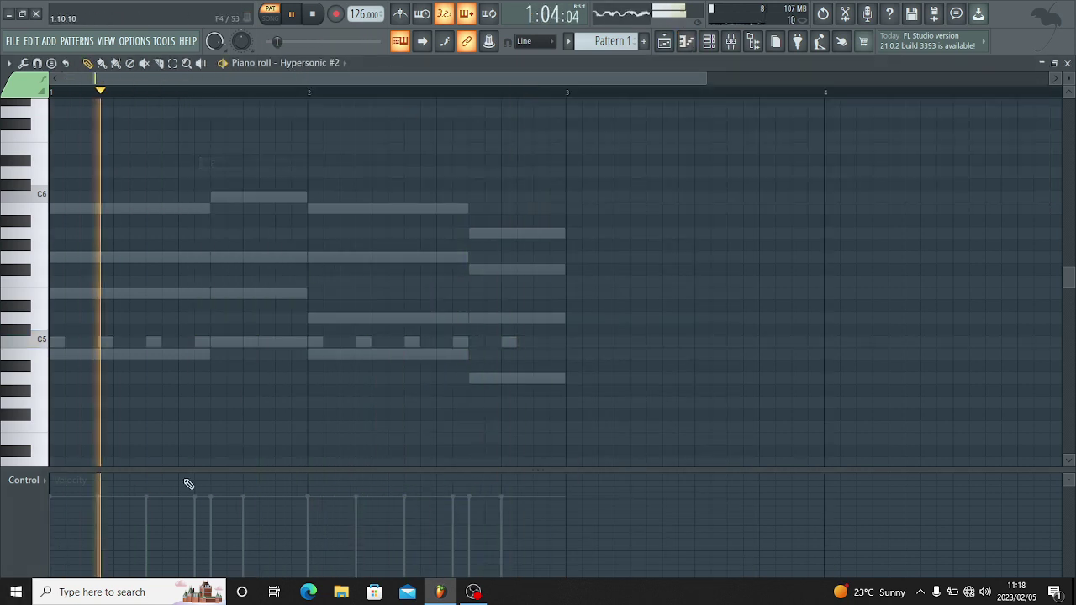
click(340, 20)
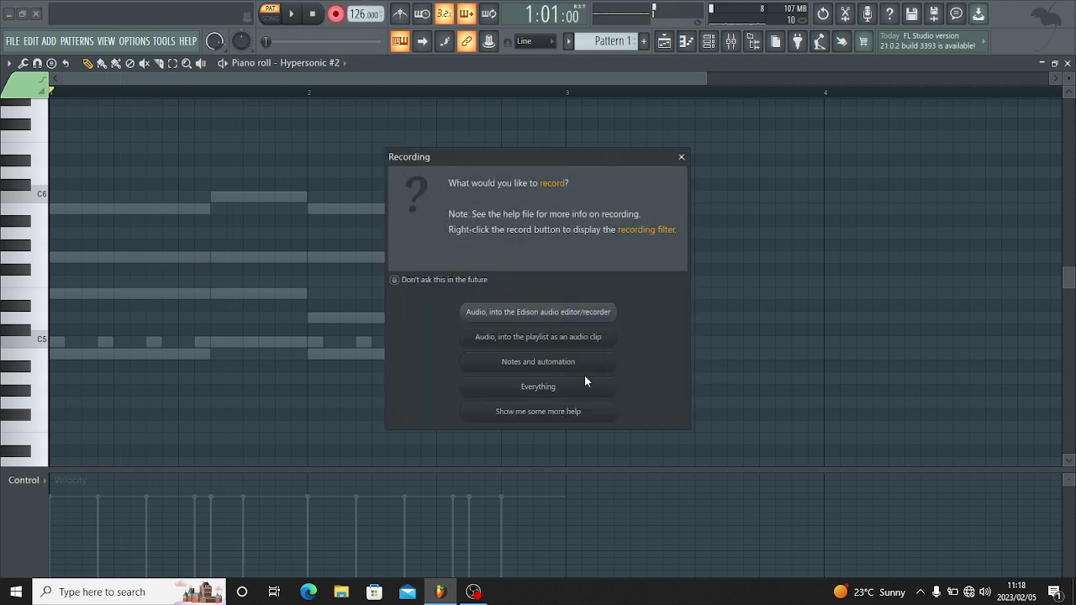
click(589, 366)
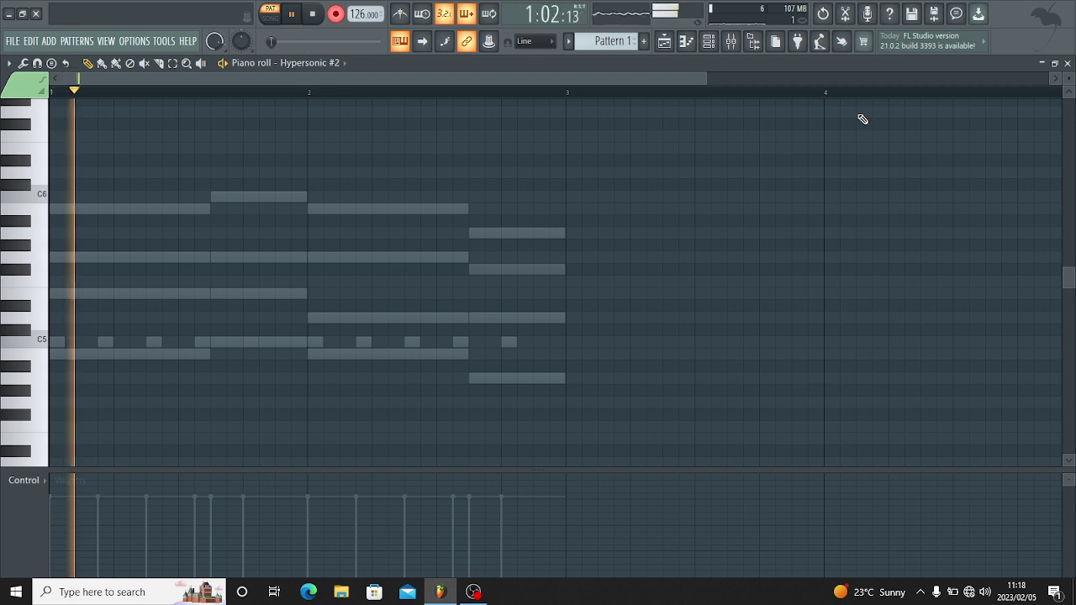
Discard the first take and record four short chords in bar 1: B4-E5-G5 twice and C5-E5-G5 twice.
key(space)
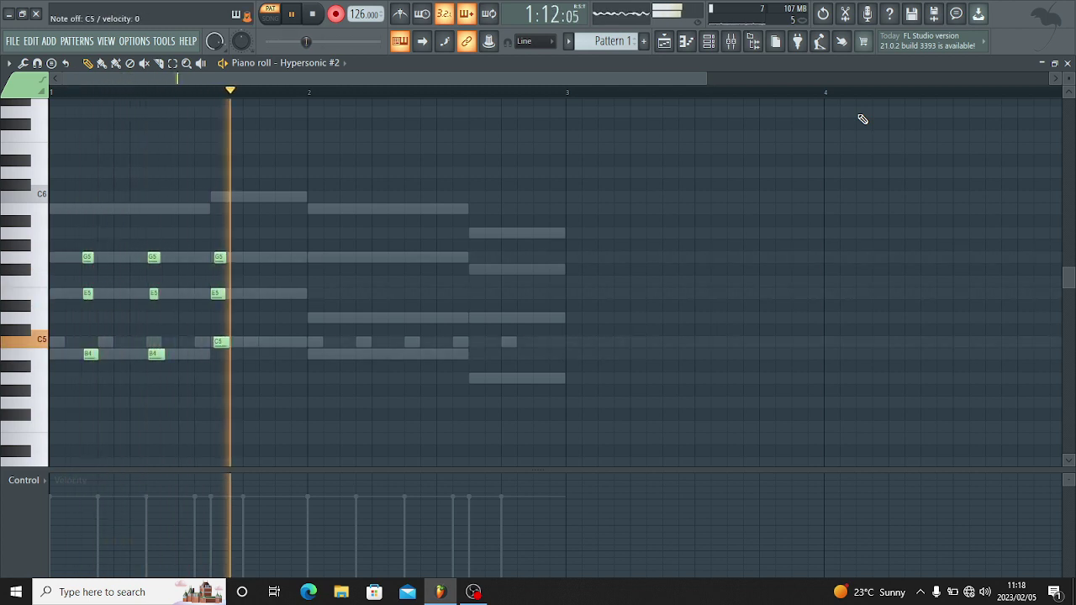
key(space)
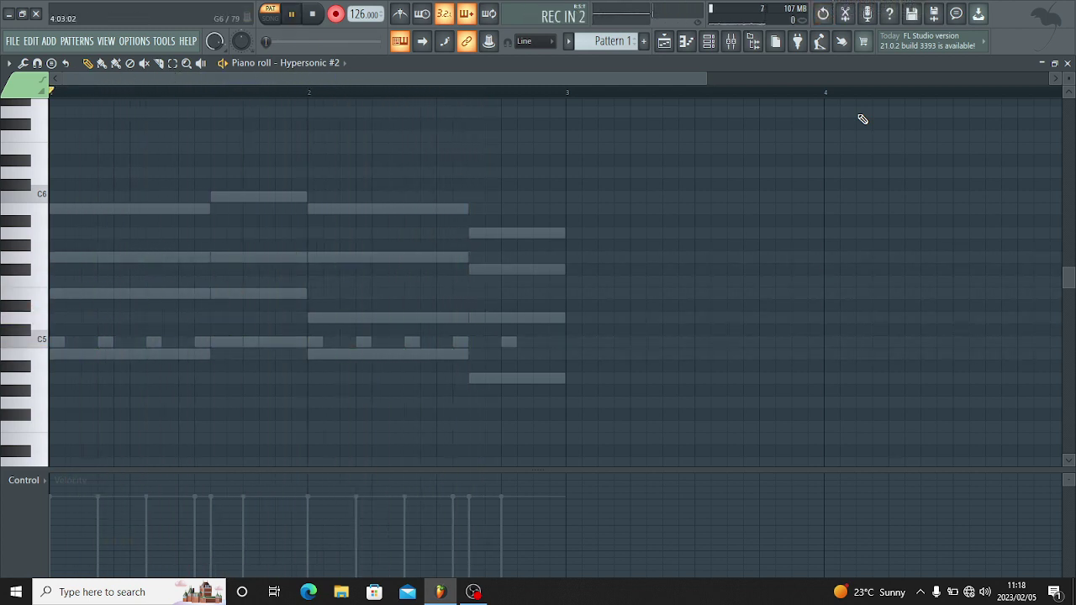
key(space)
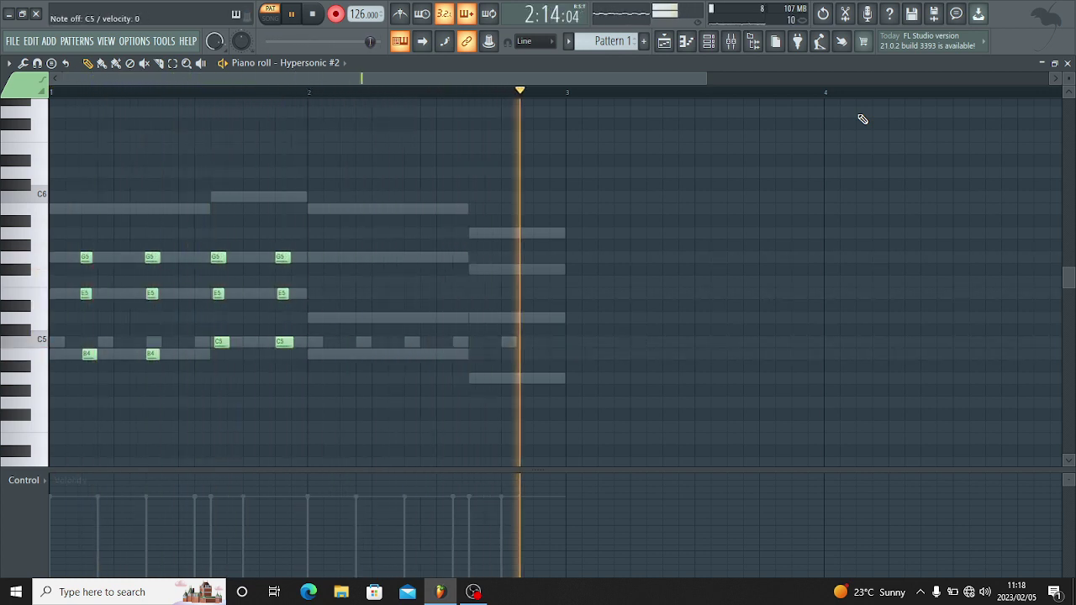
key(space)
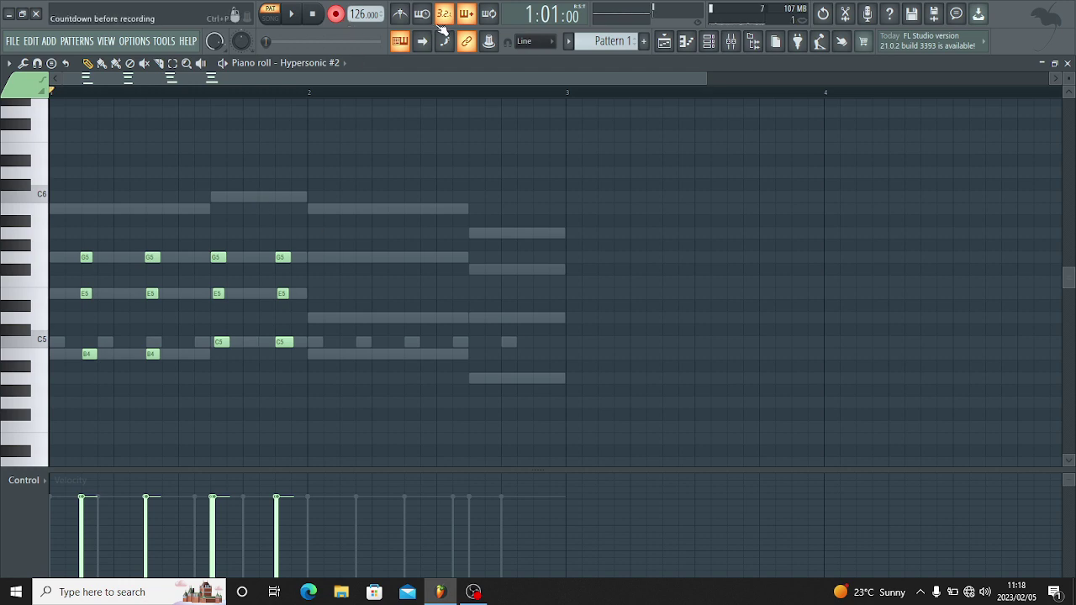
Turn off the recording countdown and record four short chords in bar 2: D5-G5 twice and D5-F#5 twice.
key(space)
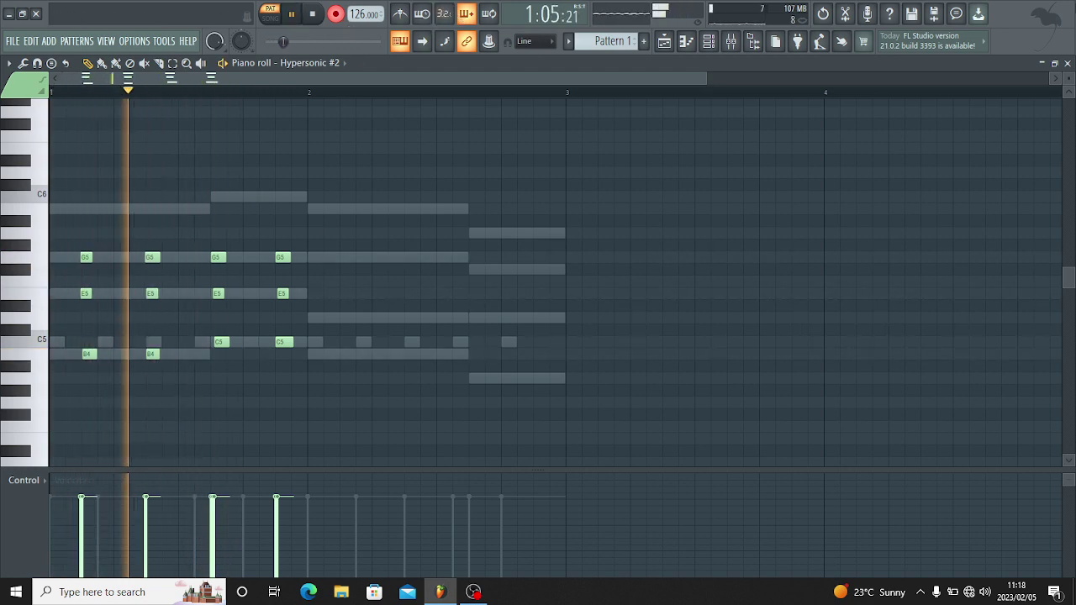
key(space)
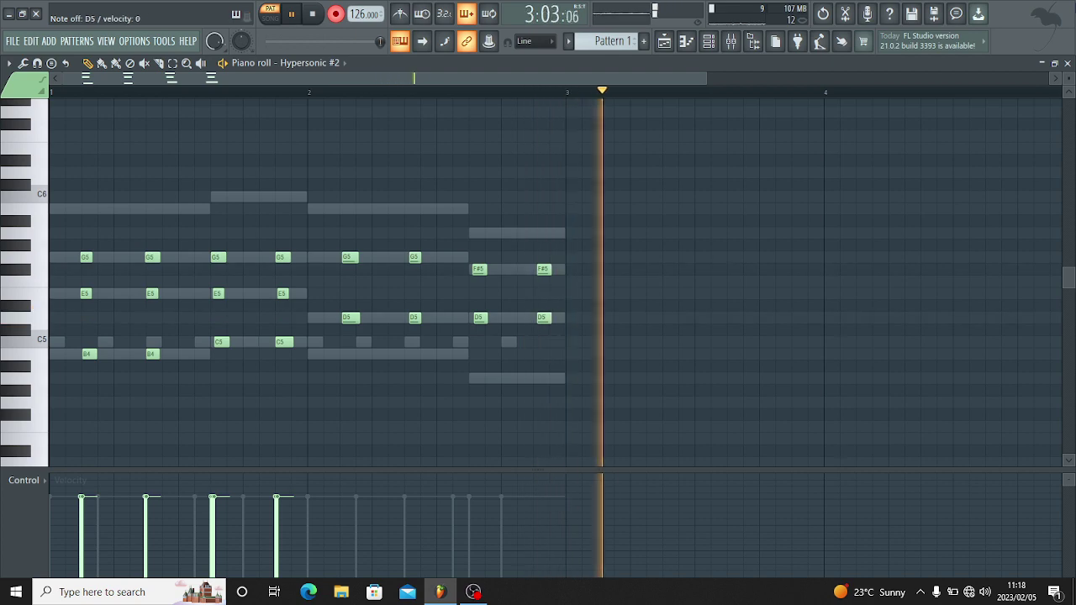
key(space)
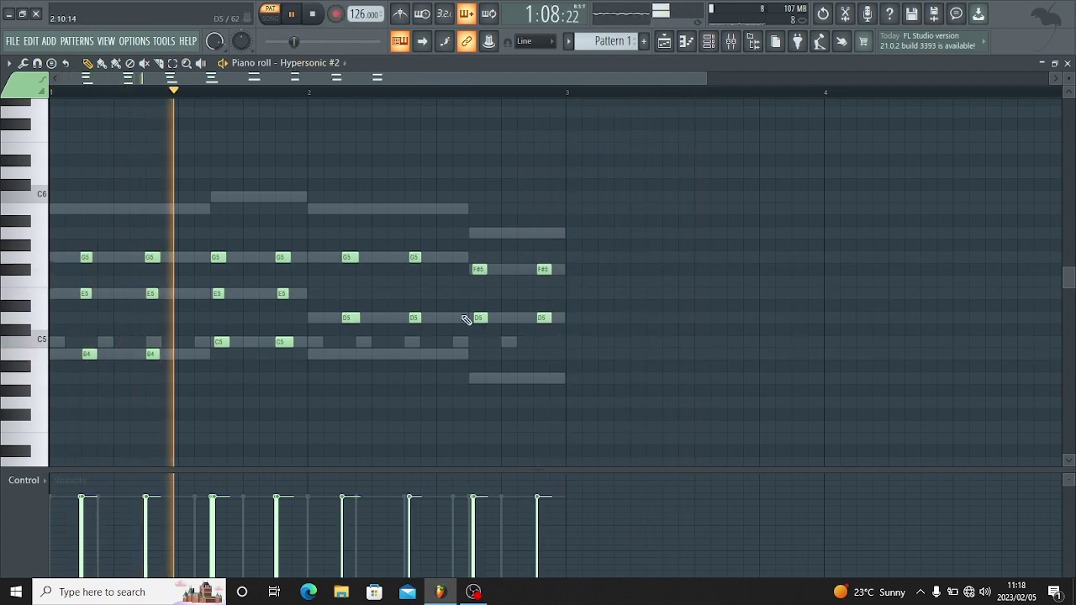
Quantize the Hypersonic #2 notes and complete the bar 2 chords with B4 under the first two and A4 under the last two.
drag(571, 316, 344, 363)
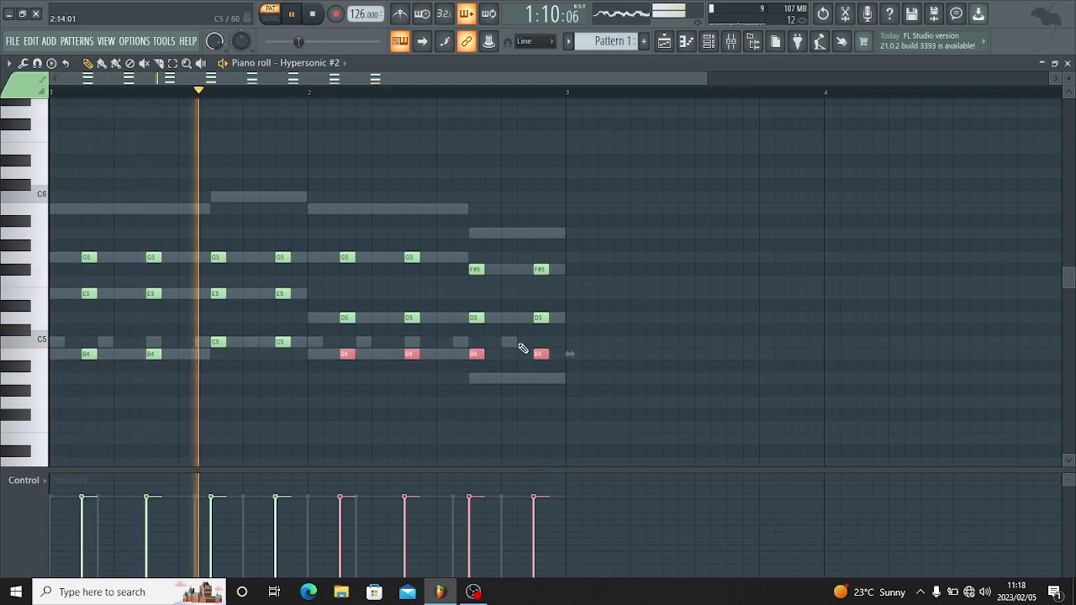
drag(553, 336, 436, 395)
key(shift+Down)
key(shift+Down)
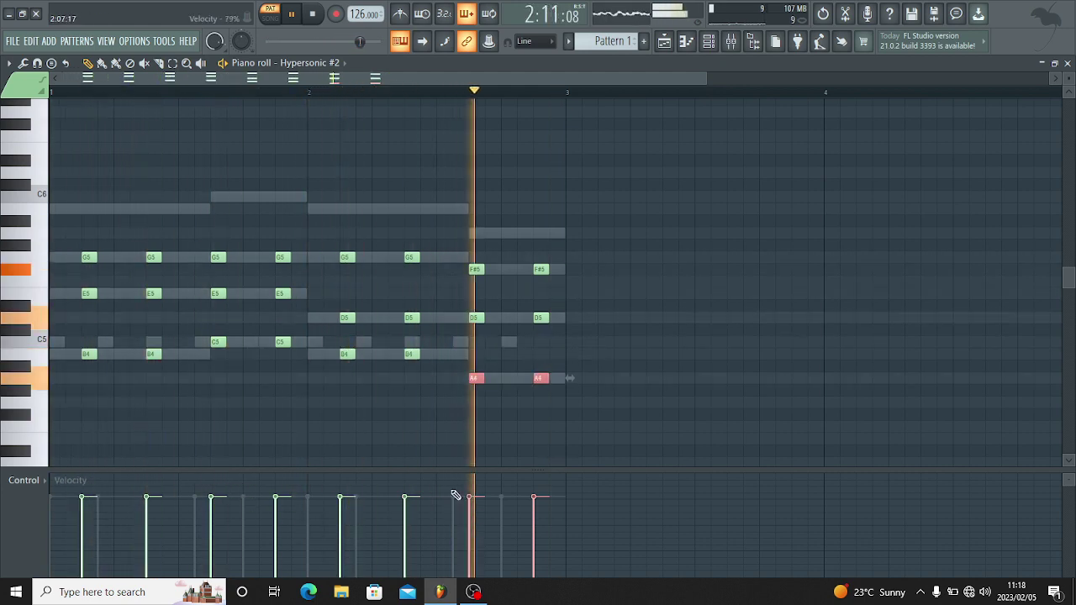
key(ctrl+d)
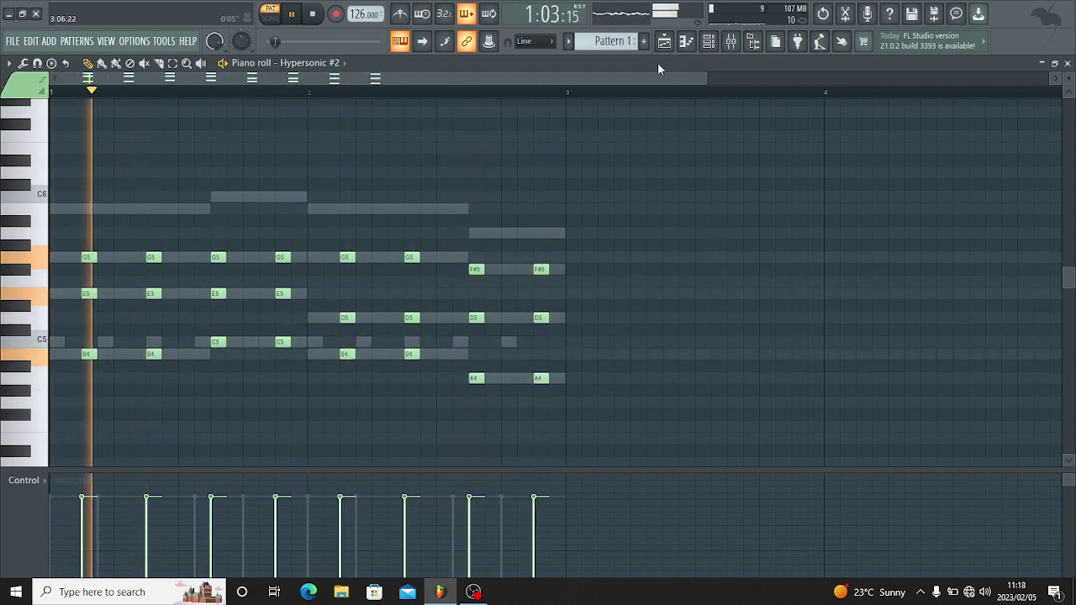
Show the channel rack and browser, and open the Snare folder of the KS4 Amapiano Sound Kit.
click(709, 41)
click(752, 41)
scroll(84, 302, up, 5)
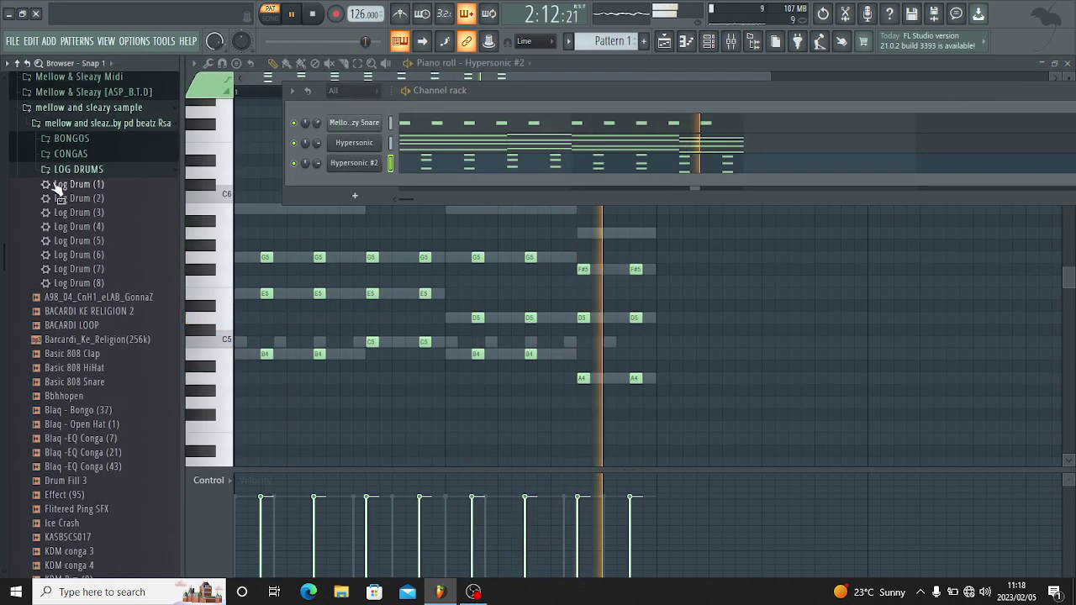
click(115, 126)
scroll(92, 193, up, 3)
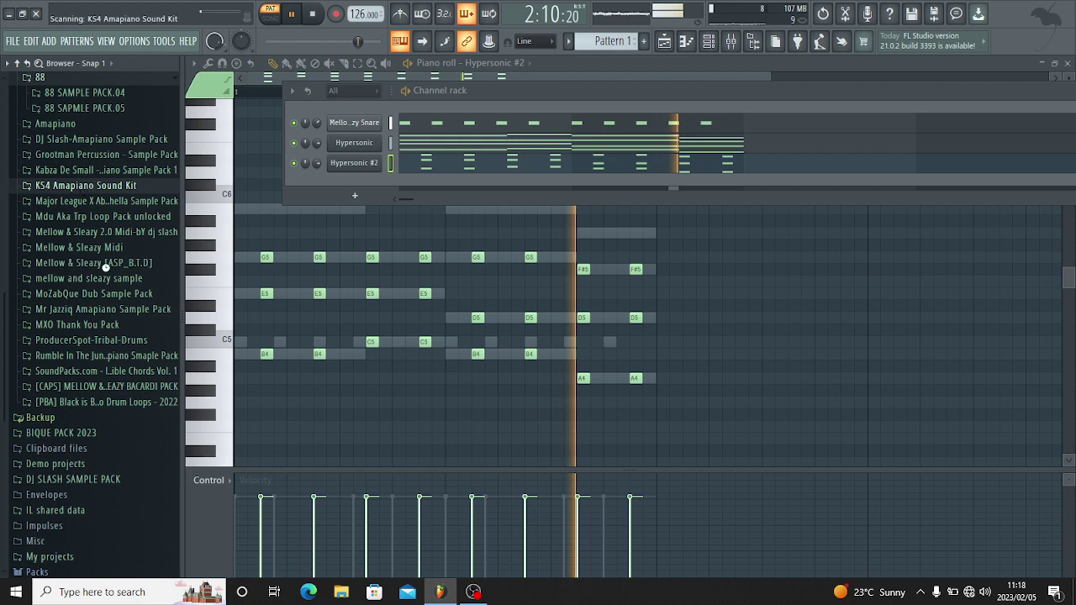
scroll(99, 295, down, 1)
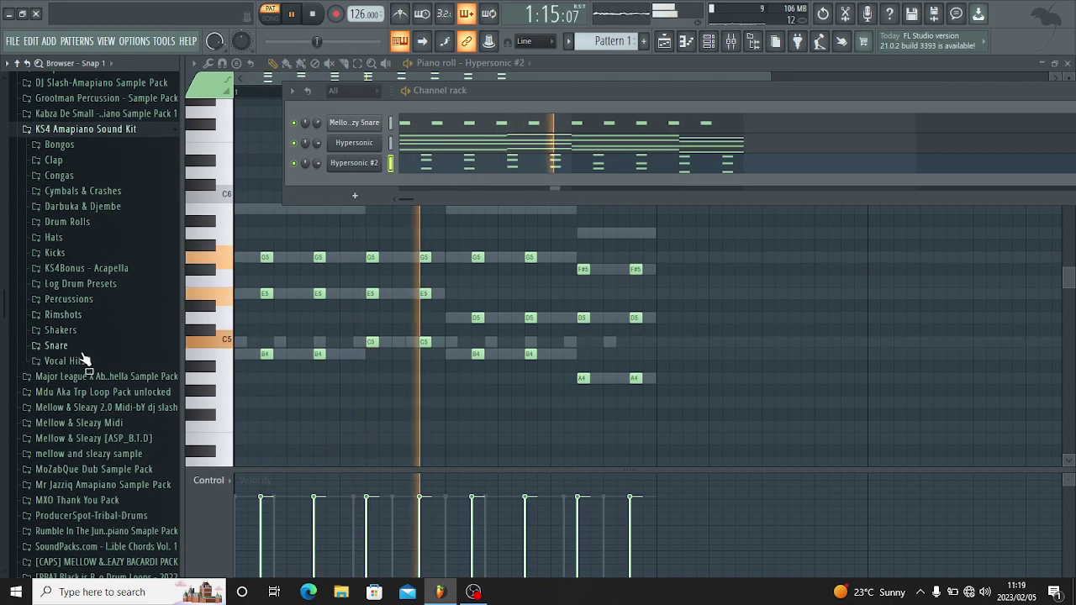
click(80, 350)
Audition KS4 snare samples and add KS4 - Snare (29) as a new channel above Mellow & Sleazy Snare.
click(55, 344)
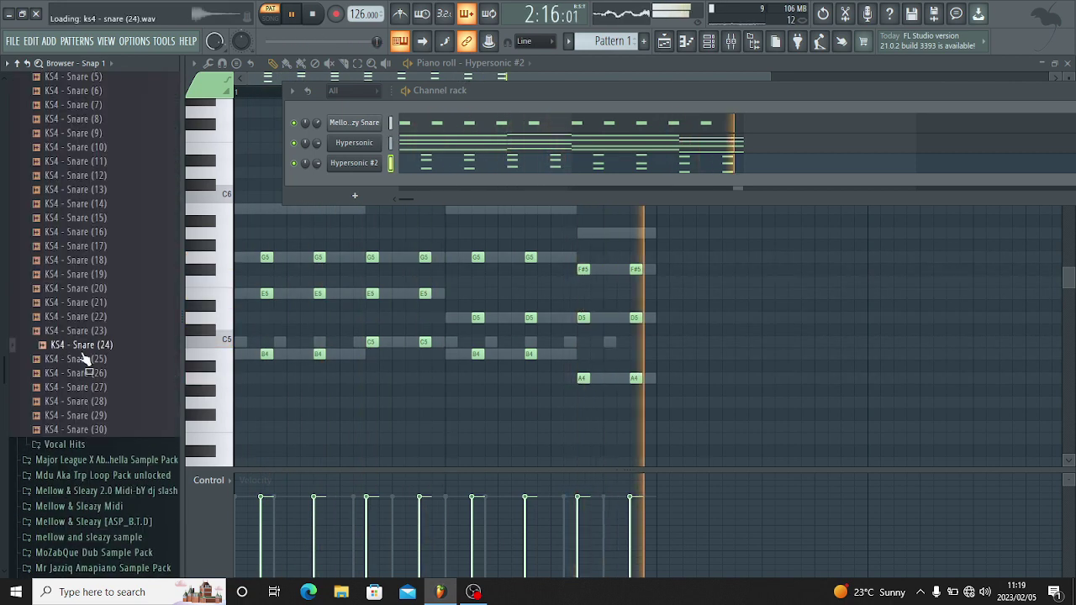
click(95, 415)
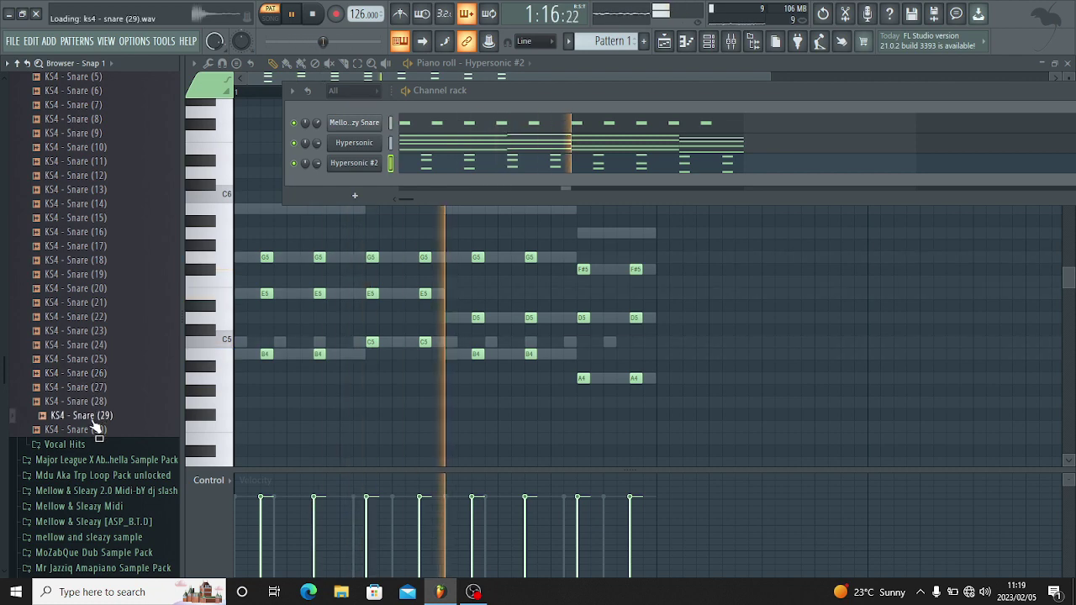
drag(94, 420, 370, 128)
Open the KS4 - Snare (29) piano roll and place C5 notes on steps 15 and 16 of bar 2.
right_click(384, 120)
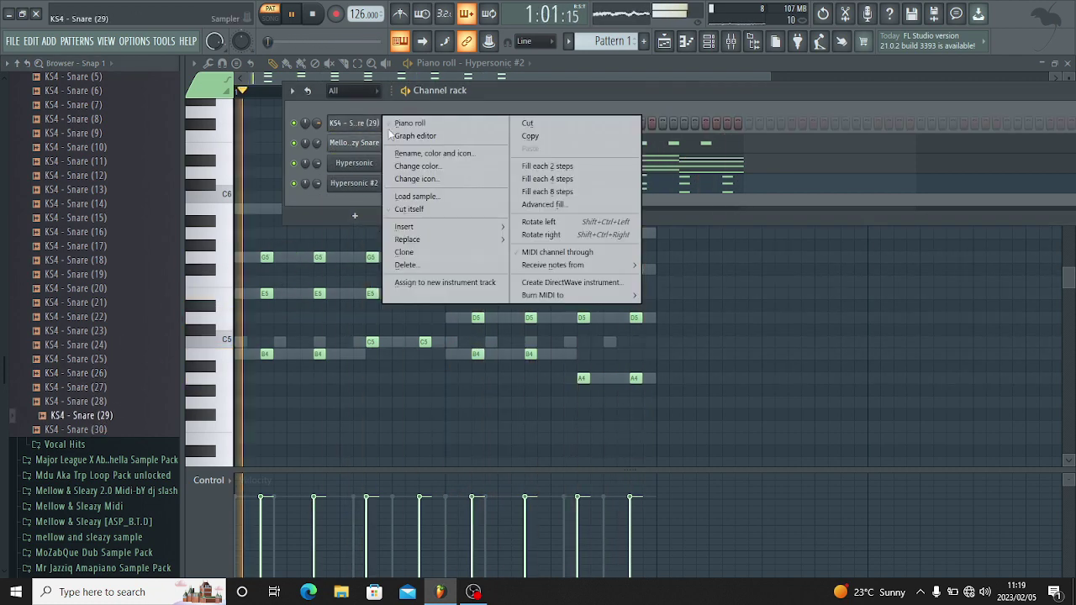
click(412, 124)
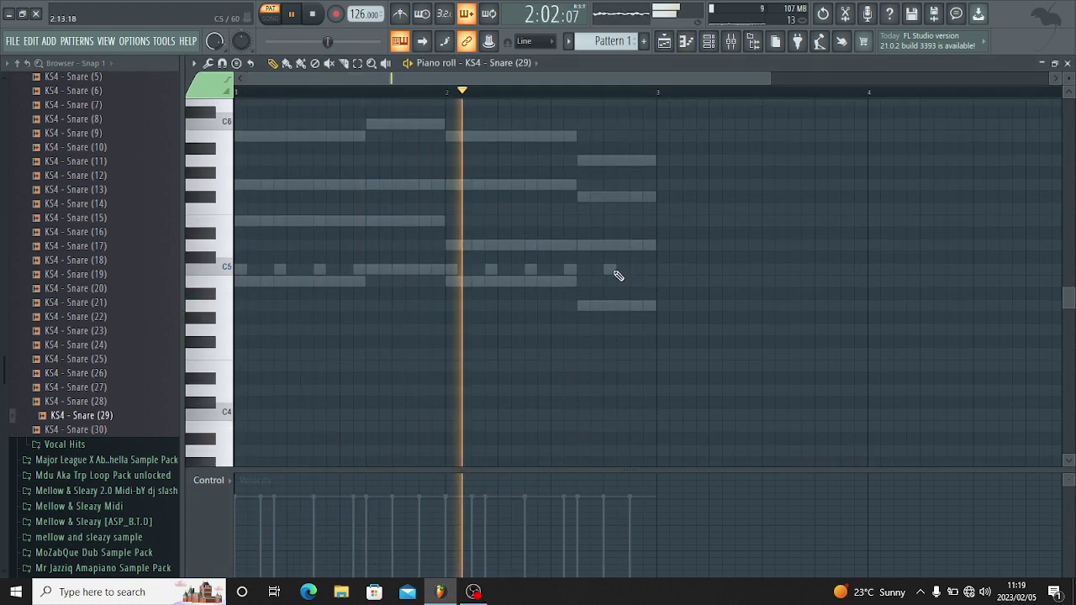
click(636, 269)
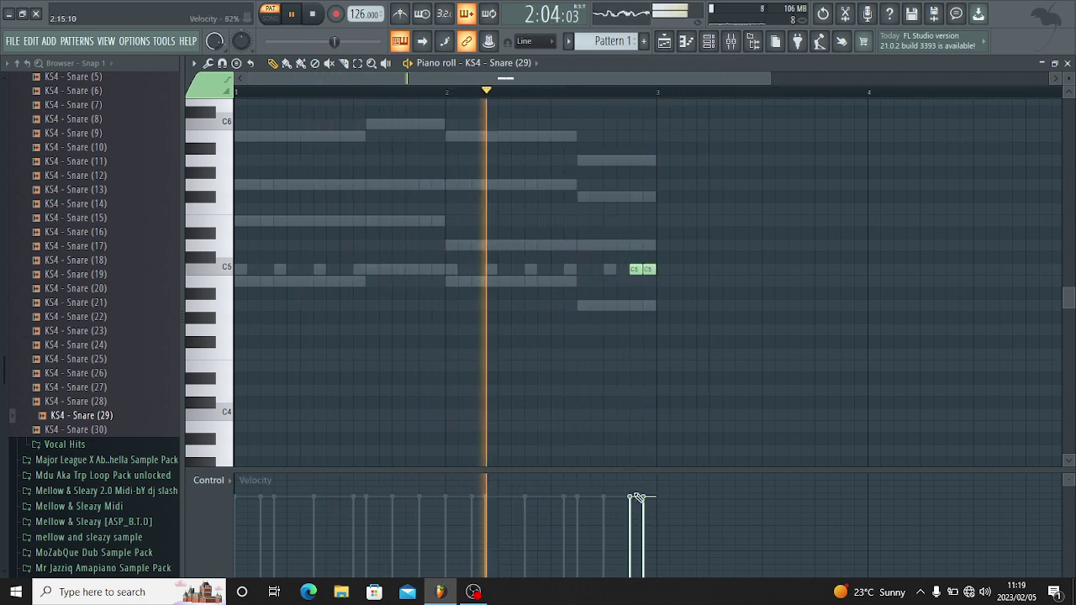
Preview more KS4 snares and add KS4 - Snare (18) as a new channel above KS4 - Snare (29).
click(709, 41)
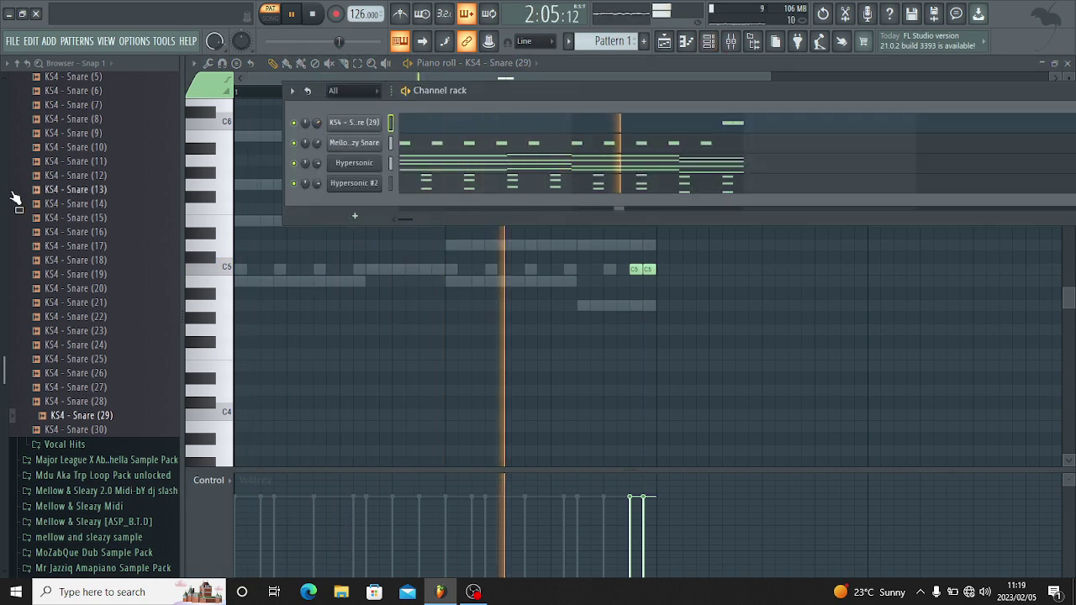
click(48, 234)
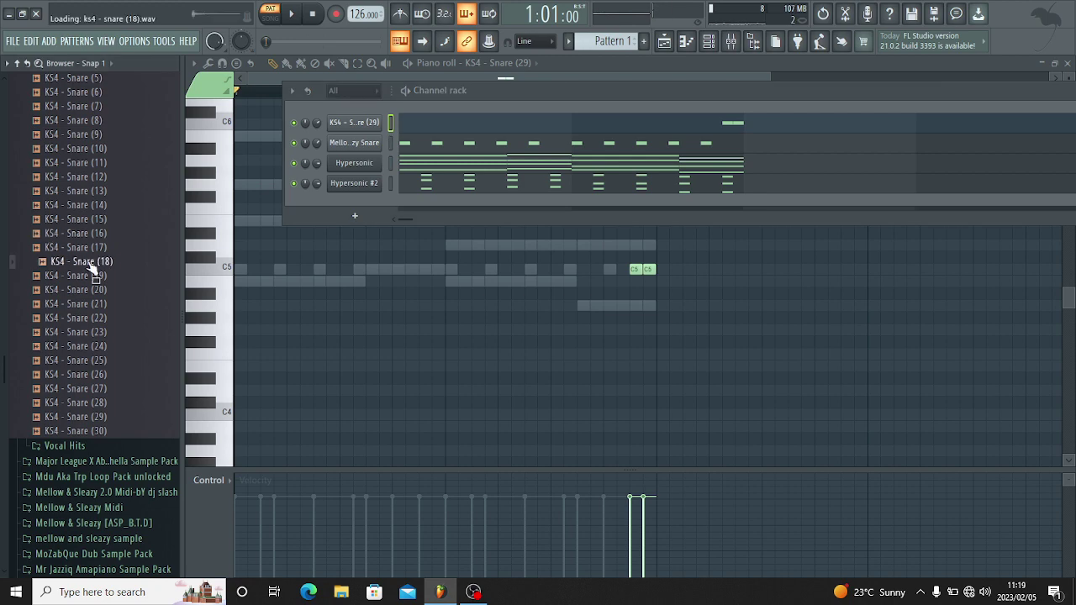
drag(337, 122, 353, 122)
Open the KS4 - Snare (18) piano roll and place C5 notes on steps 3 and 10 of bar 1.
right_click(353, 122)
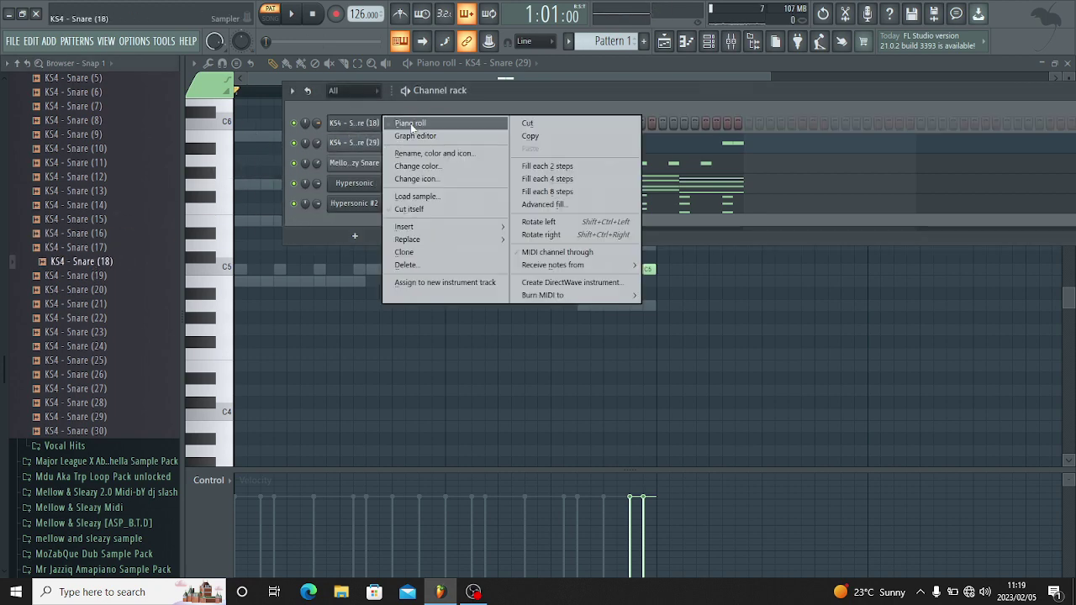
click(412, 124)
key(space)
click(264, 269)
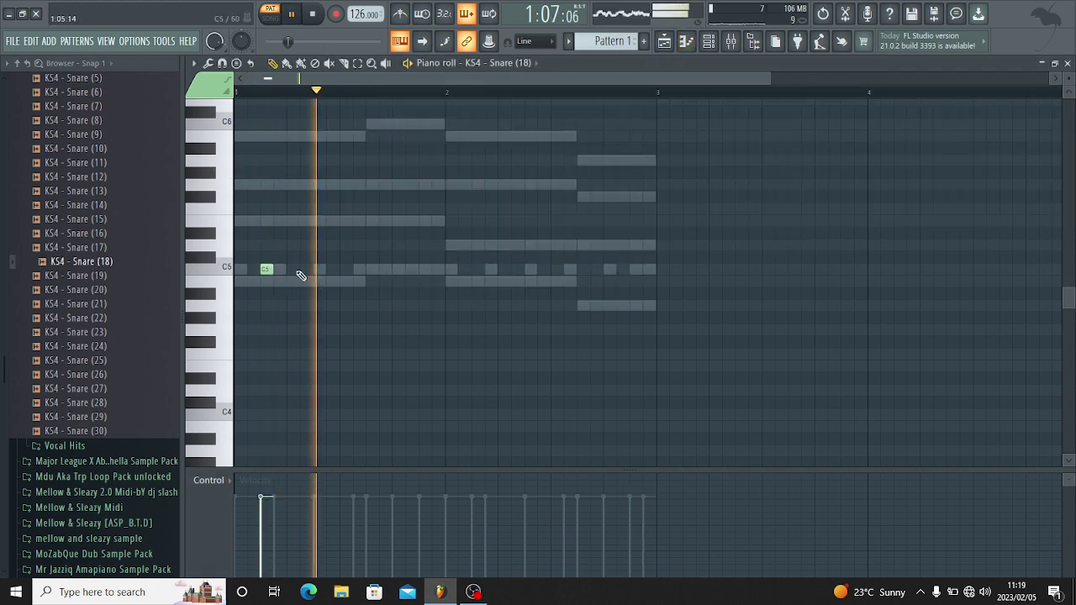
key(space)
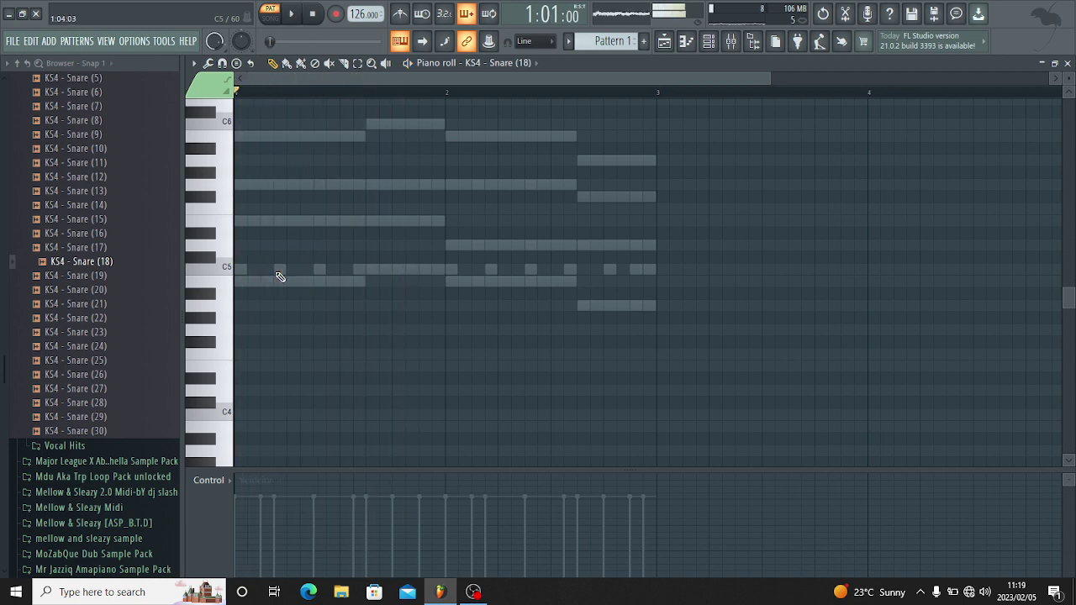
click(279, 270)
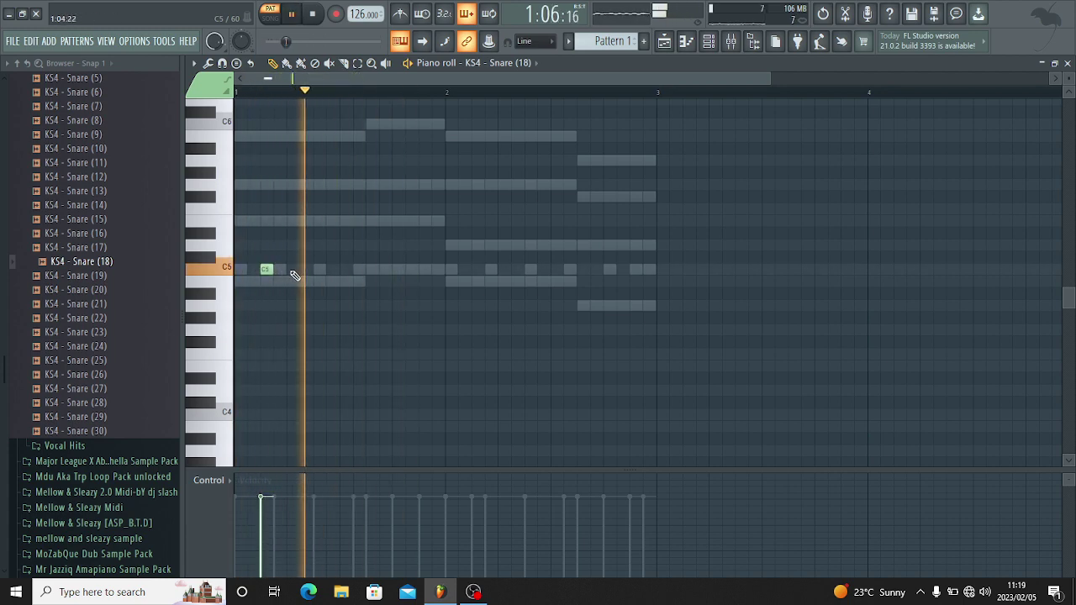
key(space)
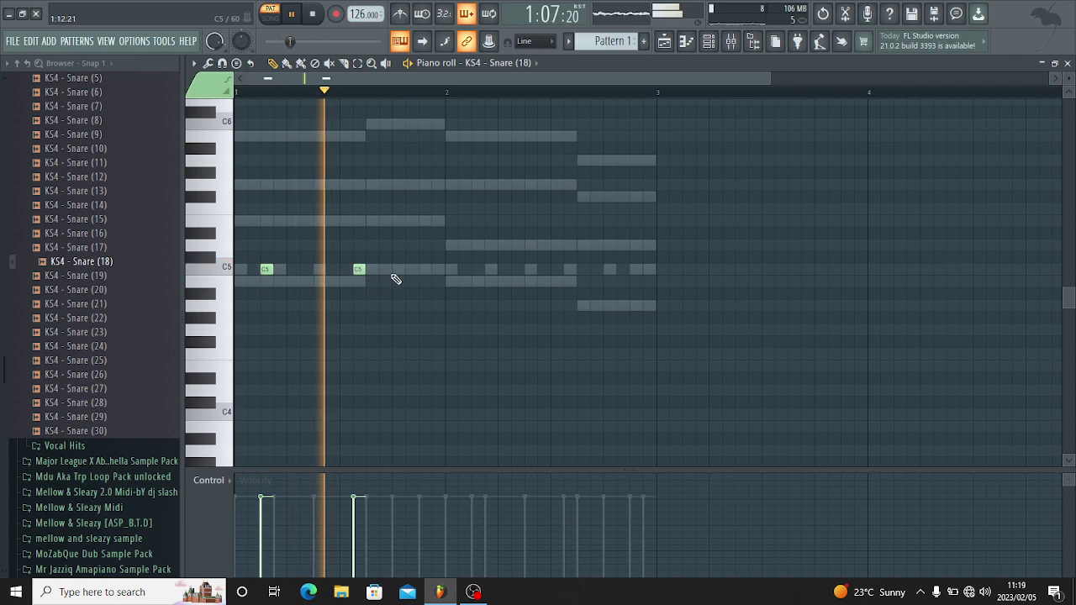
Duplicate the bar 1 snare notes into bar 2 and add C5 notes on steps 15 and 16 of bar 2.
double_click(405, 88)
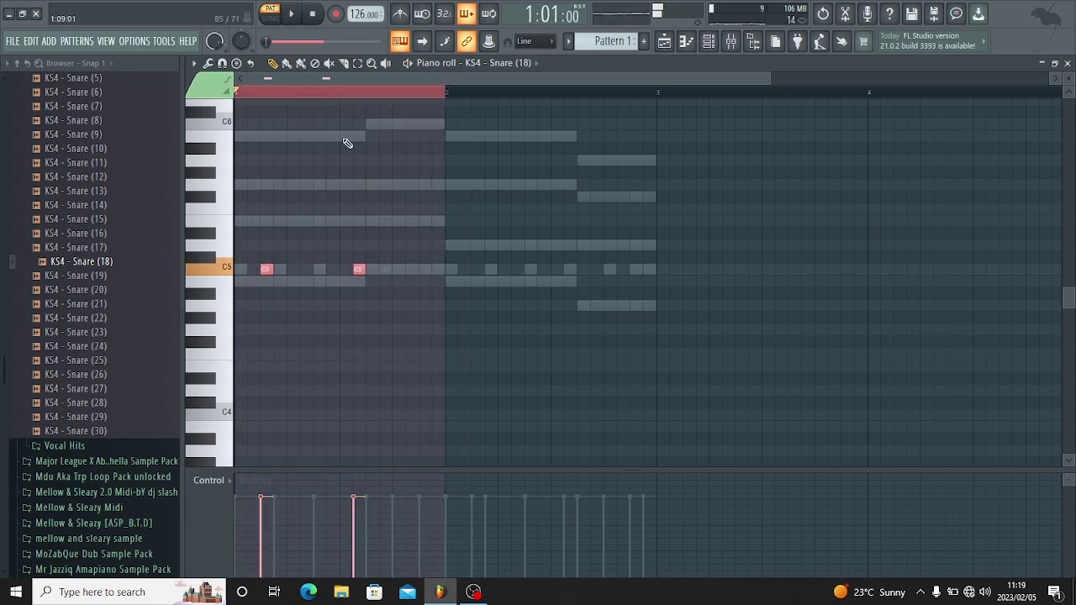
key(ctrl+Right)
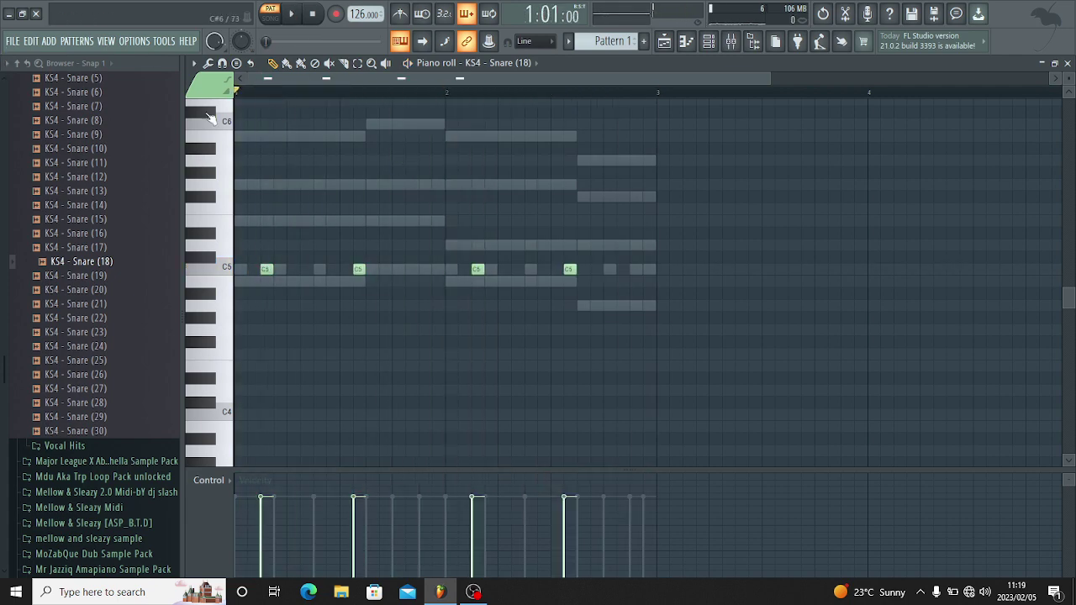
key(space)
click(635, 269)
click(647, 269)
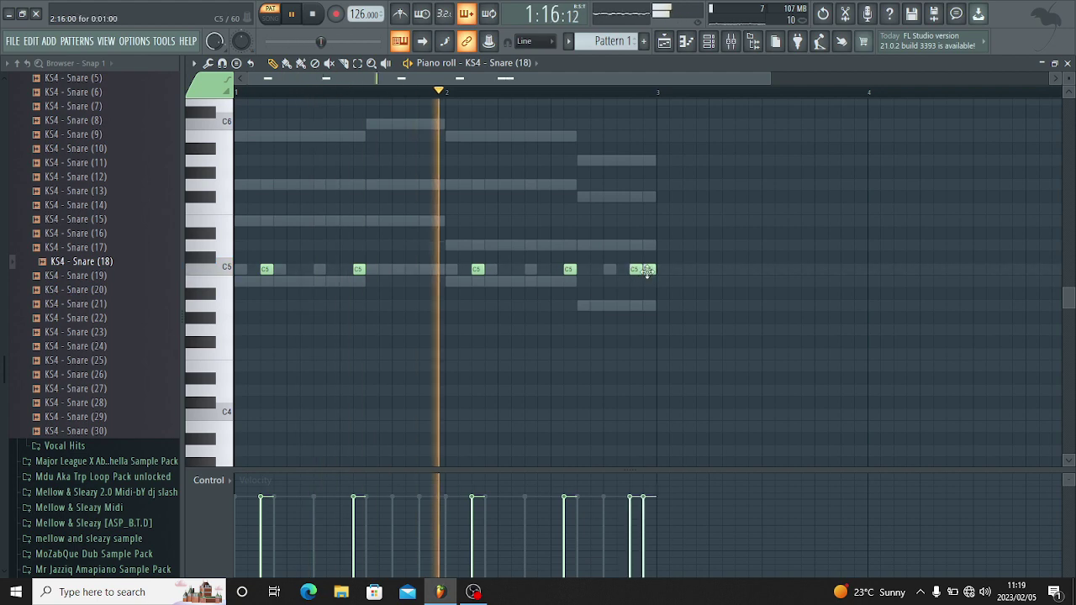
Play back Pattern 1 to check the KS4 - Snare (18) rhythm against the other channels.
click(719, 44)
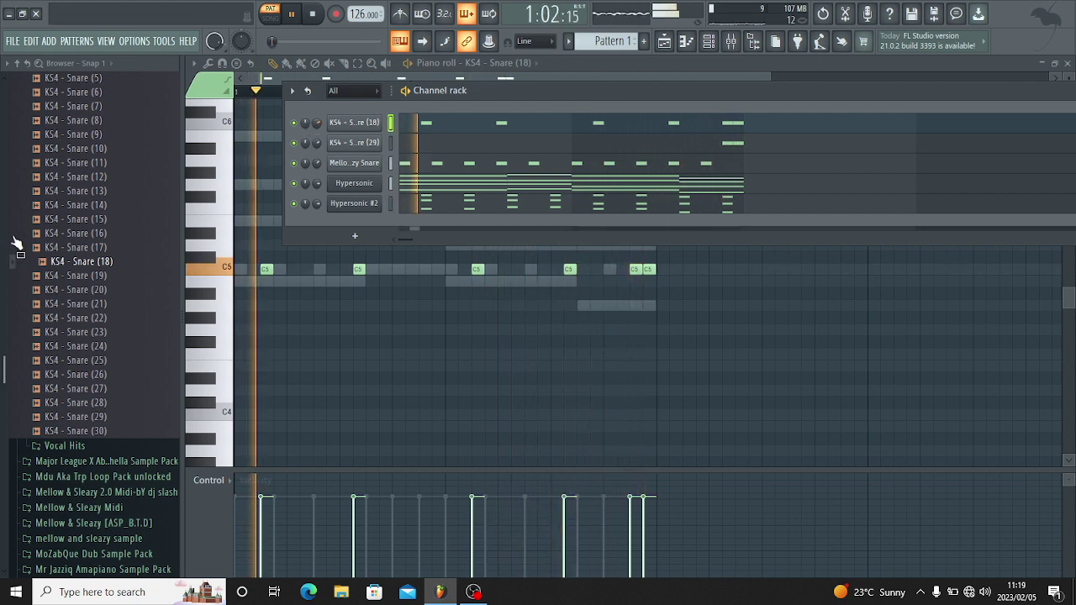
scroll(17, 244, up, 3)
key(F6)
key(space)
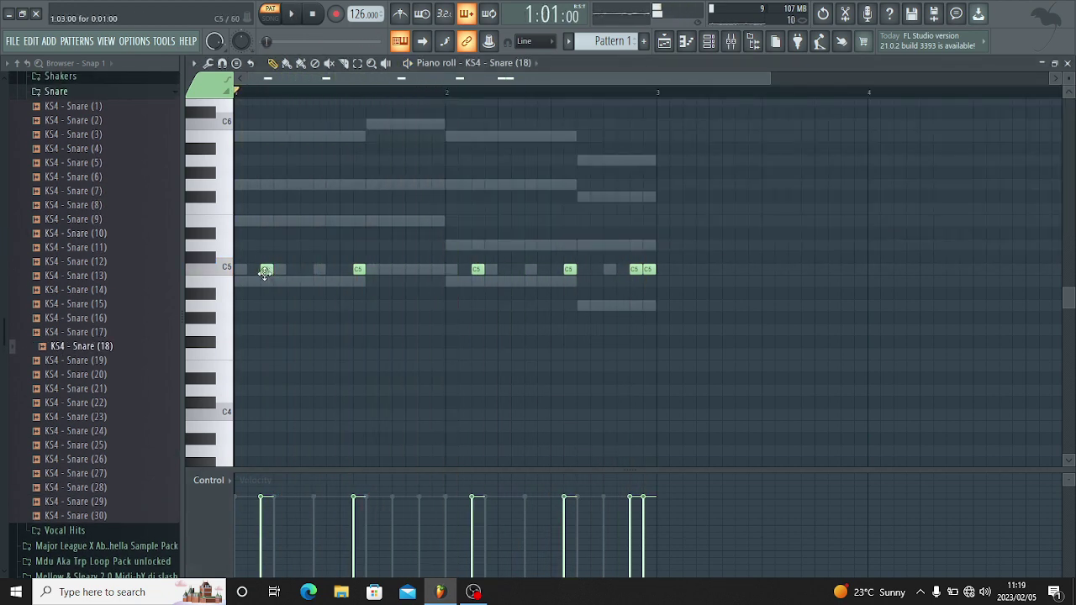
mouse_move(264, 271)
mouse_down()
mouse_move(279, 271)
mouse_move(252, 272)
mouse_move(319, 277)
mouse_move(267, 278)
mouse_up()
key(space)
key(space)
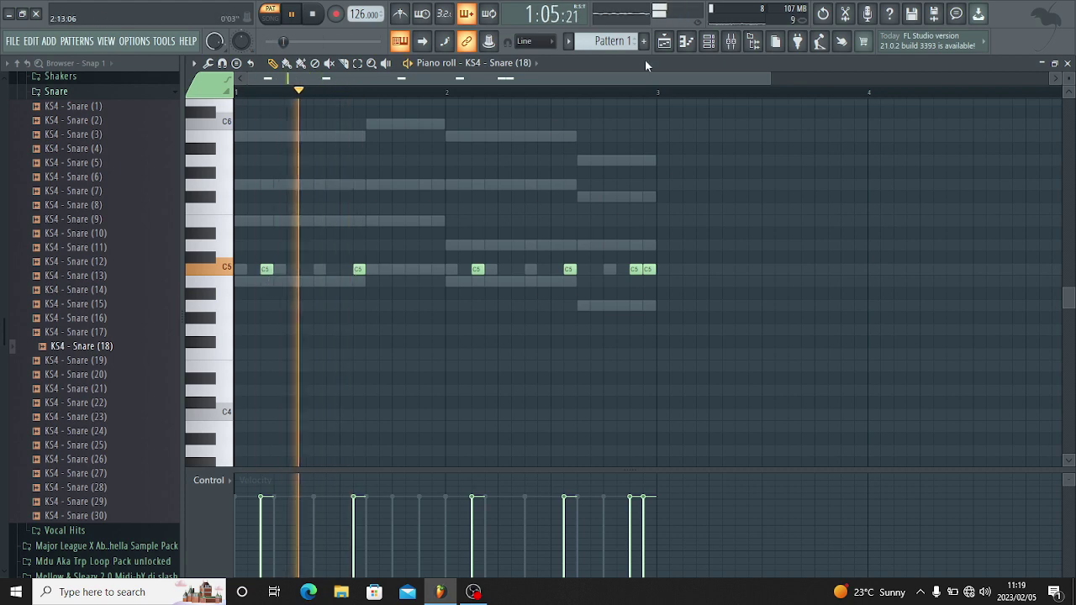
Open the Kicks folder of the KS4 Amapiano Sound Kit and add Kick (15) as a new channel above KS4 - Snare (18).
key(F6)
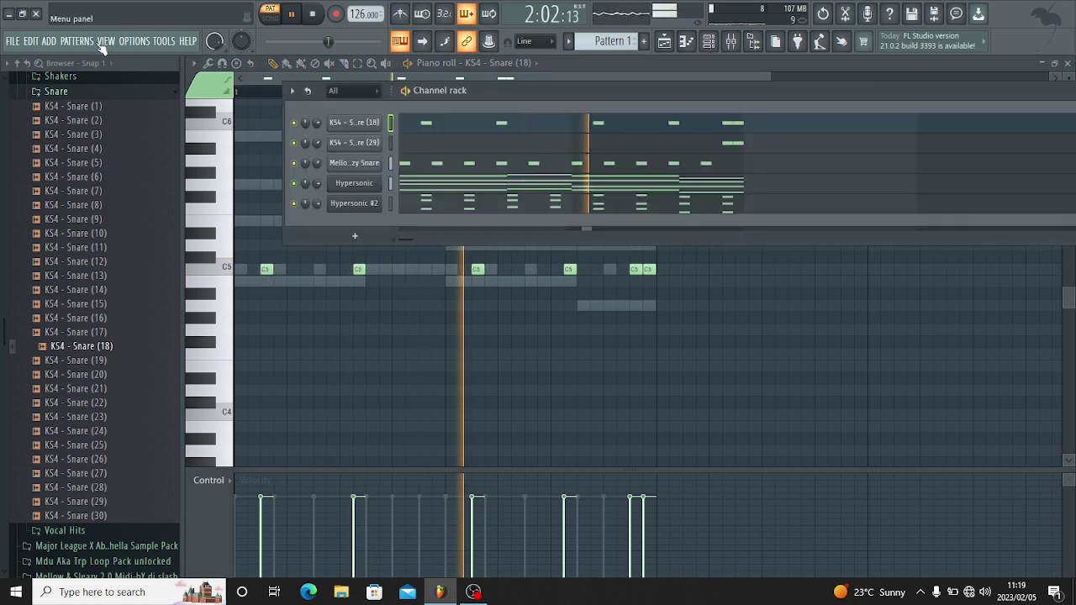
click(55, 91)
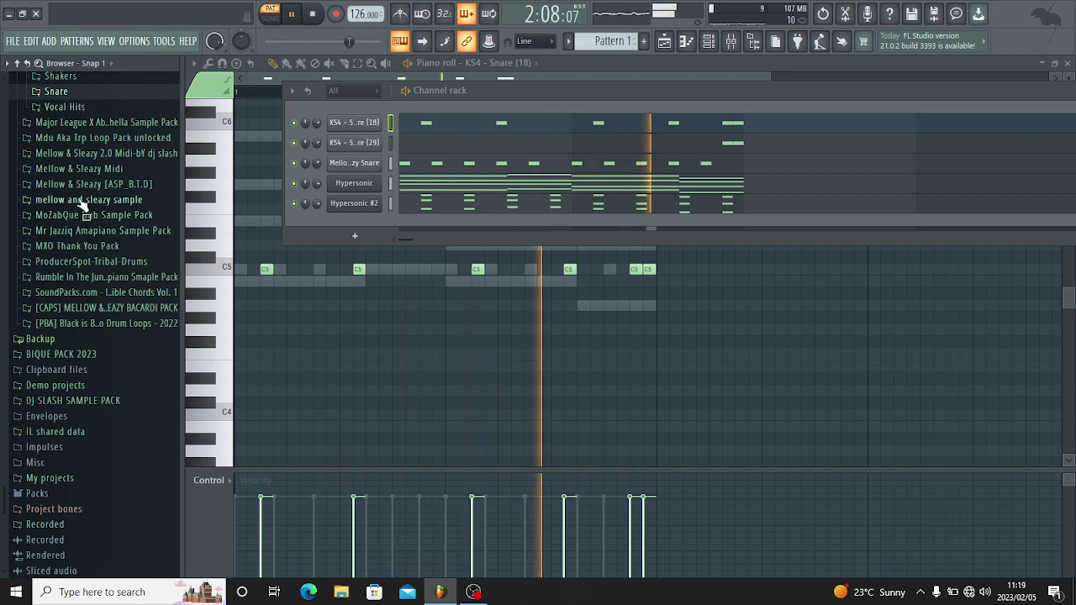
scroll(82, 203, up, 5)
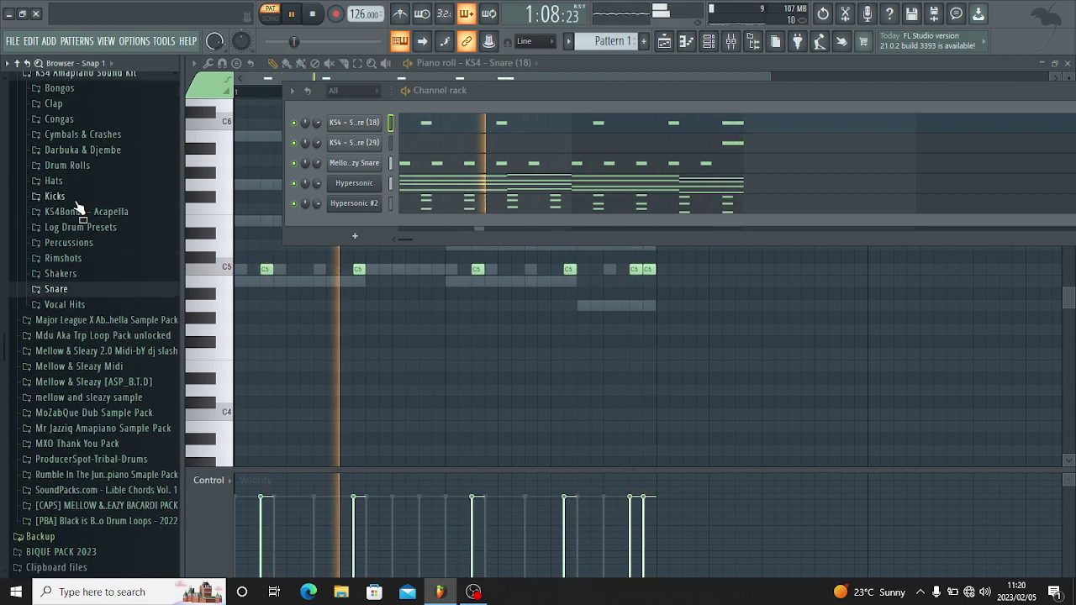
click(74, 200)
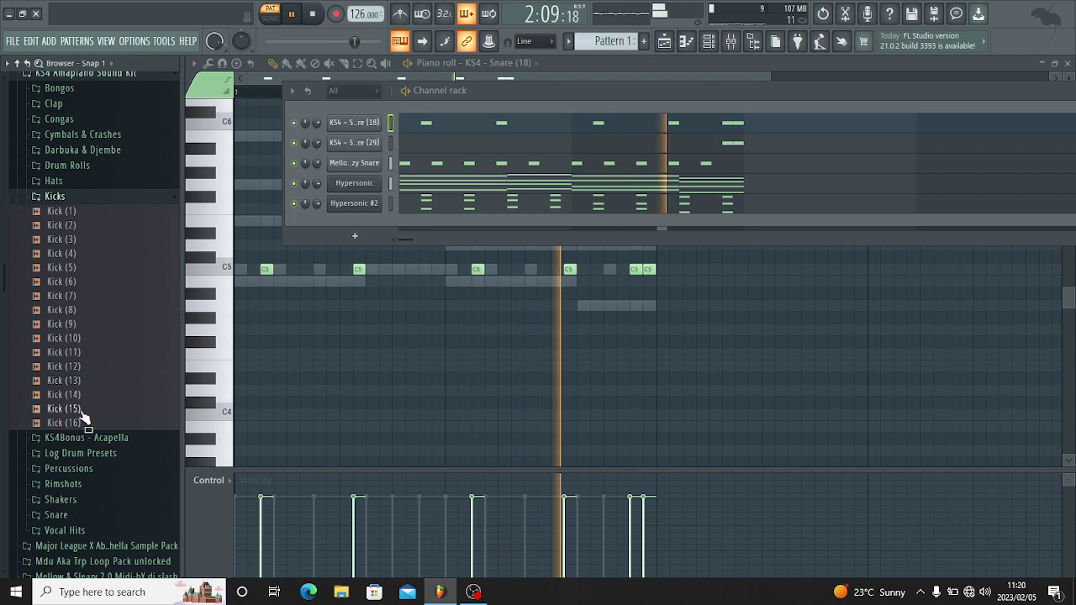
key(space)
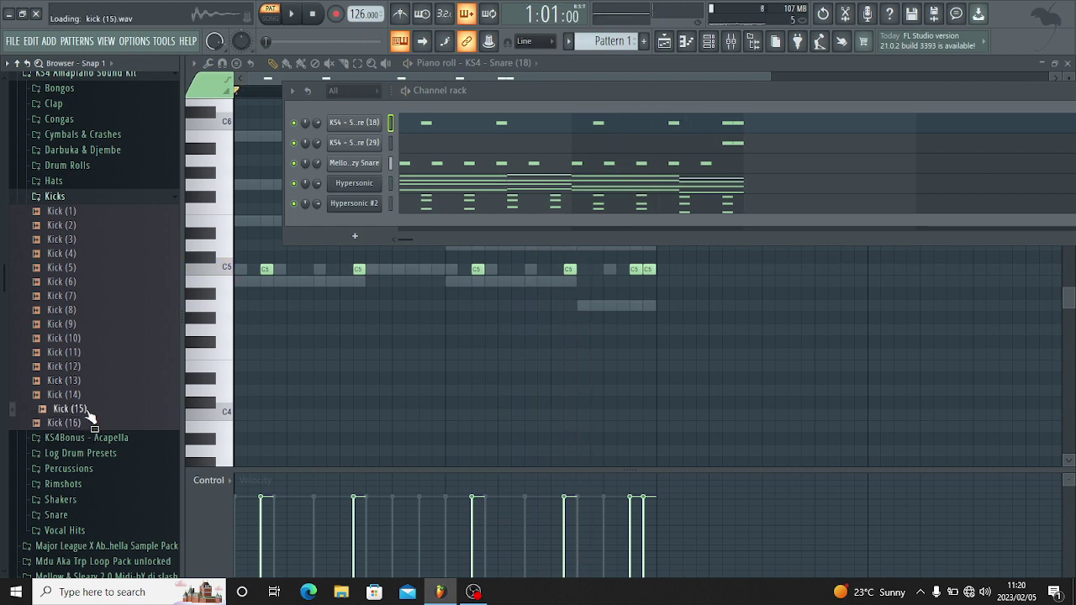
drag(366, 108, 353, 120)
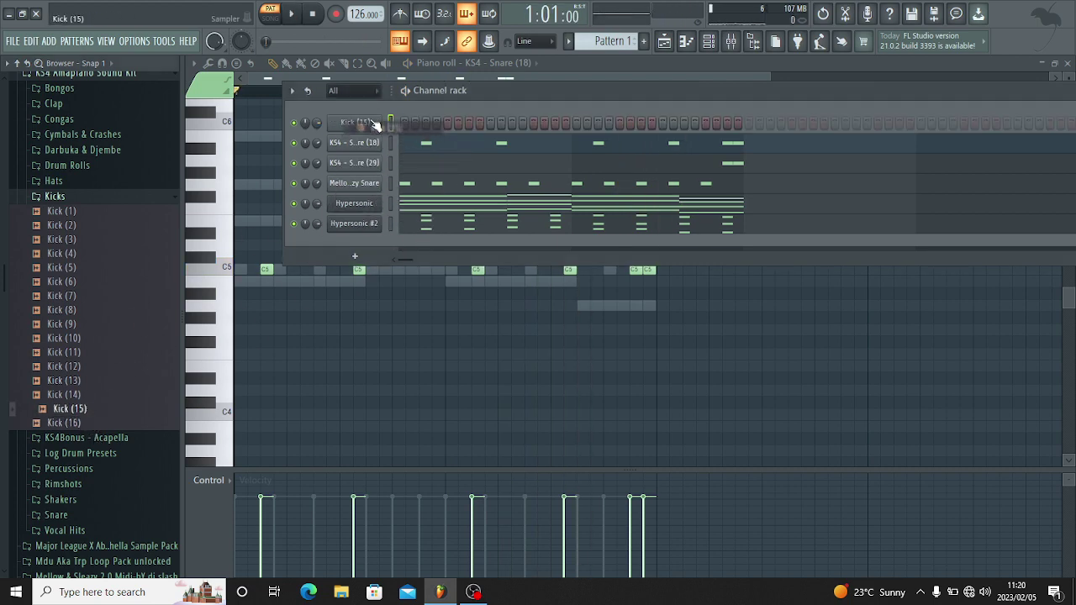
In the Kick (15) piano roll, place C5 notes on steps 1, 5, 7, 13 of bar 1 and 1, 5, 9, 13 of bar 2.
right_click(332, 117)
click(400, 126)
key(space)
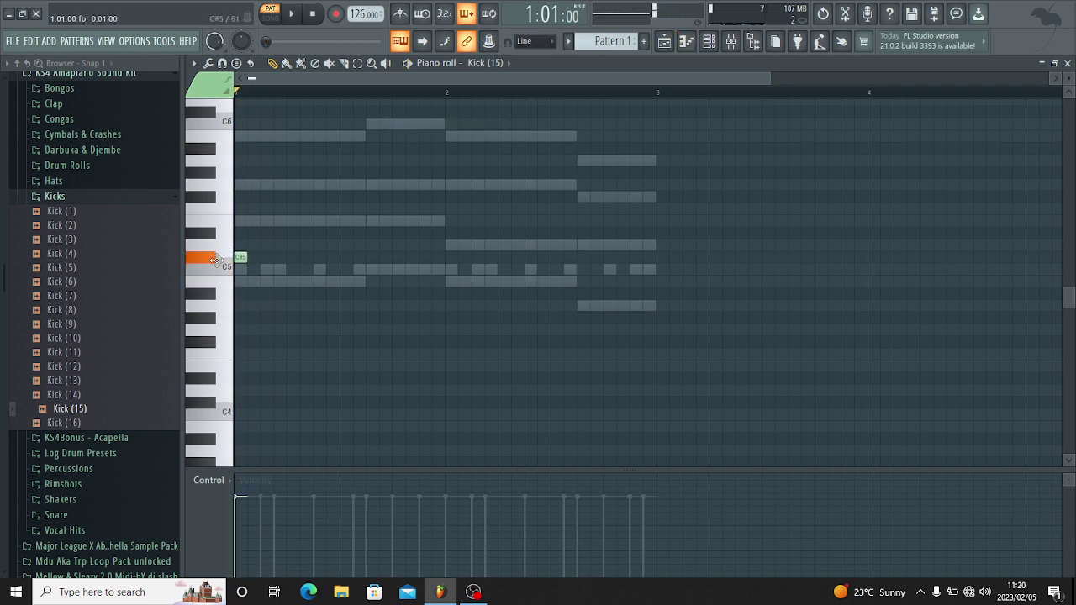
key(space)
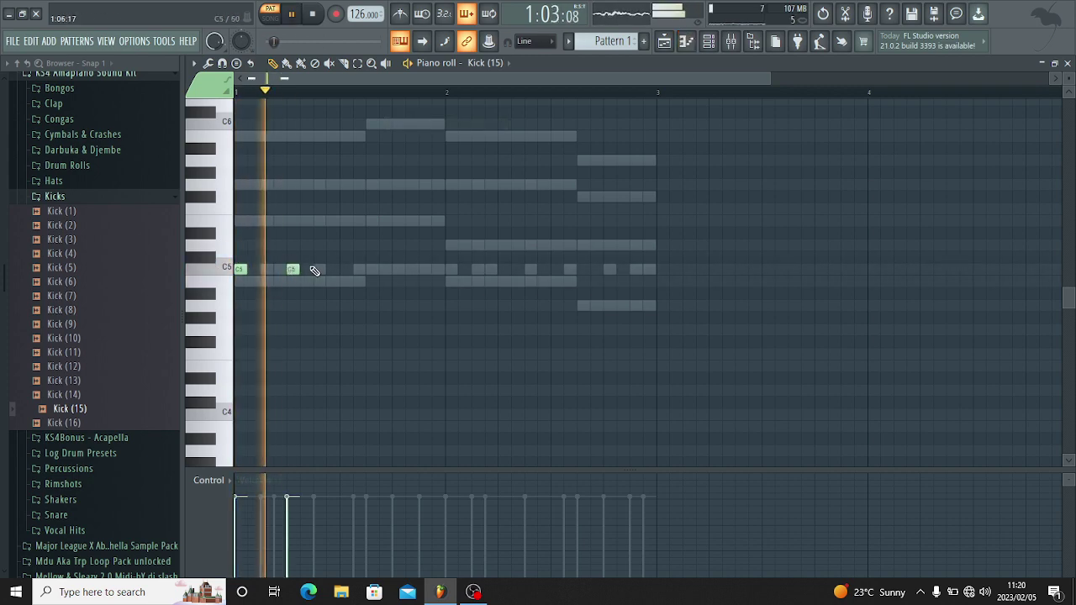
click(314, 270)
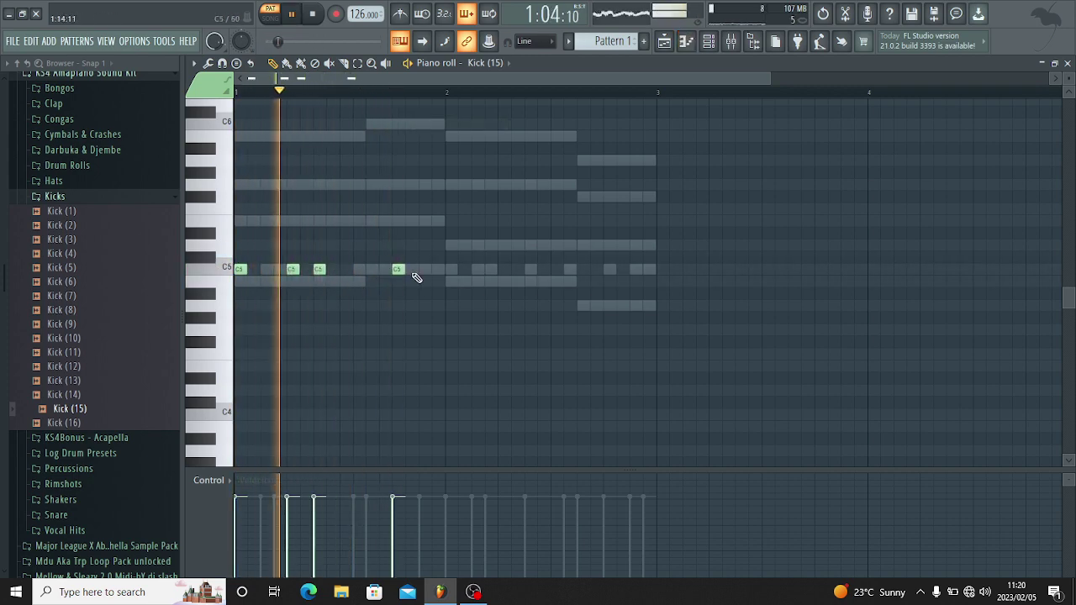
click(448, 270)
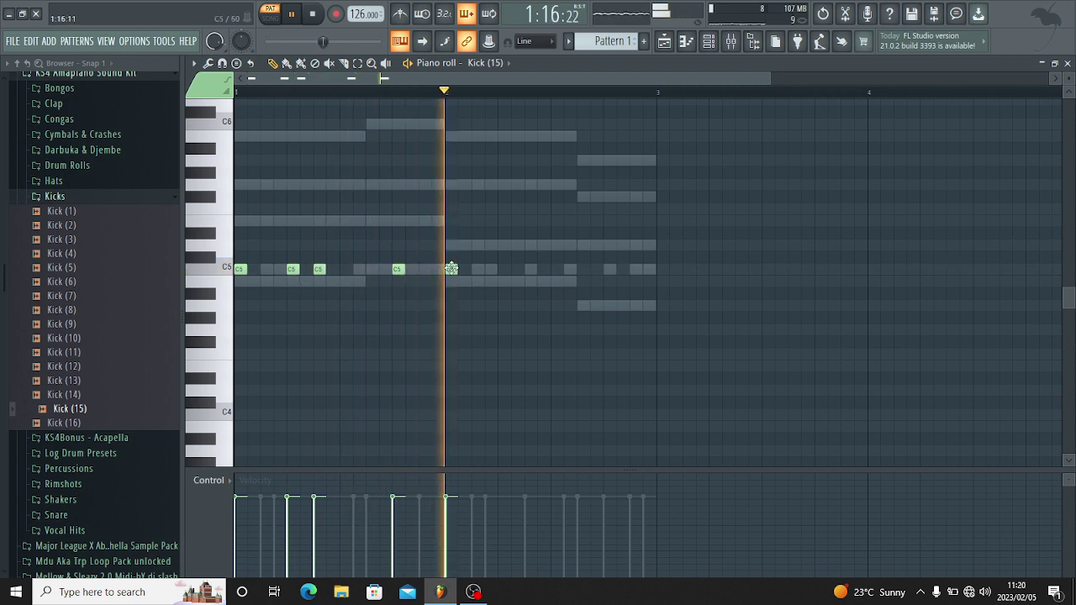
click(501, 270)
click(553, 270)
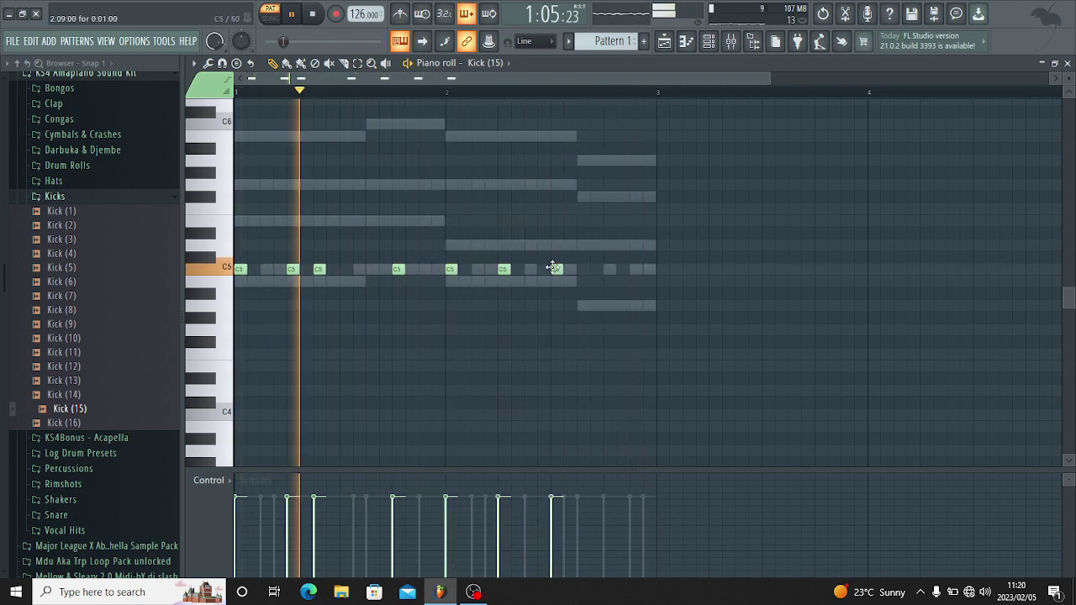
click(605, 269)
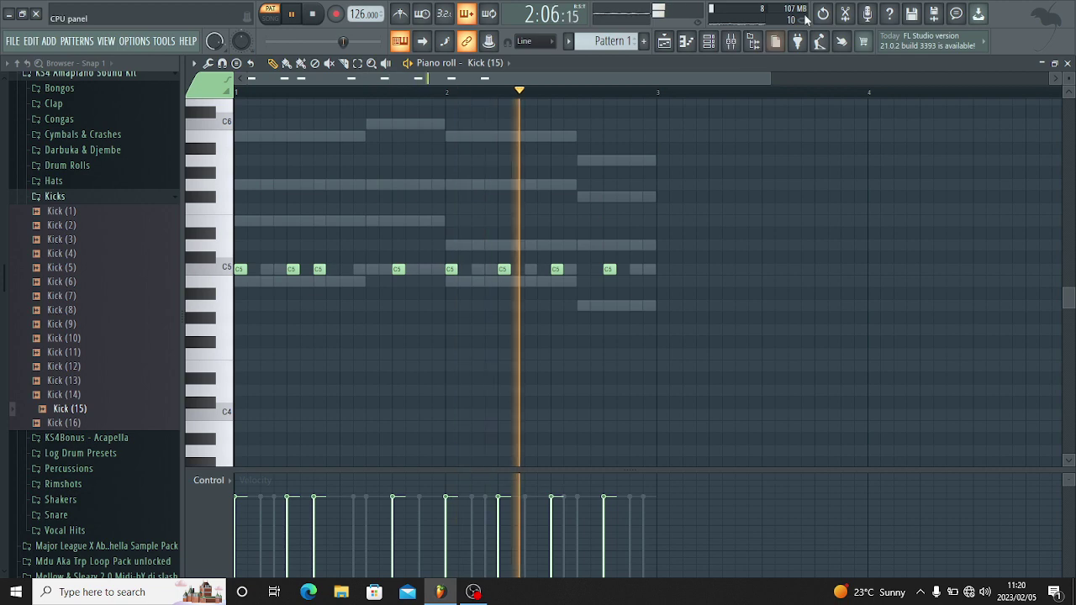
Hide the browser, open the Hypersonic piano roll and duplicate its two-bar chord progression into bars 3 and 4.
key(alt+F8)
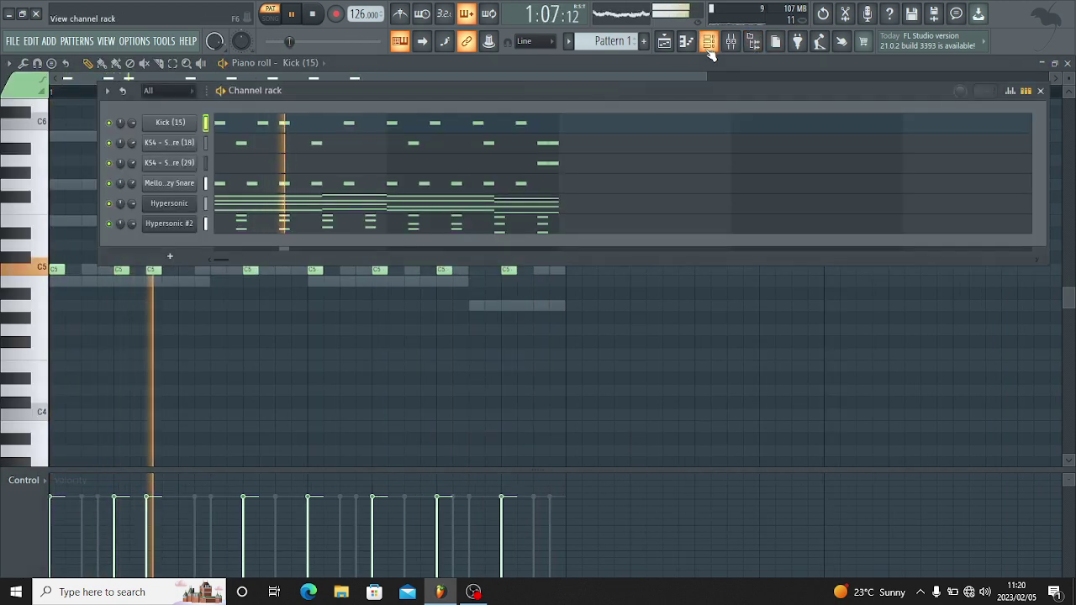
key(F6)
click(377, 207)
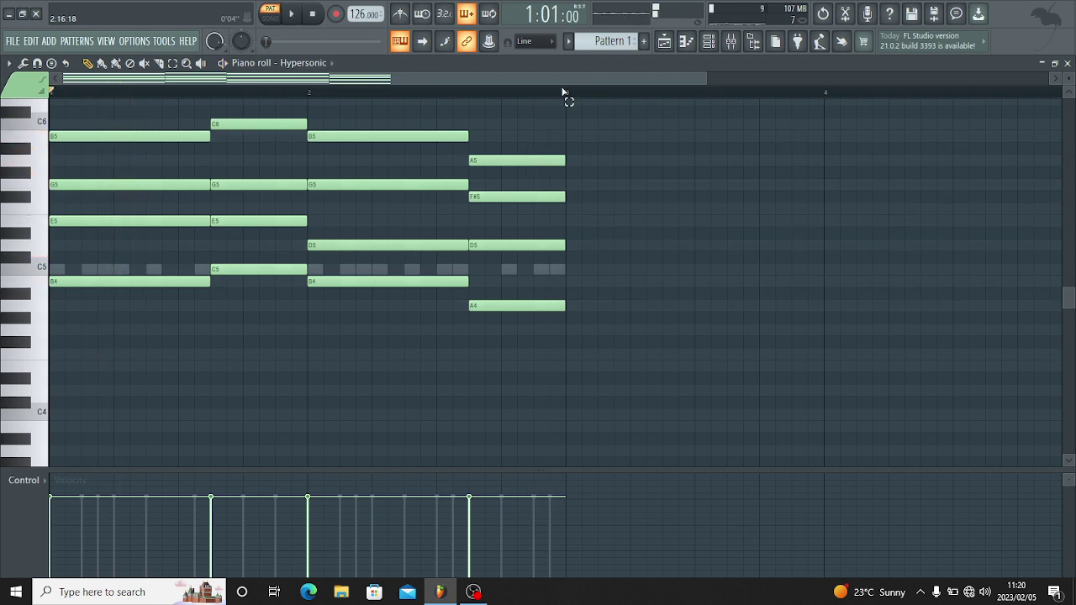
key(ctrl+a)
key(ctrl+b)
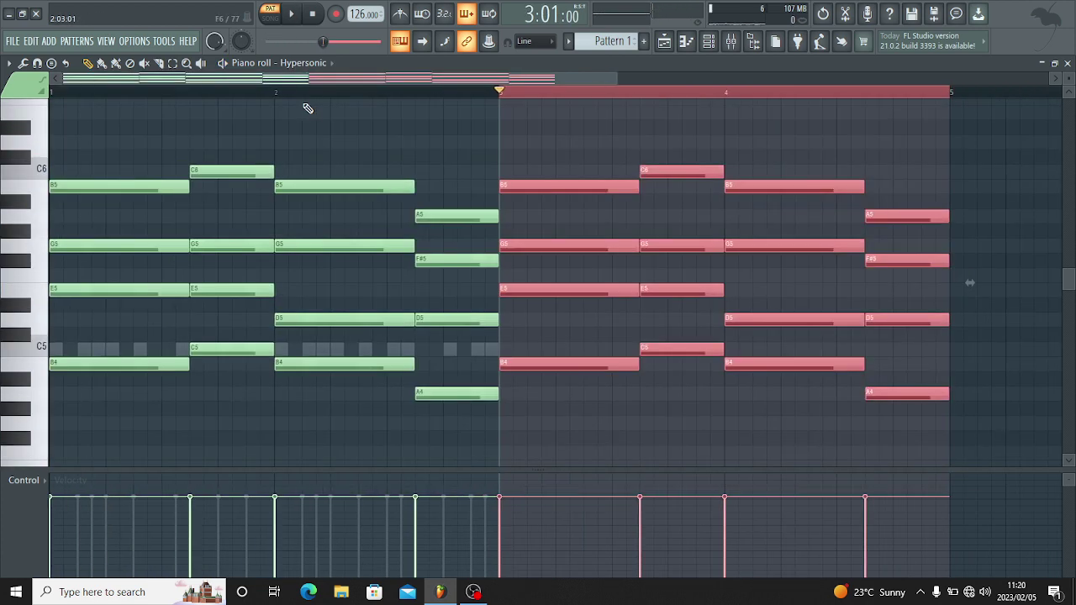
drag(317, 95, 5, 189)
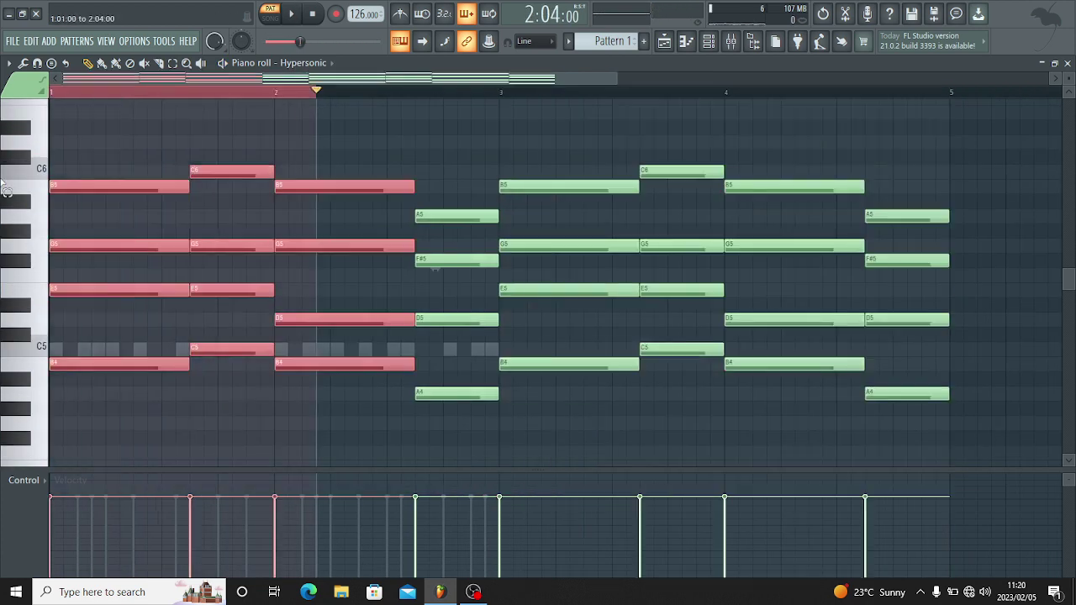
click(120, 94)
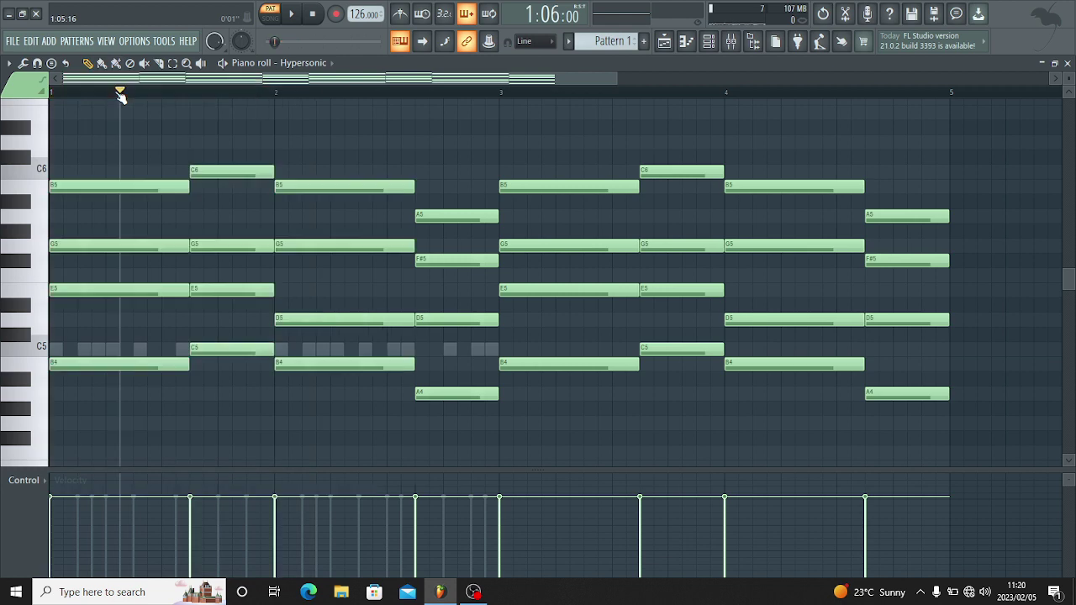
Switch the piano roll to KS4 - Snare (18) and enable looping of step channels in the channel rack.
click(332, 64)
click(370, 103)
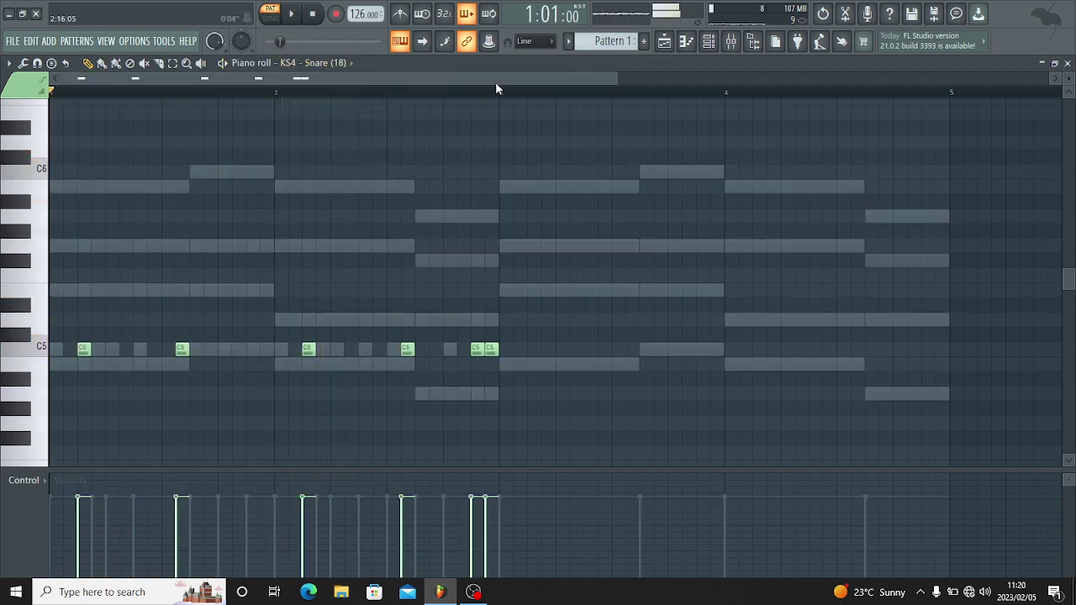
click(728, 42)
click(107, 90)
click(124, 93)
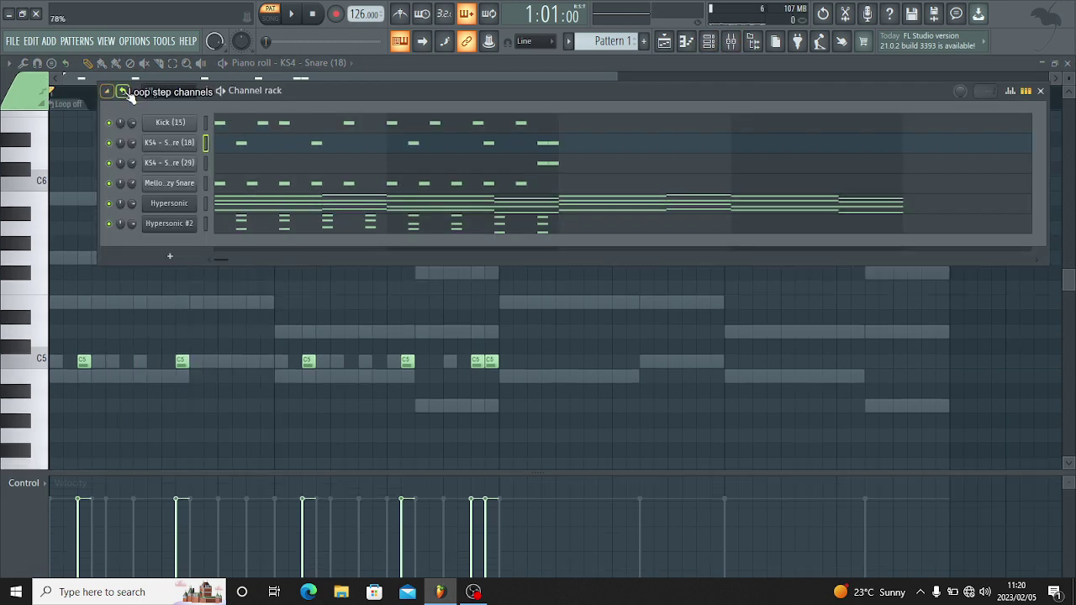
key(F6)
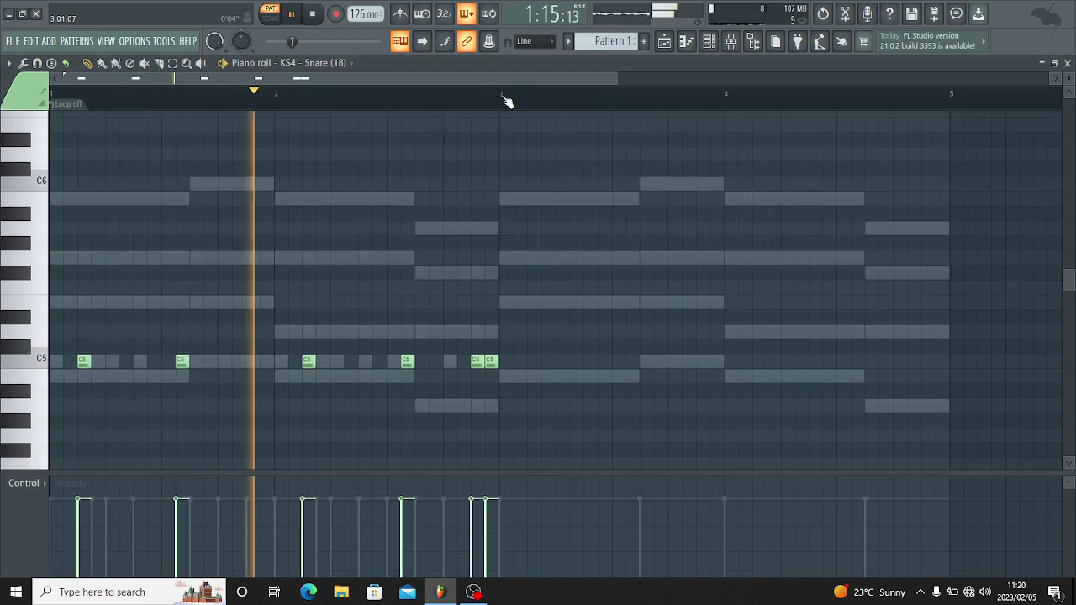
Set a Beat loop point at the start of bar 3 for KS4 - Snare (18), and select bars 1 to 4 as the playback range.
drag(509, 97, 50, 164)
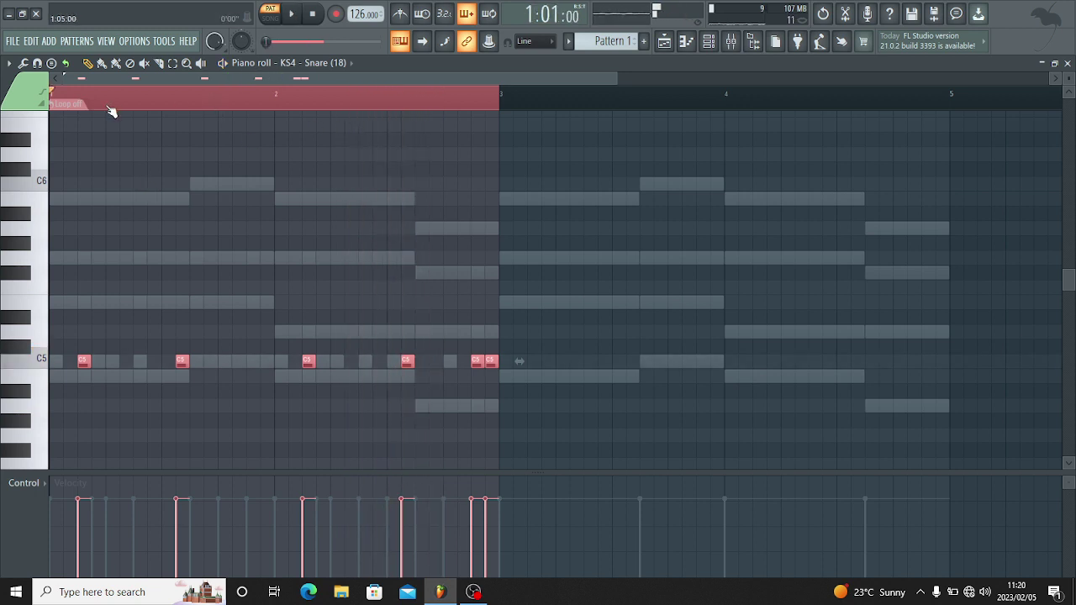
click(65, 105)
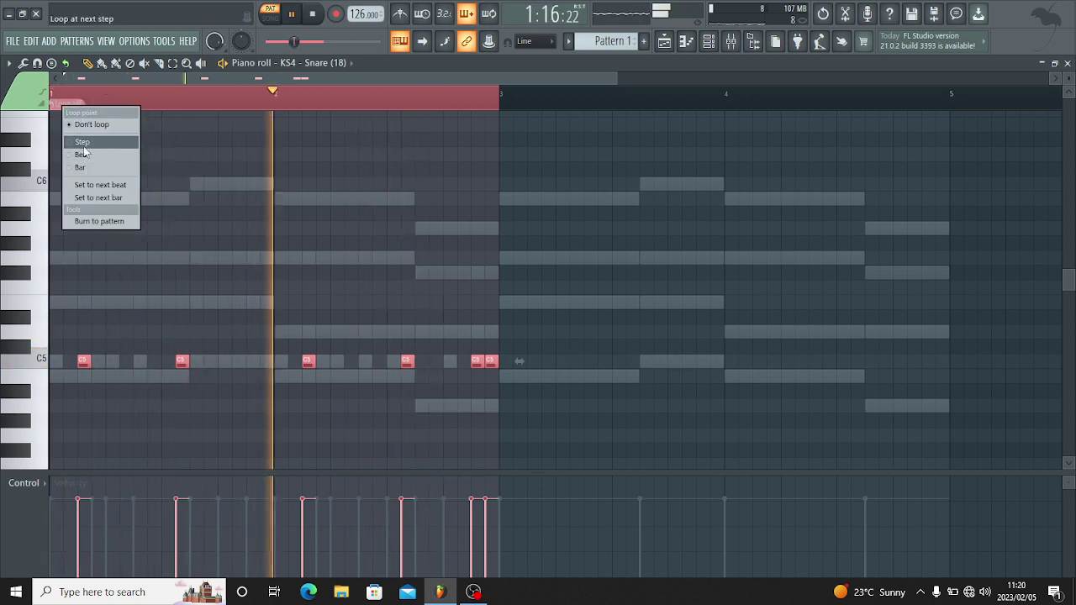
click(82, 154)
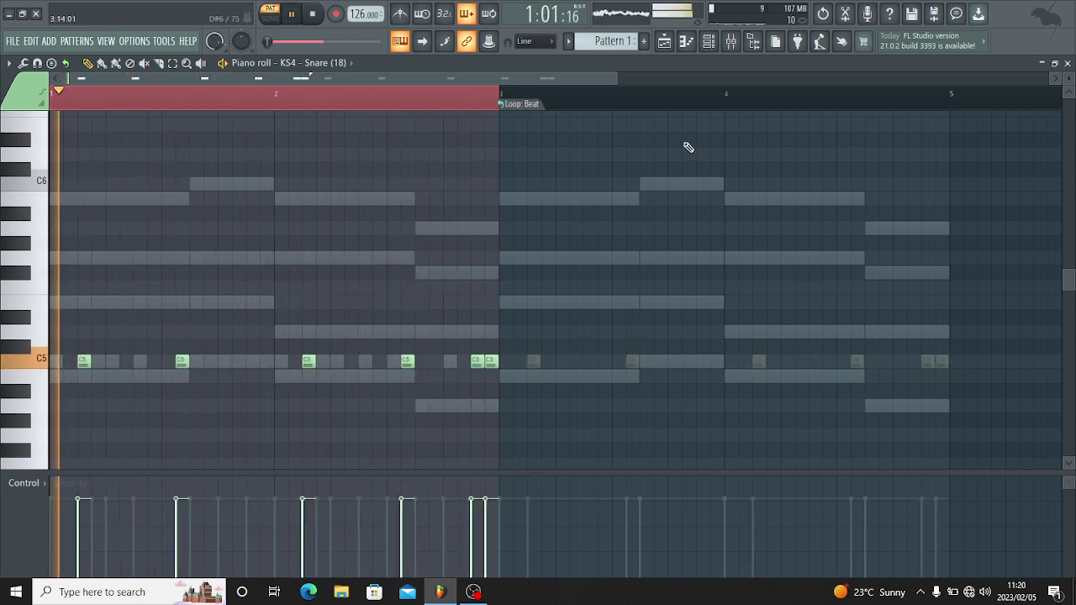
drag(499, 148, 951, 103)
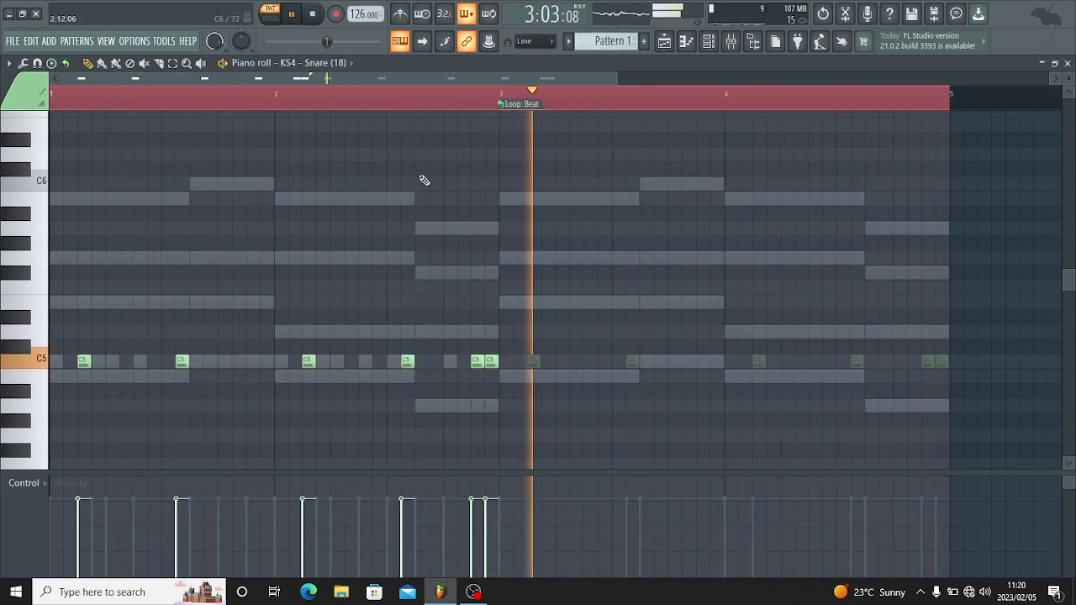
Switch the piano roll to Kick (15) and duplicate its two-bar pattern into bars 3 and 4.
click(286, 62)
click(329, 85)
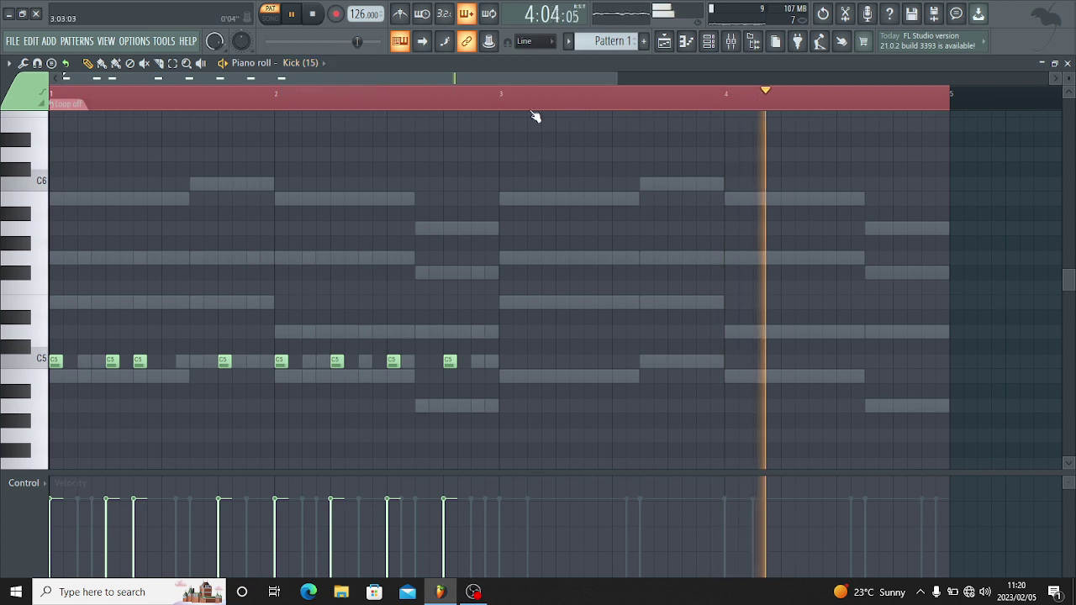
drag(836, 101, 516, 126)
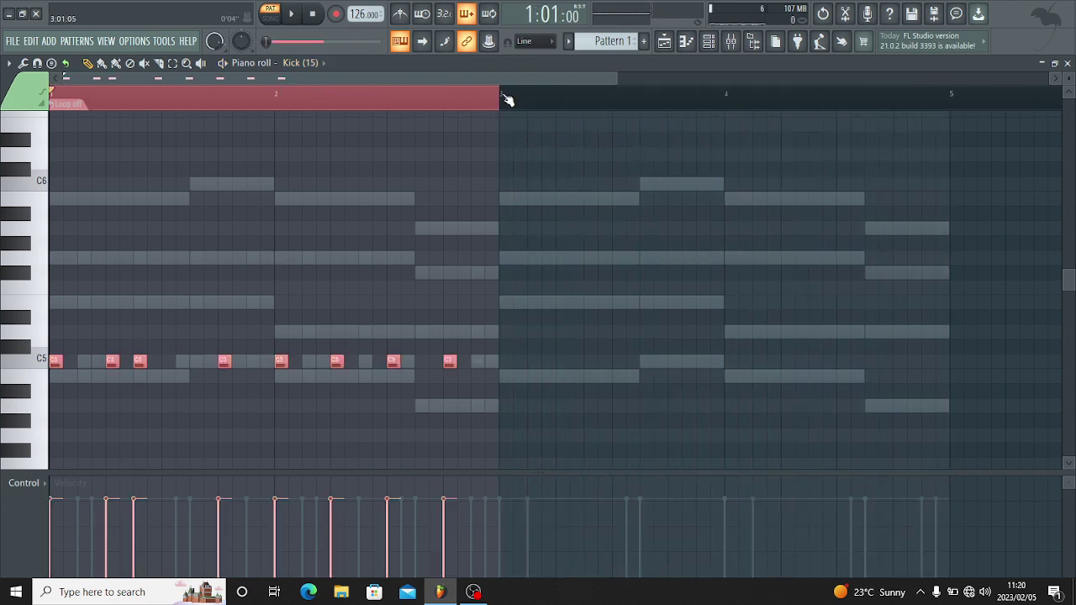
key(ctrl+b)
click(348, 96)
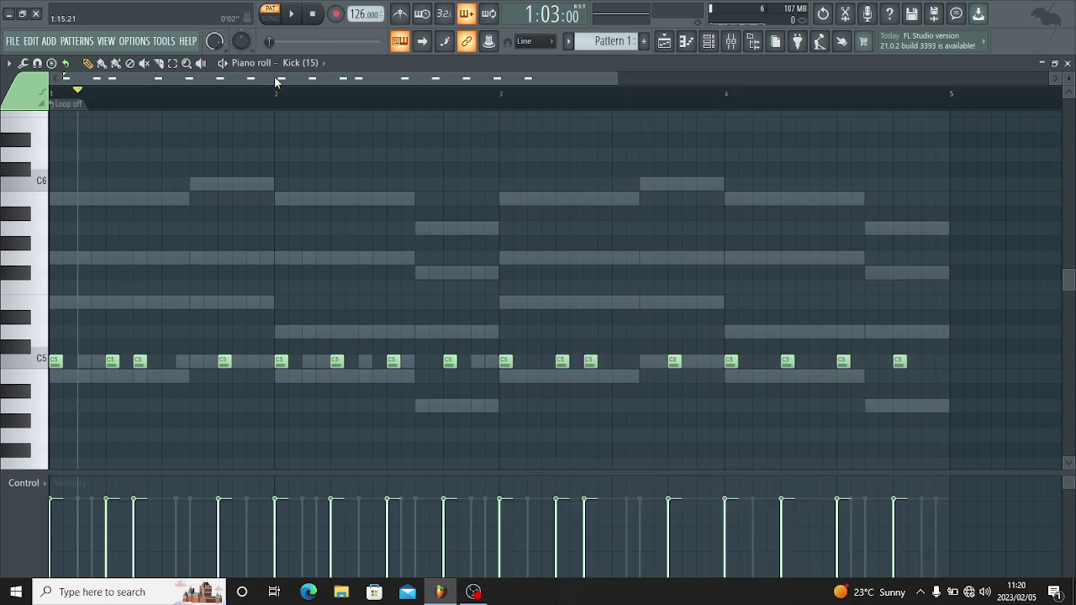
Switch the piano roll to Mellow & Sleazy Snare and duplicate its two-bar pattern into bars 3 and 4.
click(303, 62)
click(318, 102)
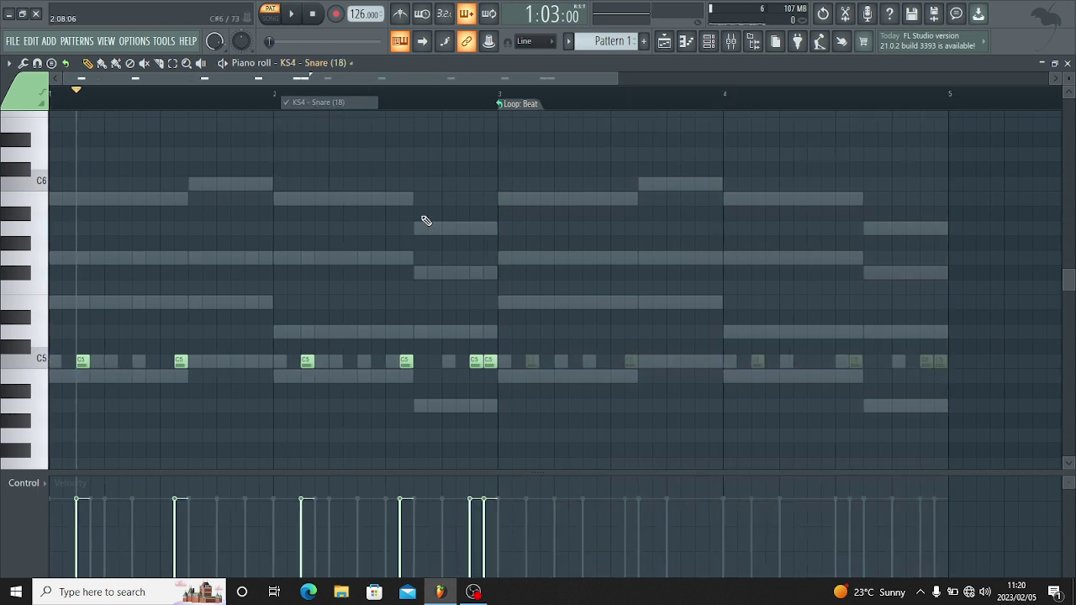
click(342, 67)
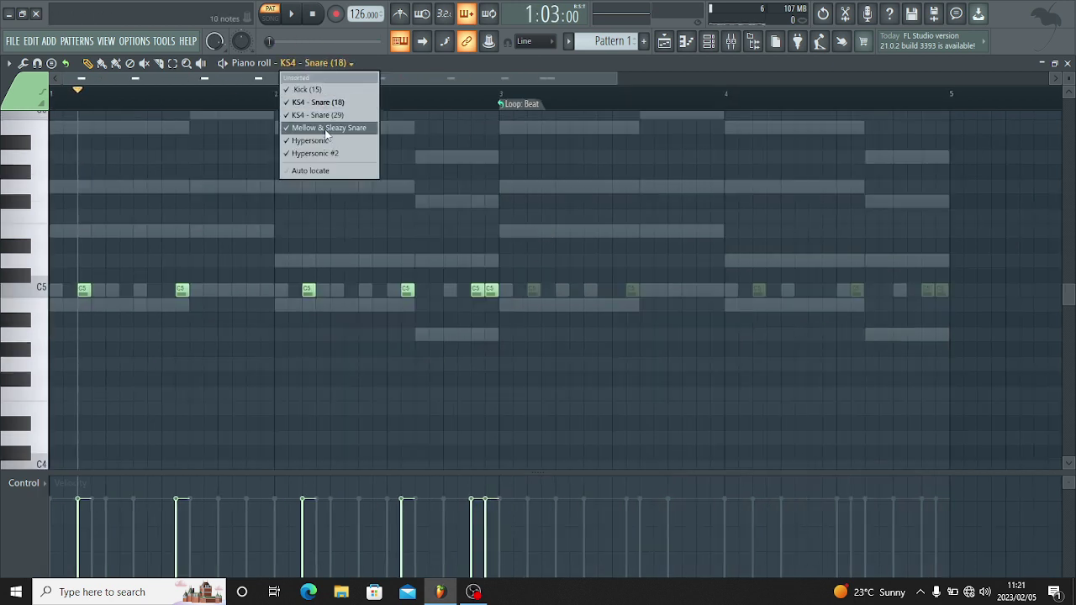
click(370, 128)
key(ctrl+a)
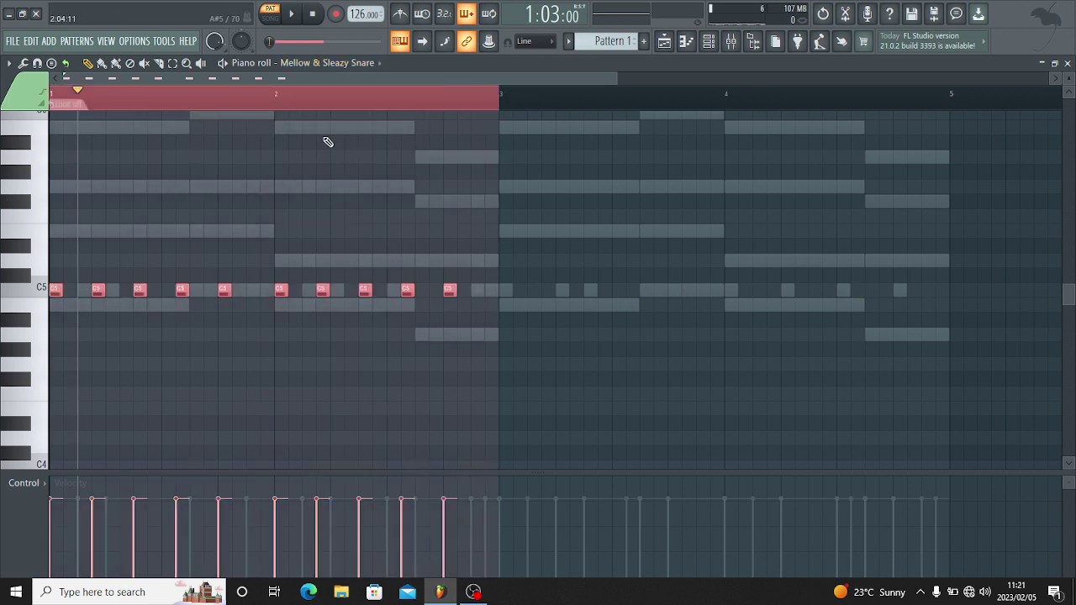
key(ctrl+b)
Switch the piano roll to Hypersonic #2, duplicate its two-bar stab pattern into bars 3 and 4, and deselect the notes.
click(354, 65)
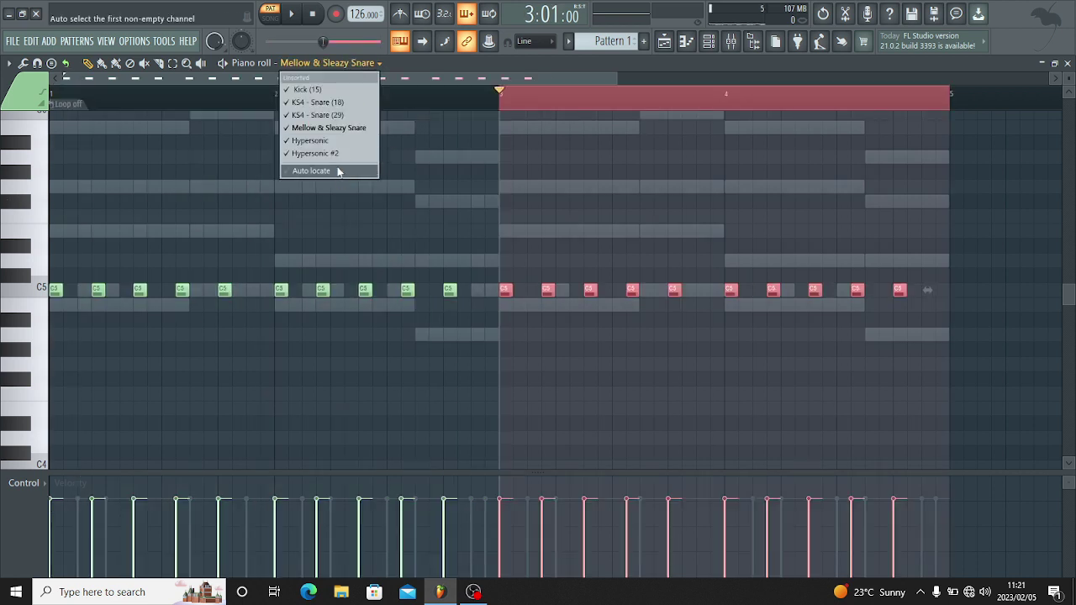
click(343, 154)
key(ctrl+a)
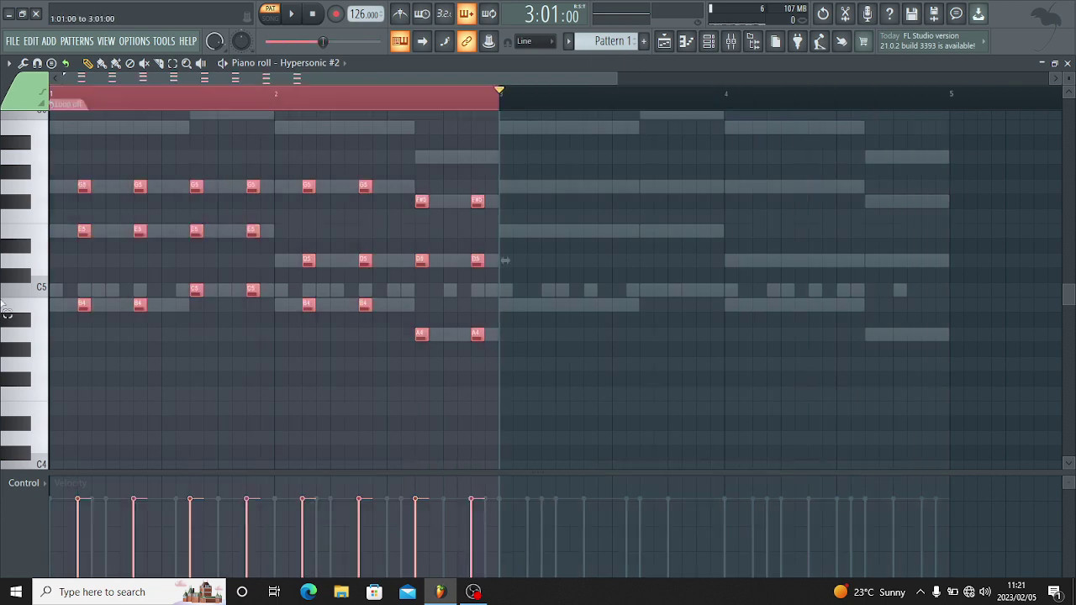
key(ctrl+b)
key(ctrl+d)
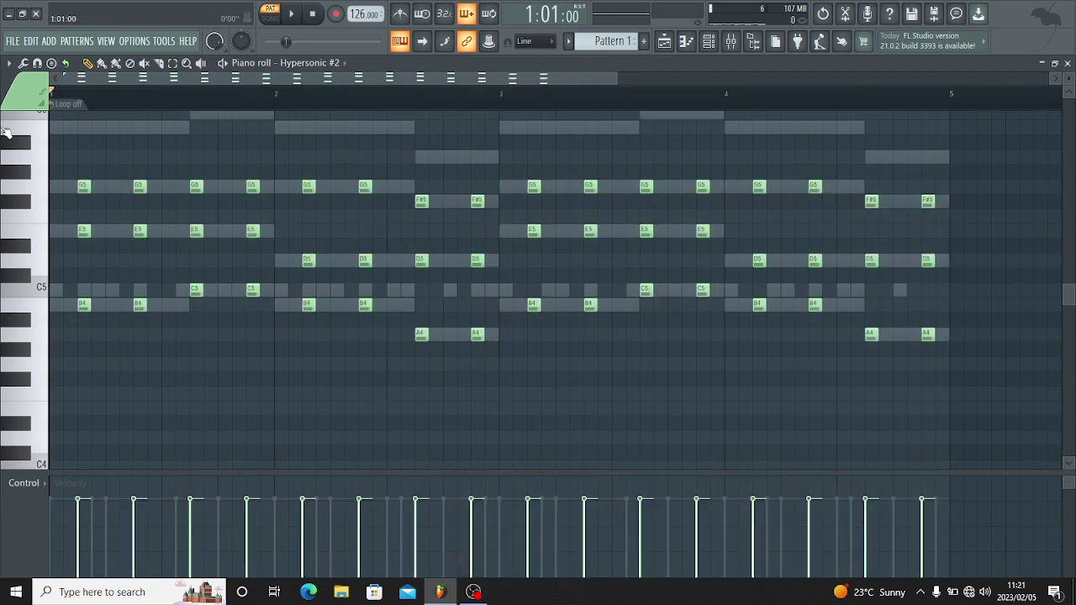
Open the KS4 - Snare (29) piano roll and place C5 notes on steps 15 and 16 of bar 4.
click(709, 41)
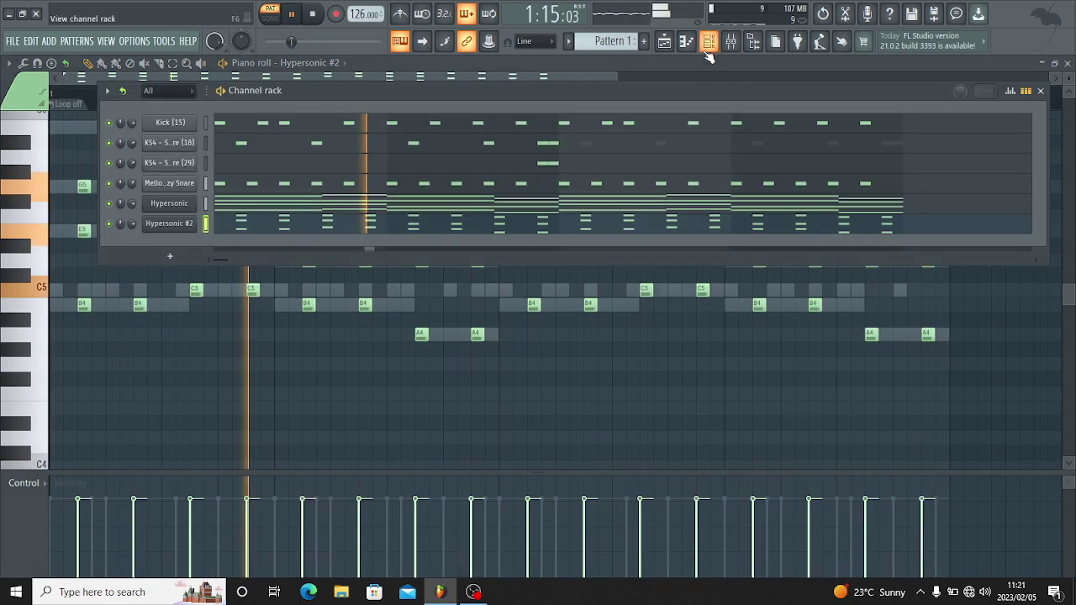
click(251, 166)
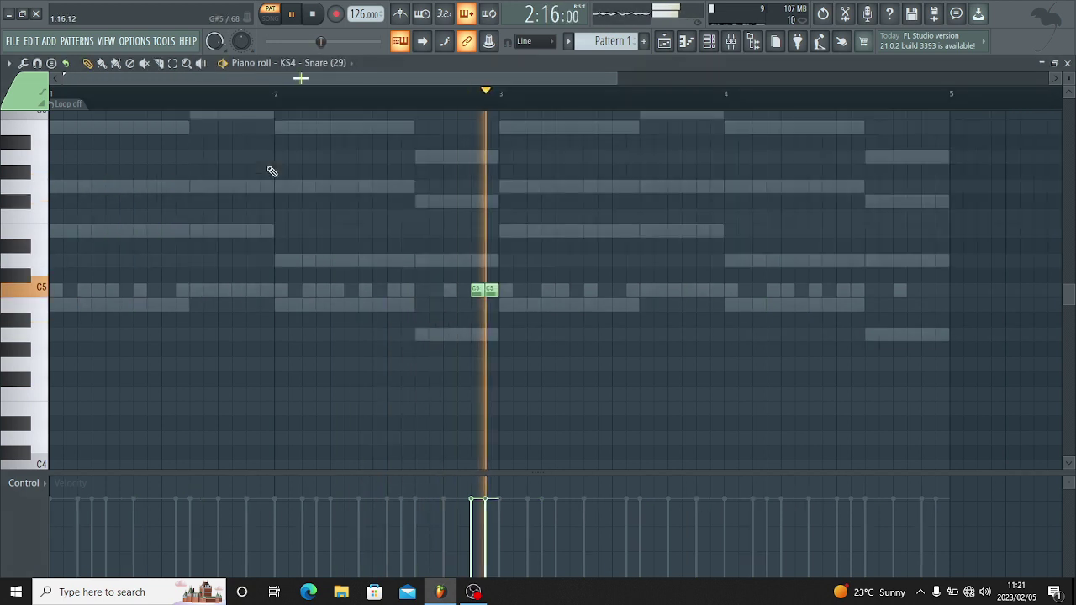
click(928, 276)
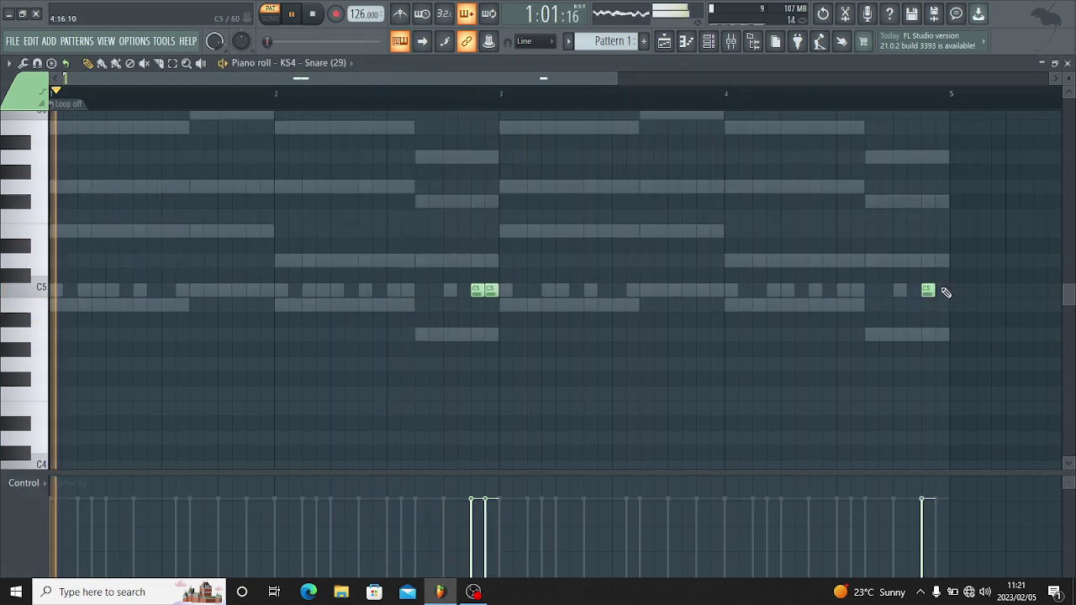
click(938, 289)
Add a Polysix instrument channel from the channel rack.
click(708, 42)
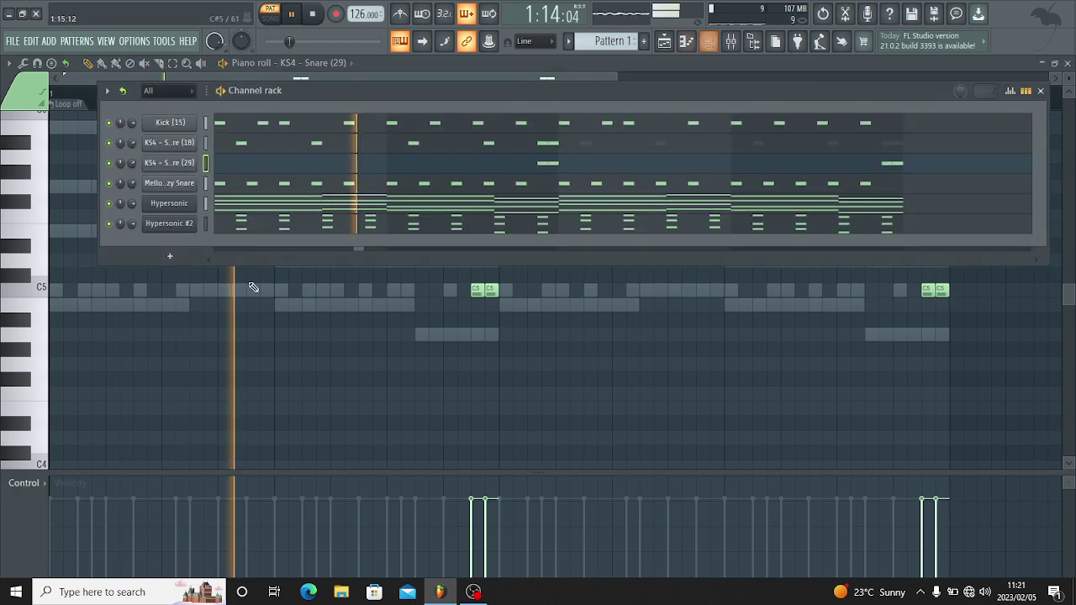
click(151, 249)
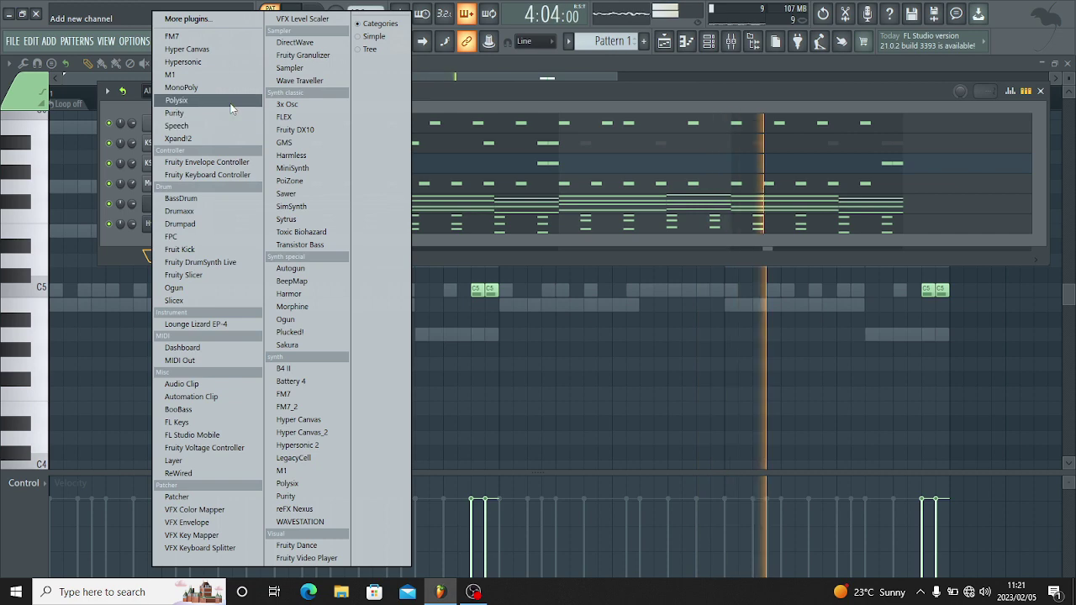
click(232, 103)
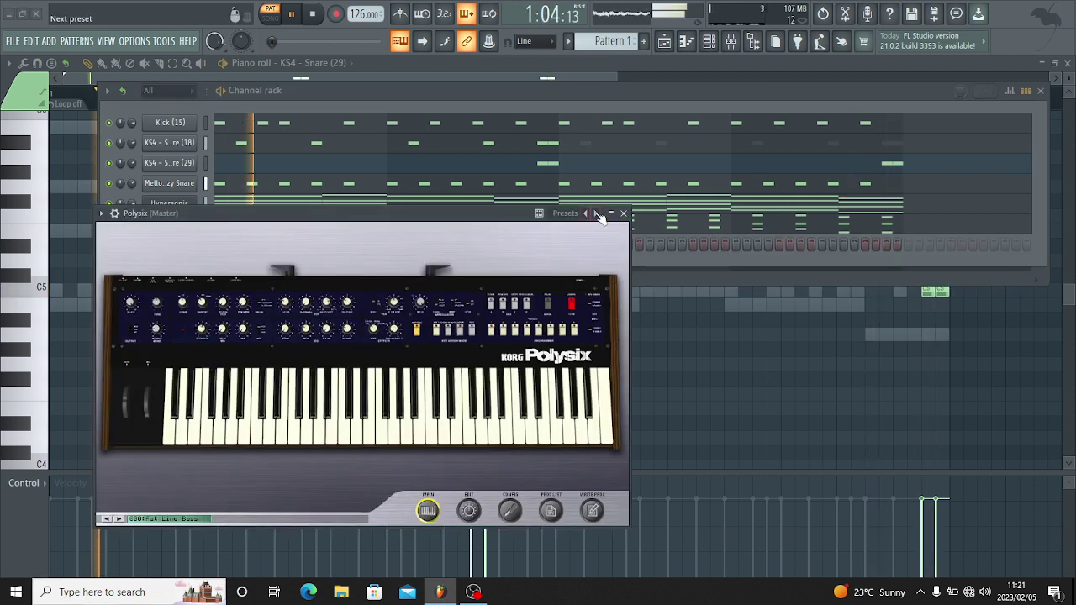
Audition Polysix presets including Influx Pad and Fizz Sweep, load Analog Pizzo, and close the plugin.
click(559, 216)
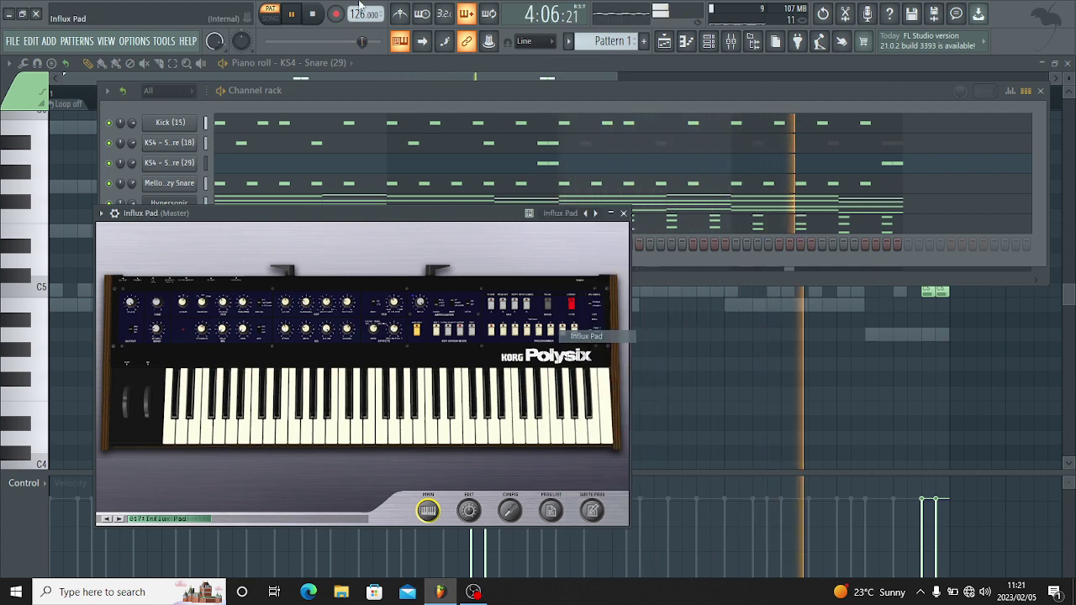
click(586, 336)
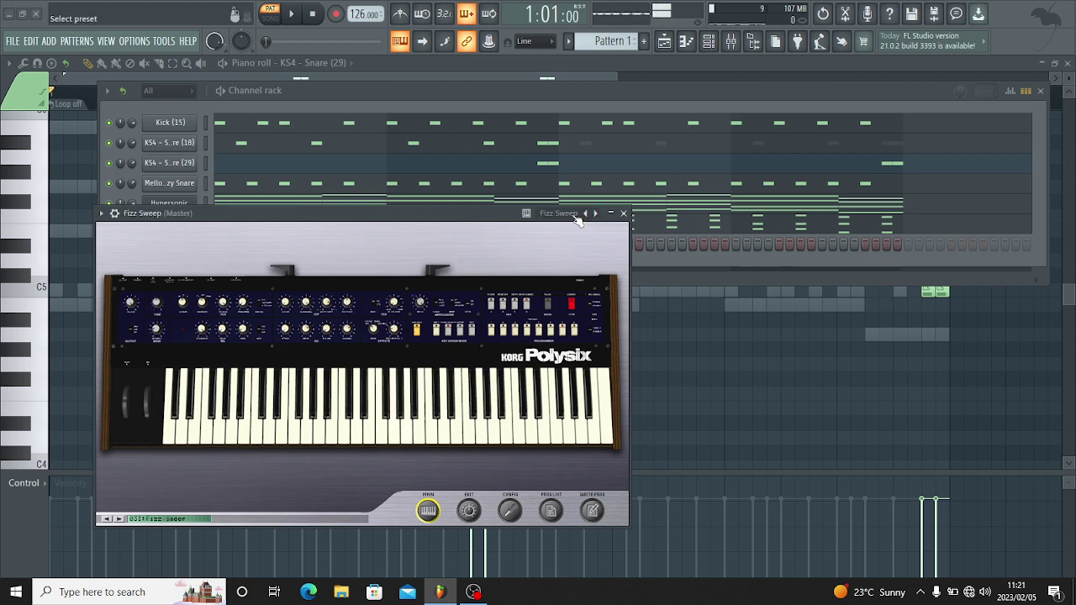
click(577, 217)
click(598, 337)
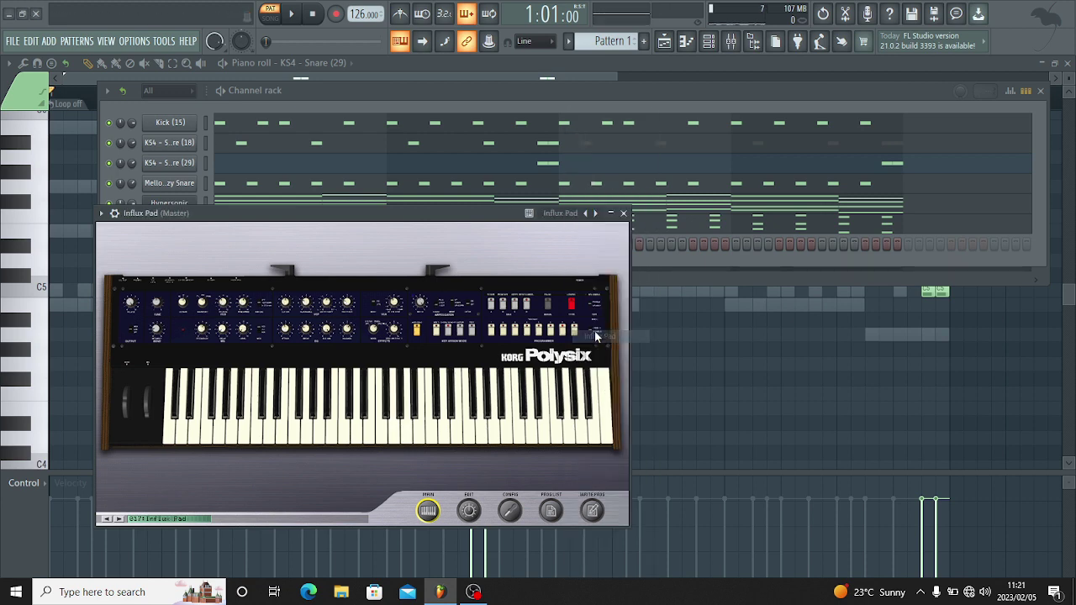
click(570, 215)
click(588, 211)
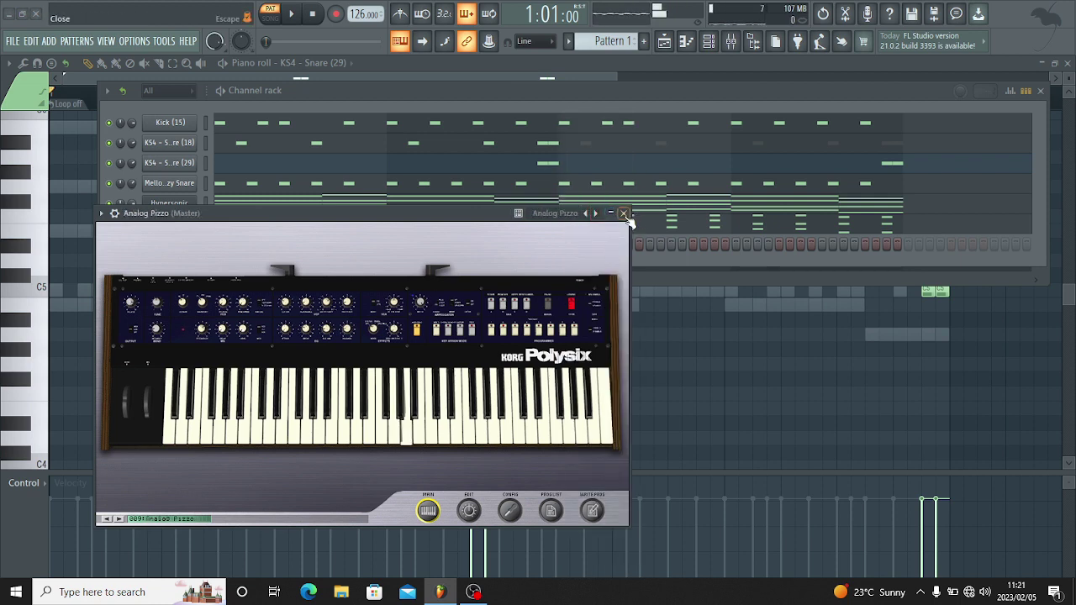
click(623, 214)
Open the Analog Pizzo piano roll and place B5, A5 and G5 notes on steps 1, 3 and 5 of bar 1.
right_click(172, 243)
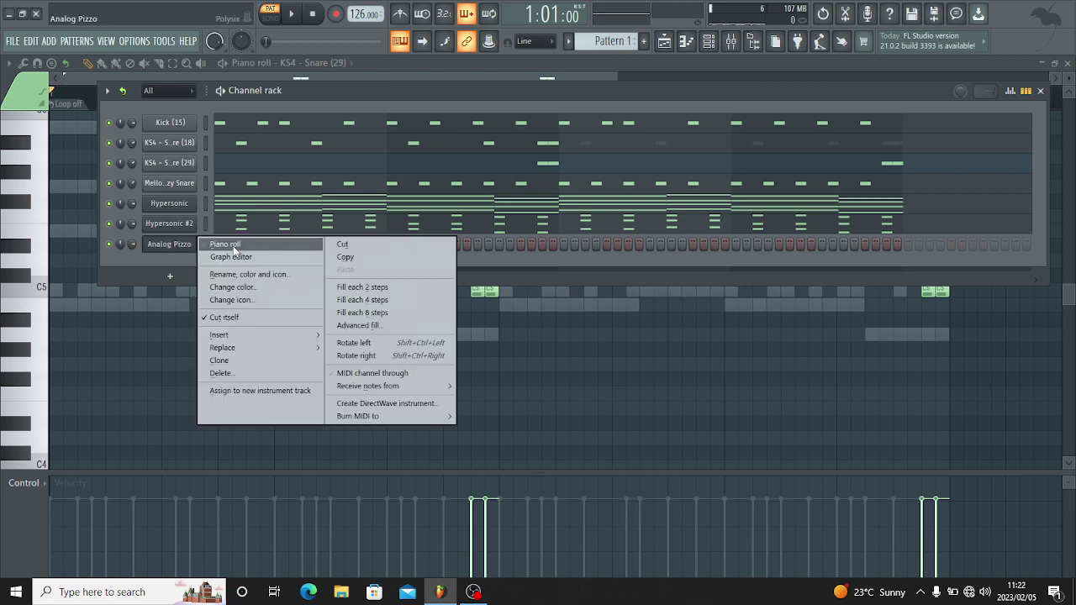
click(234, 247)
key(space)
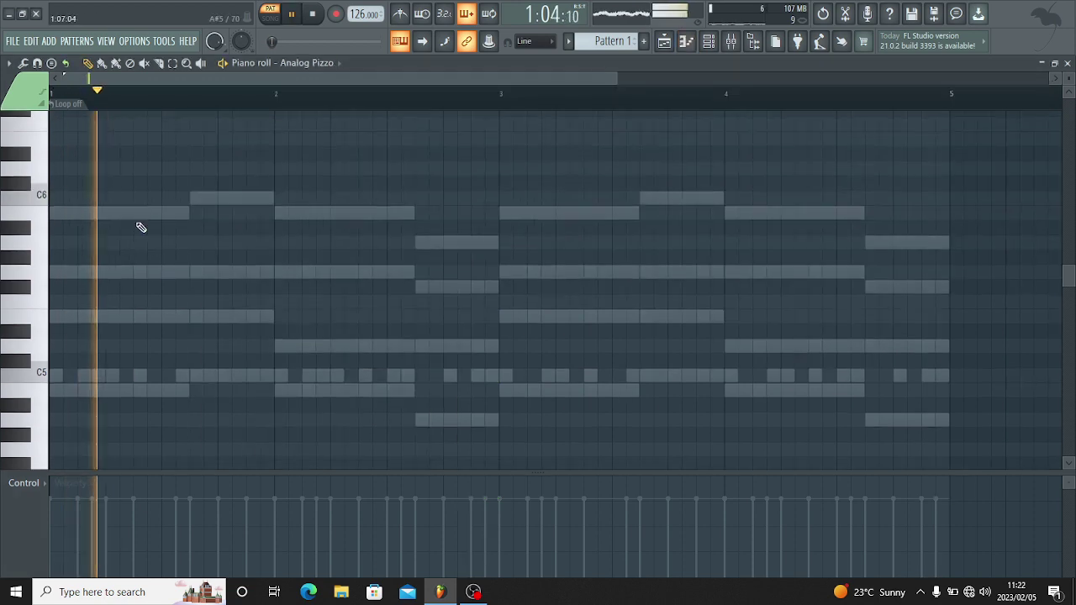
click(55, 216)
click(82, 246)
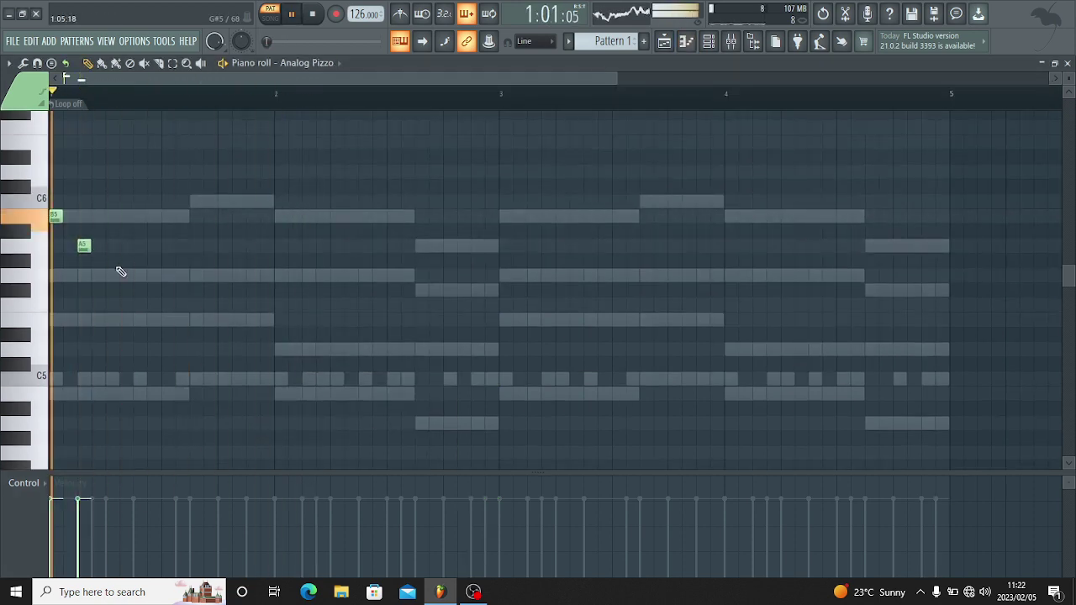
click(116, 275)
key(space)
Place a three-step B5 note on step 7 of bar 1 and short G5 notes on steps 11 and 13.
drag(146, 216, 175, 216)
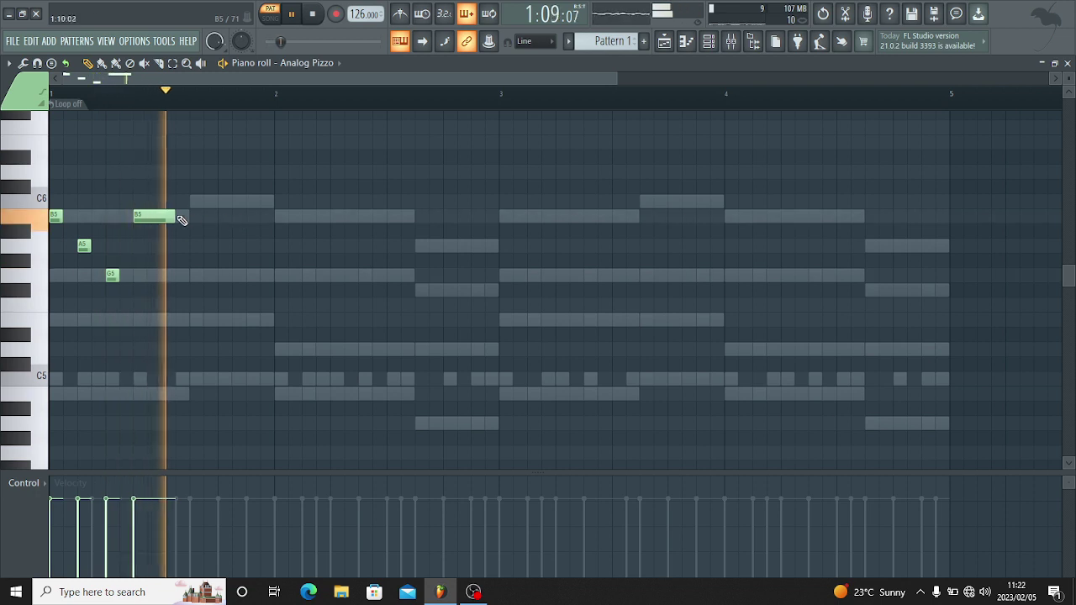
right_click(171, 218)
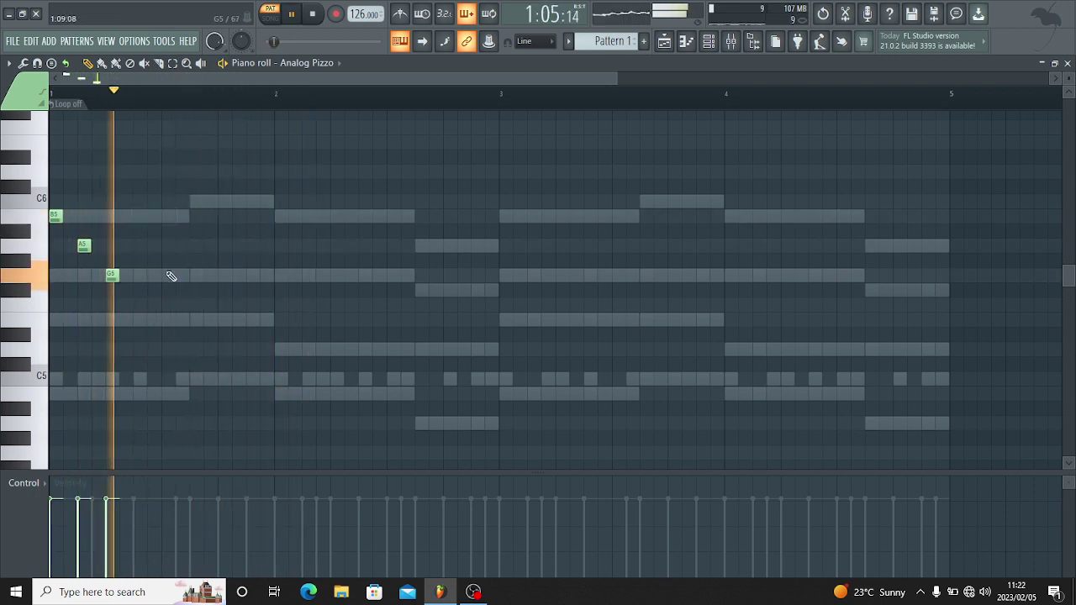
key(space)
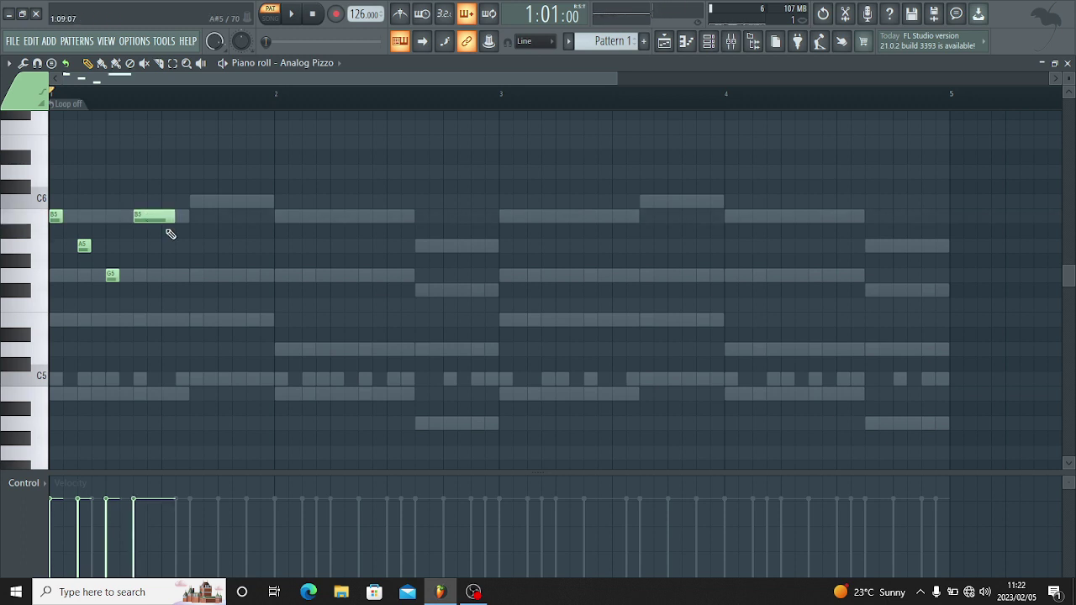
mouse_move(197, 285)
mouse_down()
mouse_move(197, 274)
mouse_move(206, 276)
mouse_up()
key(space)
click(223, 274)
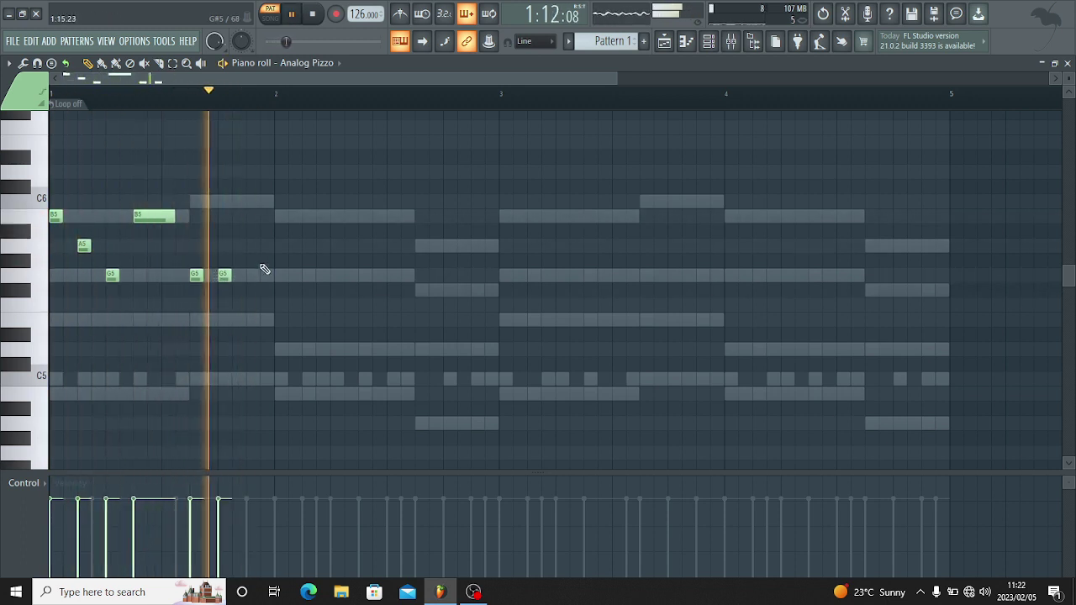
key(space)
key(space)
Place a B5 note on step 15 of bar 1 and lengthen it to four steps, into bar 2.
click(250, 216)
drag(260, 216, 281, 216)
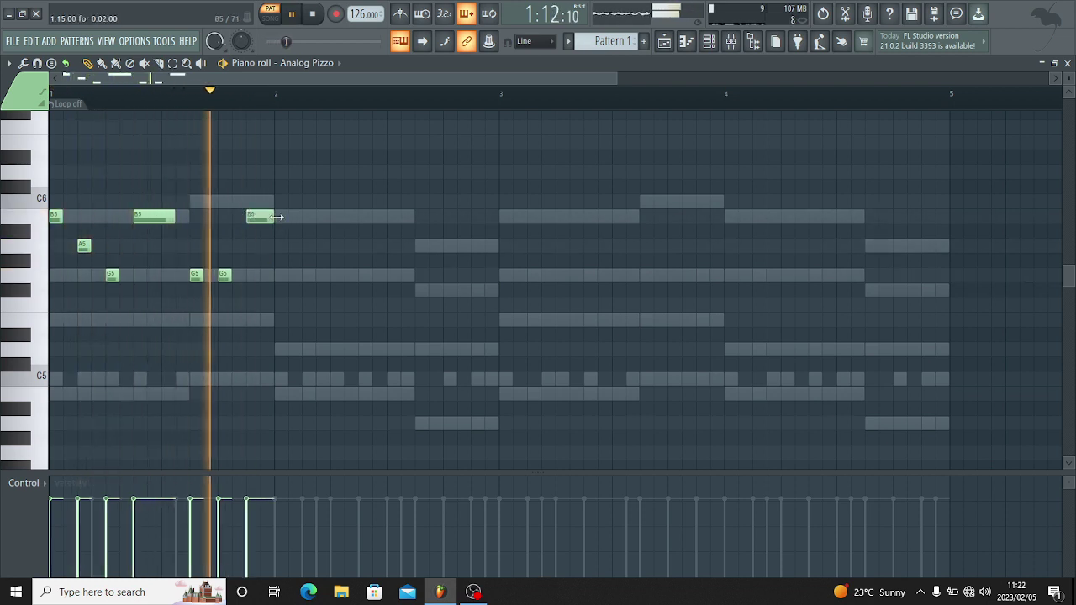
key(space)
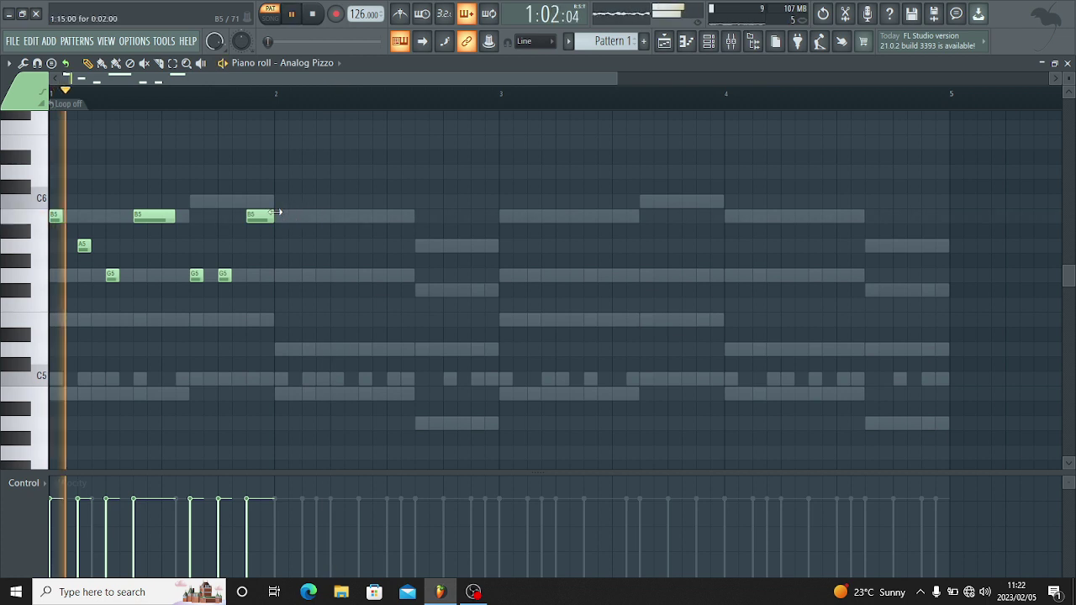
drag(275, 212, 300, 216)
Place one-step A5 and G5 notes on steps 3 and 5 of bar 2, deleting the misplaced note.
click(305, 231)
right_click(306, 234)
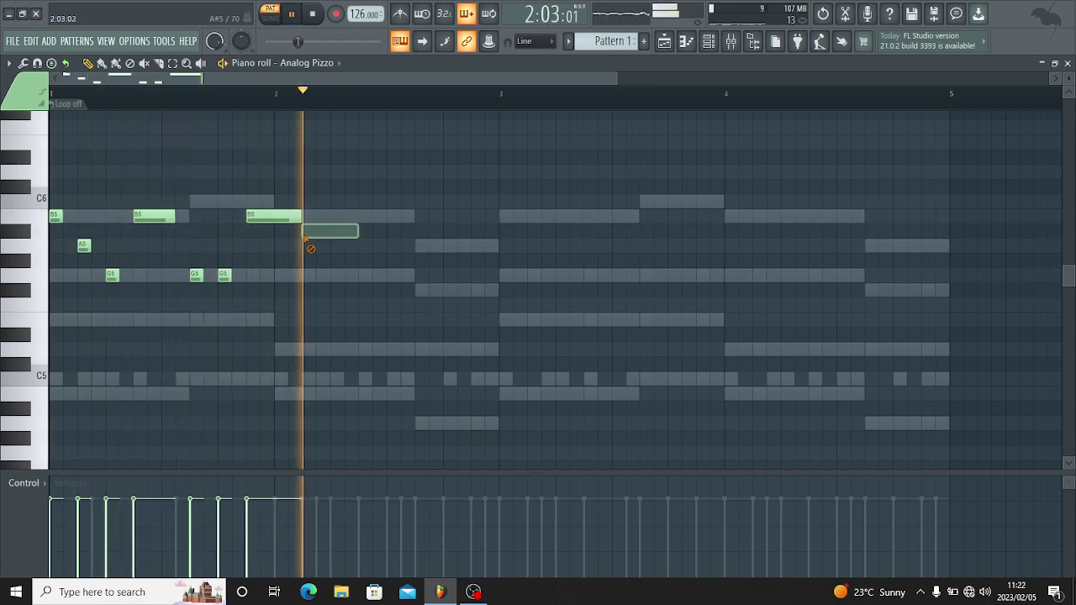
drag(359, 245, 315, 245)
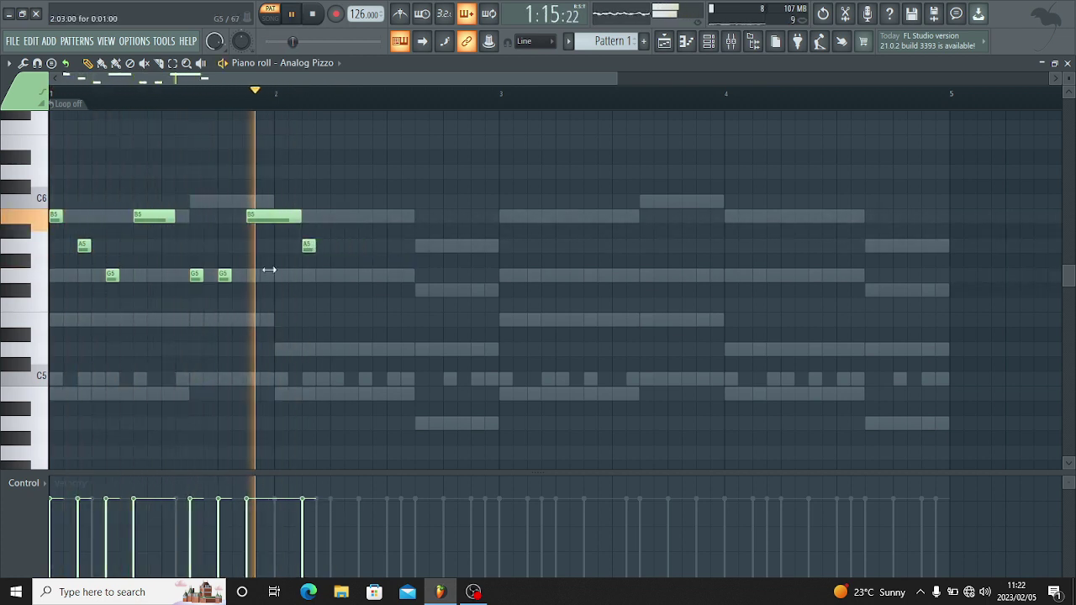
click(320, 276)
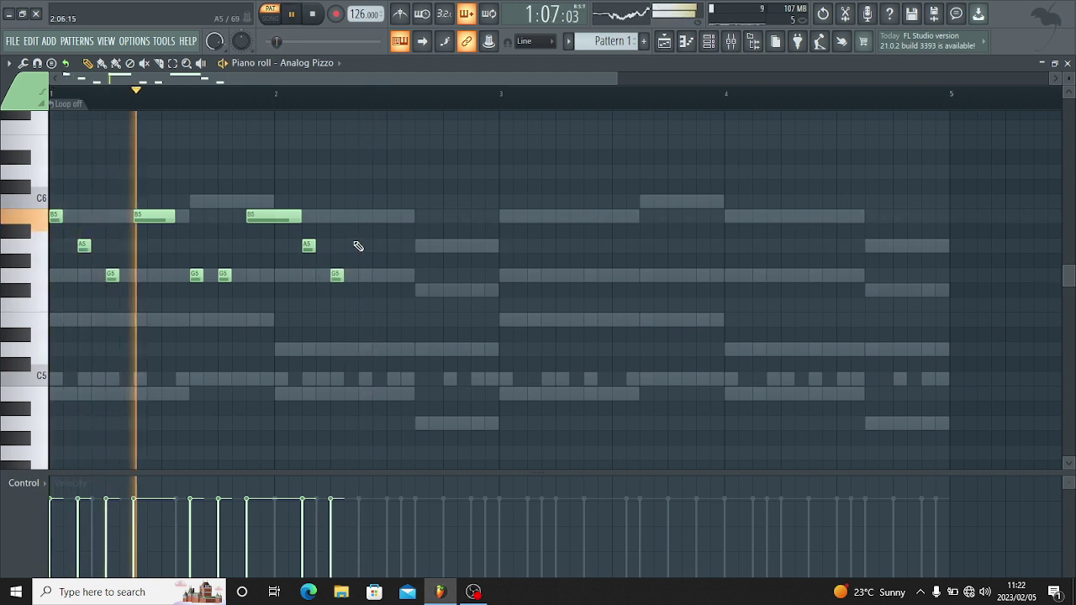
Place a B5 note on step 7 of bar 2, lengthen it to four steps, and move it down to A5.
click(363, 216)
click(378, 202)
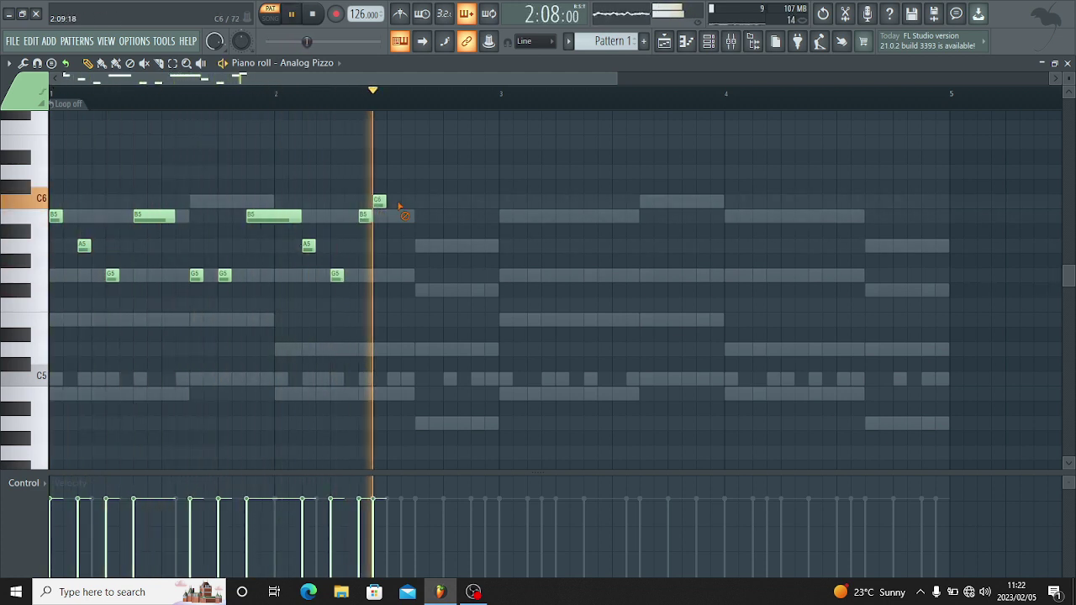
right_click(378, 202)
drag(374, 219, 396, 223)
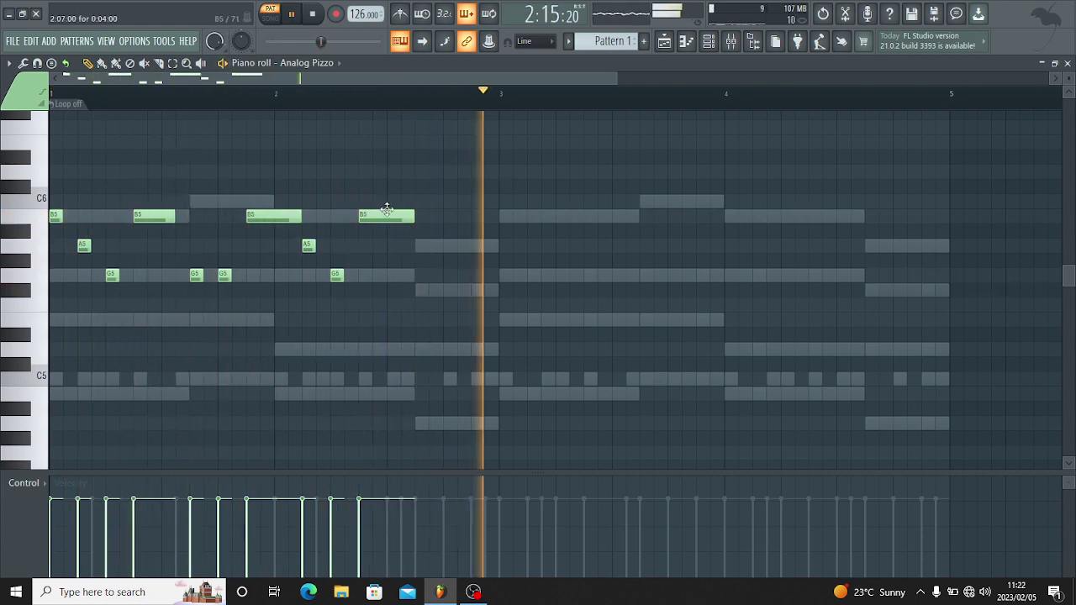
key(space)
key(space)
drag(386, 208, 390, 233)
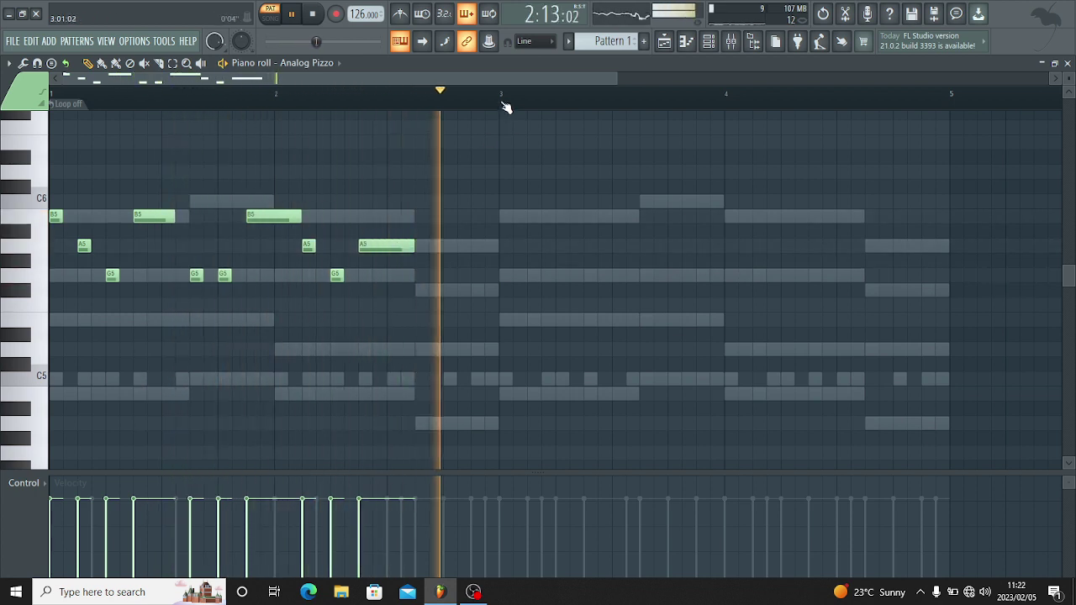
Duplicate the two-bar Analog Pizzo melody into bars 3 and 4.
key(ctrl+a)
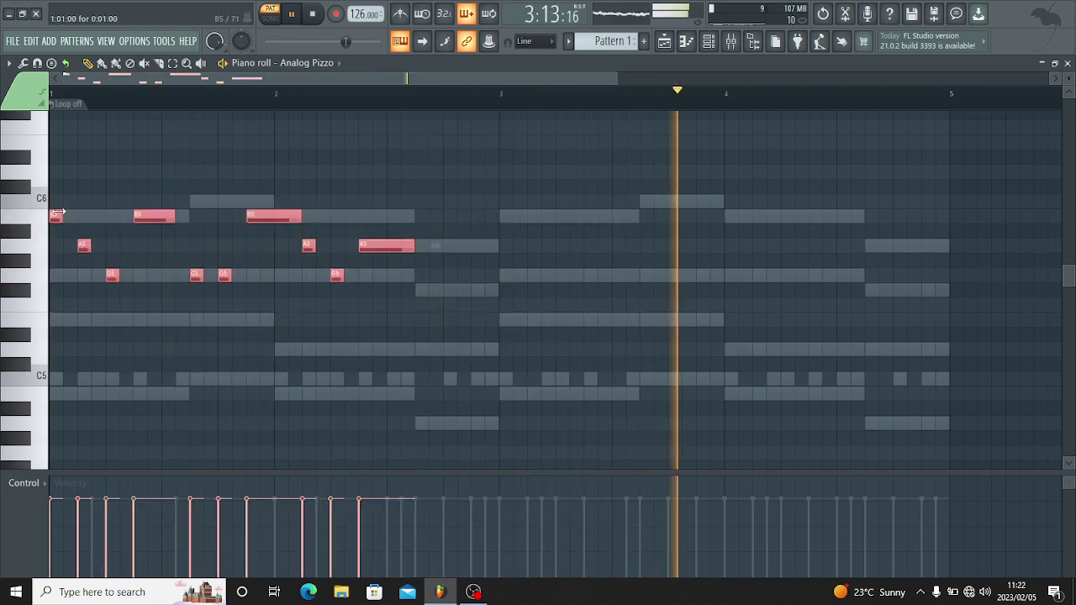
drag(54, 216, 505, 216)
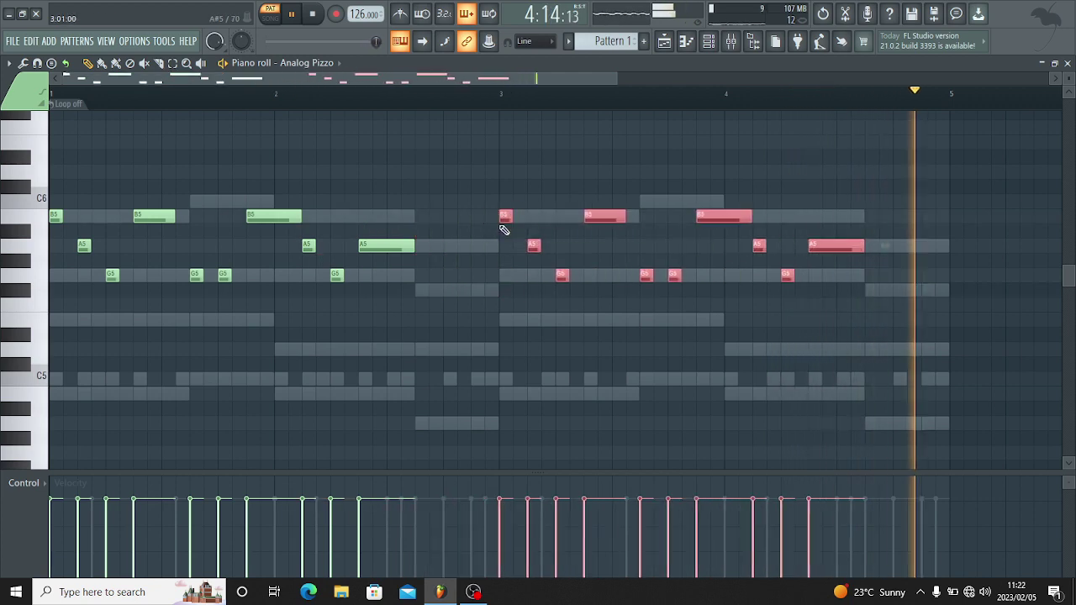
click(495, 148)
Move the G5 notes on step 11 of bars 1 and 3 up to A5.
key(F6)
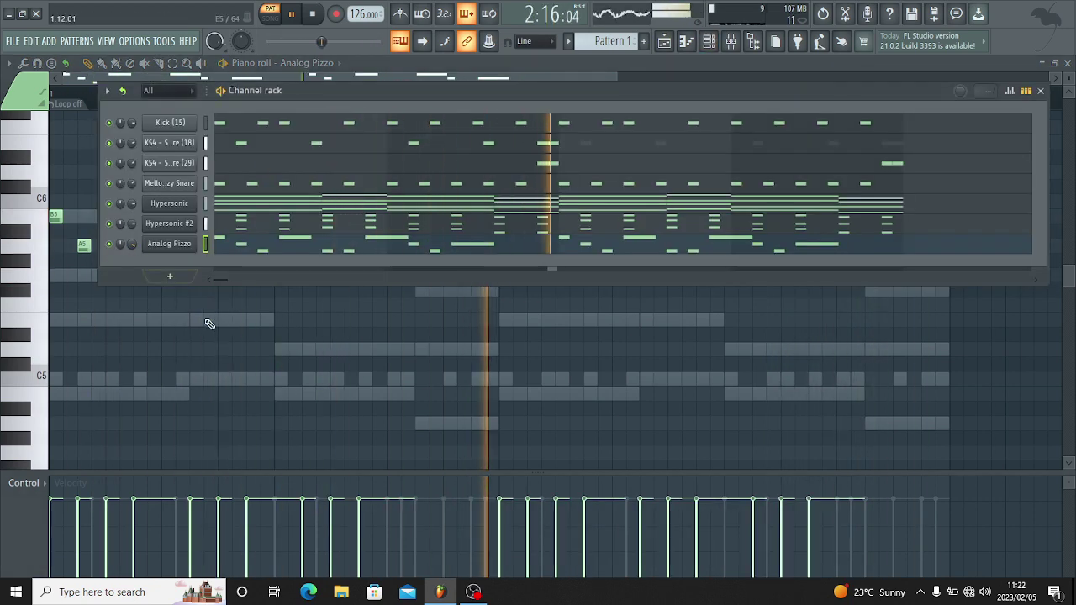
key(F6)
mouse_move(193, 275)
mouse_down()
mouse_move(192, 252)
mouse_move(200, 257)
mouse_up()
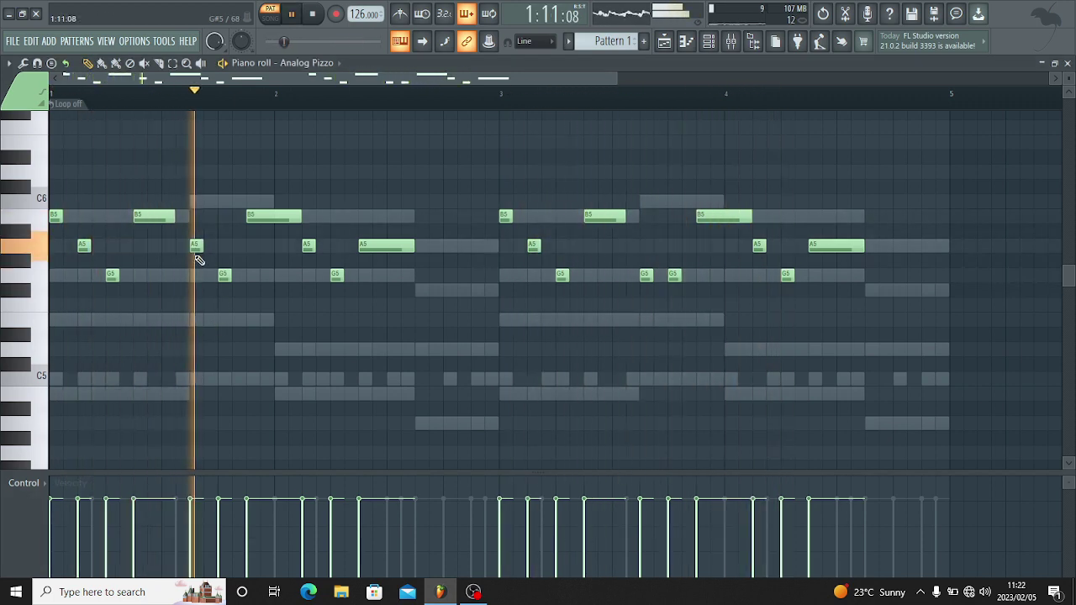
drag(644, 275, 644, 245)
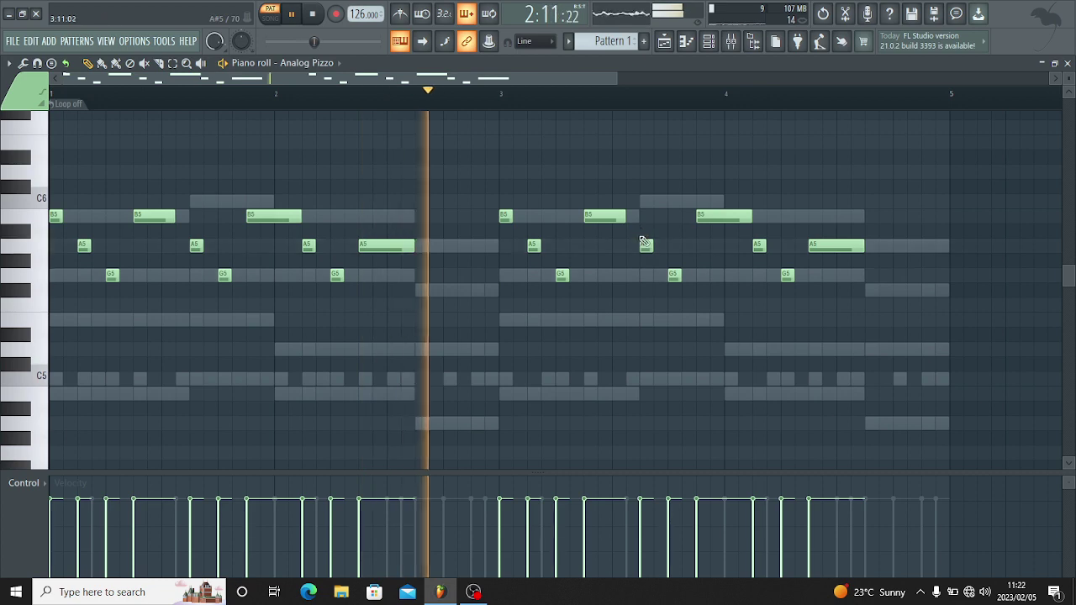
Add a Fruity DX10 channel and load its Log Drum preset.
click(728, 44)
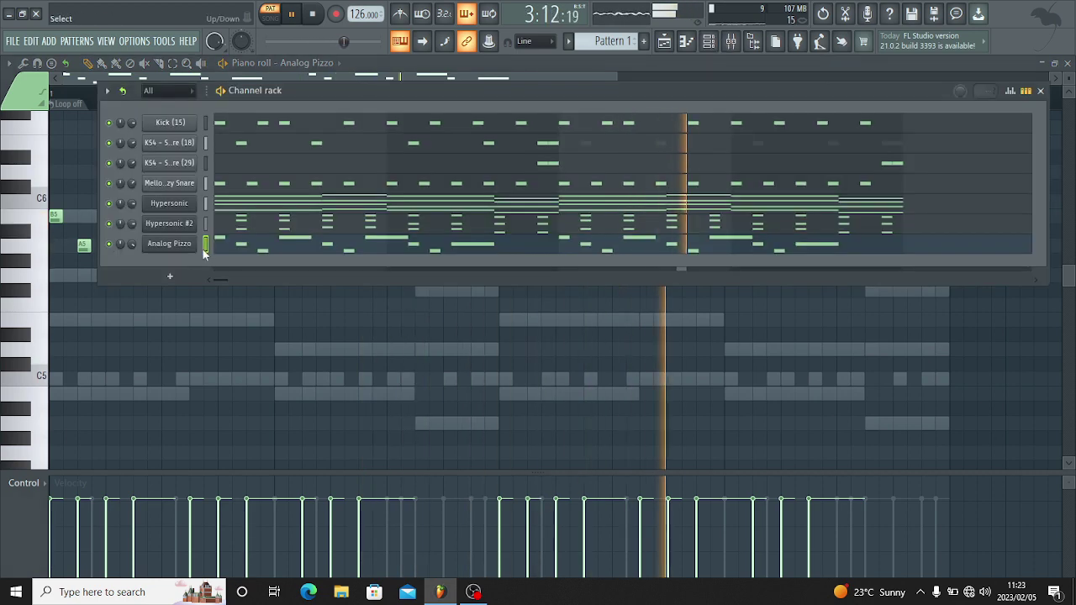
click(190, 275)
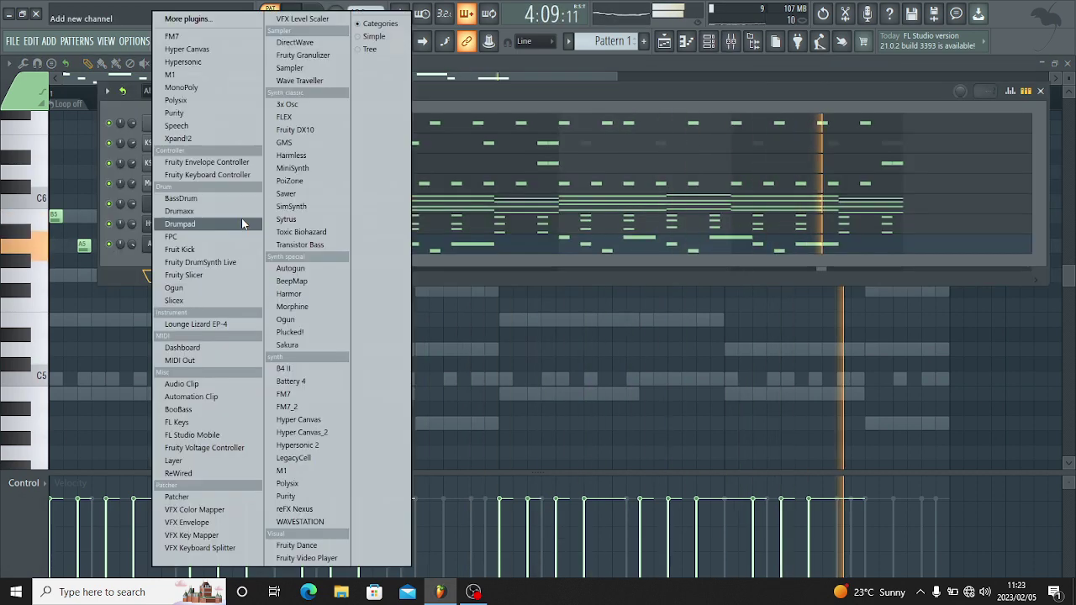
click(337, 131)
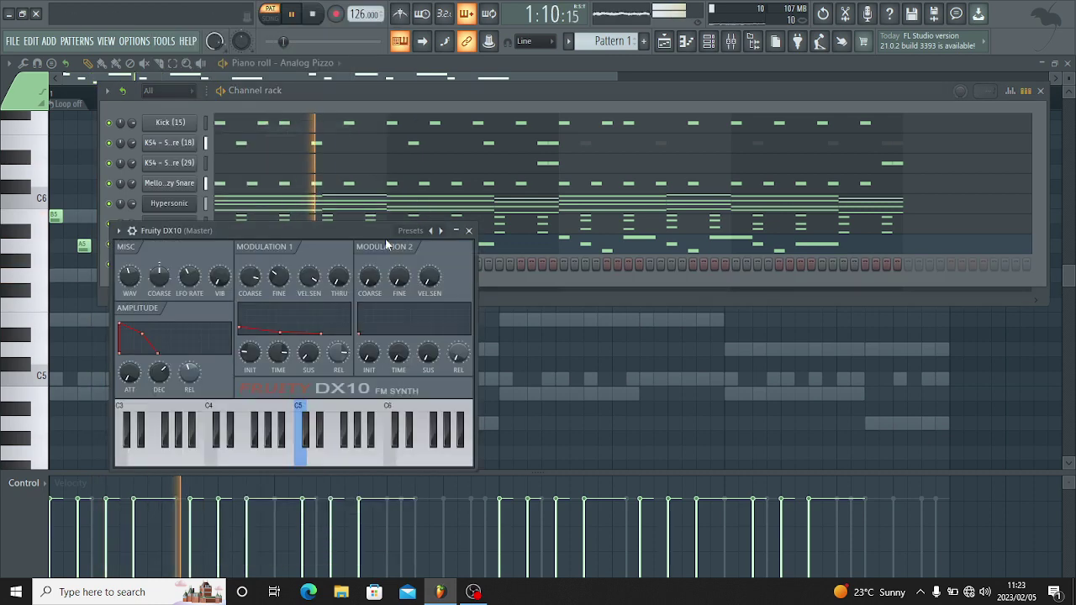
click(407, 233)
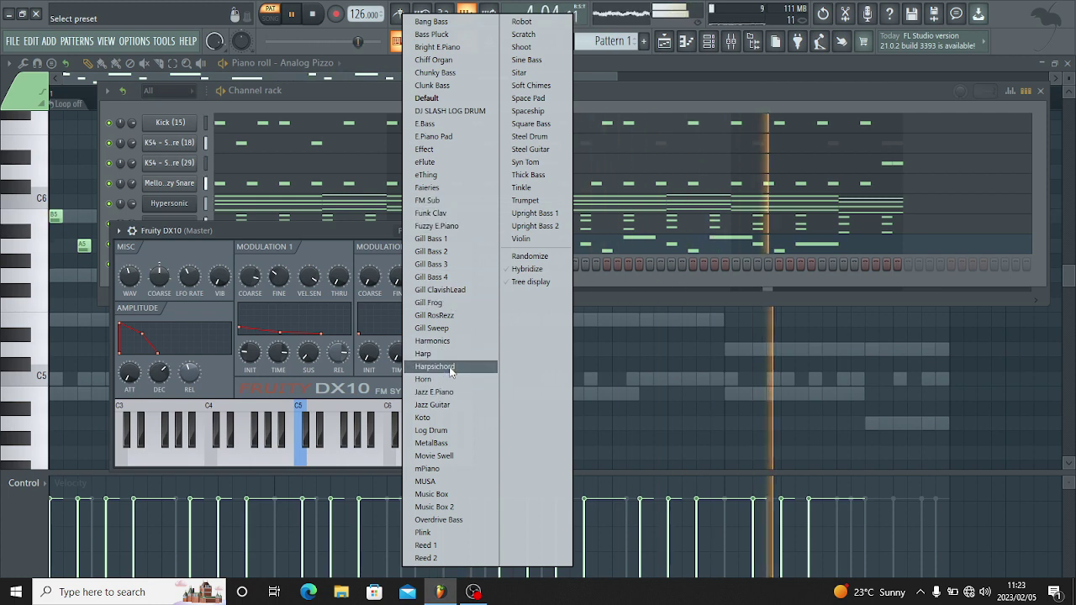
click(432, 429)
click(303, 94)
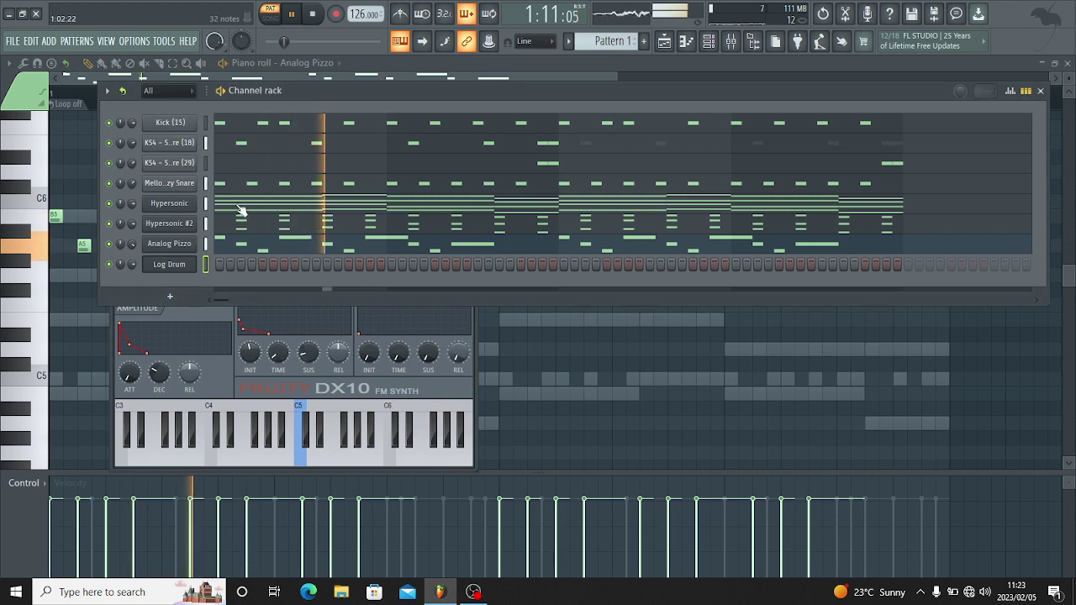
In the Log Drum piano roll, place a one-step C6 note on step 11 of bar 1 and a G5 note on step 1 of bar 2.
right_click(186, 267)
click(211, 262)
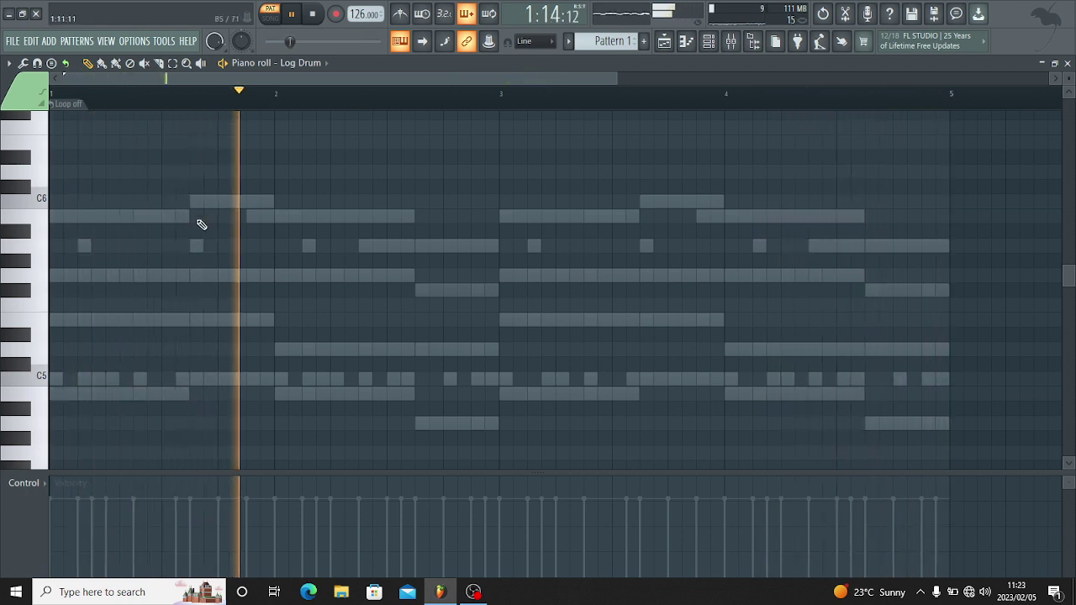
key(space)
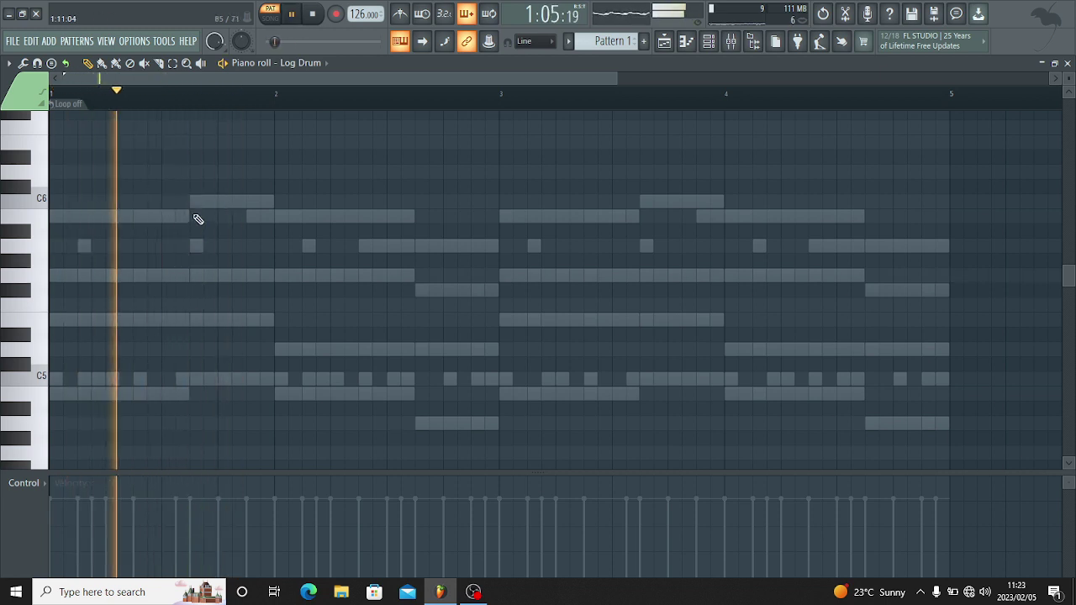
click(195, 202)
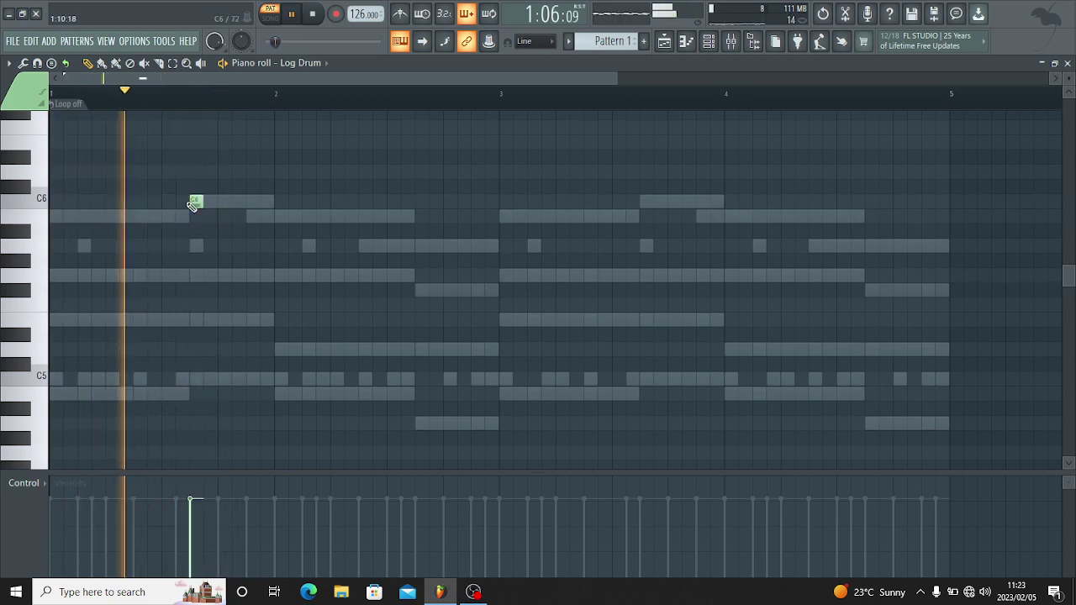
click(274, 277)
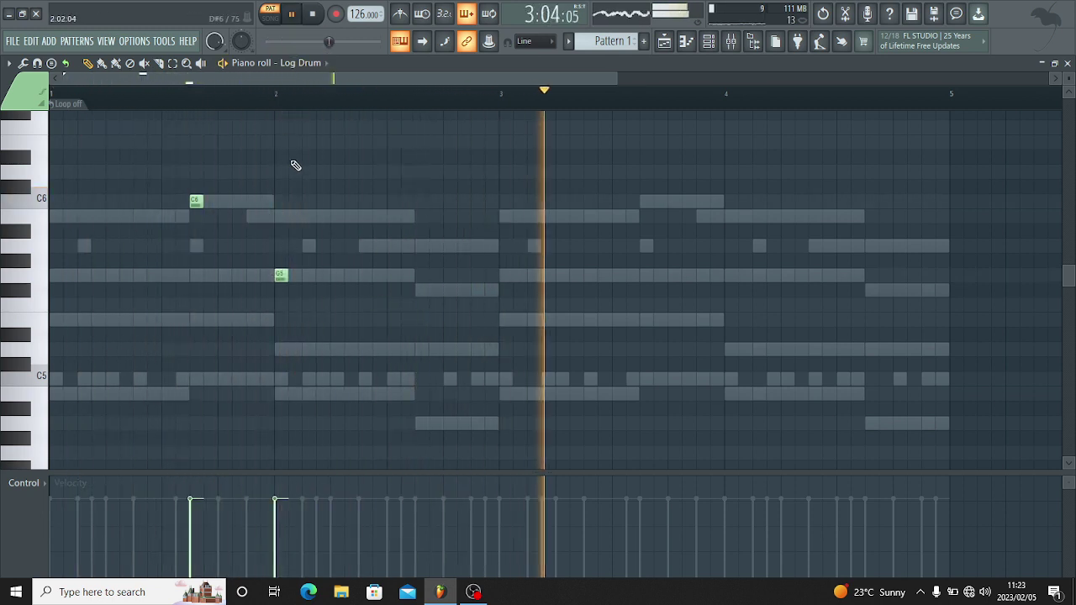
Mute every channel except Hypersonic and Log Drum.
click(708, 42)
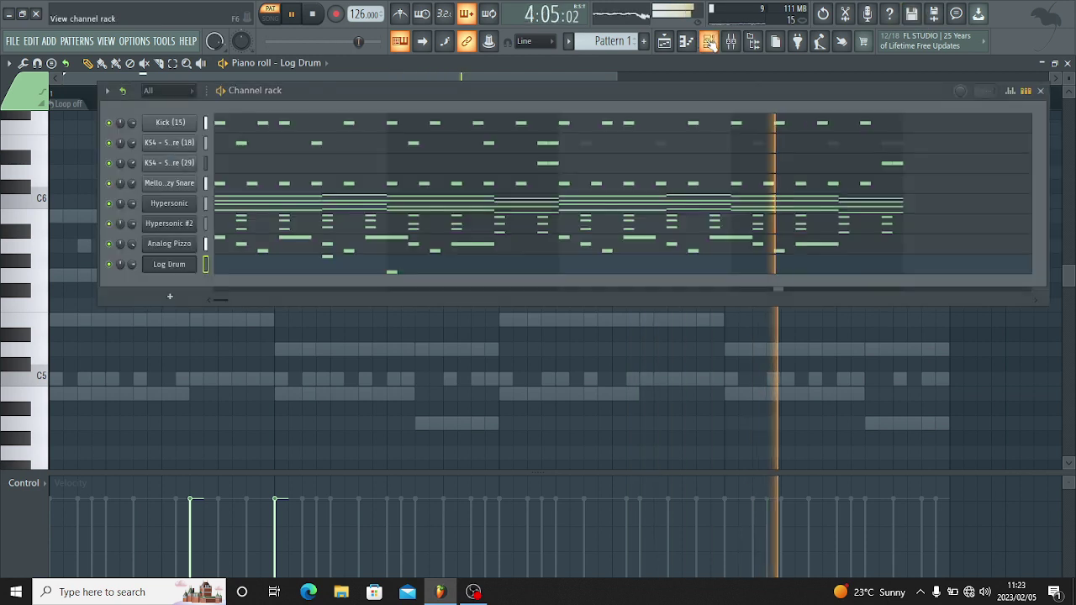
click(108, 223)
click(108, 243)
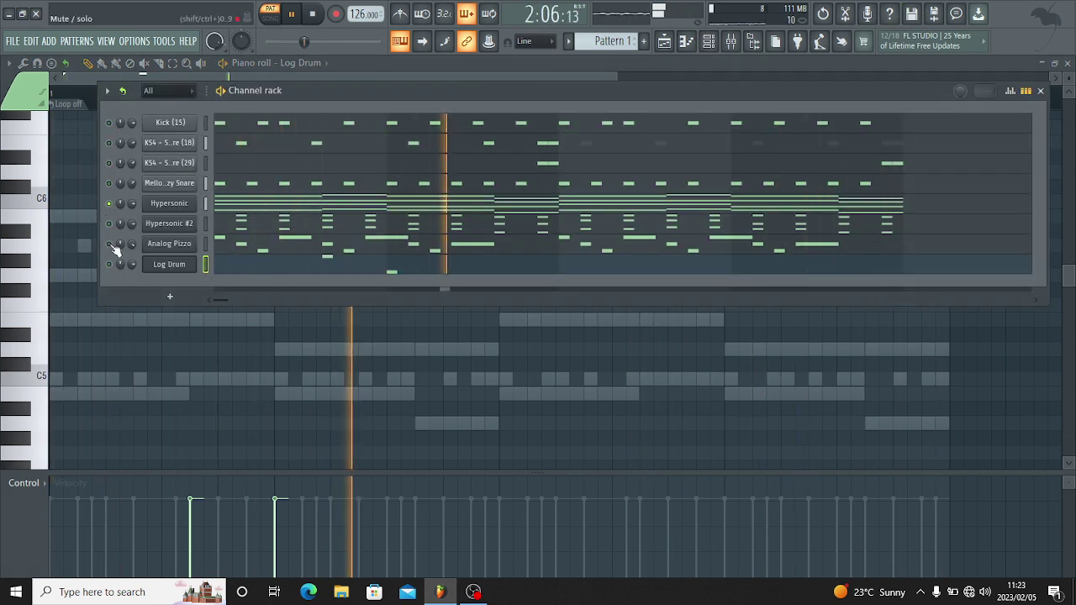
key(F6)
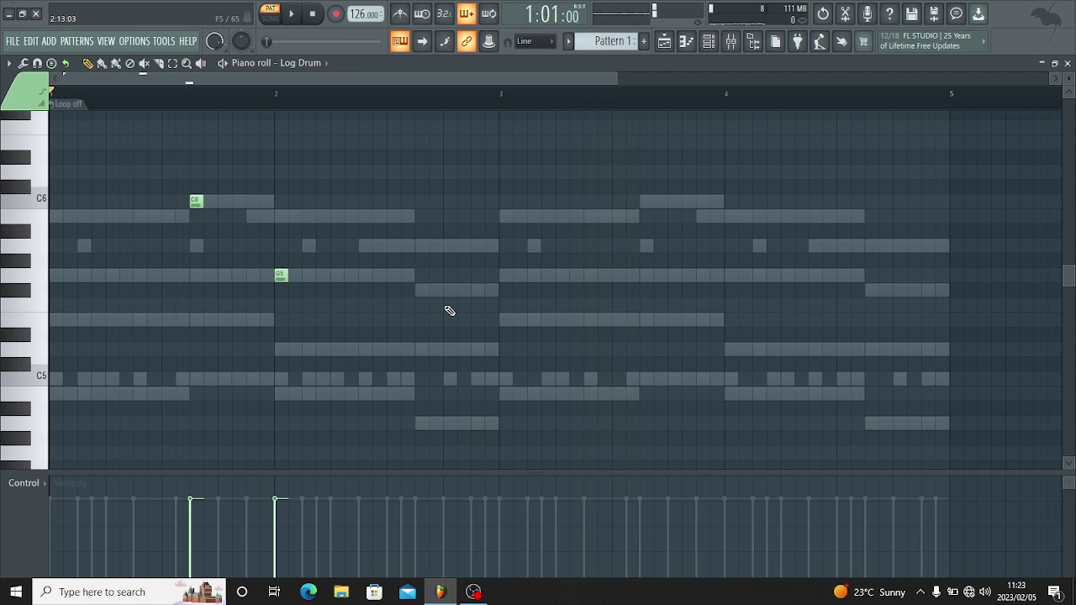
Lower both Log Drum notes by one octave to C5 and G4, and shorten them to very brief hits of only a tick or two.
key(ctrl+Down)
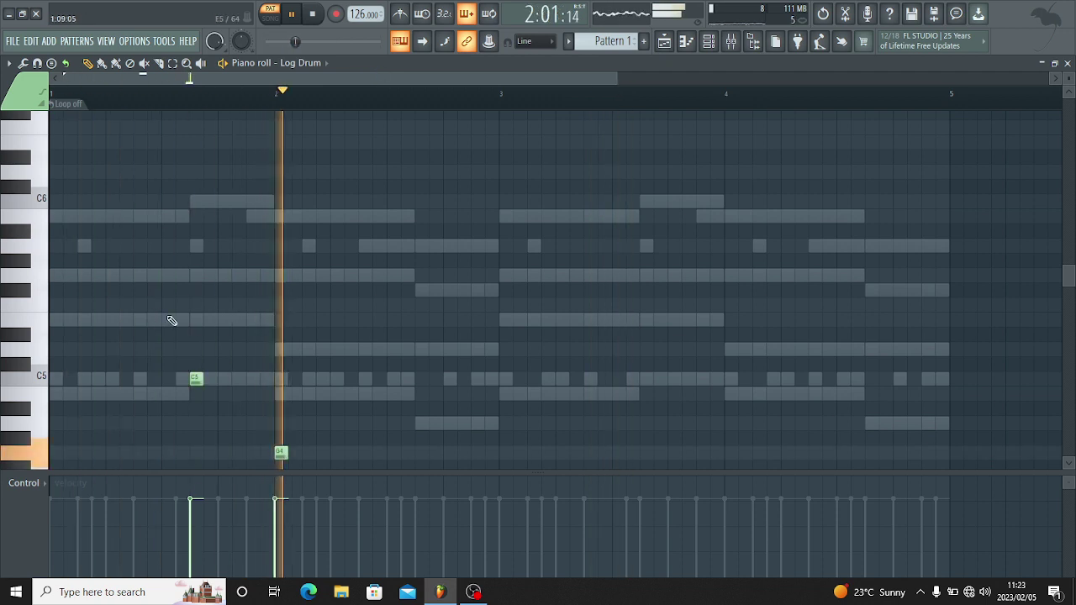
scroll(173, 319, down, 3)
click(534, 42)
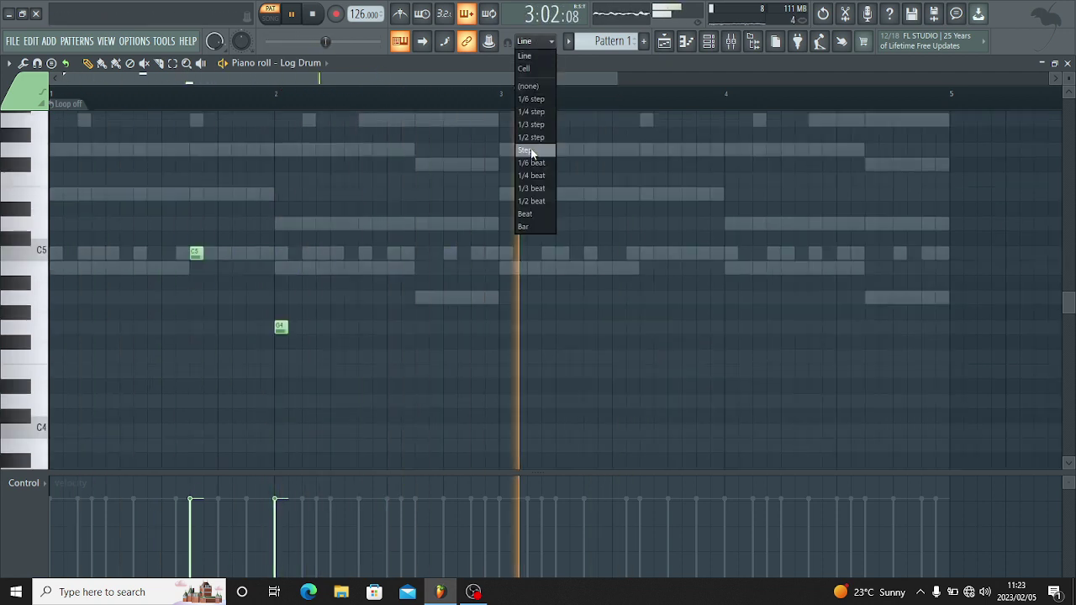
key(Escape)
scroll(425, 76, up, 5)
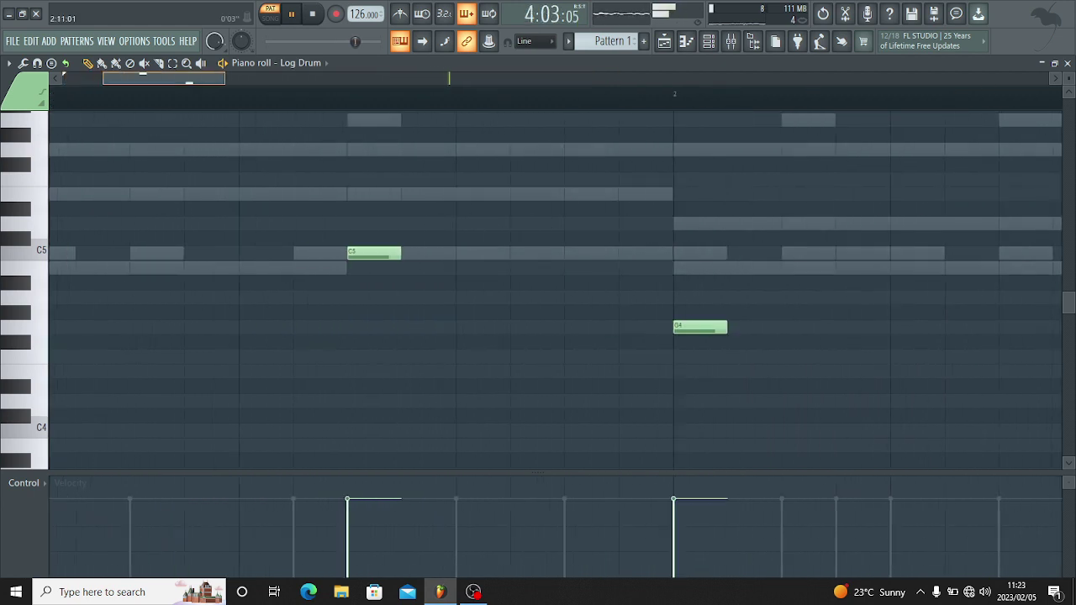
scroll(431, 95, up, 2)
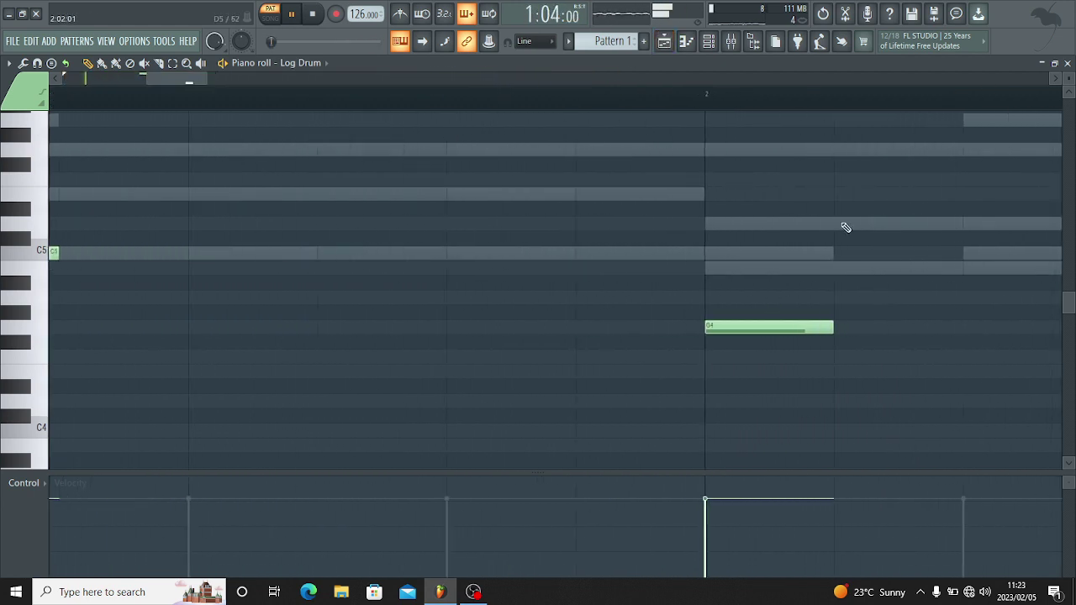
mouse_move(846, 227)
mouse_down()
mouse_move(951, 230)
mouse_move(984, 216)
mouse_move(854, 218)
mouse_up()
key(space)
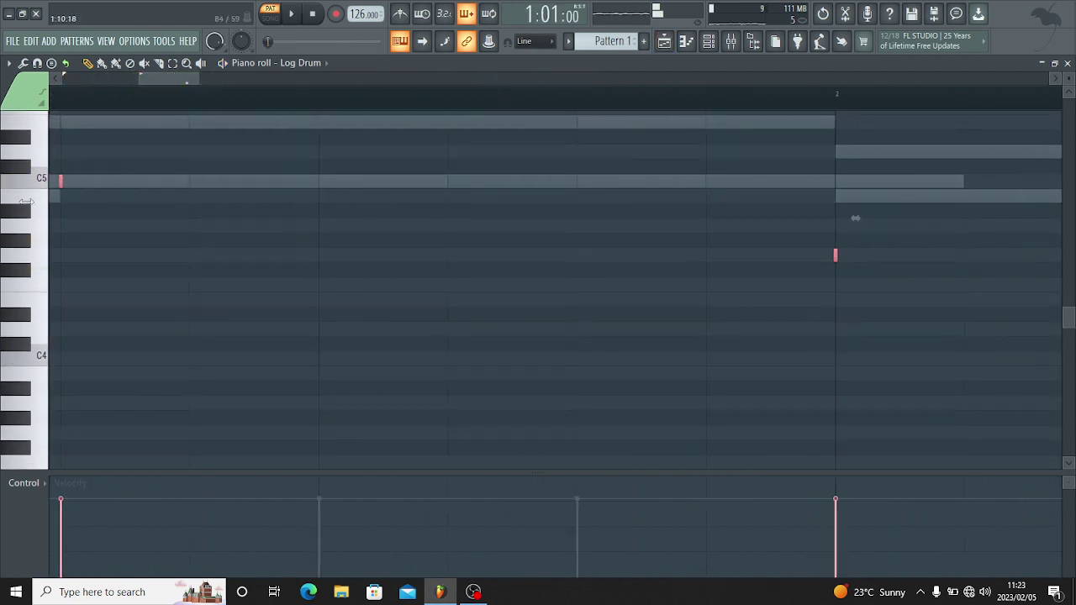
key(space)
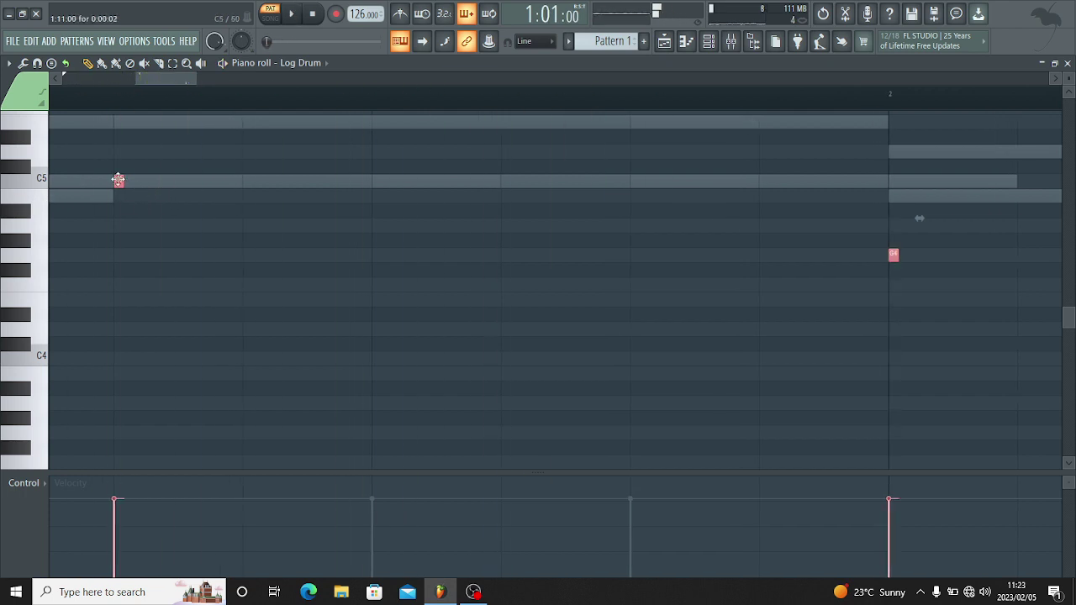
key(space)
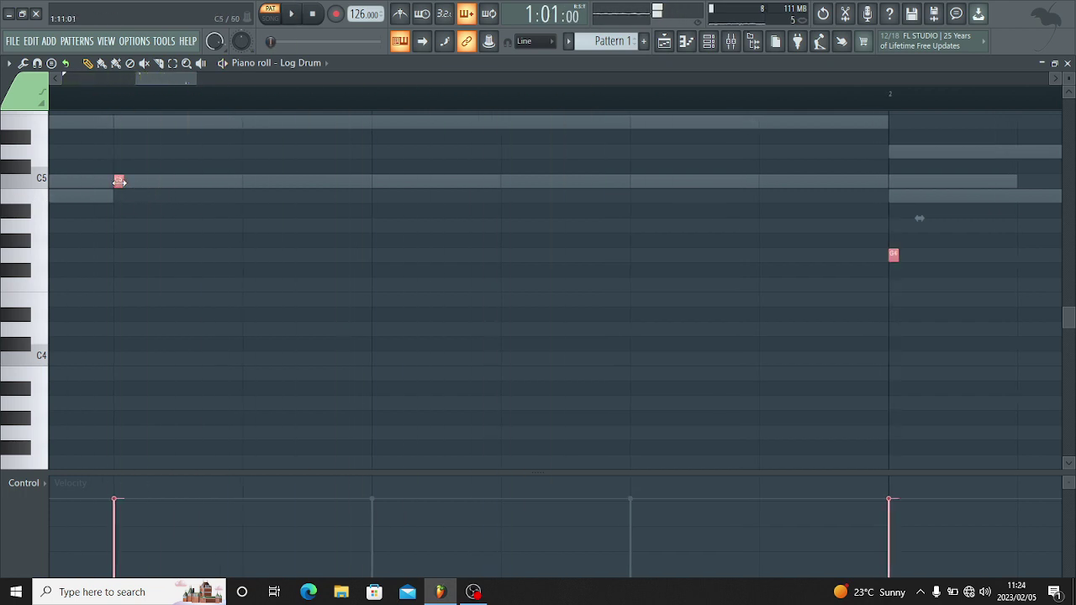
scroll(386, 146, left, 3)
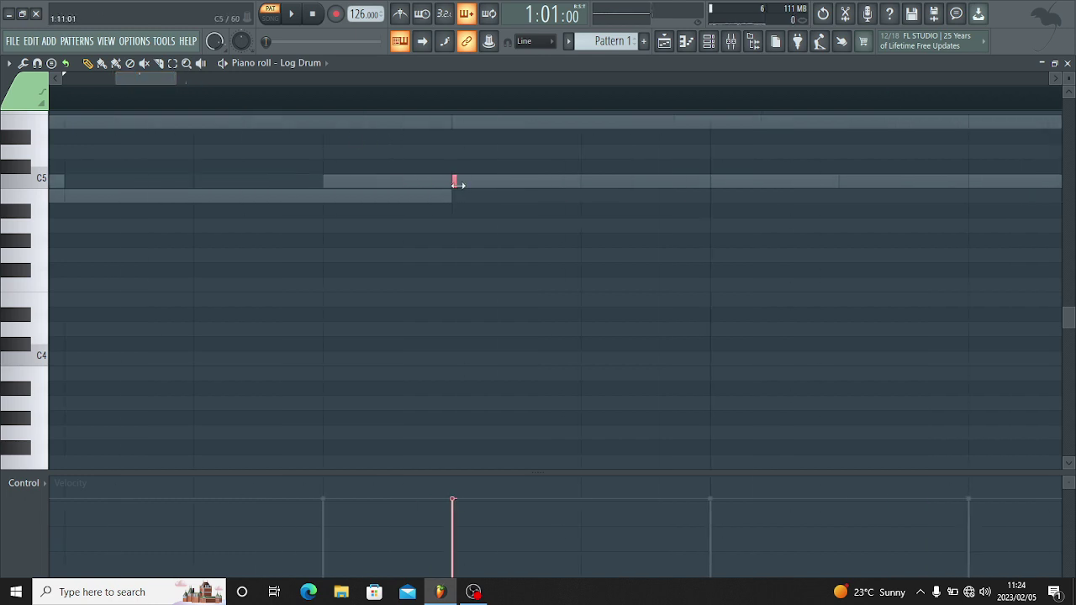
right_click(509, 182)
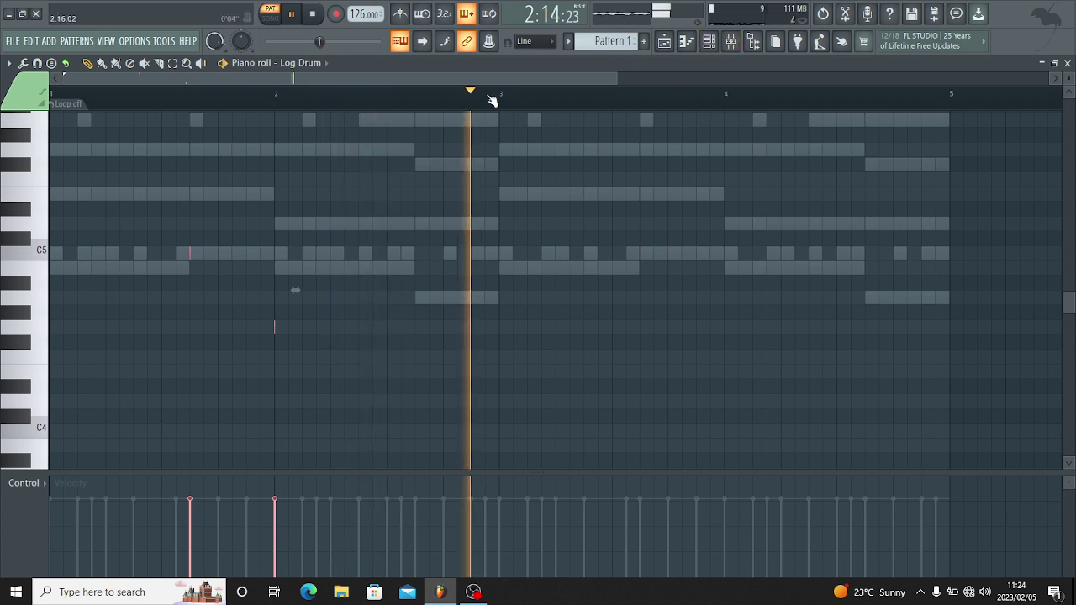
Duplicate the two short Log Drum notes from bars 1 and 2 into bars 3 and 4.
key(space)
drag(502, 100, 52, 101)
key(ctrl+Right)
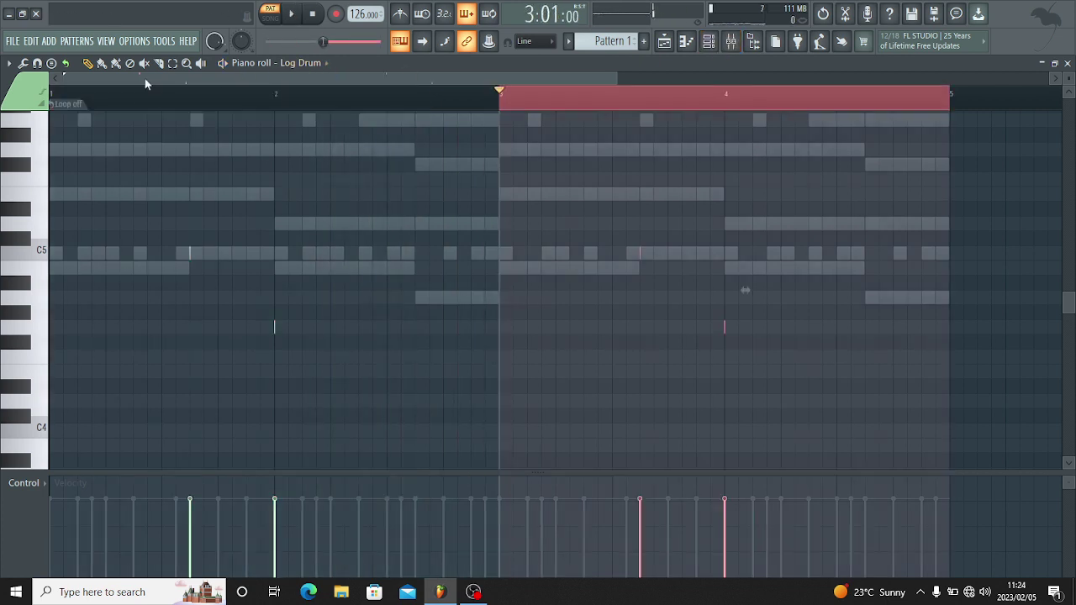
Lower all four Log Drum notes by one octave to C4 and G3.
click(140, 93)
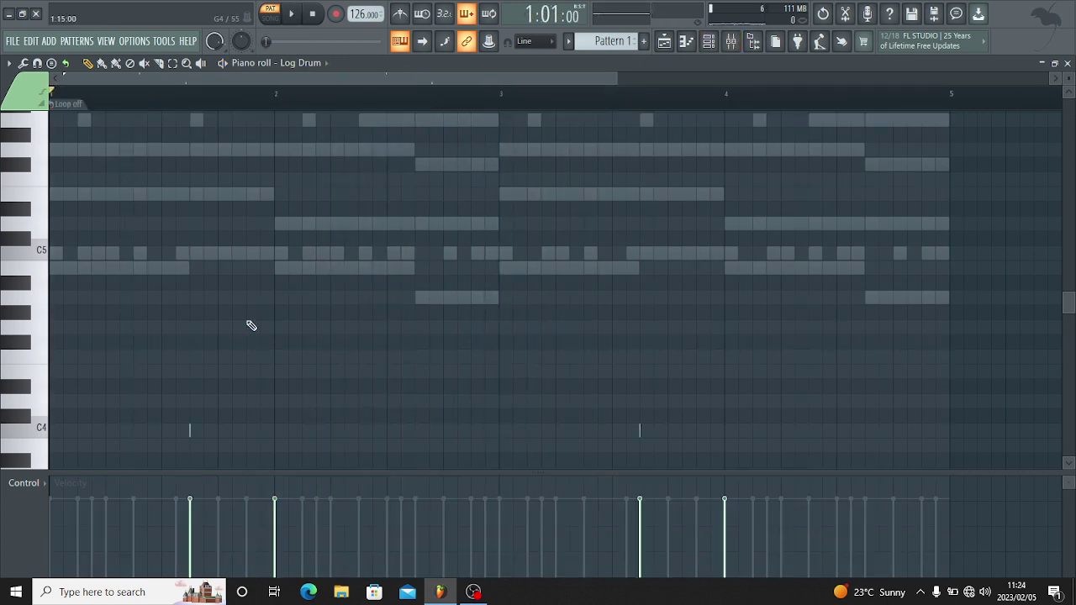
key(space)
scroll(401, 288, down, 2)
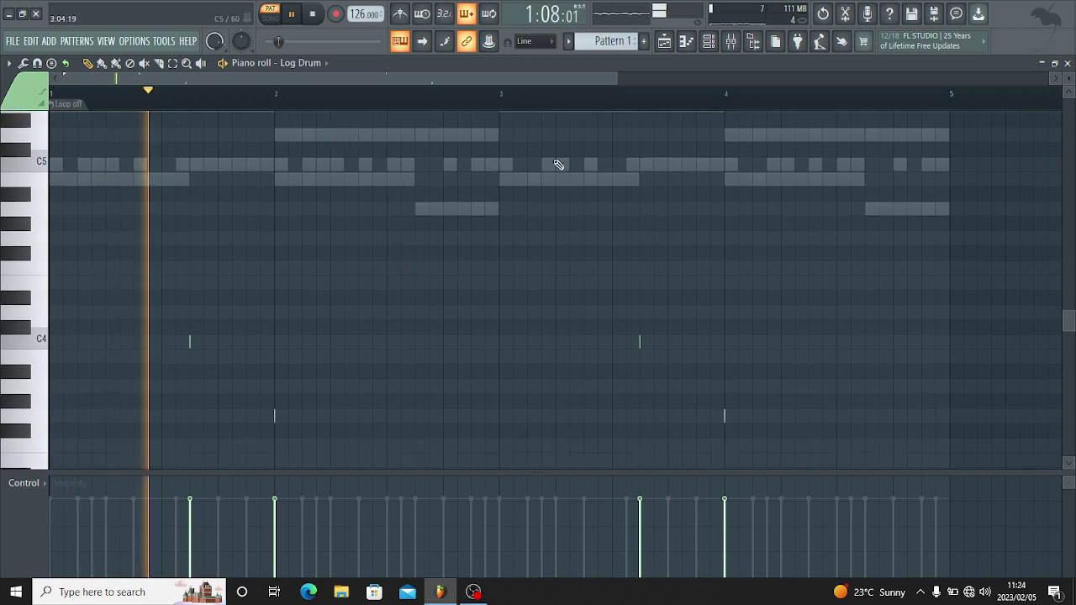
Add a second Fruity DX10 channel and load its FM Sub preset.
click(709, 41)
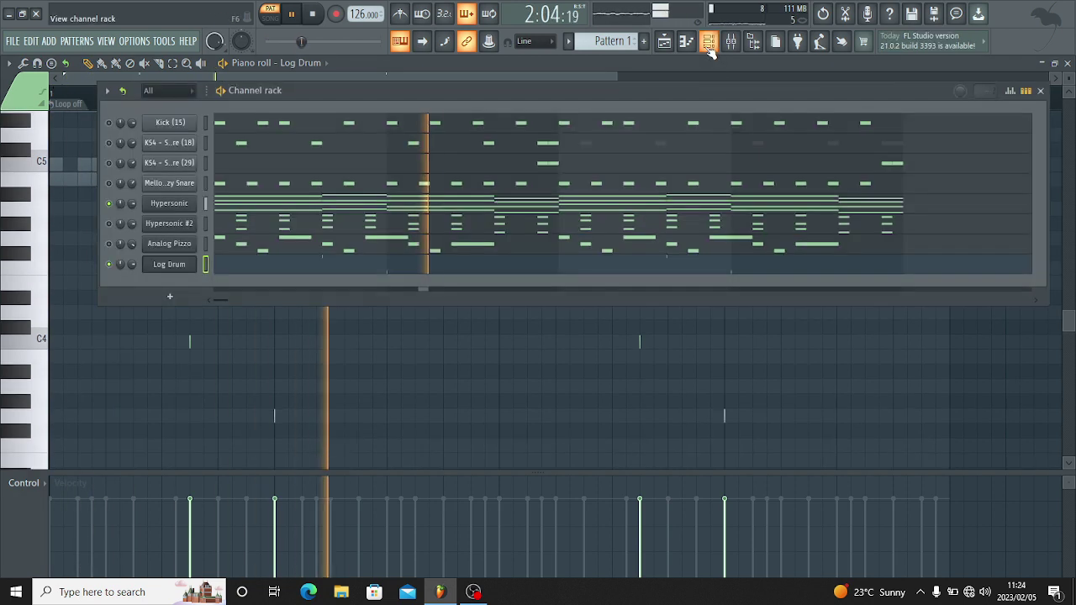
click(179, 298)
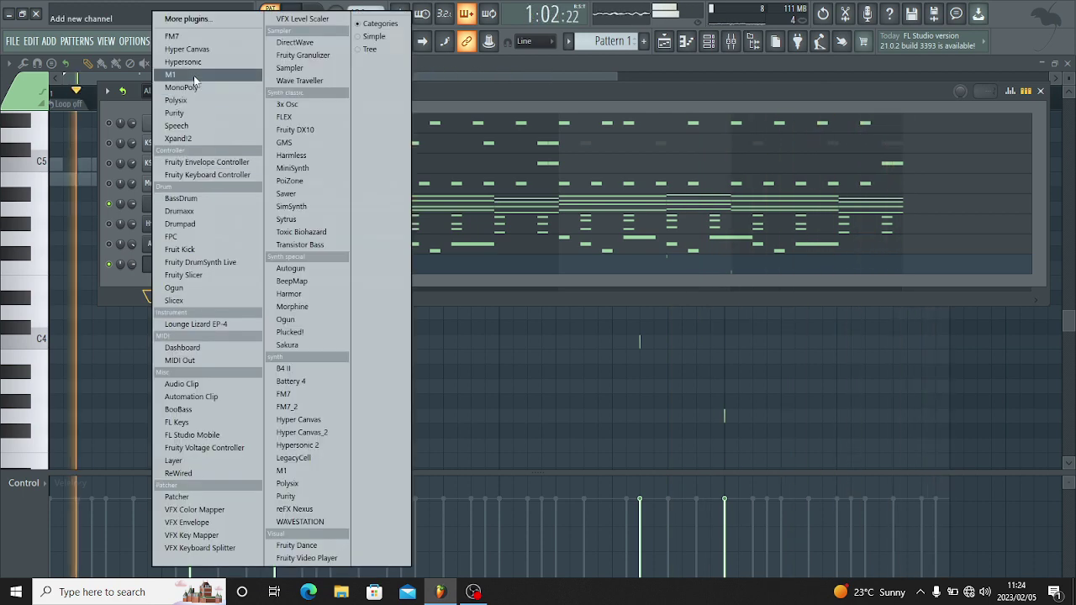
click(306, 130)
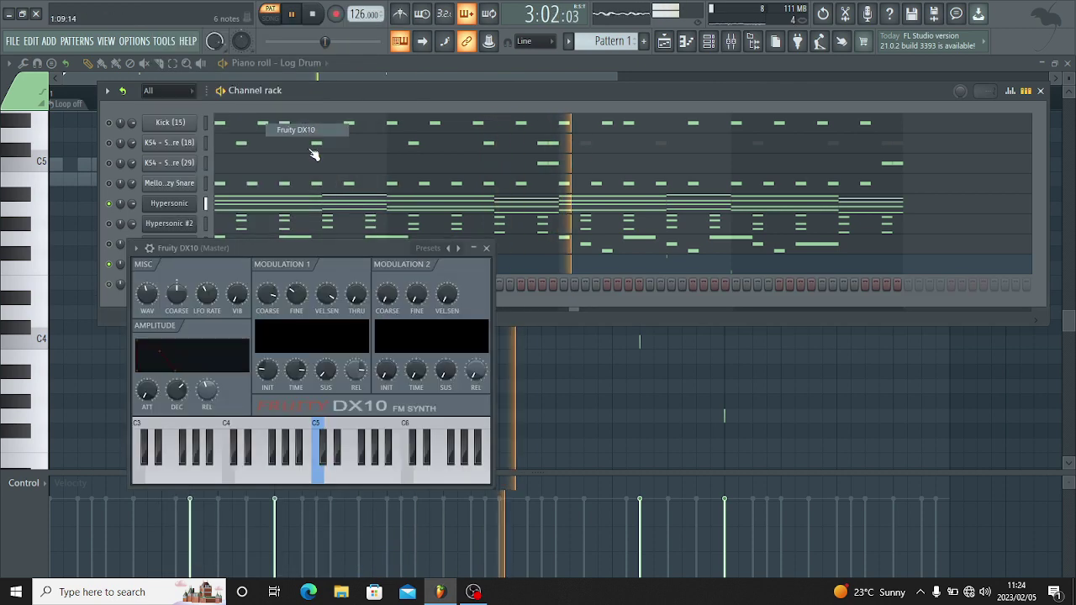
click(420, 246)
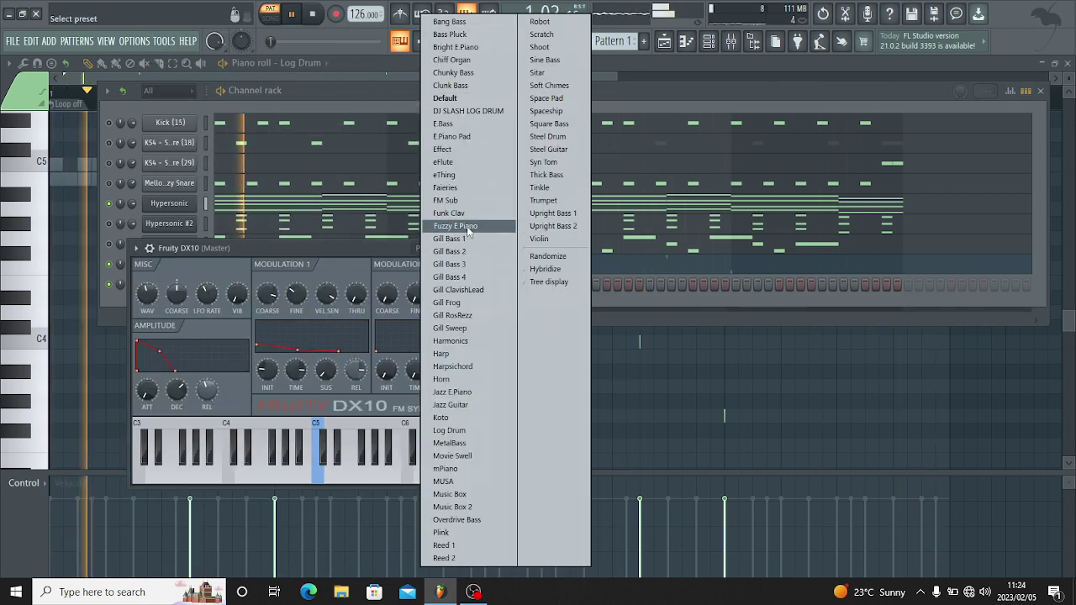
click(467, 202)
click(480, 246)
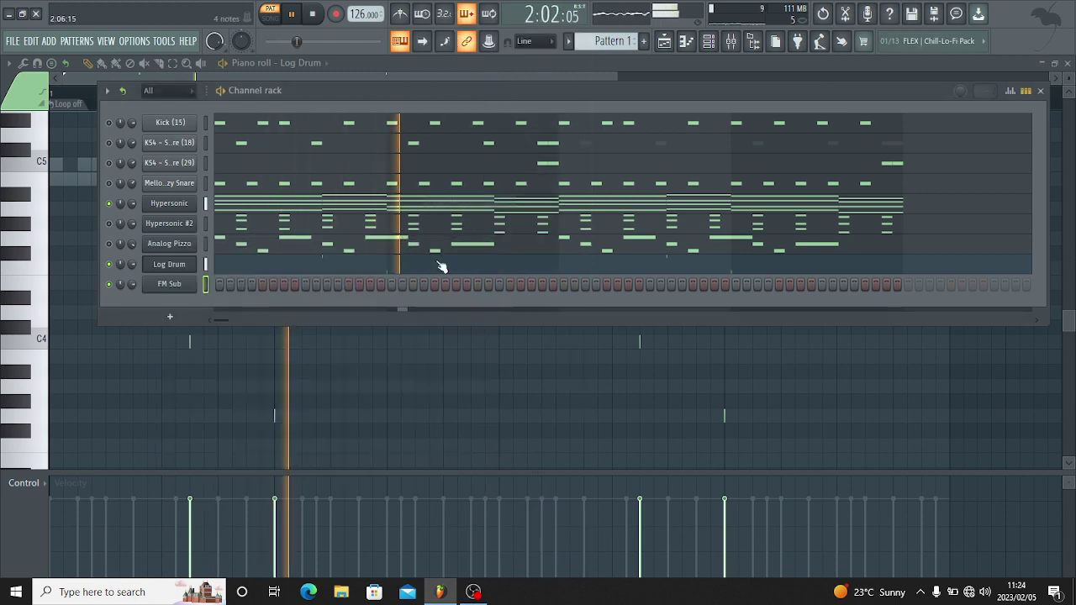
In the FM Sub piano roll, fill bar 1 with a ten-step B5 note followed by a six-step E5 note.
right_click(178, 288)
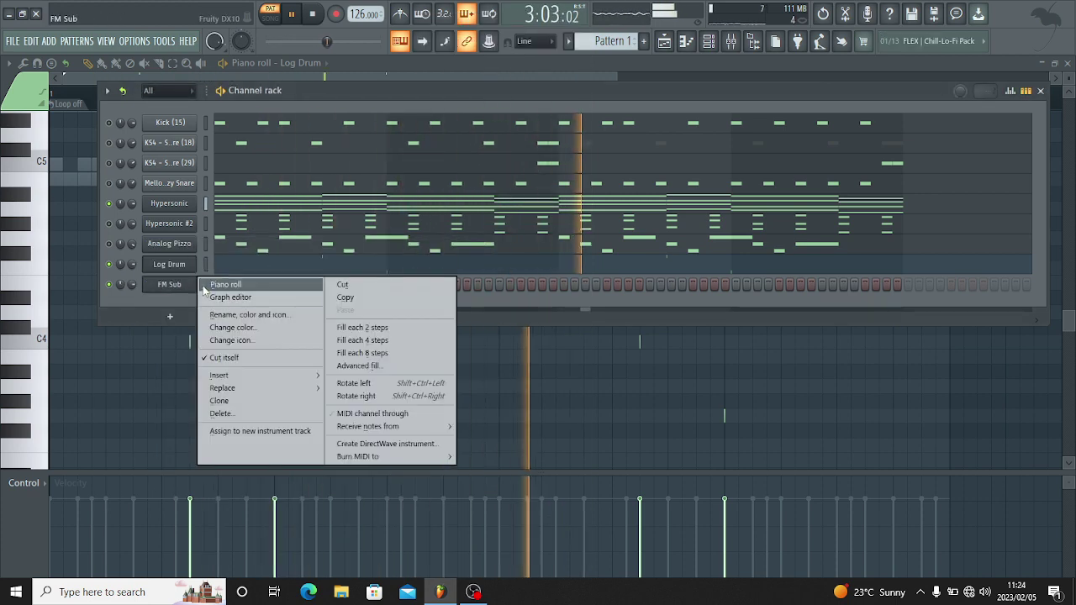
click(227, 282)
scroll(143, 227, up, 3)
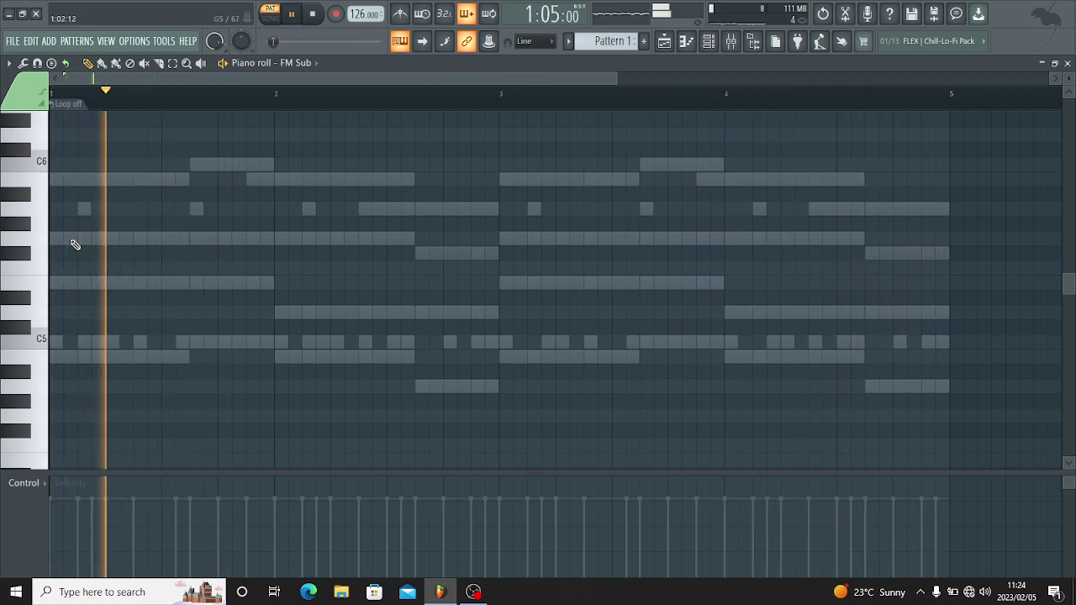
key(space)
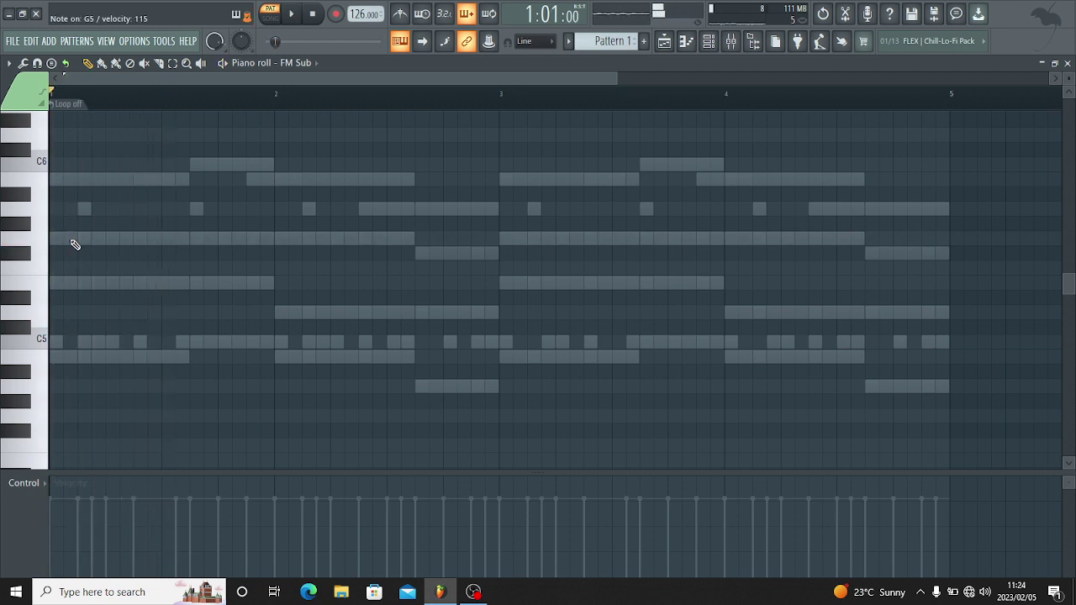
click(72, 240)
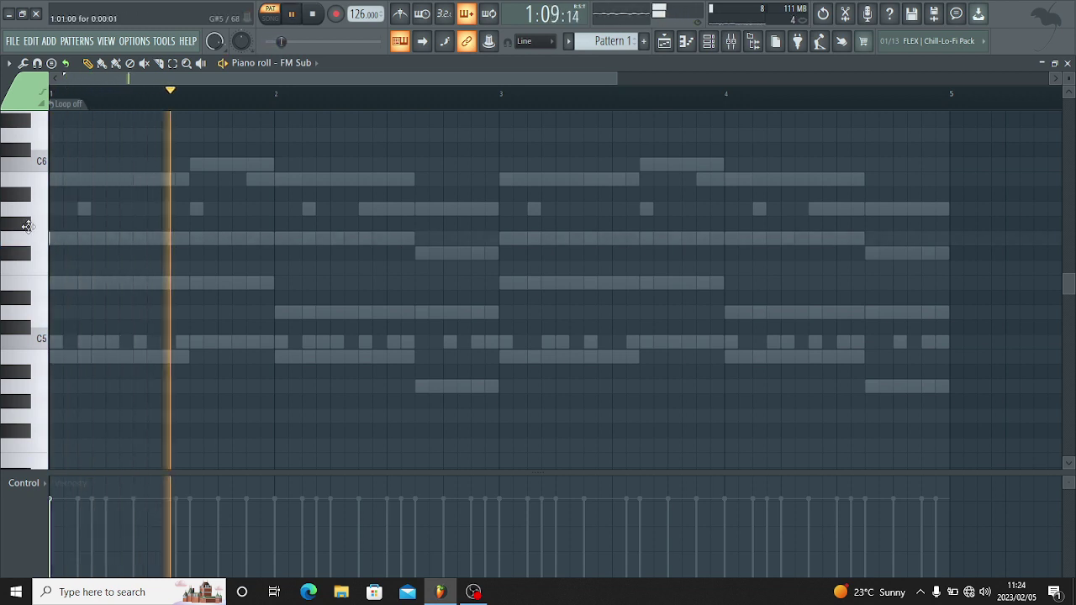
drag(61, 240, 190, 246)
key(space)
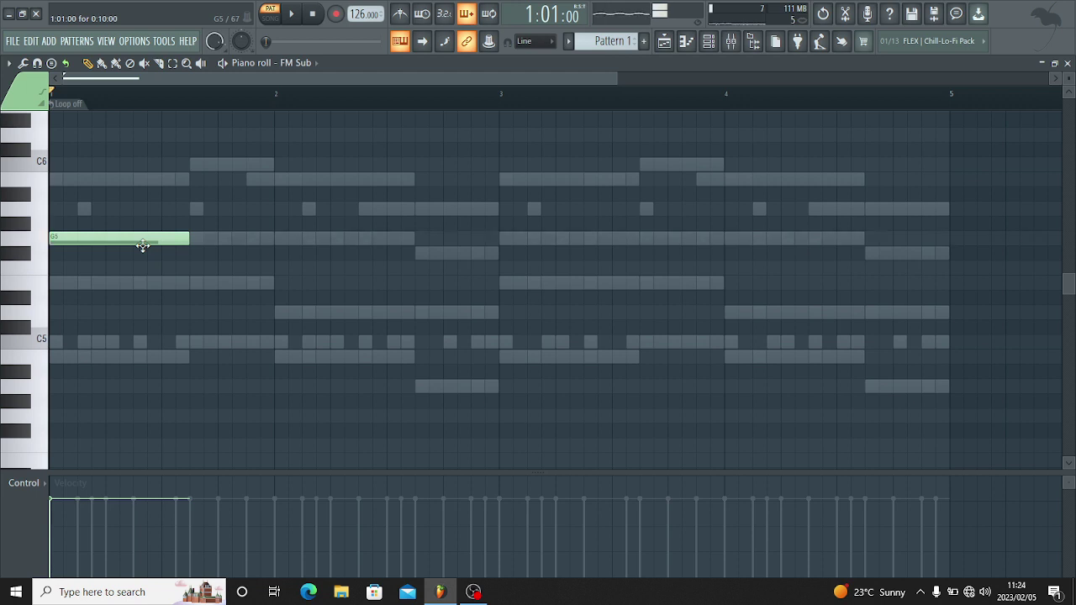
key(space)
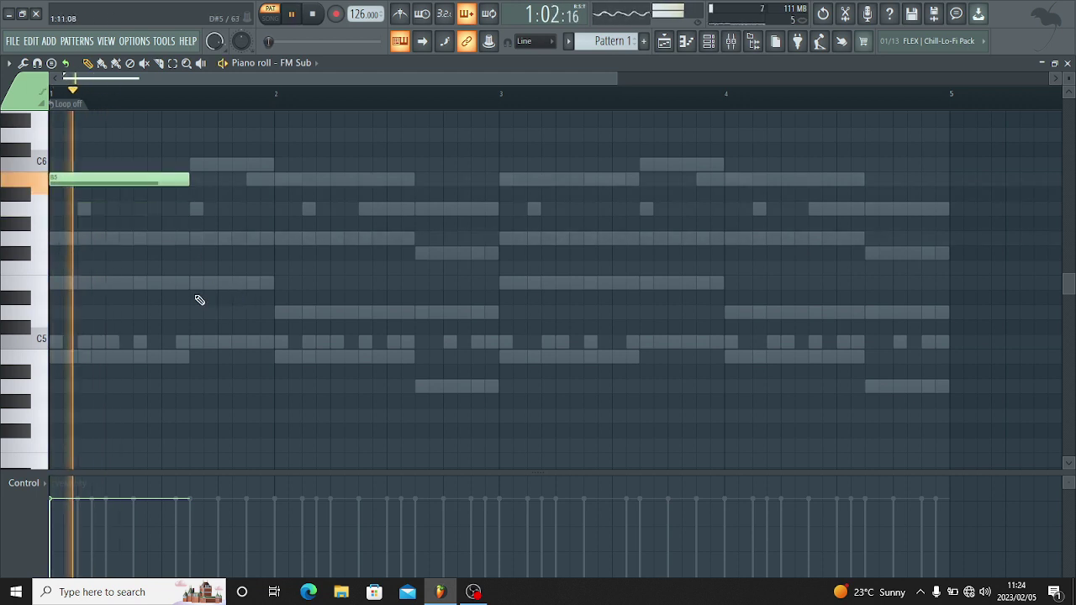
click(196, 283)
drag(327, 283, 267, 289)
key(space)
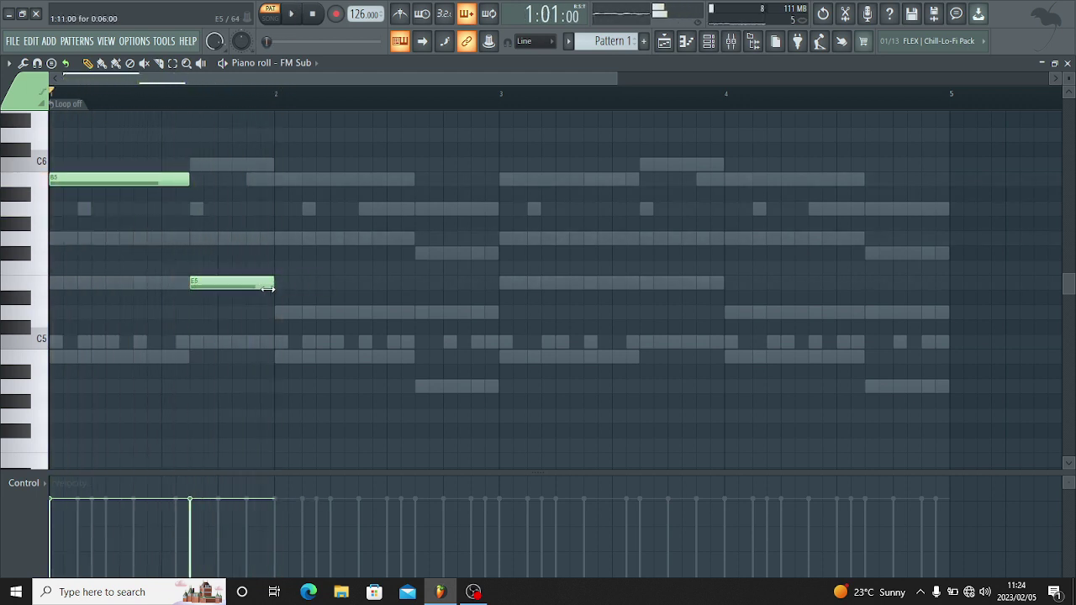
Leave only the Log Drum channel muted, and lower both FM Sub notes by one octave to B4 and E4.
click(707, 43)
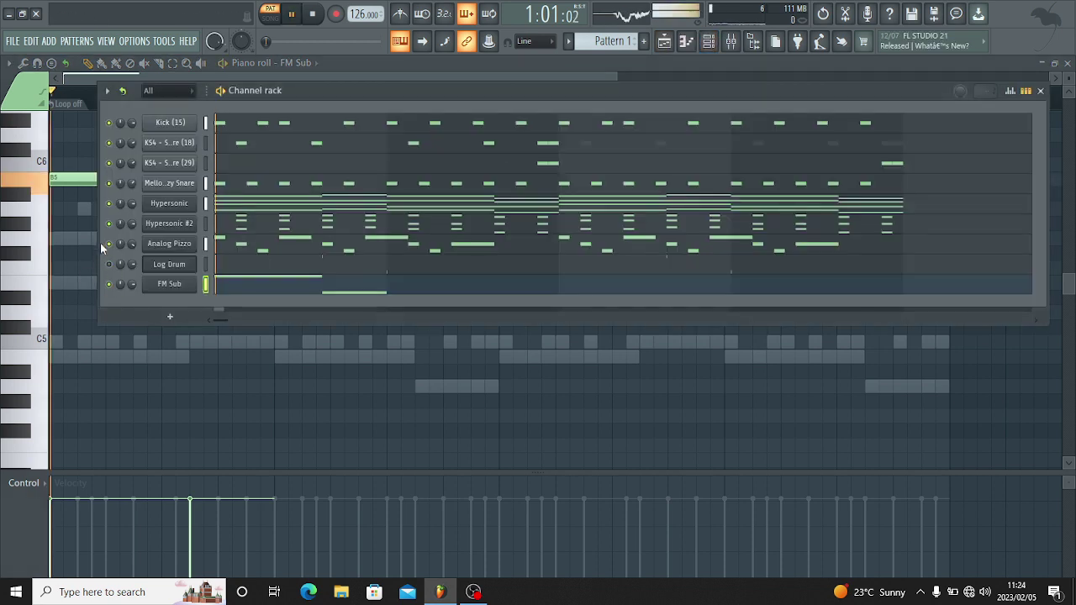
key(F6)
key(ctrl+Down)
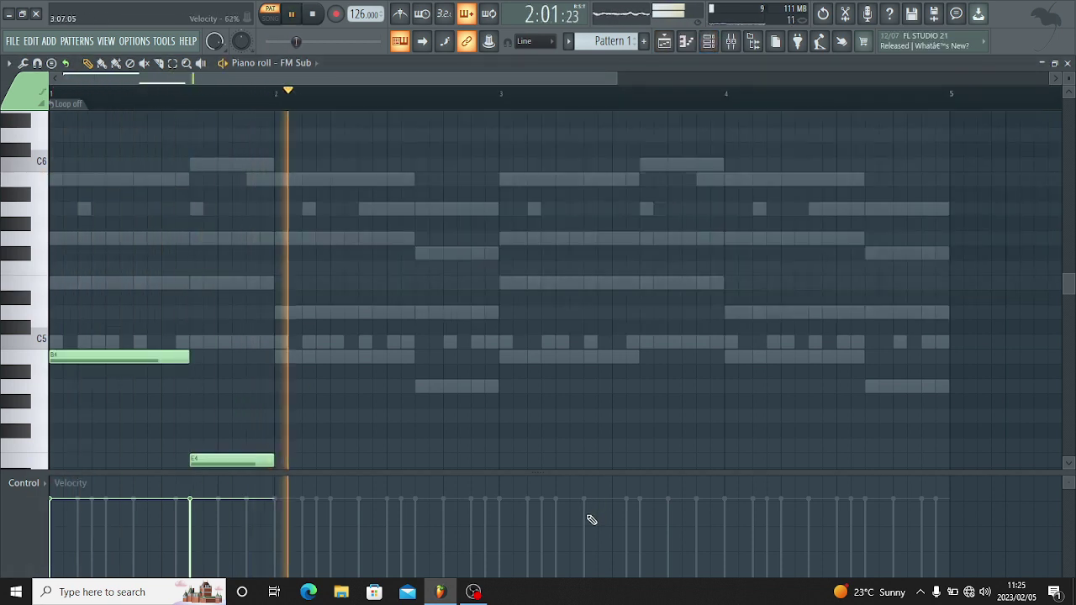
Replace the two FM Sub notes with a single six-step E5 note at the start of bar 1.
key(space)
scroll(286, 311, down, 4)
scroll(96, 229, up, 2)
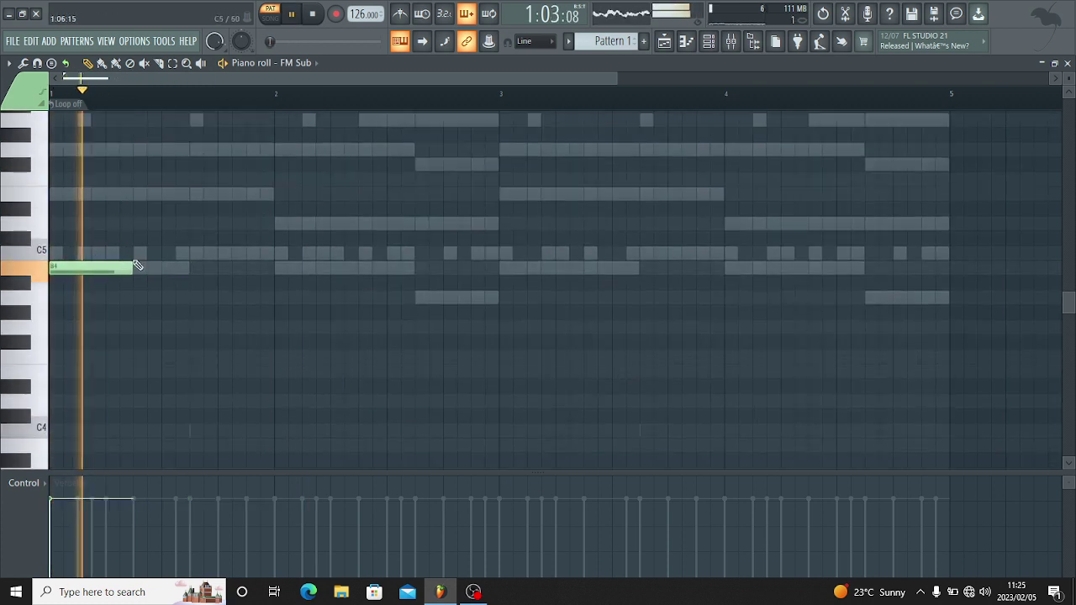
click(708, 41)
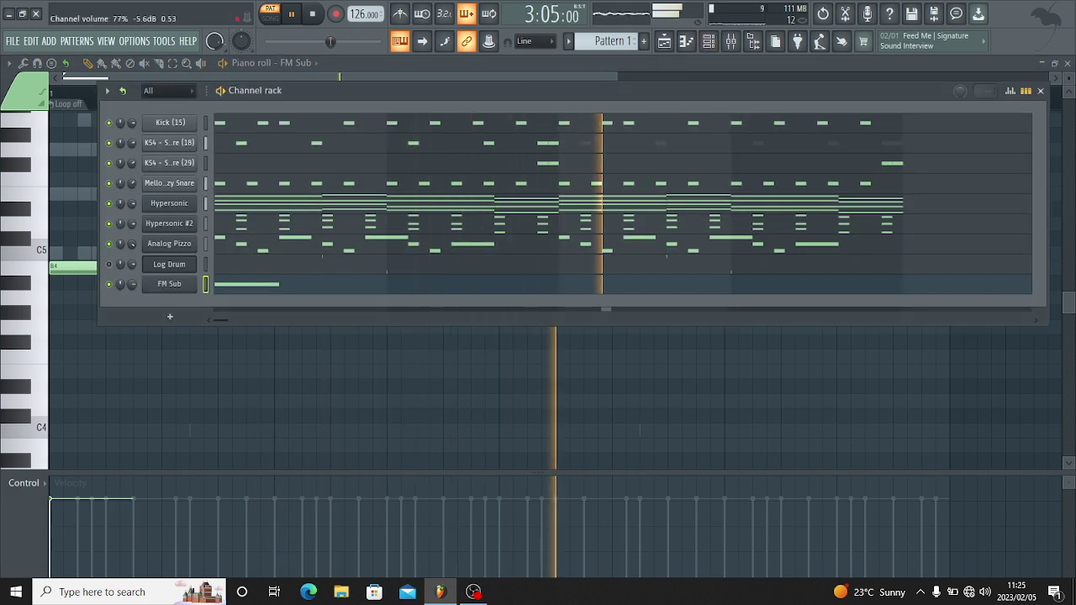
key(F6)
scroll(189, 357, up, 2)
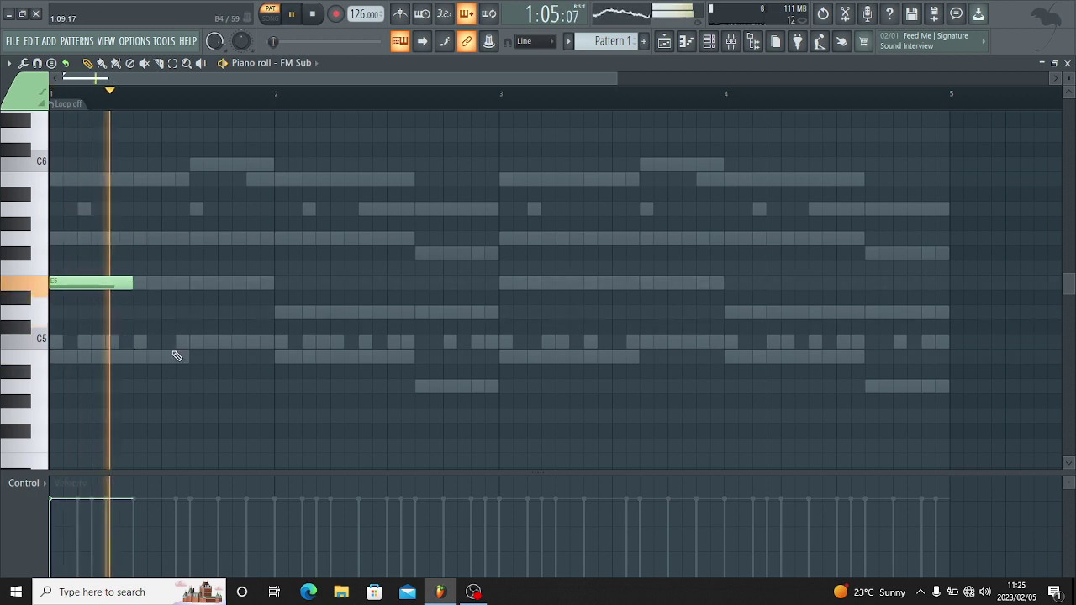
Complete the two-bar FM Sub line with C5, G5 and D5 notes, and extend the notes legato to close the gaps.
key(space)
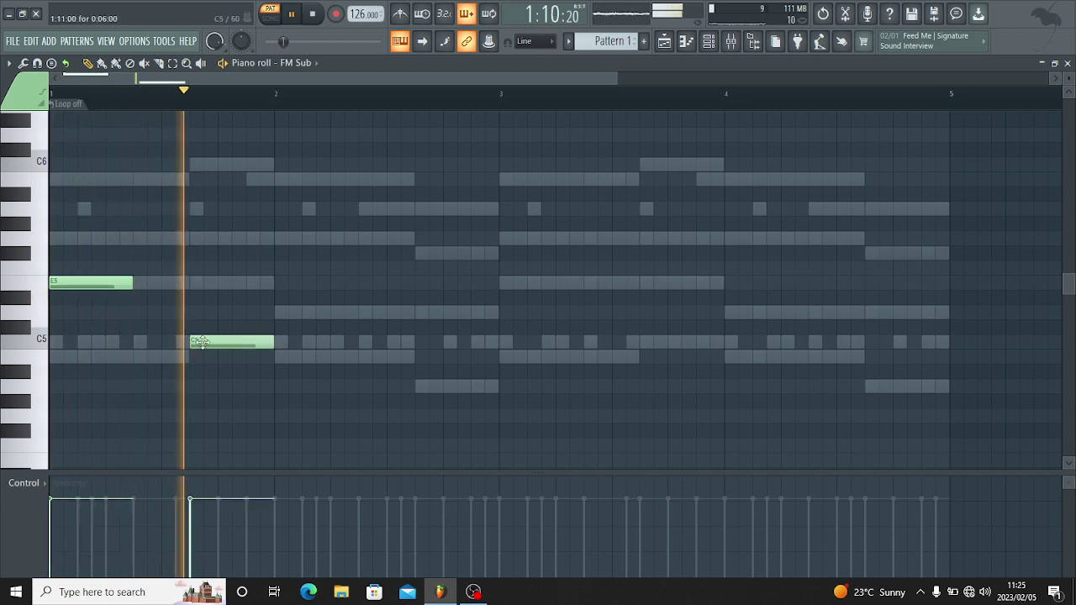
key(space)
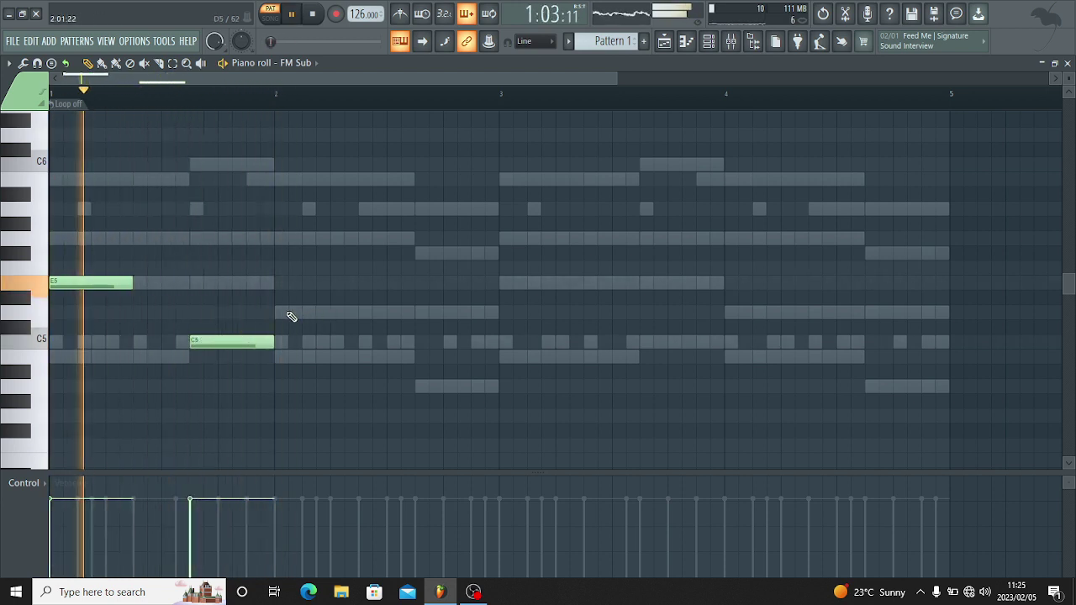
click(277, 237)
click(418, 255)
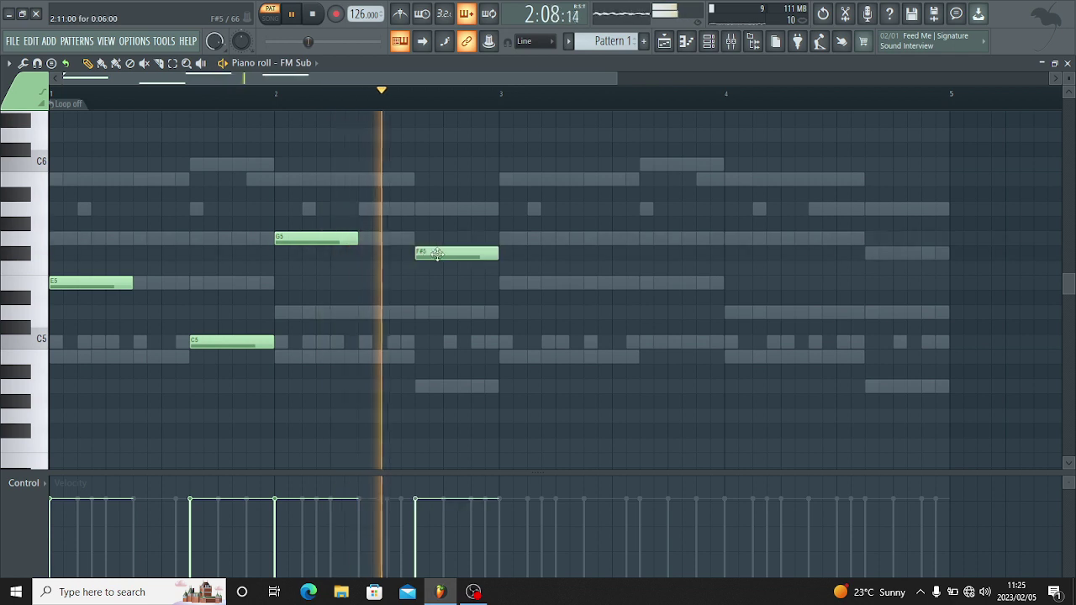
right_click(423, 253)
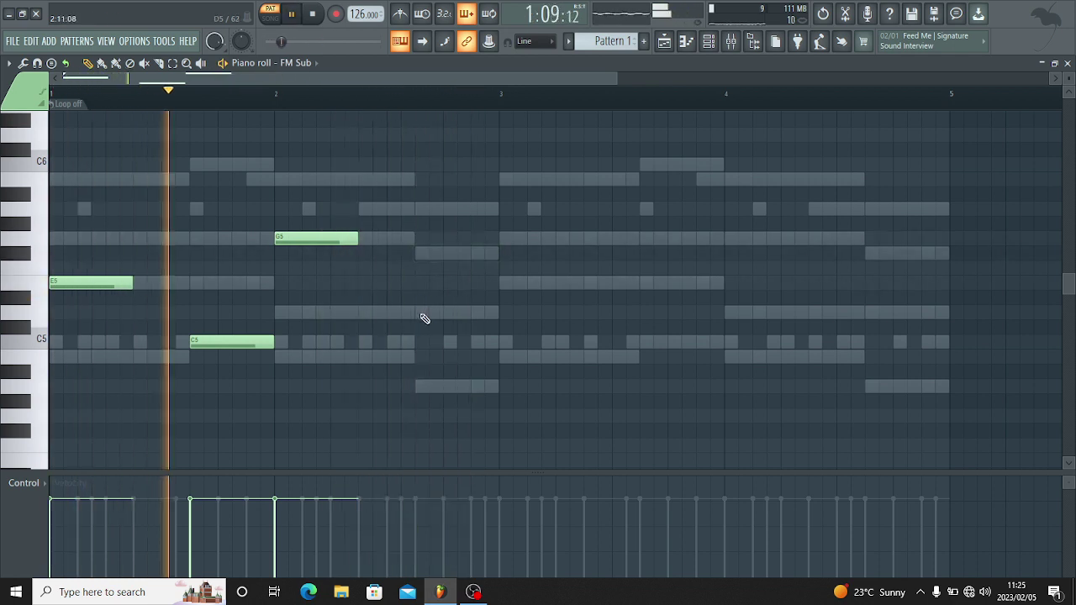
click(423, 313)
key(ctrl+l)
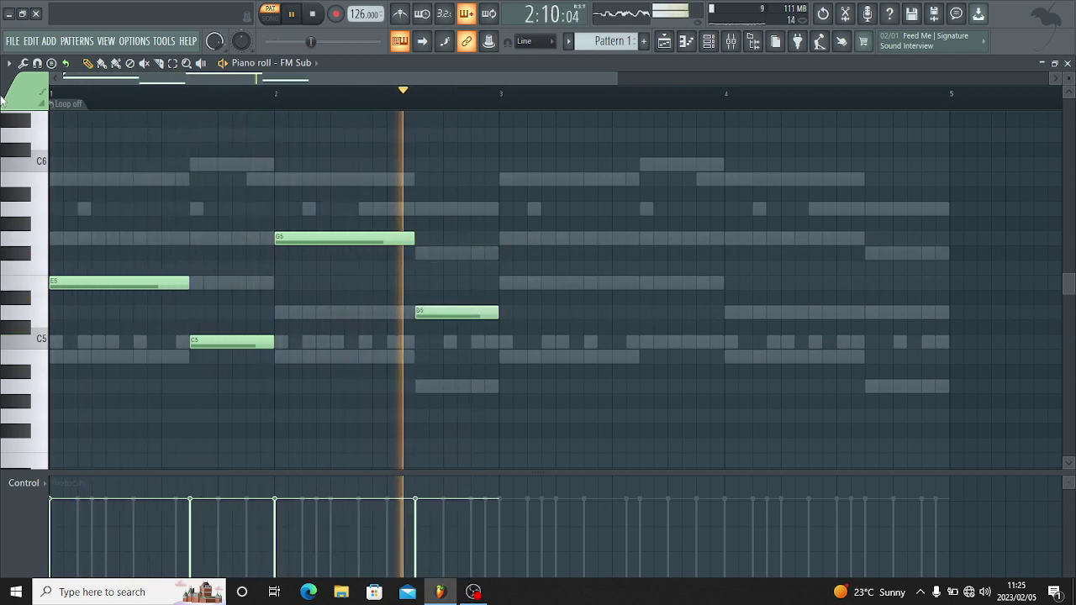
Duplicate the two-bar FM Sub line into bars 3 and 4, and lower all the notes by one octave.
key(ctrl+b)
key(ctrl+d)
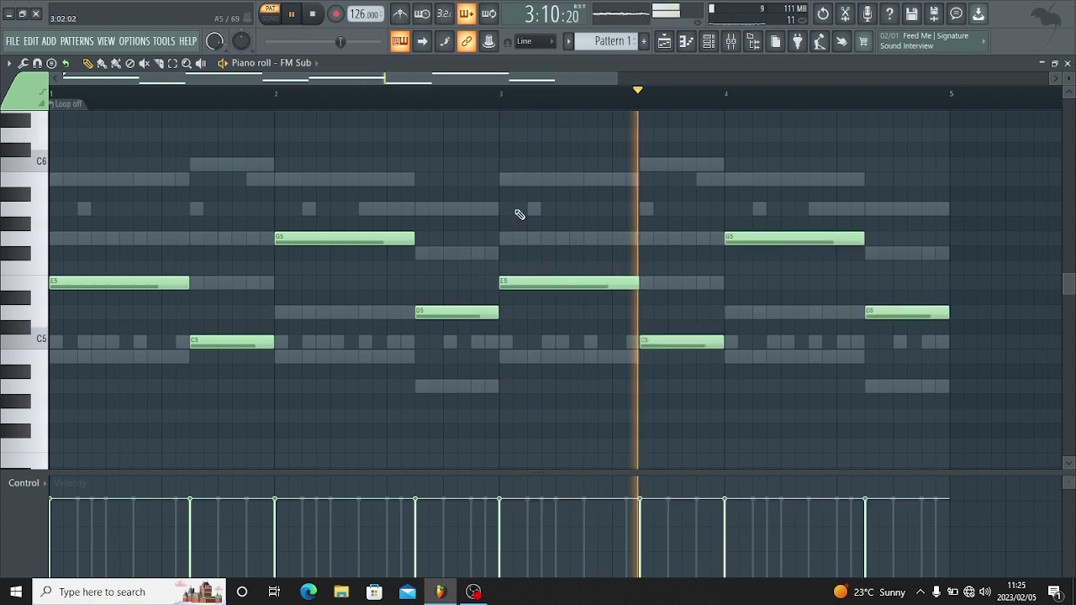
key(shift+Down)
scroll(544, 180, down, 4)
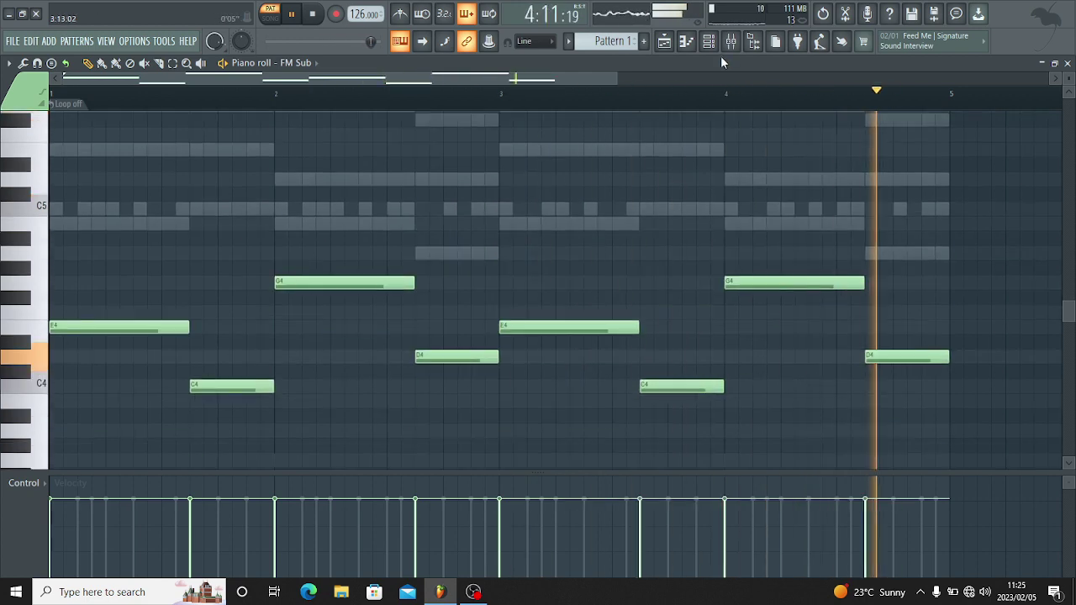
Add a third Hypersonic channel and load the Legato Strings XXL patch from the Strings category.
click(708, 41)
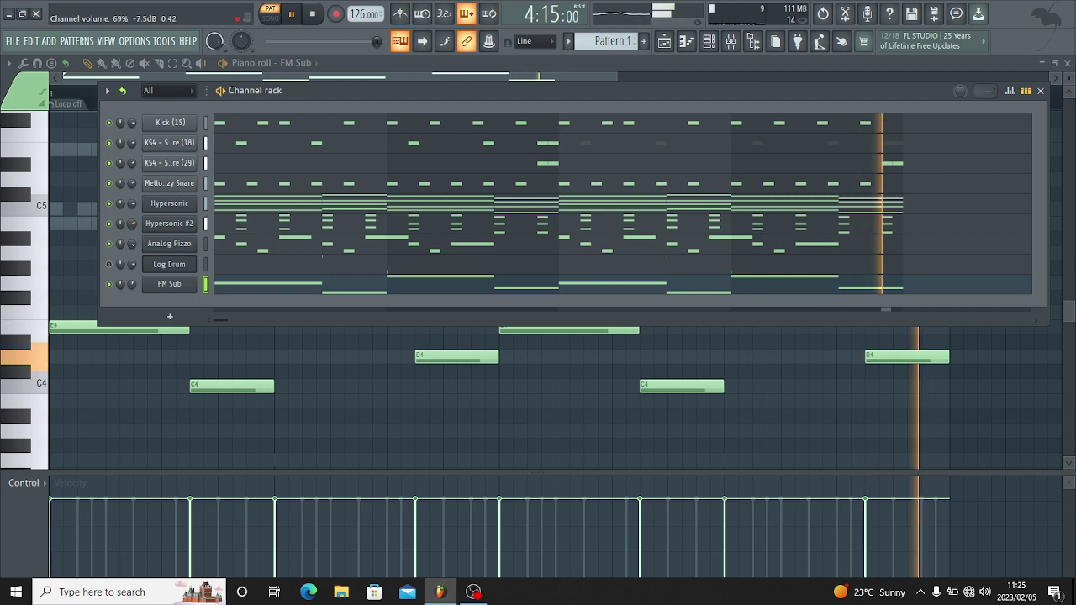
click(170, 315)
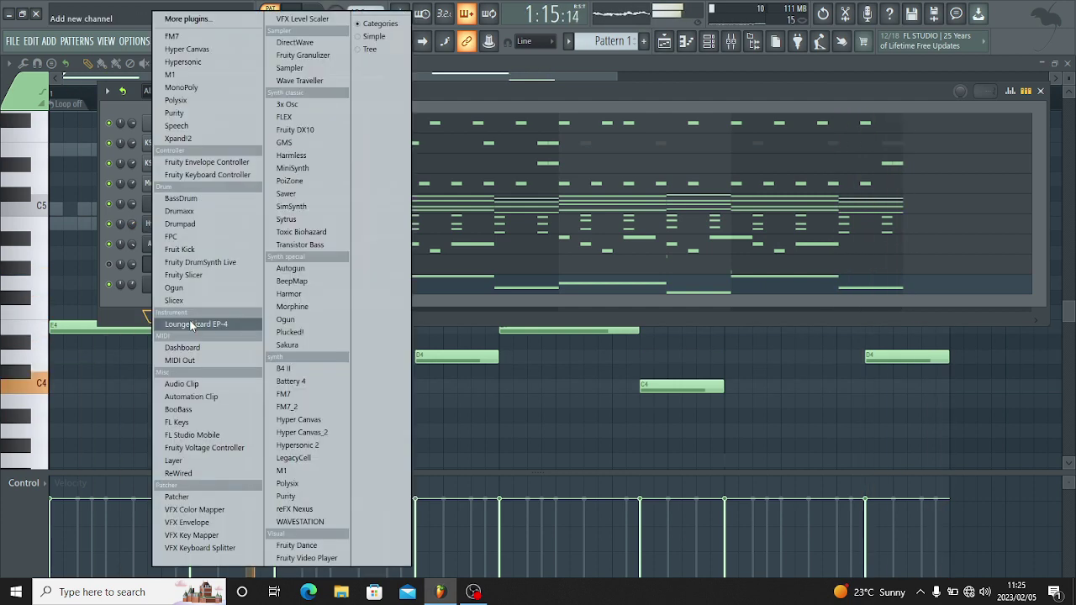
click(241, 63)
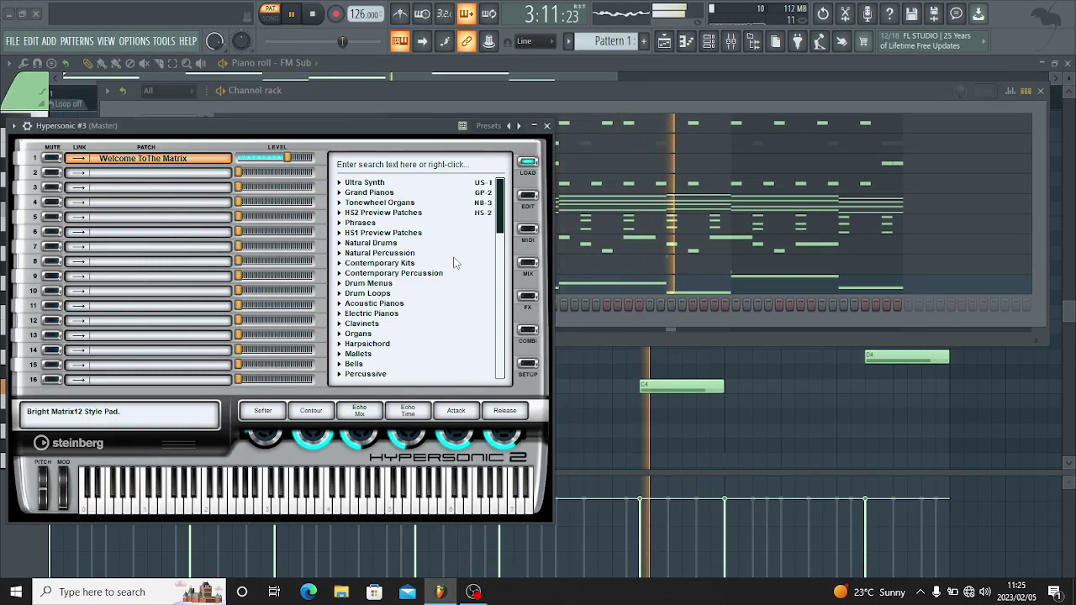
drag(503, 216, 516, 235)
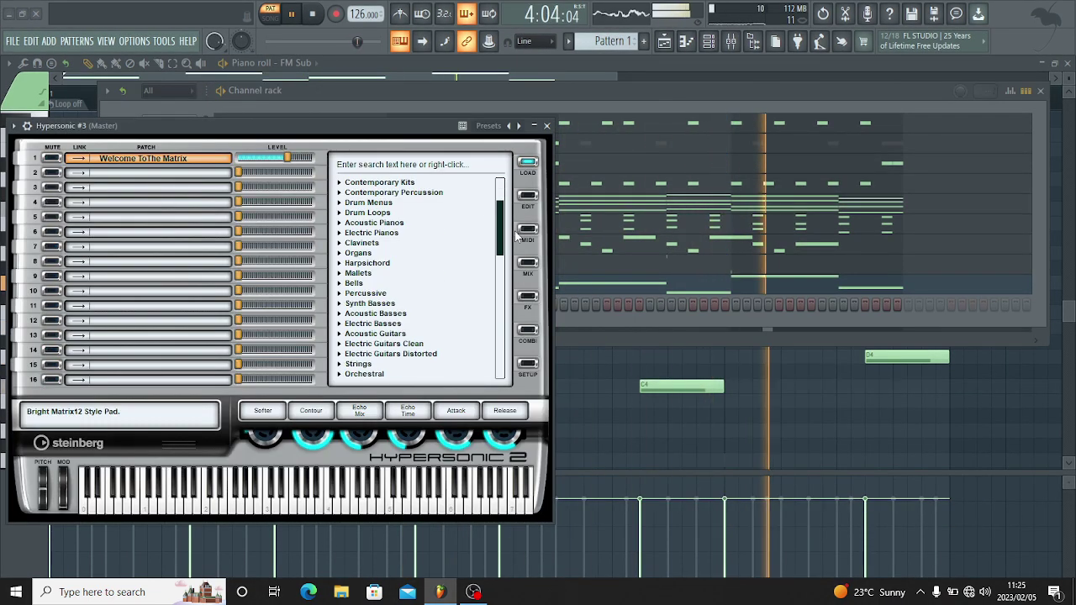
click(340, 364)
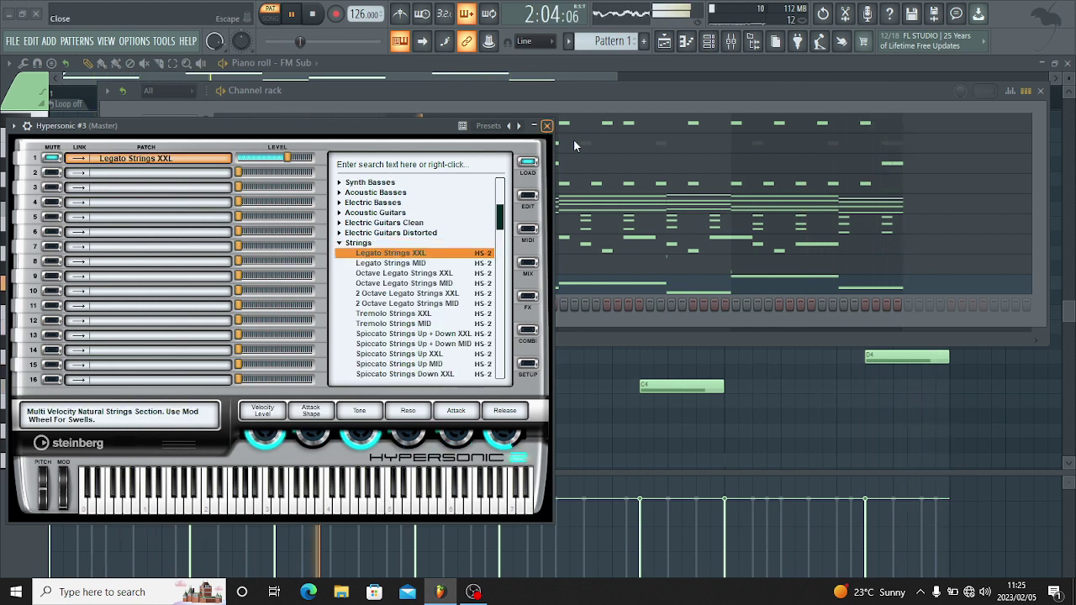
click(546, 125)
Copy the Hypersonic chord notes into the Hypersonic #3 channel, and mute Hypersonic and Hypersonic #2.
click(206, 204)
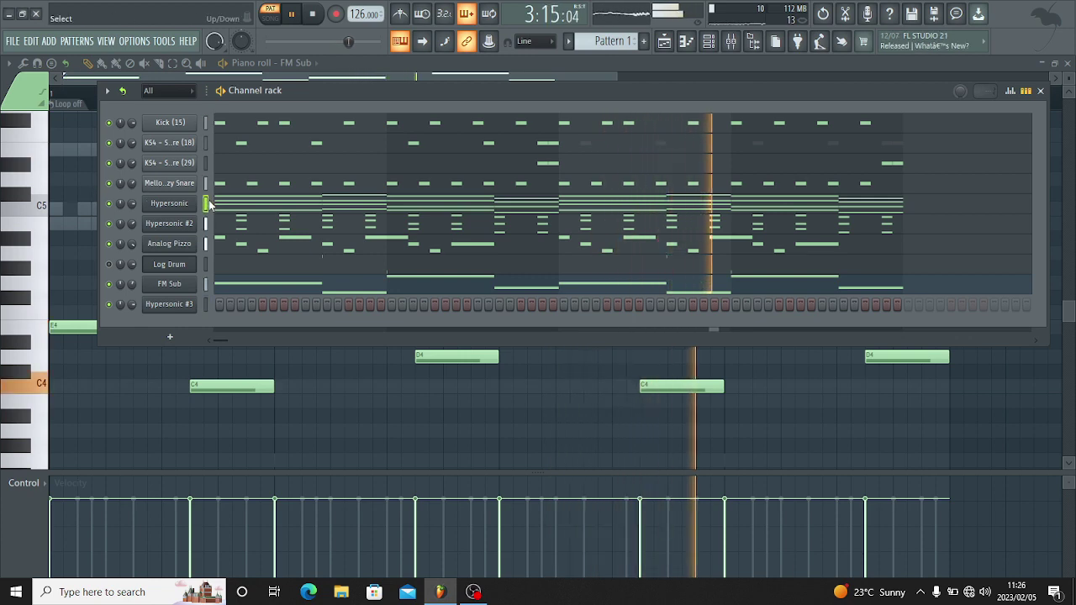
click(205, 304)
key(ctrl+v)
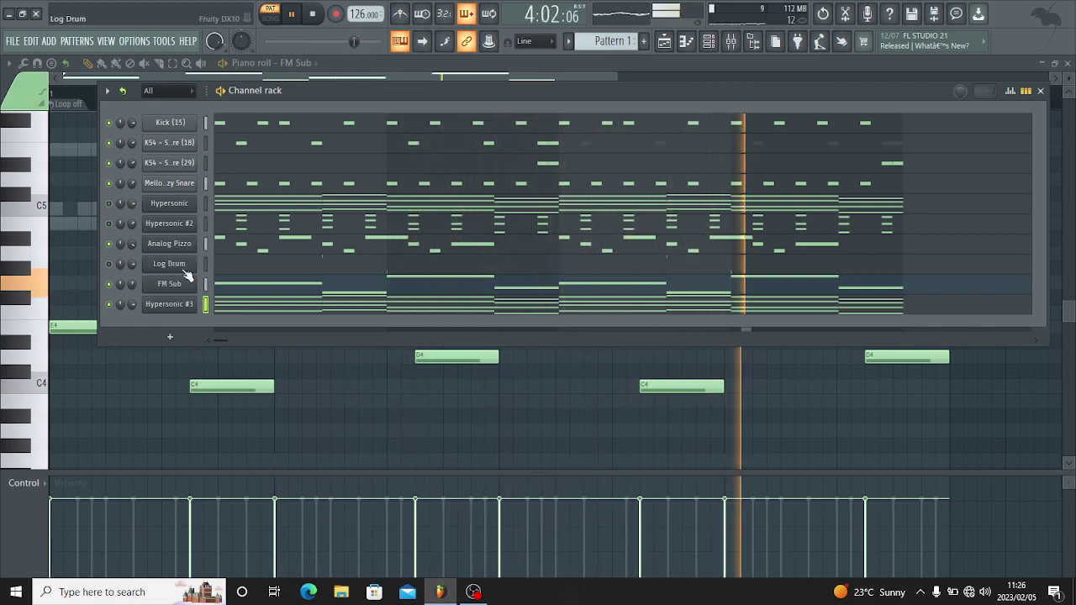
Add a Polysix channel and load its VCF Oscillation preset.
click(170, 336)
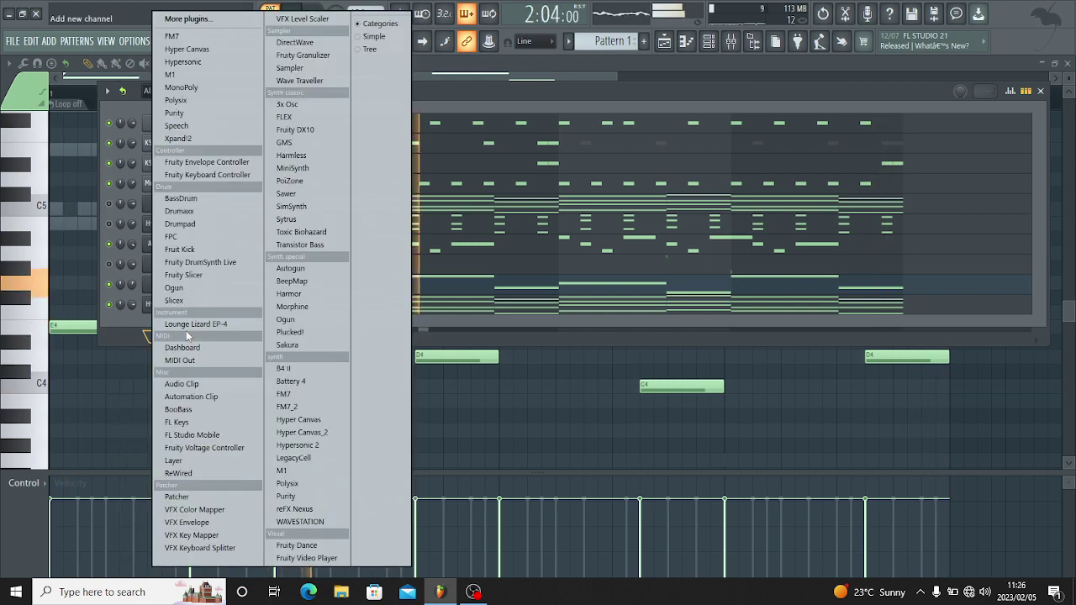
click(176, 100)
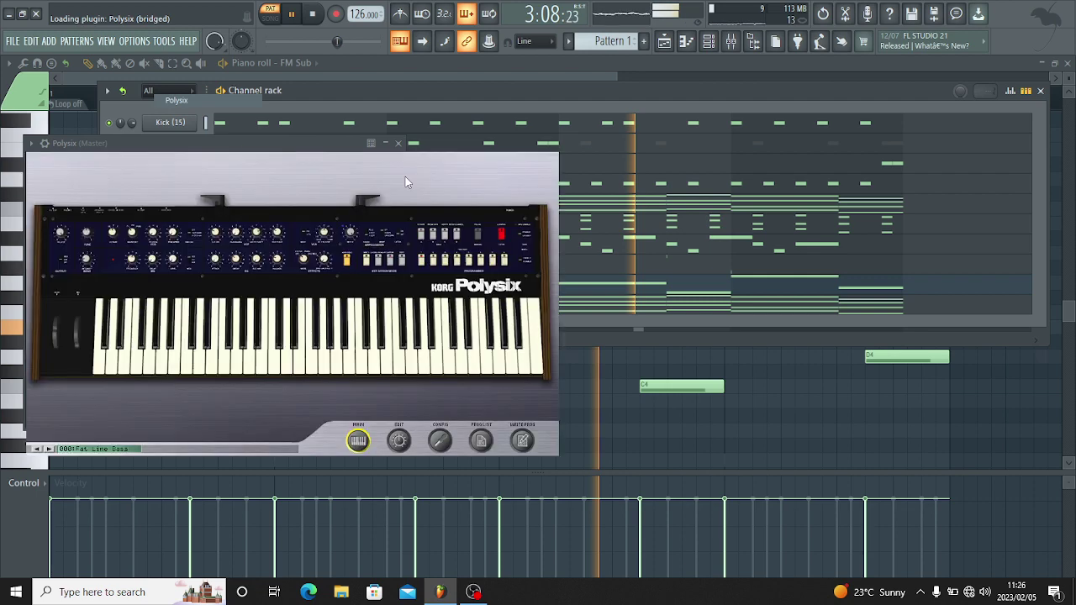
click(496, 143)
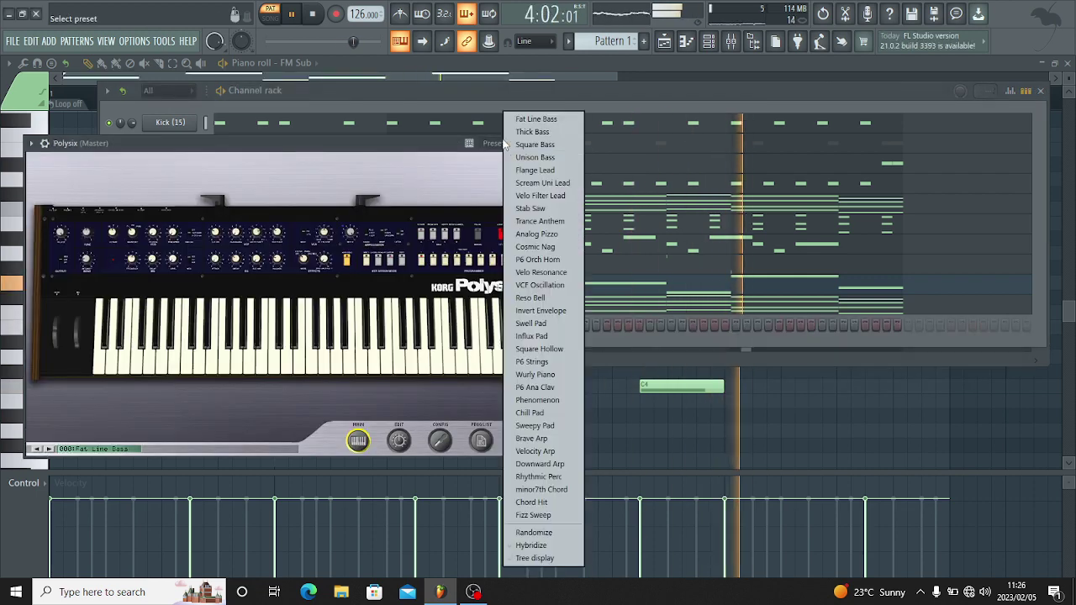
click(540, 283)
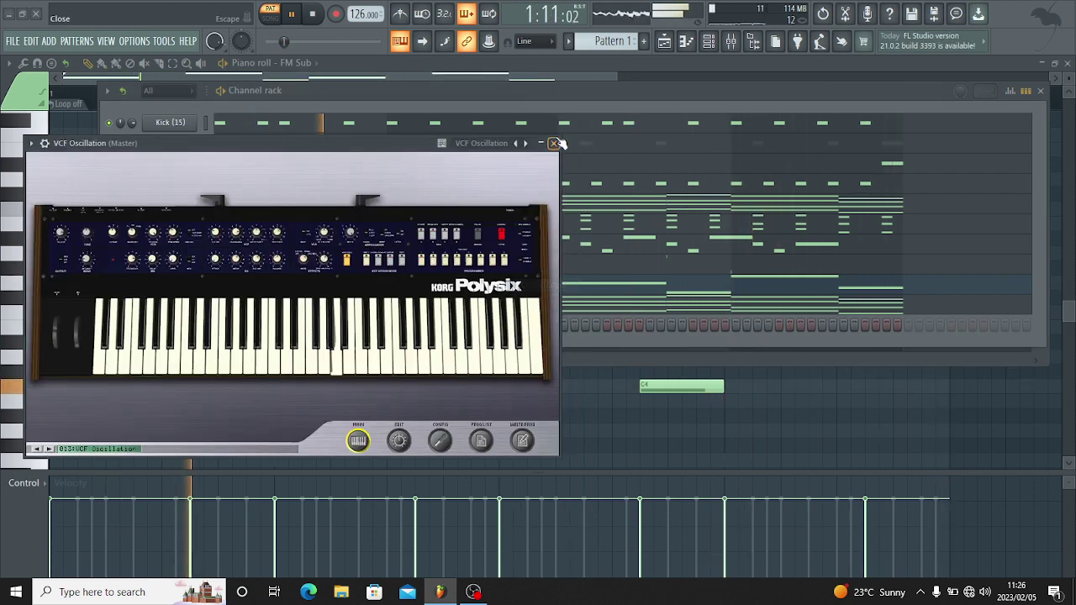
click(554, 143)
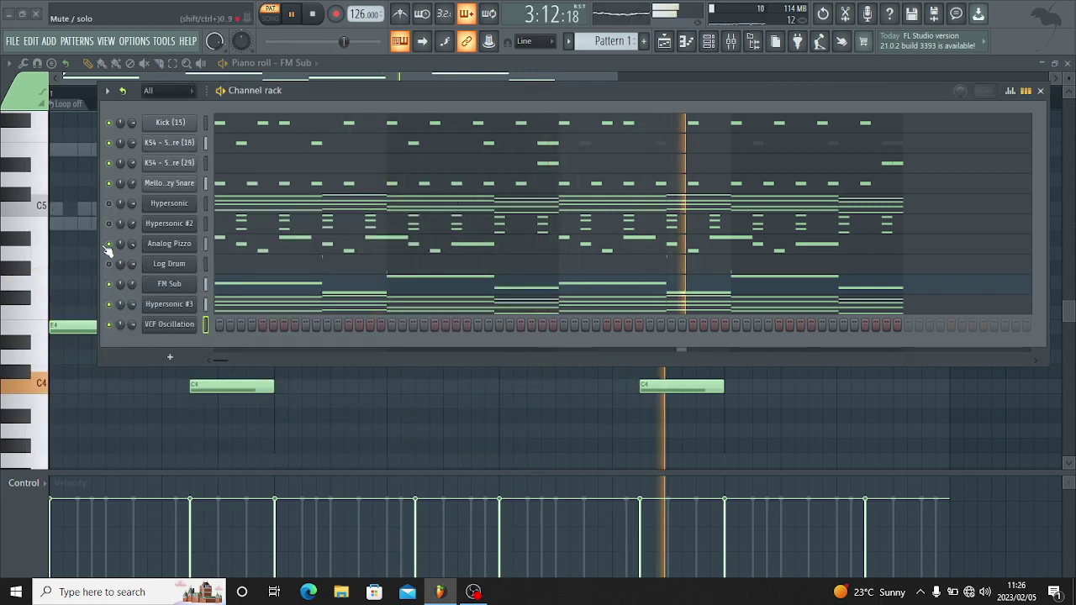
Copy the chord notes from Hypersonic #3 into the VCF Oscillation channel.
click(190, 326)
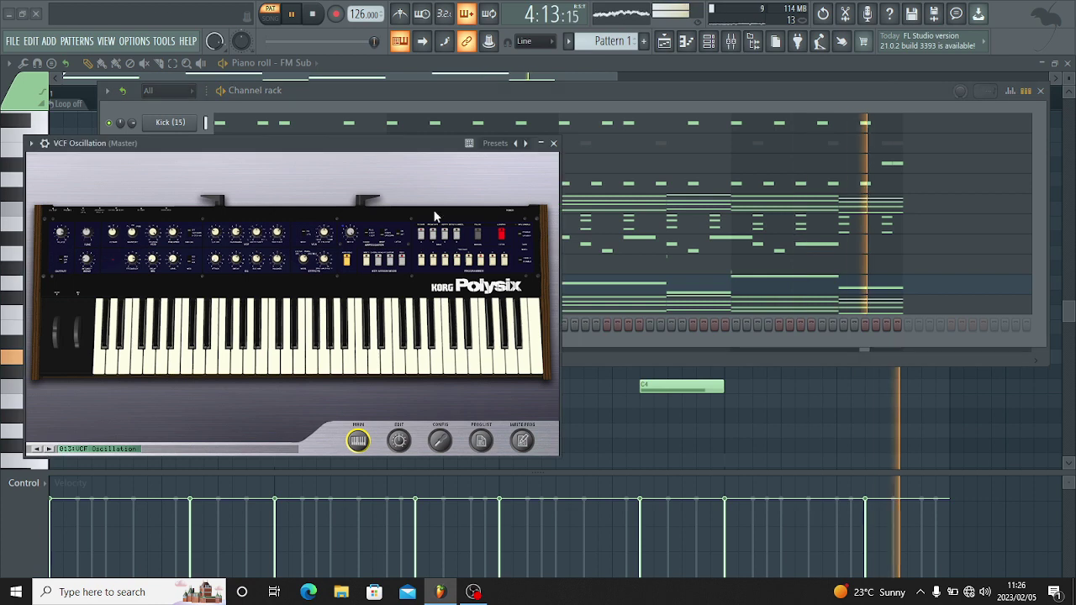
click(553, 144)
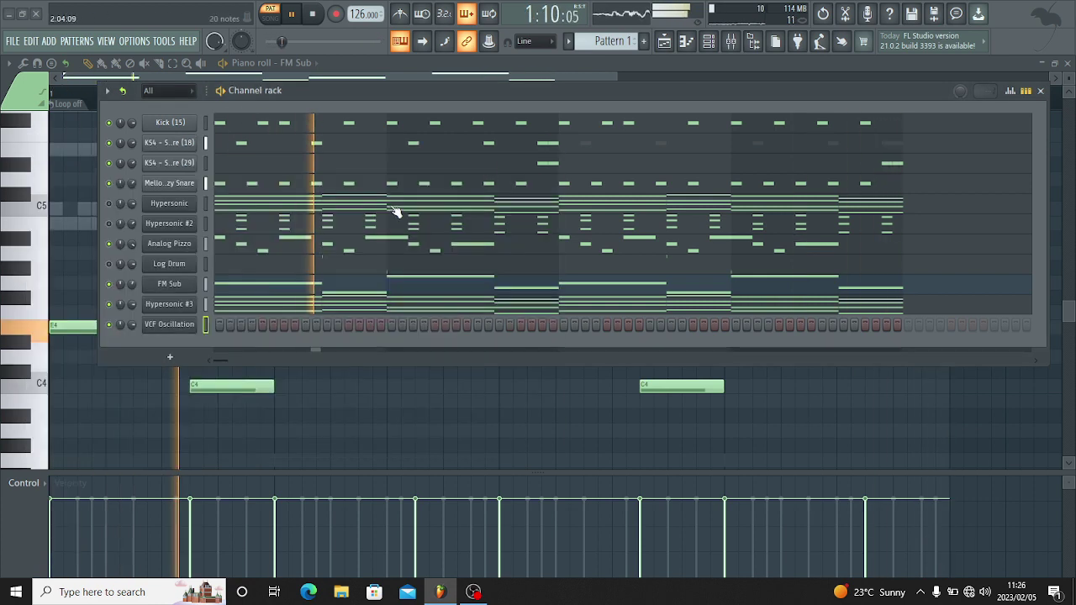
click(204, 305)
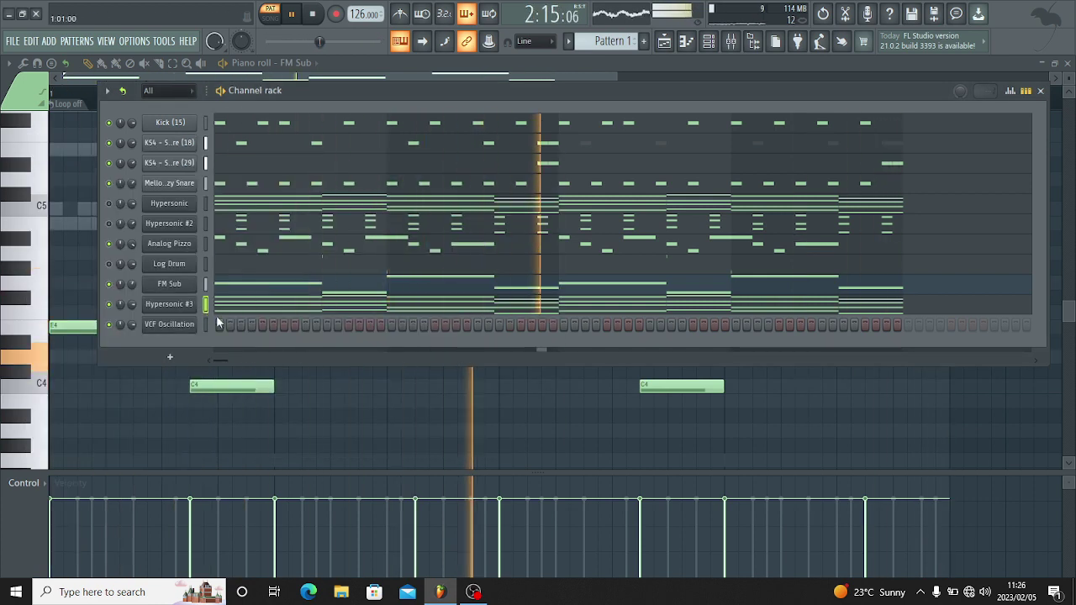
click(204, 324)
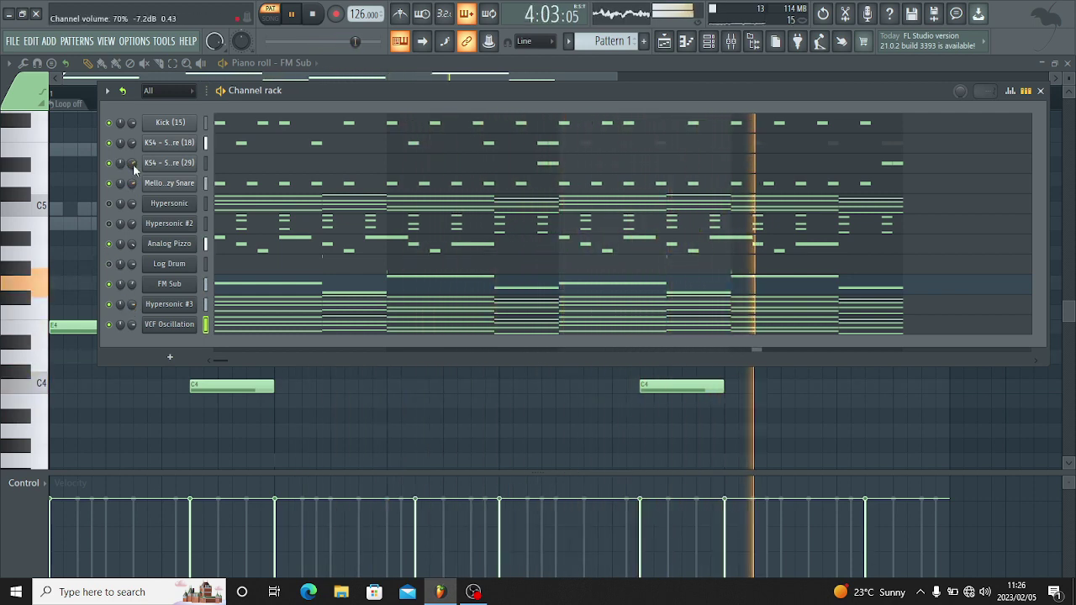
Lower the FM Sub channel's volume, and raise the Log Drum's amplitude decay and Modulation 1 init level.
drag(133, 283, 133, 298)
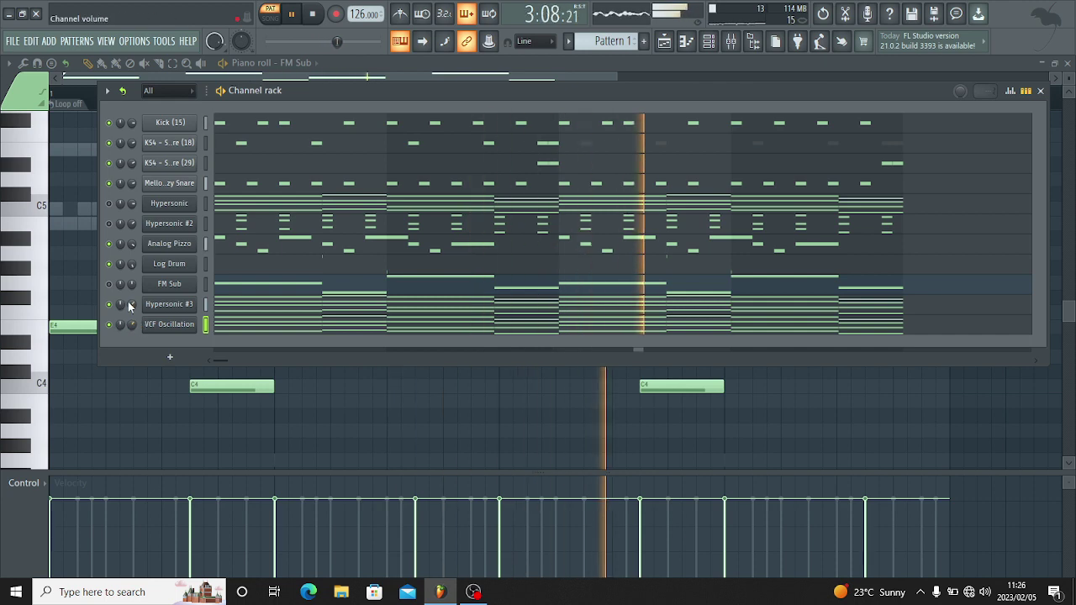
click(169, 263)
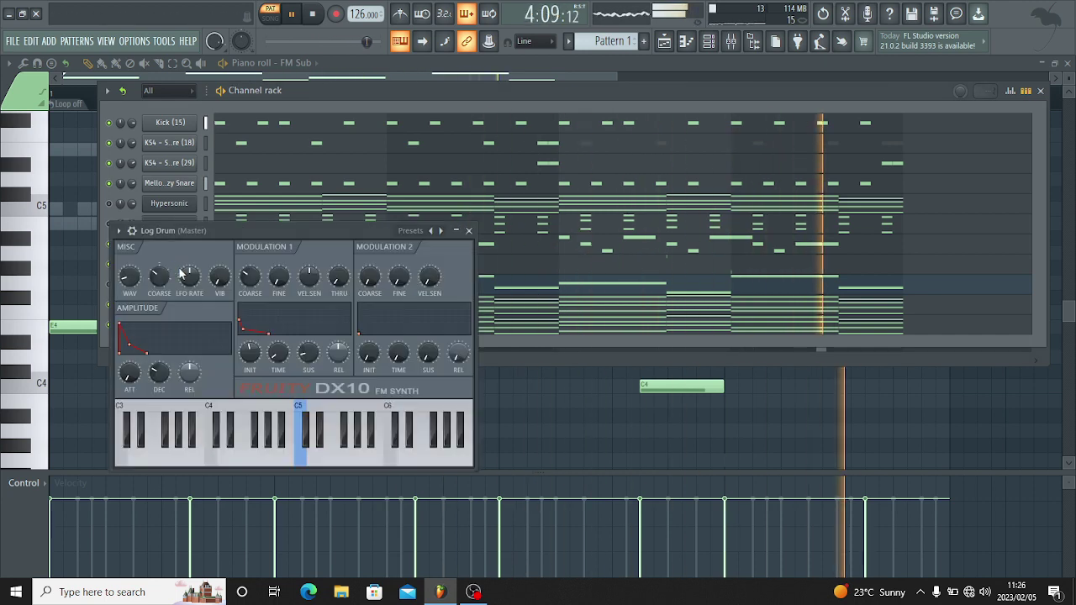
drag(155, 357, 156, 340)
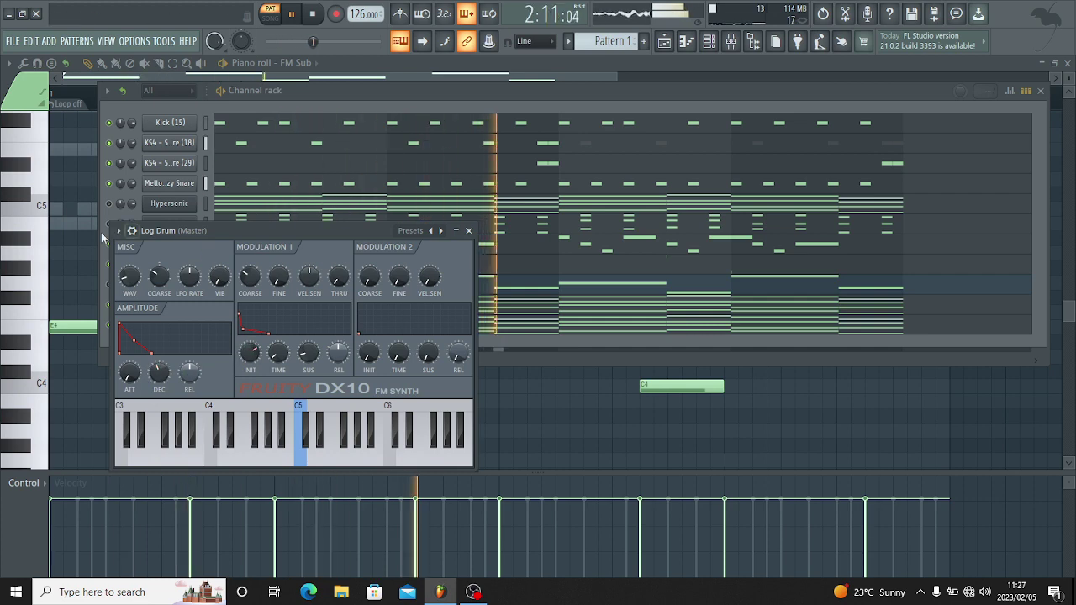
click(133, 231)
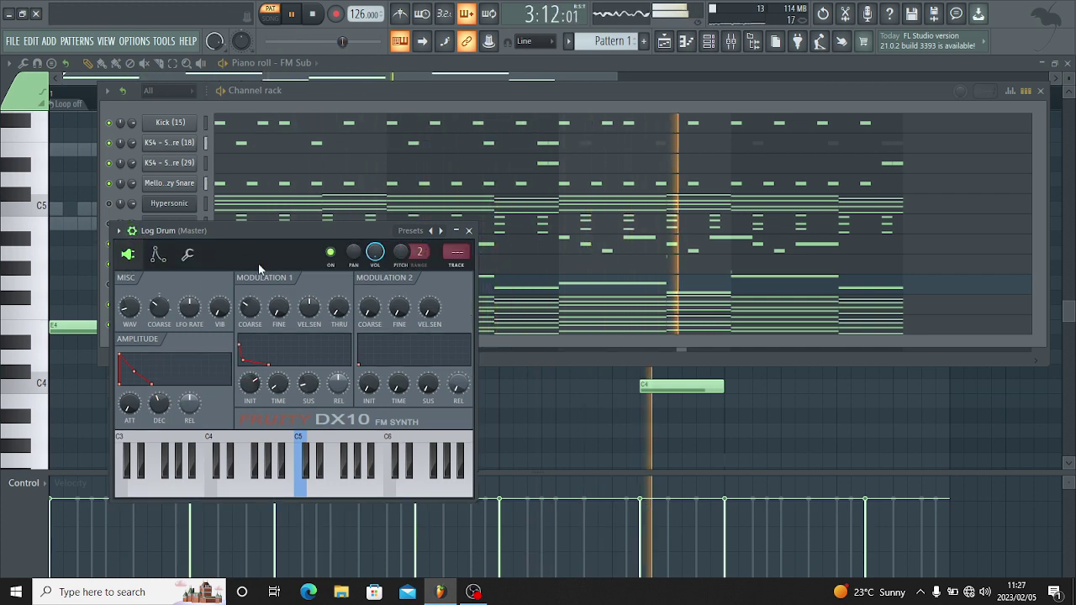
click(157, 255)
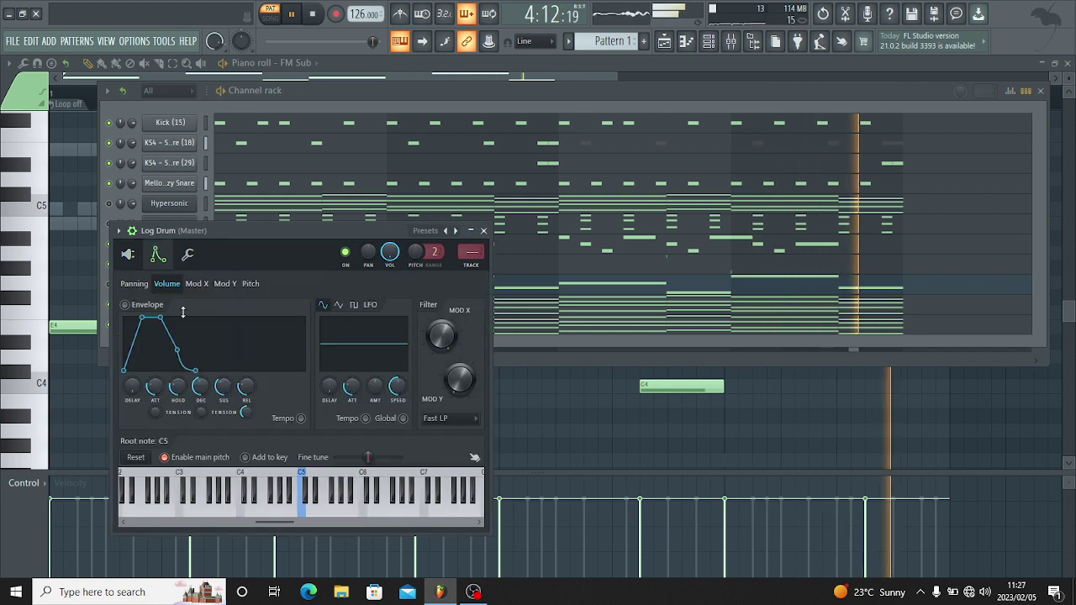
click(189, 255)
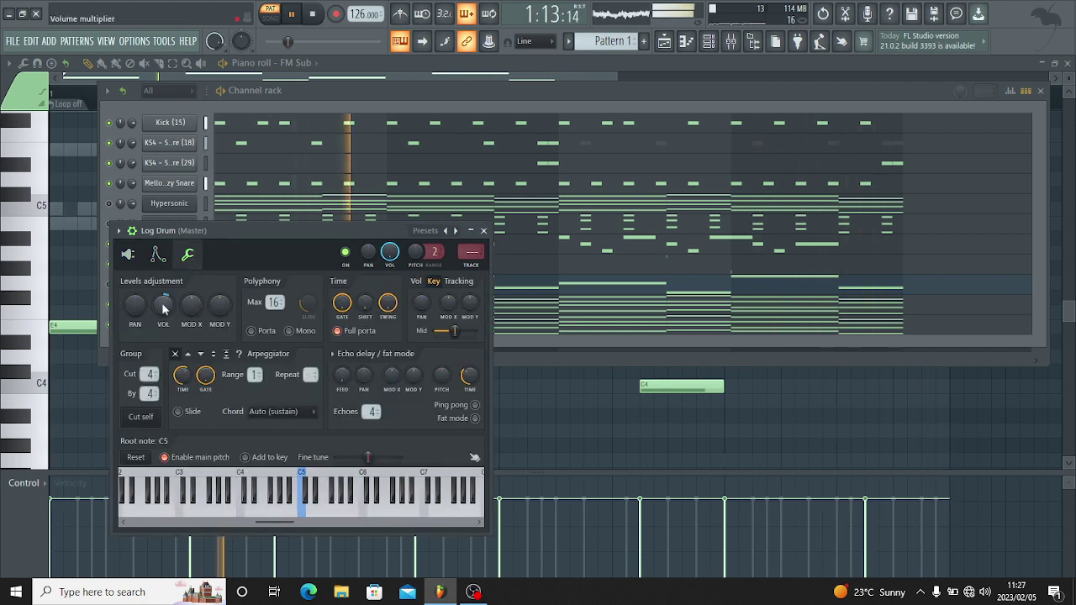
click(483, 232)
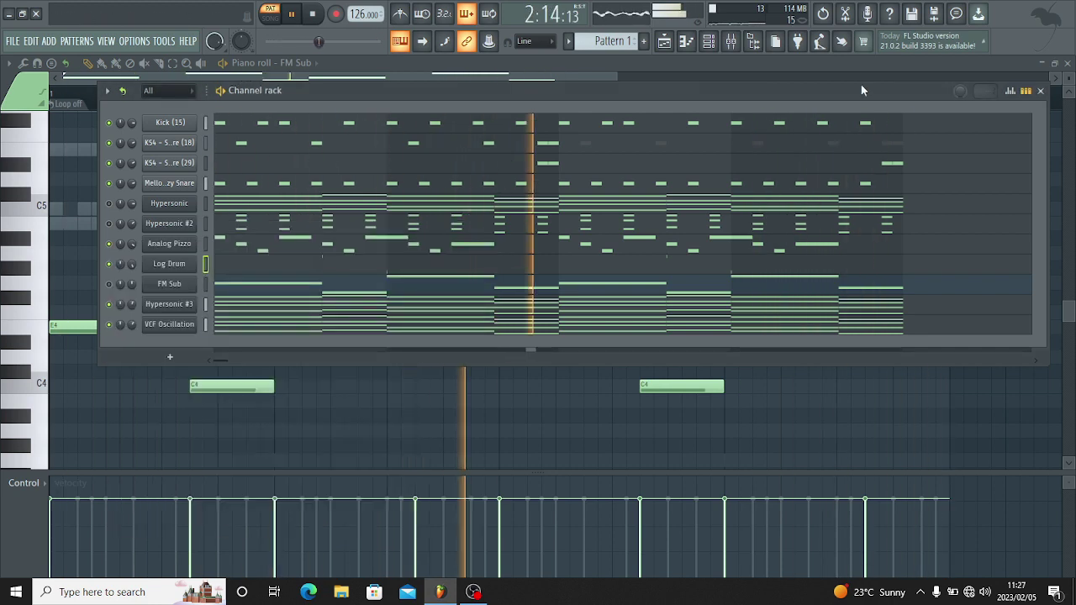
Audition samples in the KS4 kit's Vocal Hits folder and add KS4 - Vox Hit (3) as a channel below the kick.
click(753, 41)
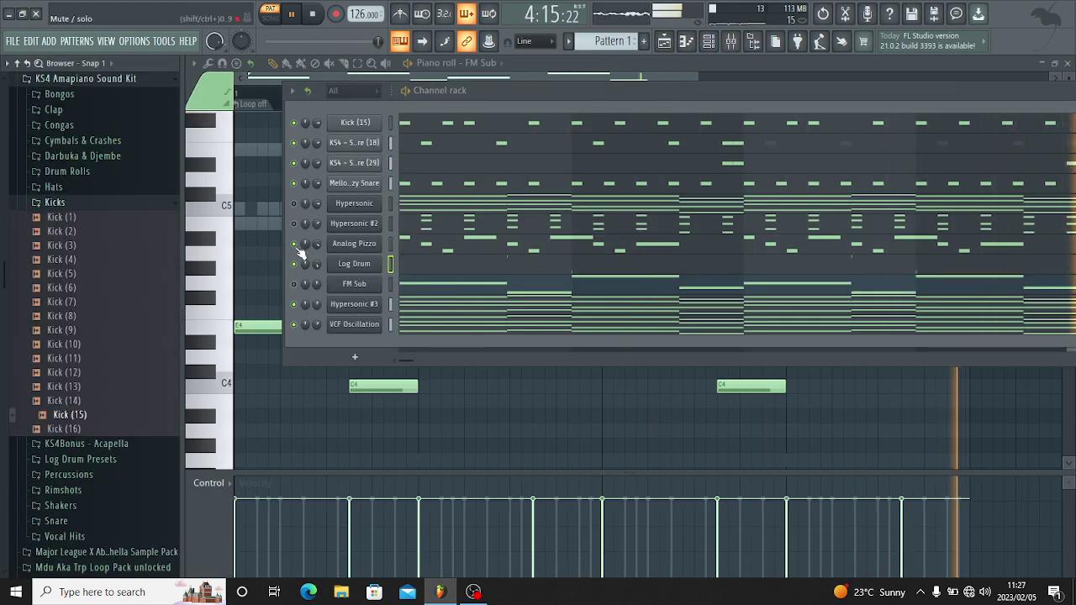
click(150, 202)
scroll(72, 312, down, 1)
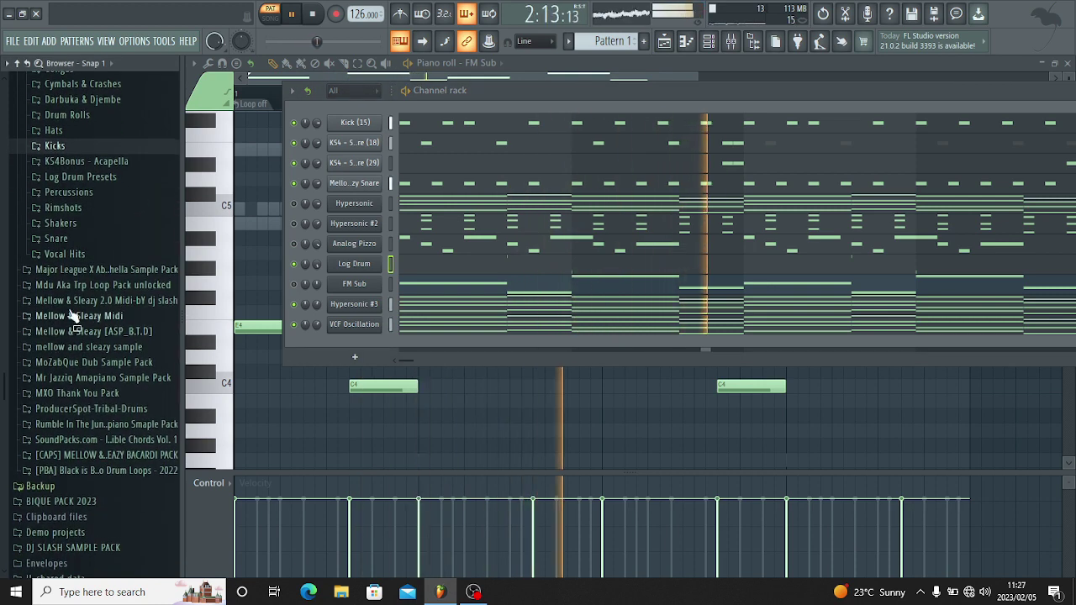
click(74, 254)
click(79, 263)
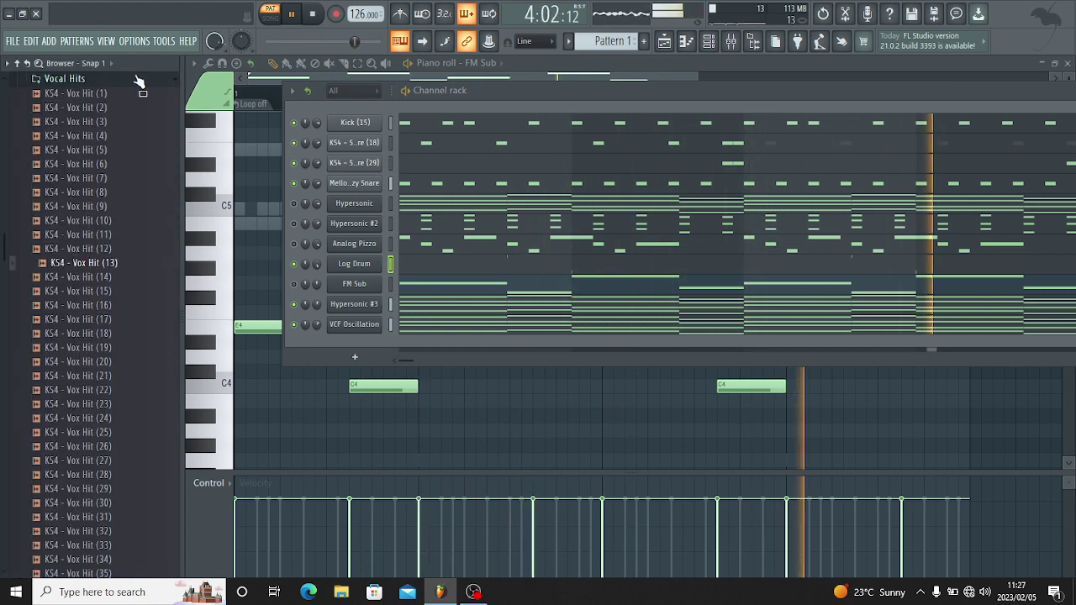
click(114, 108)
key(space)
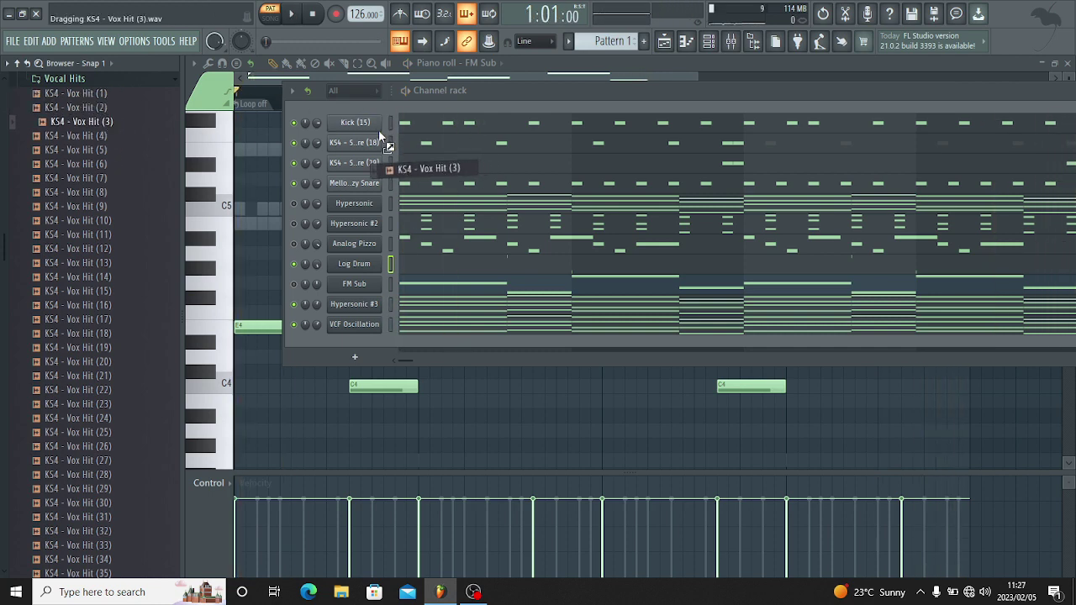
drag(378, 131, 374, 131)
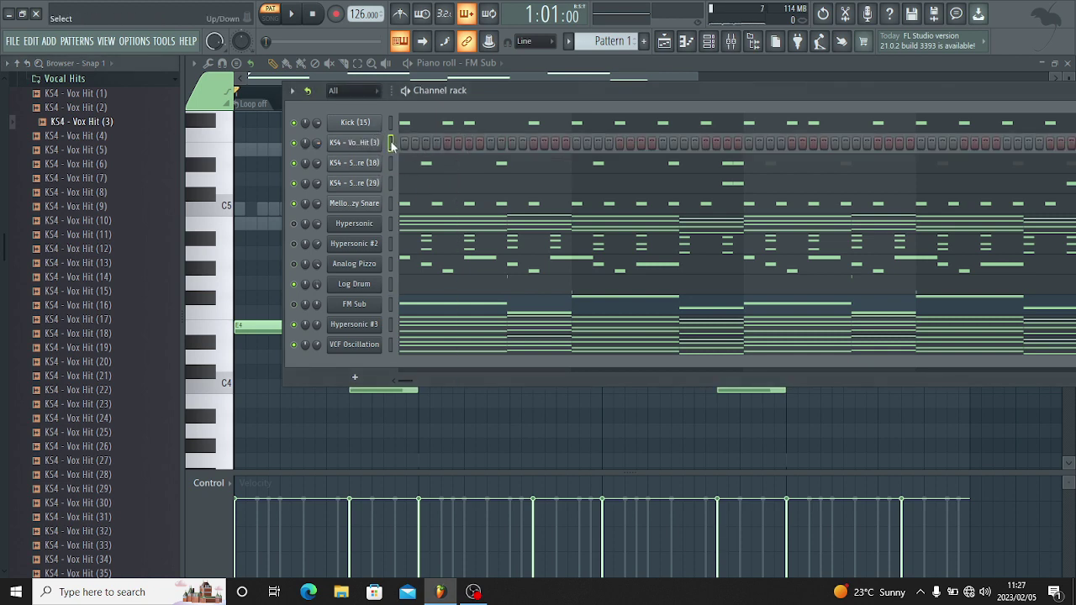
Fill the Vox Hit (3) channel at an interval of 4 over 64 steps, rotated so the hits start on the third step.
click(423, 144)
key(space)
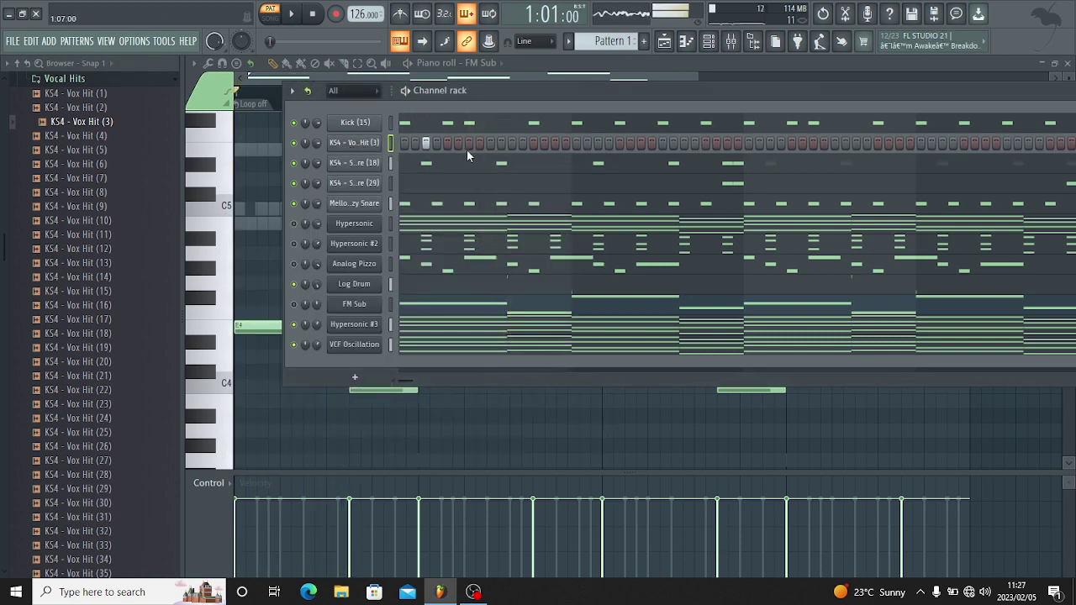
right_click(369, 143)
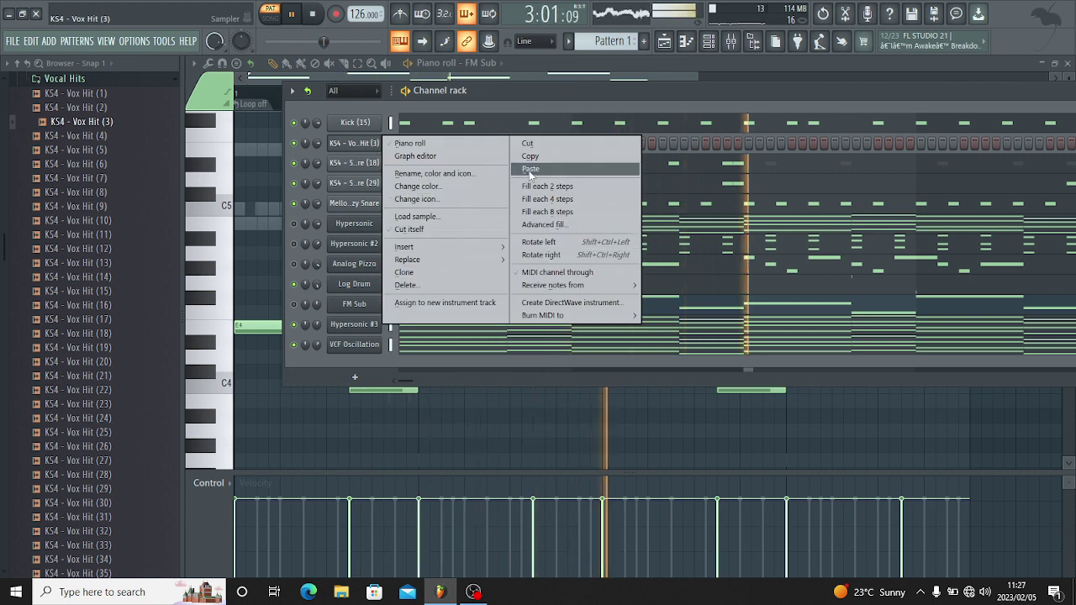
click(544, 225)
drag(540, 250, 541, 240)
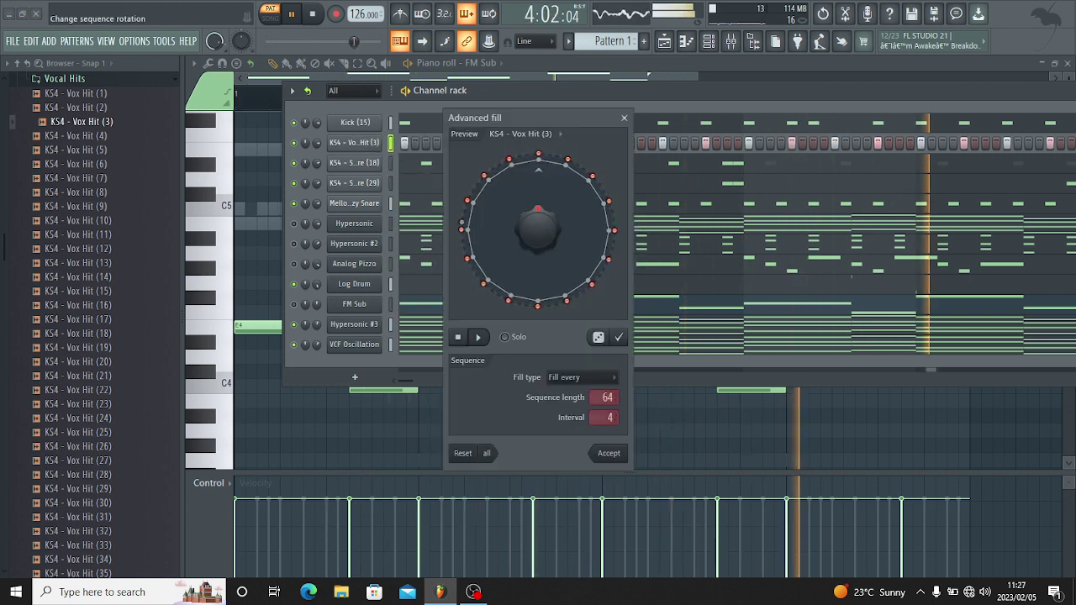
click(609, 453)
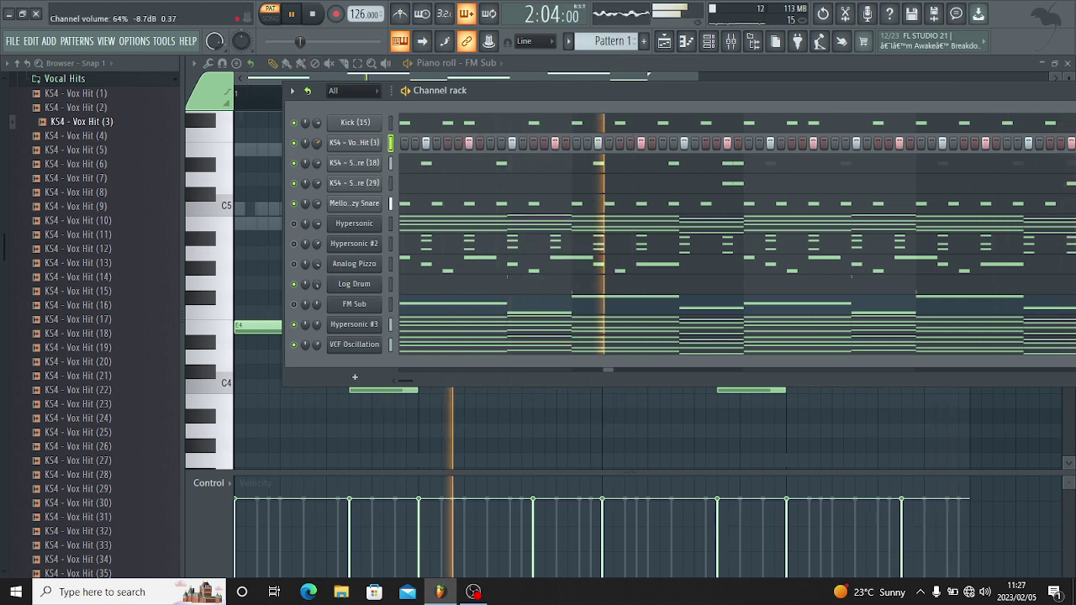
click(753, 42)
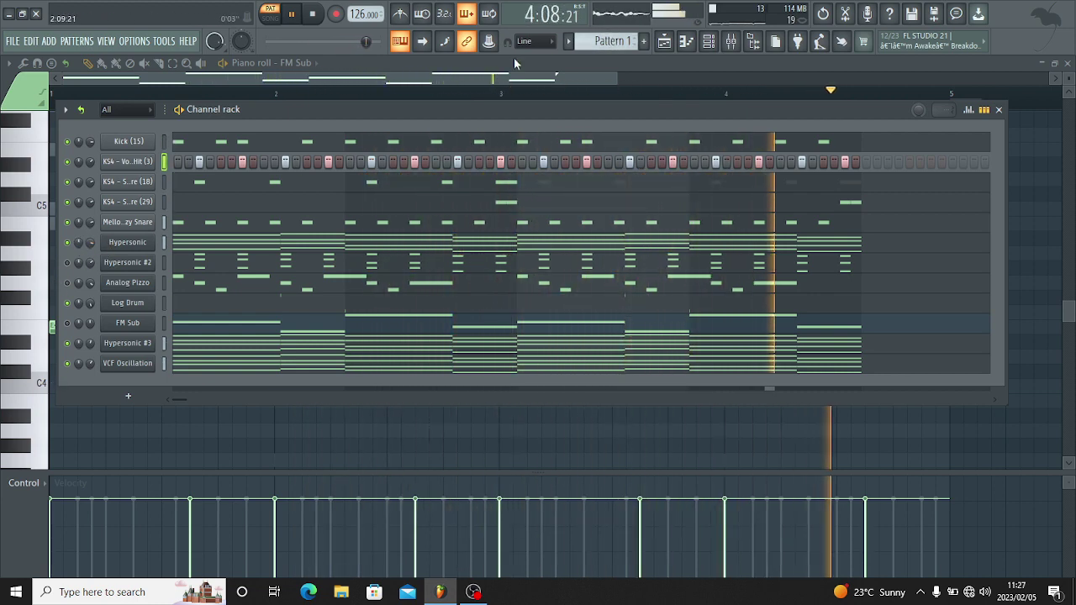
Split Pattern 1 by channel and place the kick, vox hit and three snare patterns on playlist tracks 1 to 5 from bar 1.
click(625, 46)
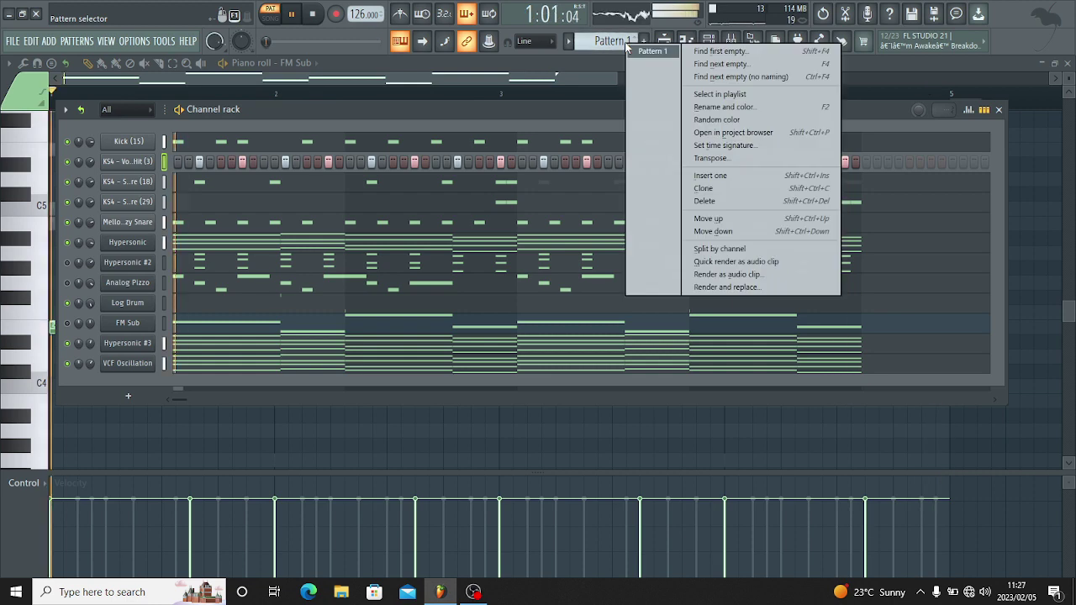
click(699, 249)
click(664, 42)
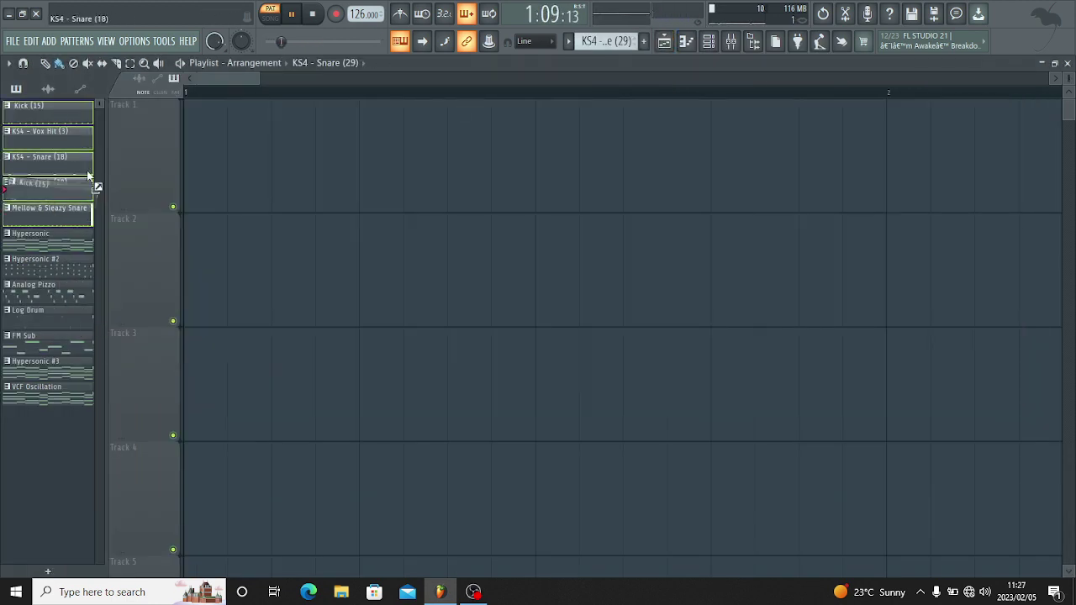
drag(89, 175, 210, 152)
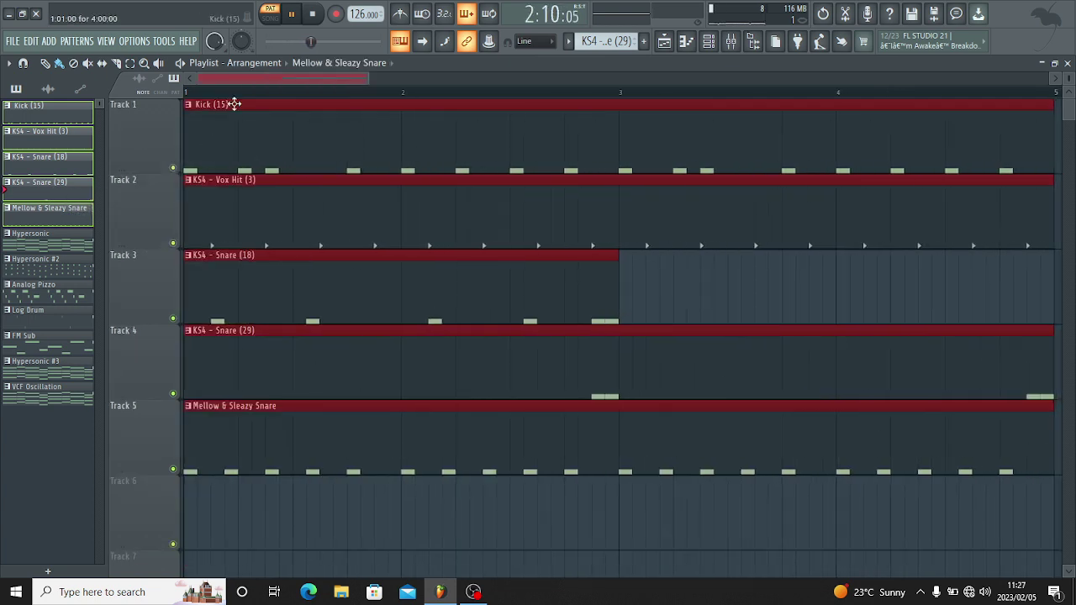
Duplicate the Snare (18) clip to bar 3, and repeat the whole drum block from bar 5 in song mode.
scroll(302, 219, down, 5)
click(223, 261)
key(ctrl+b)
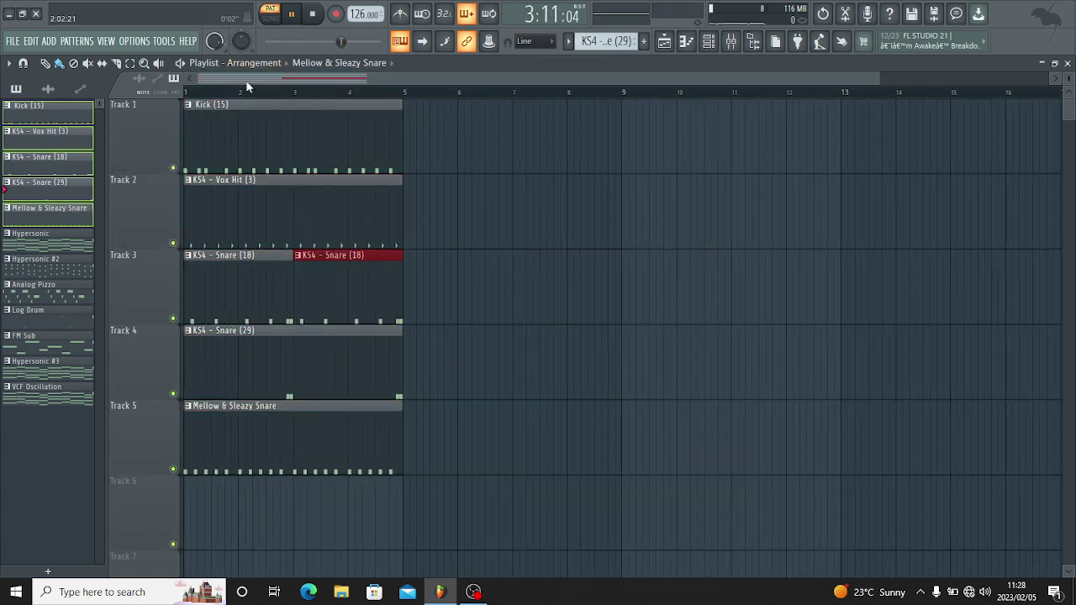
key(ctrl+a)
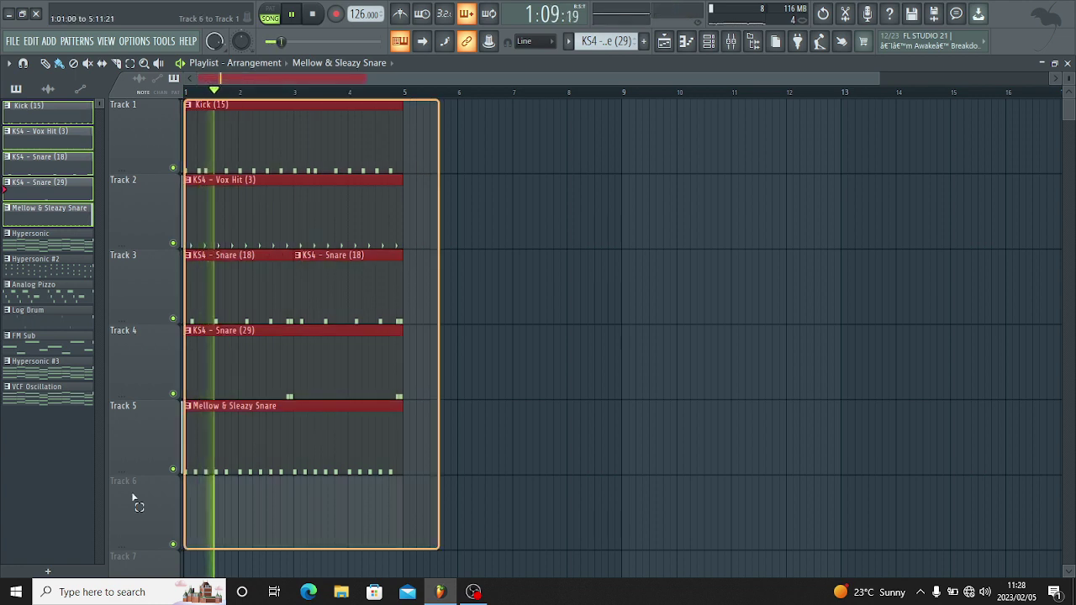
key(ctrl+b)
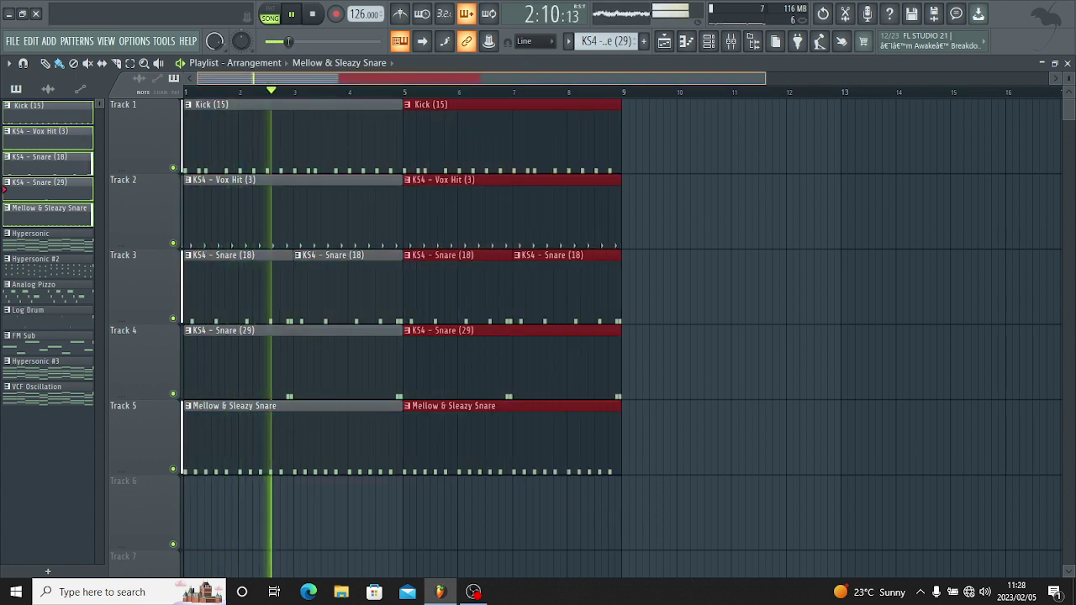
click(744, 264)
scroll(744, 264, down, 1)
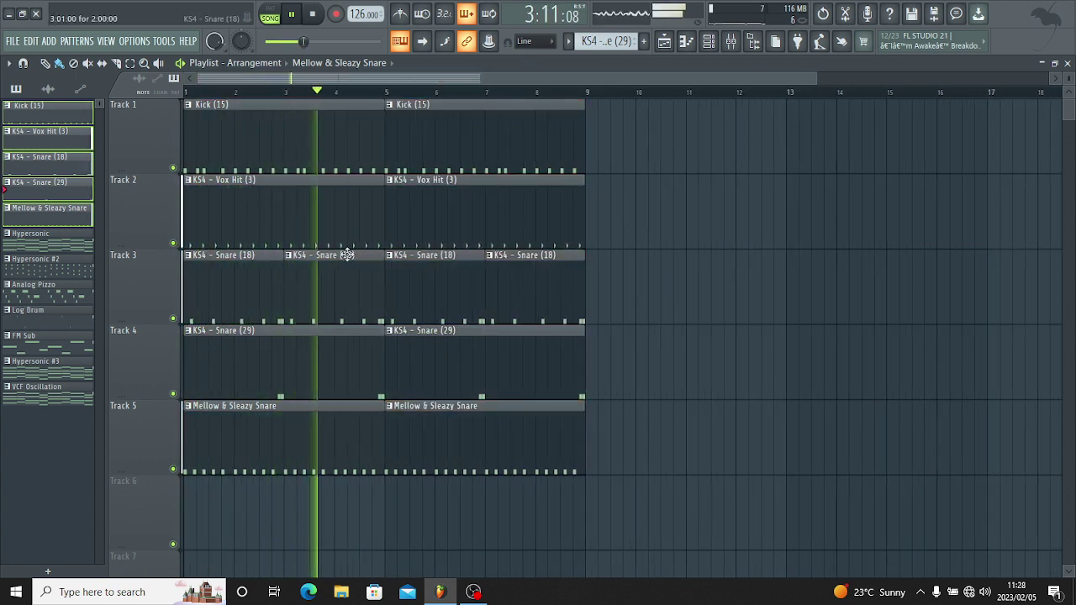
Place the Hypersonic chord pattern on track 6 at bar 9 and duplicate it to bar 13.
click(30, 233)
scroll(720, 420, down, 2)
scroll(550, 354, up, 1)
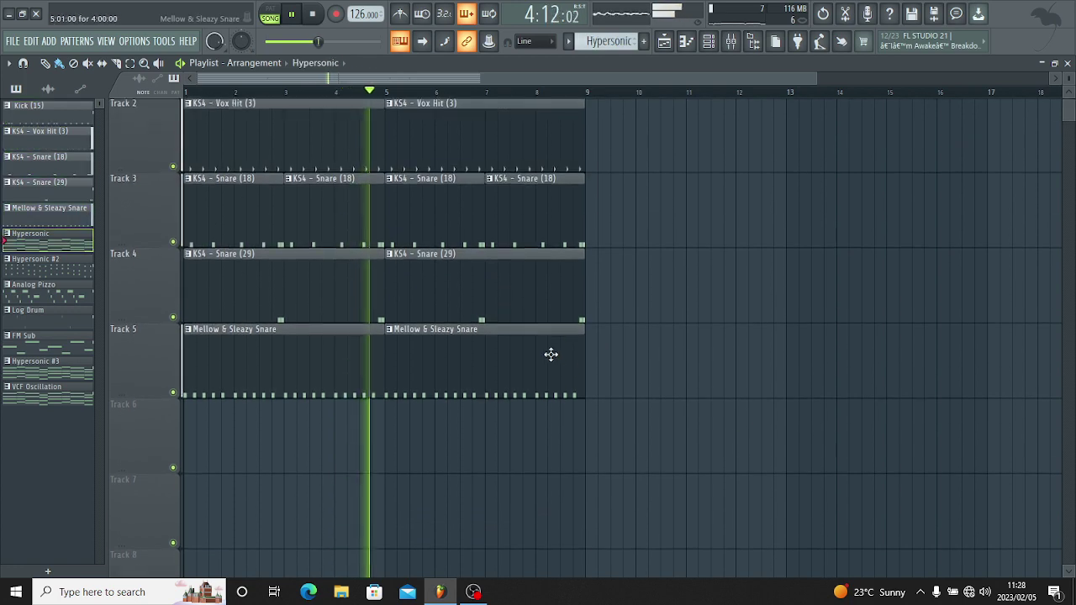
click(593, 432)
key(ctrl+b)
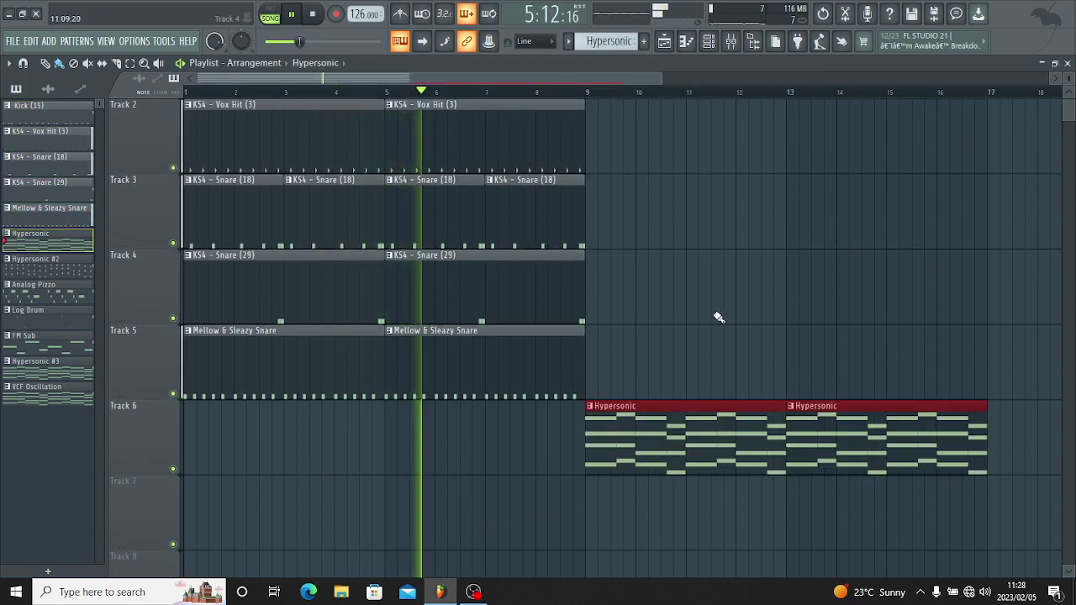
Duplicate all the drum and vox clips on tracks 1 to 5 so they also cover bars 9 to 16.
scroll(718, 317, up, 1)
drag(644, 151, 252, 445)
key(ctrl+b)
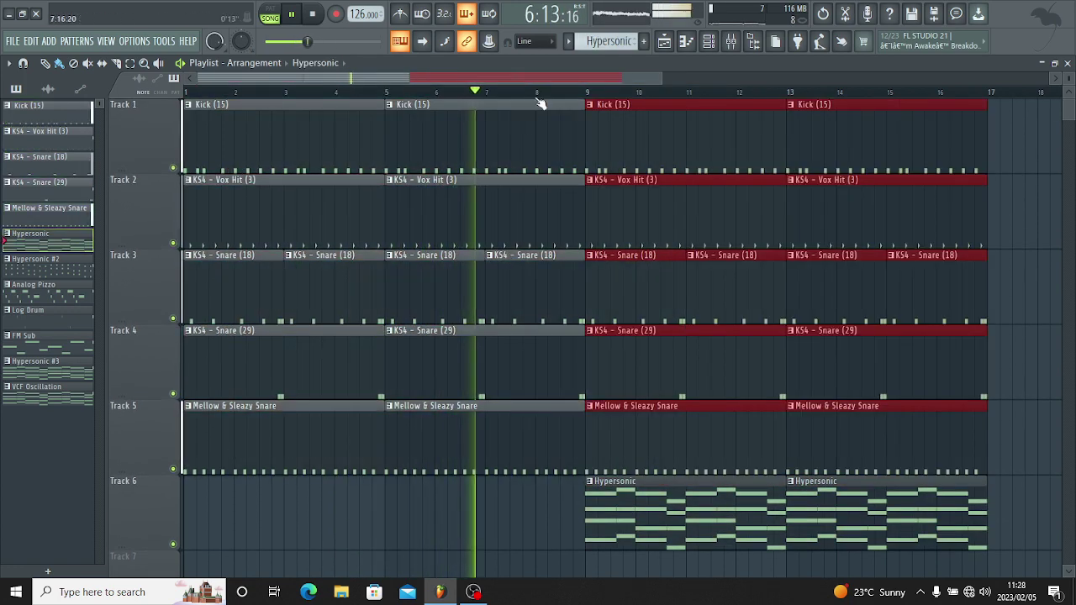
Play the arrangement from bar 7 to check the chord entry, and look at the Hypersonic notes in the piano roll.
scroll(504, 78, down, 4)
scroll(368, 194, down, 1)
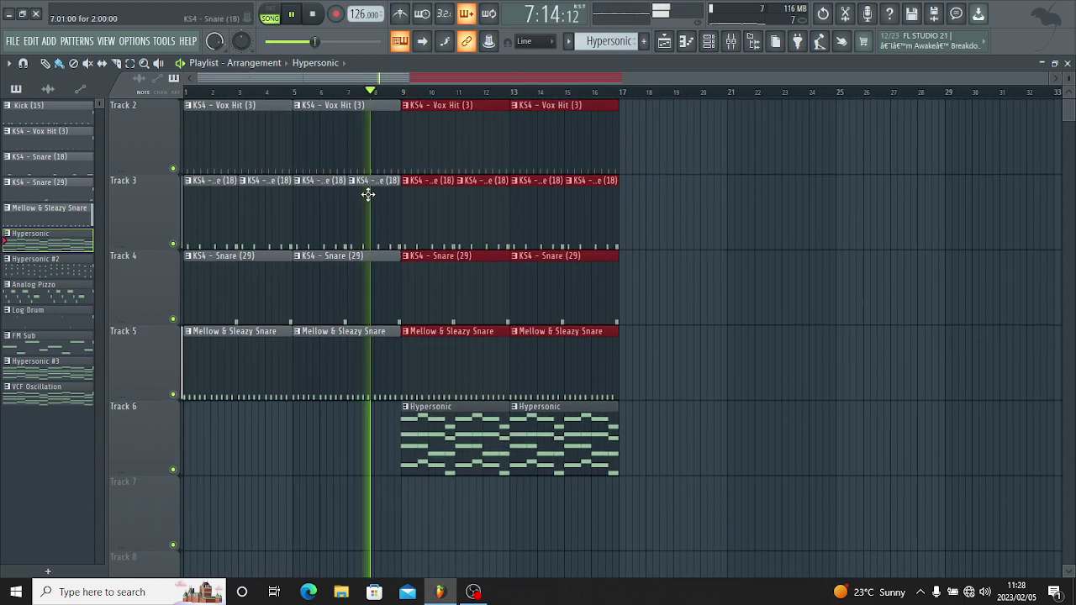
click(349, 93)
click(531, 299)
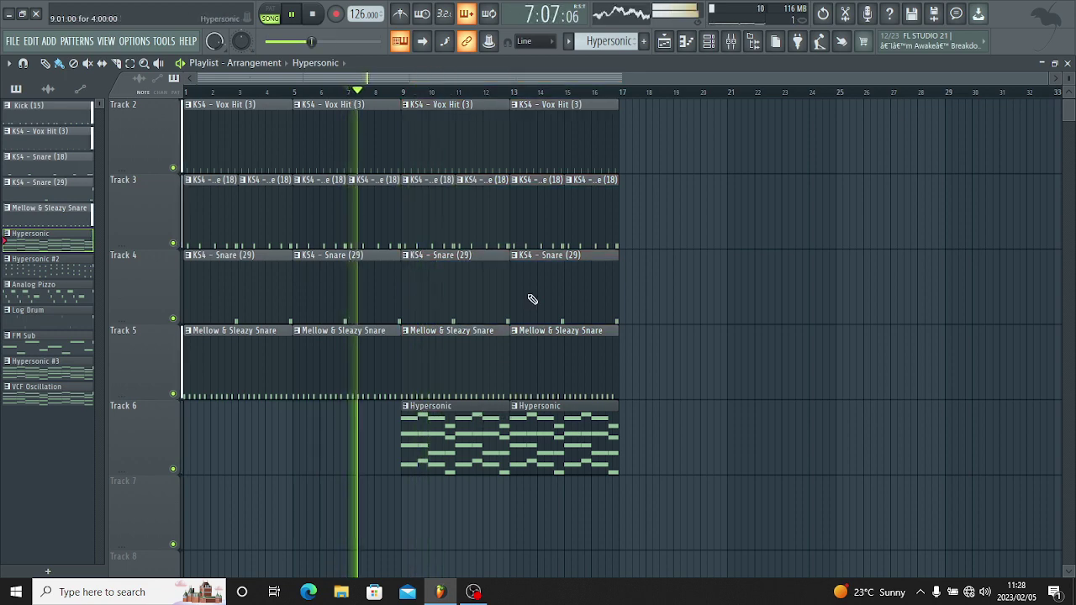
key(F7)
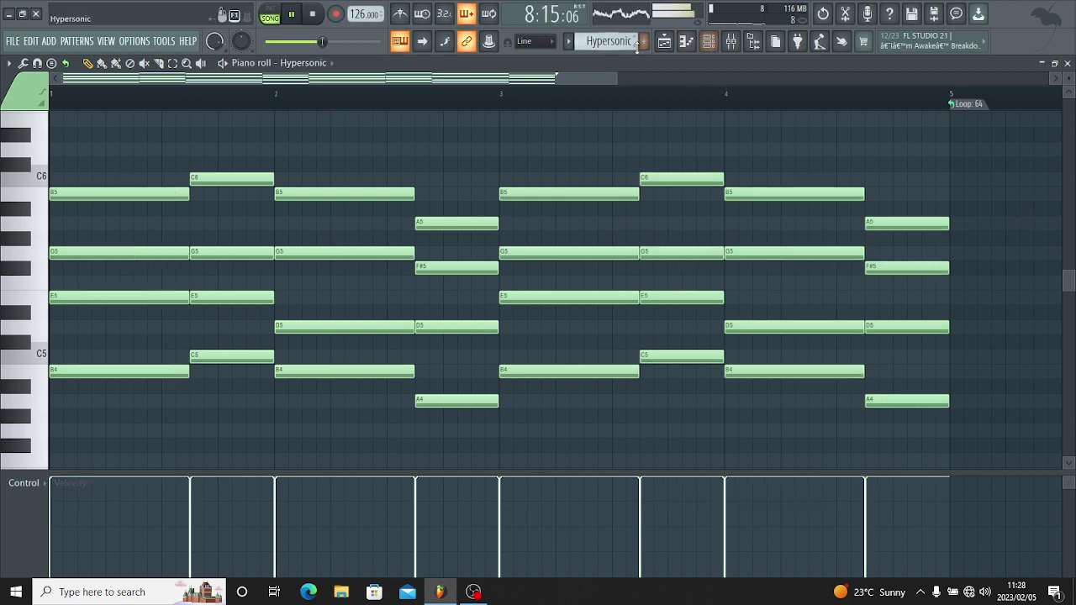
click(696, 44)
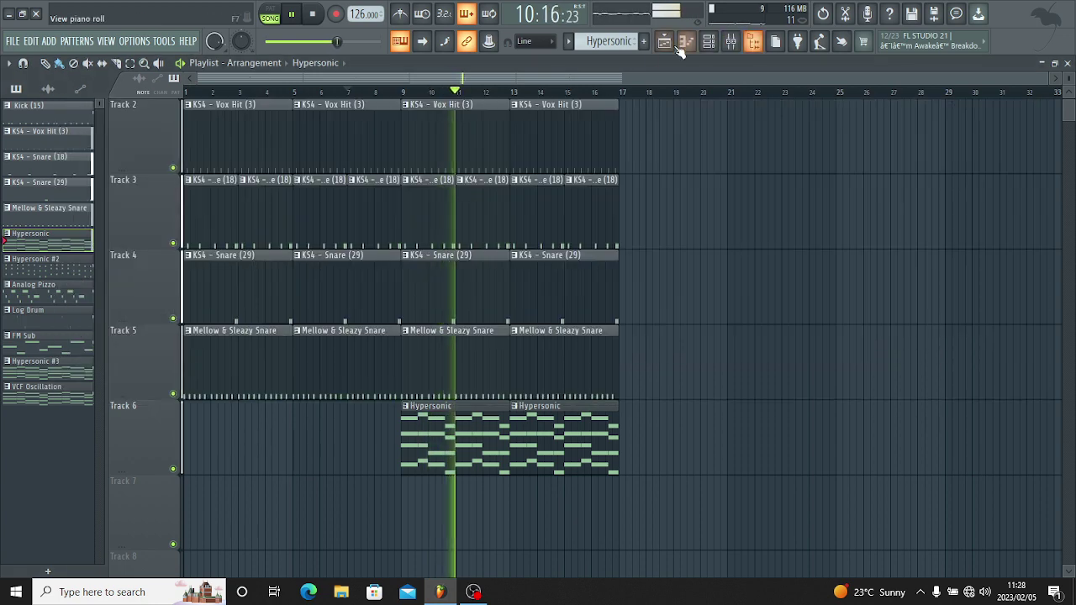
key(space)
Add a Purity instrument channel and switch its preset list from the Drum Loop category to Drum.
click(708, 42)
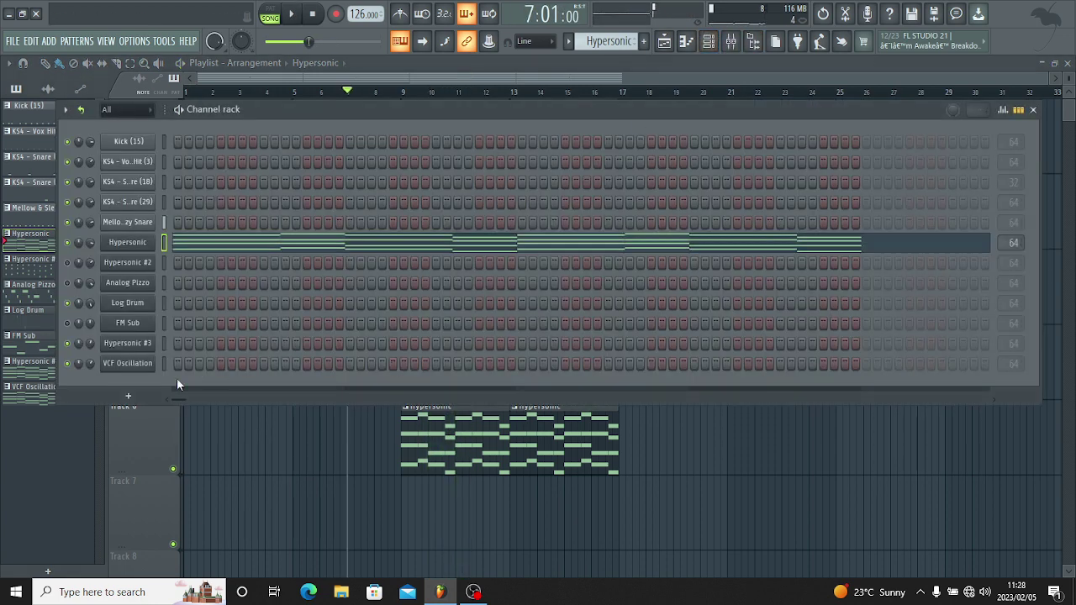
click(153, 398)
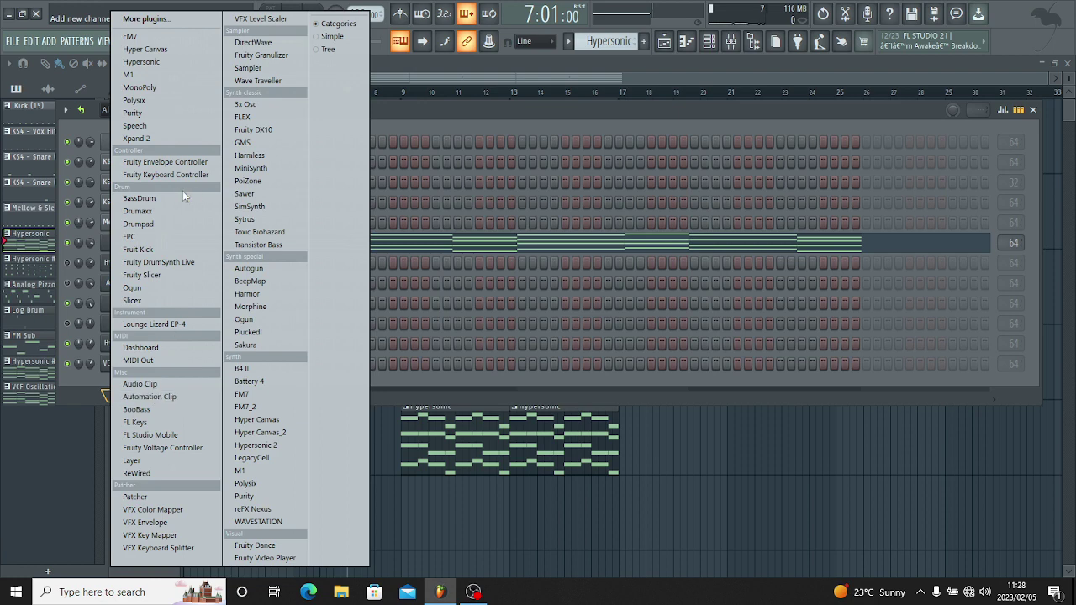
click(163, 114)
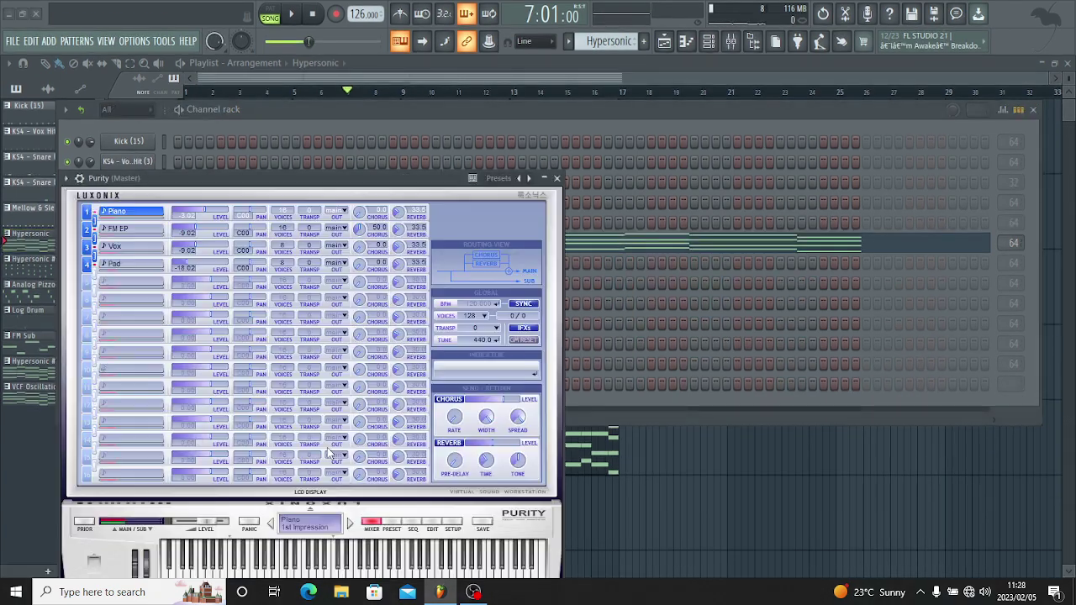
click(393, 527)
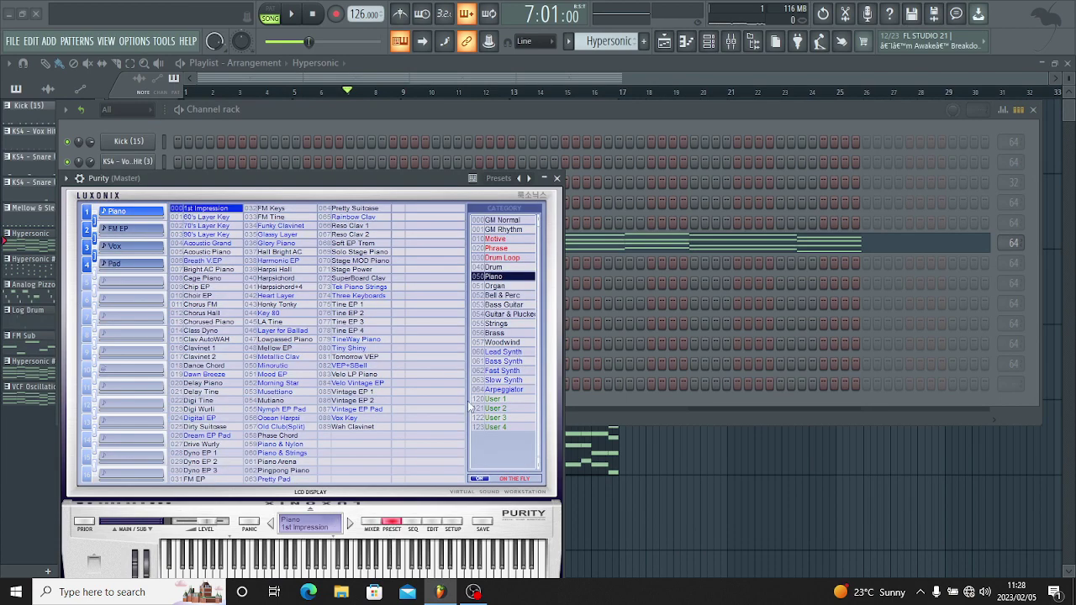
click(503, 258)
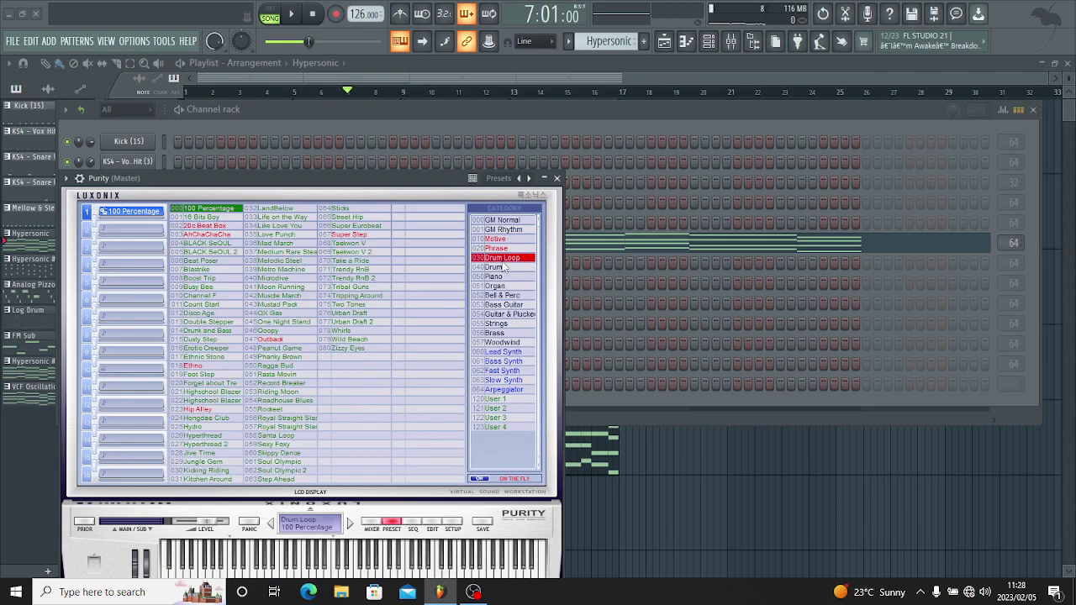
click(503, 267)
Return to the arrangement, start song playback and create a new empty pattern for the Purity part.
click(646, 481)
key(space)
click(609, 41)
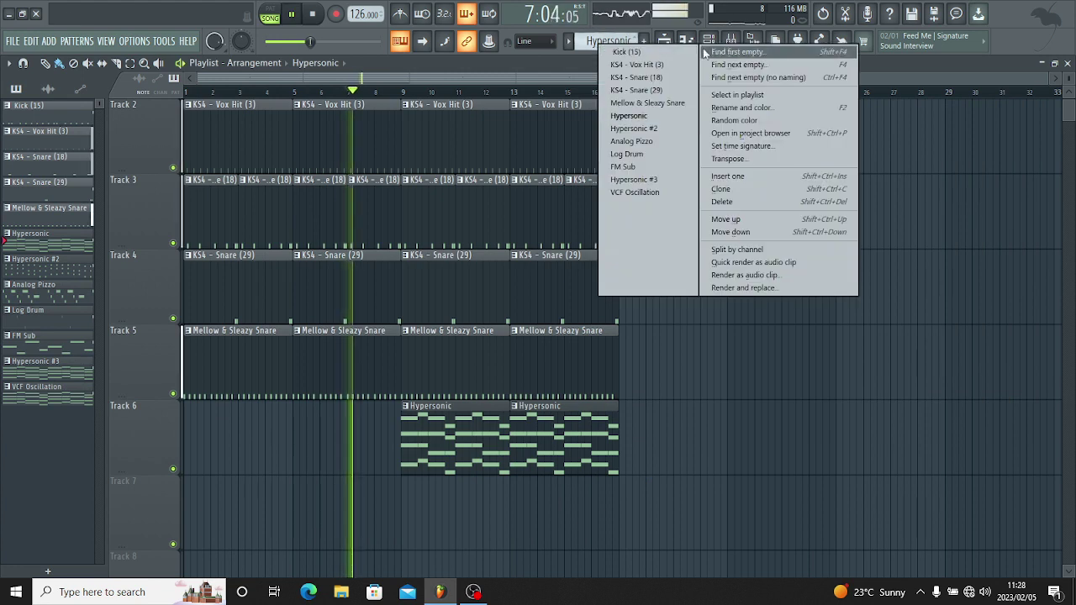
click(769, 54)
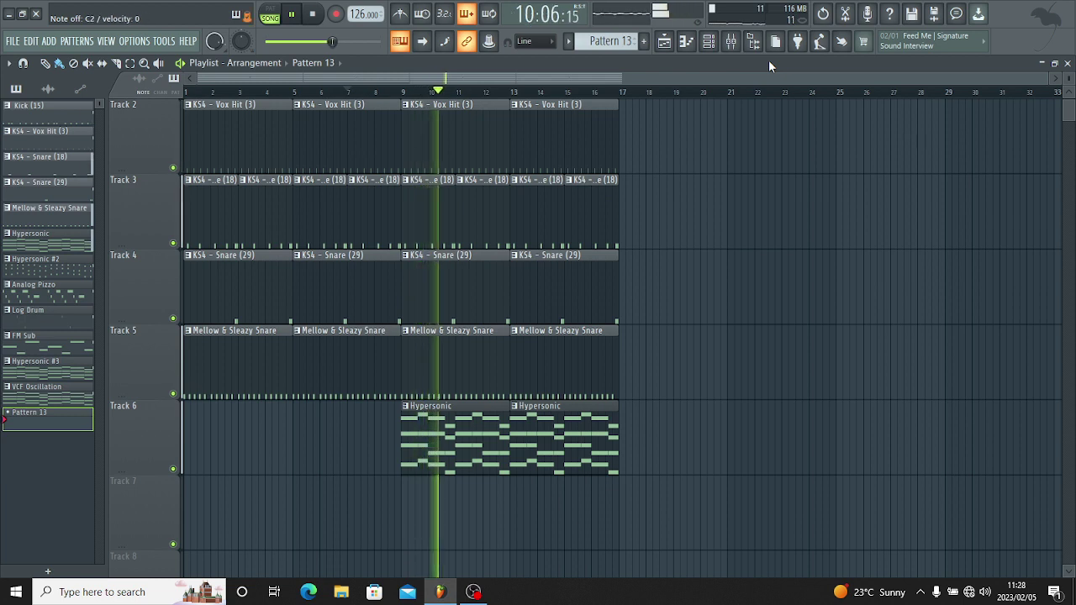
Record a long low Purity note into Pattern 13 on track 7 from bar 7, and open it in the piano roll.
click(313, 90)
click(335, 14)
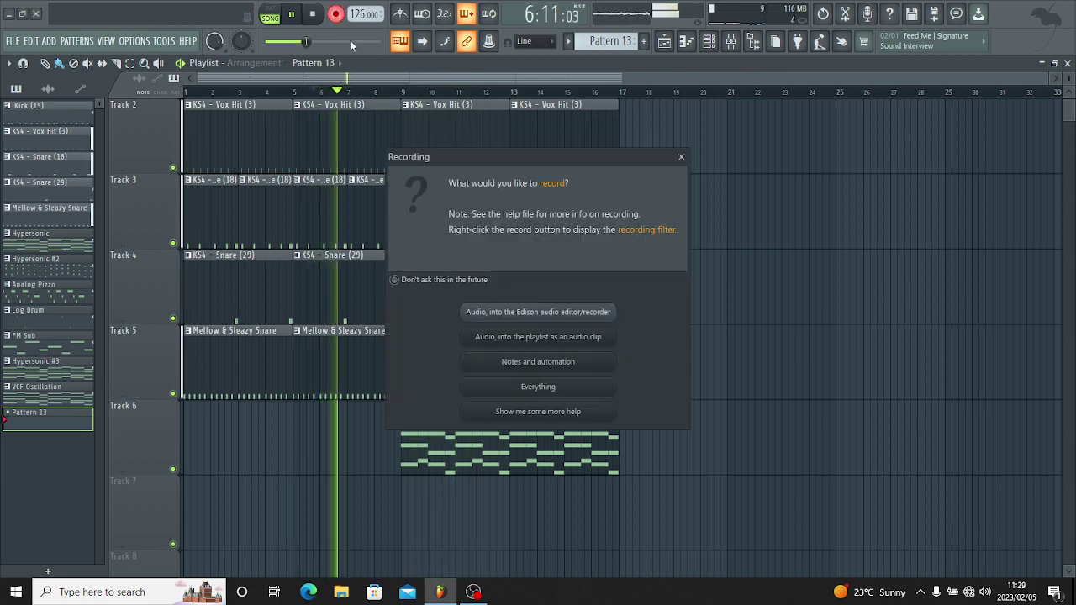
click(681, 157)
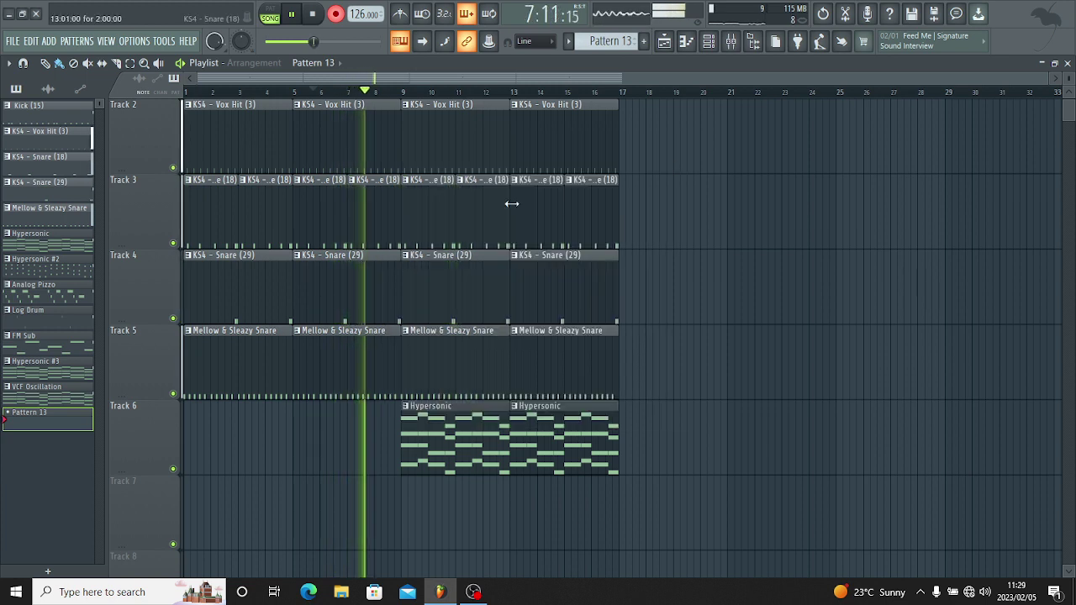
key(z)
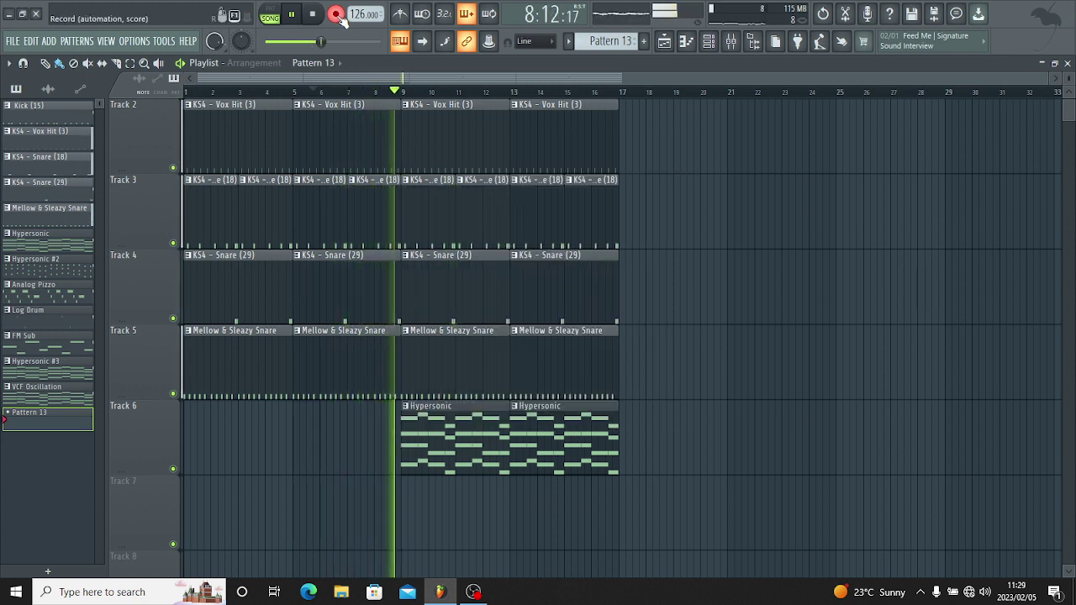
double_click(392, 501)
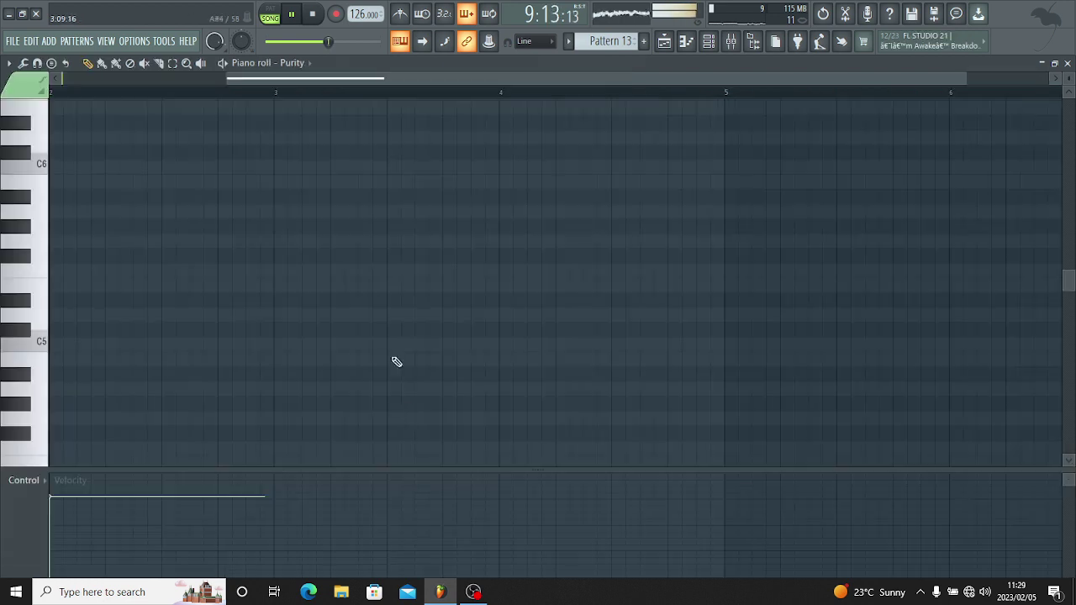
Draw an A4 note at bar 3 of the Purity pattern, play it back and return to the playlist.
key(space)
scroll(443, 239, up, 1)
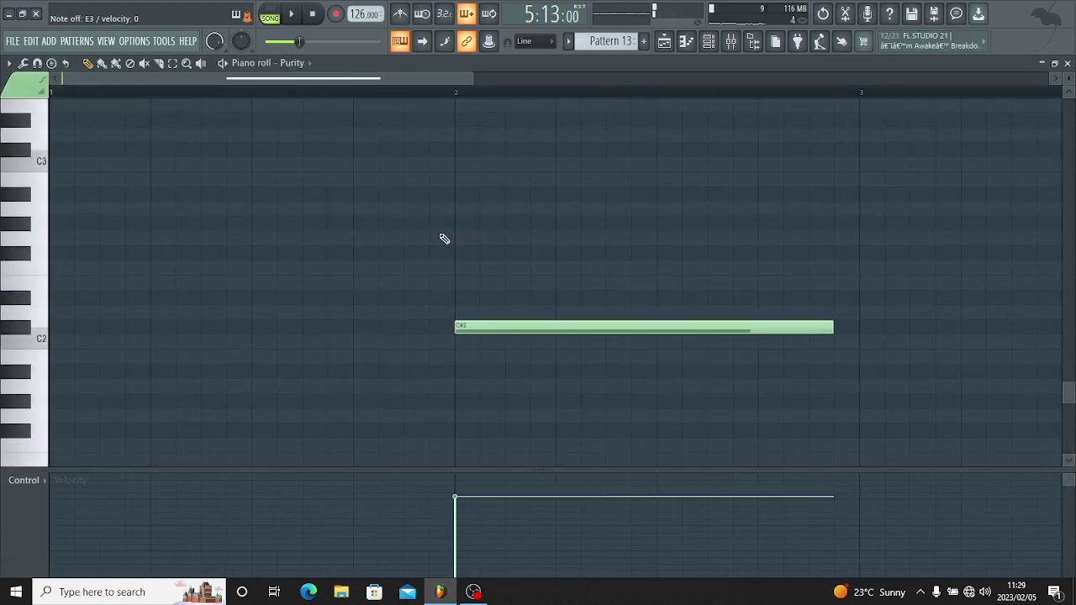
scroll(444, 238, up, 5)
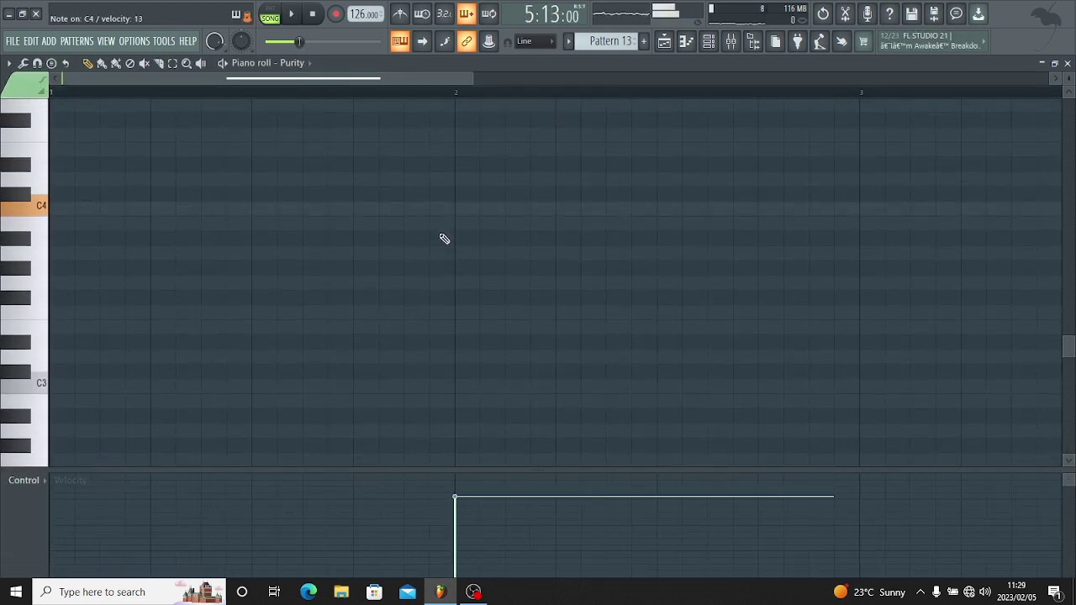
scroll(444, 238, up, 3)
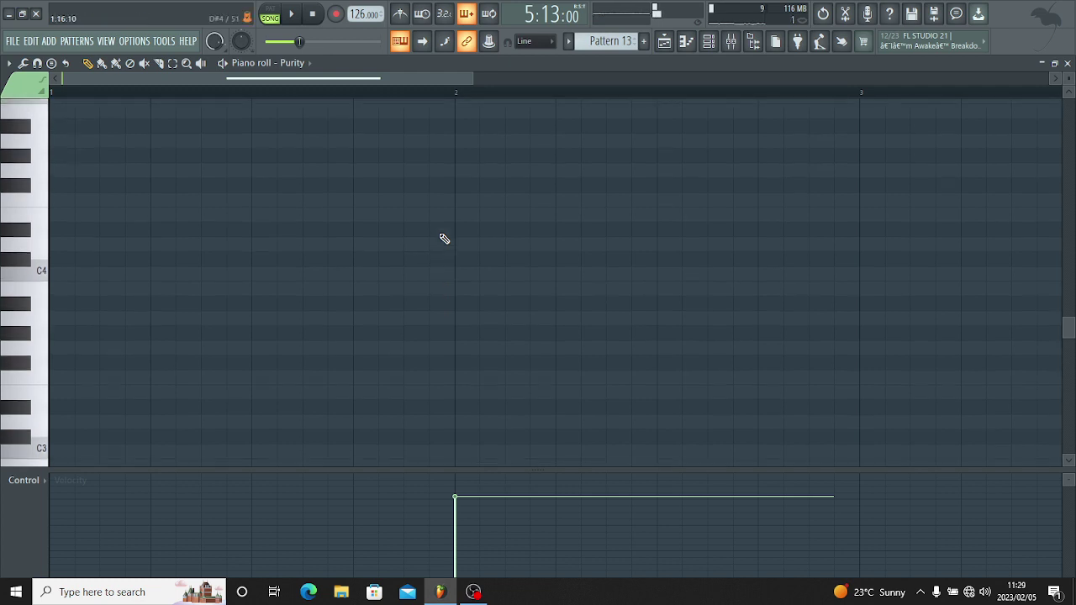
click(863, 210)
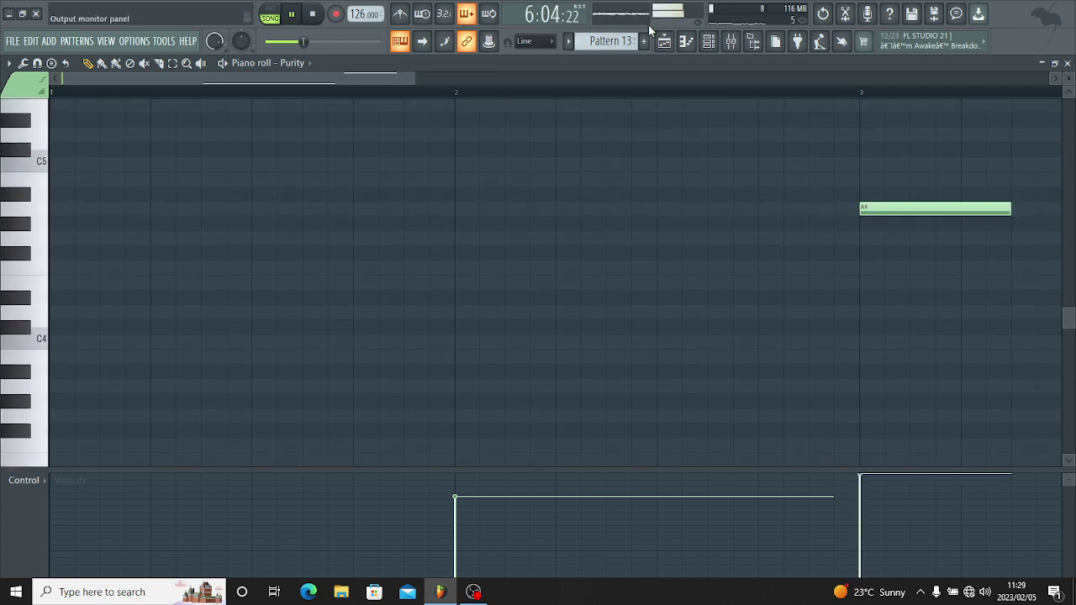
scroll(592, 75, down, 3)
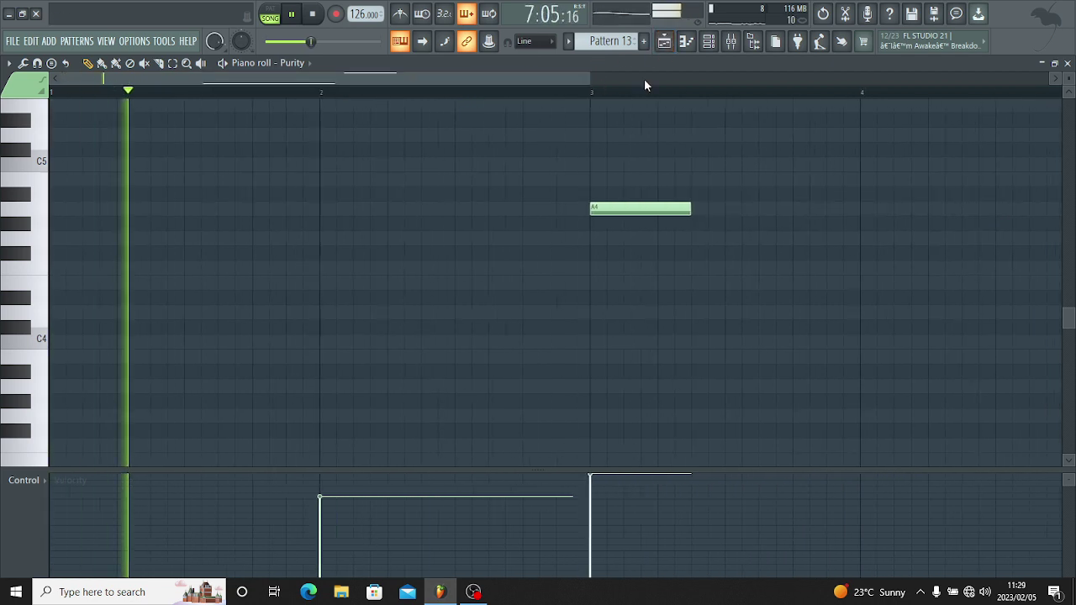
scroll(597, 178, down, 2)
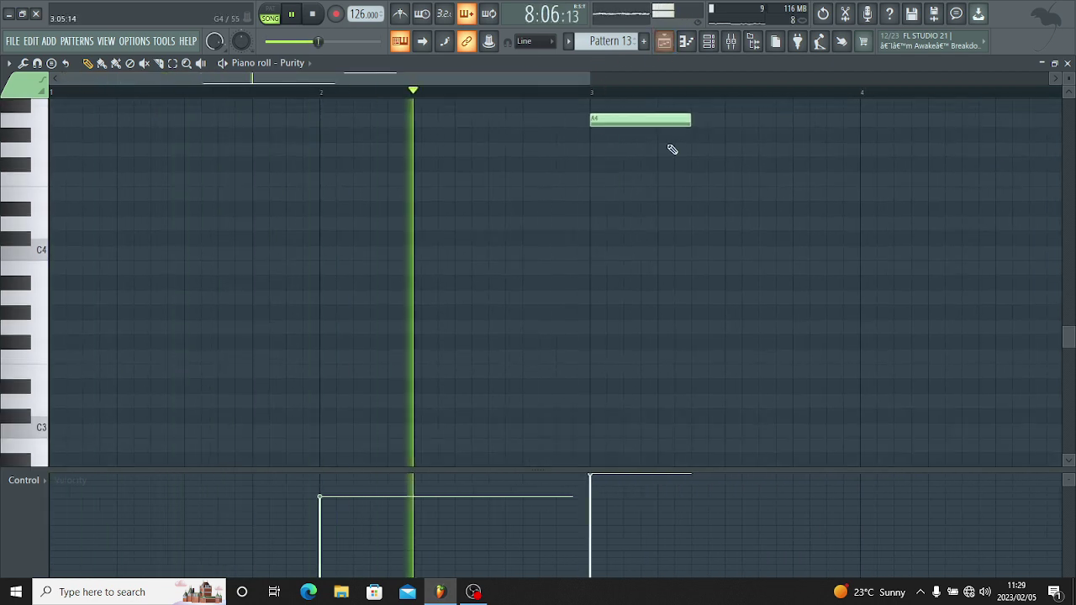
scroll(671, 135, down, 2)
key(F5)
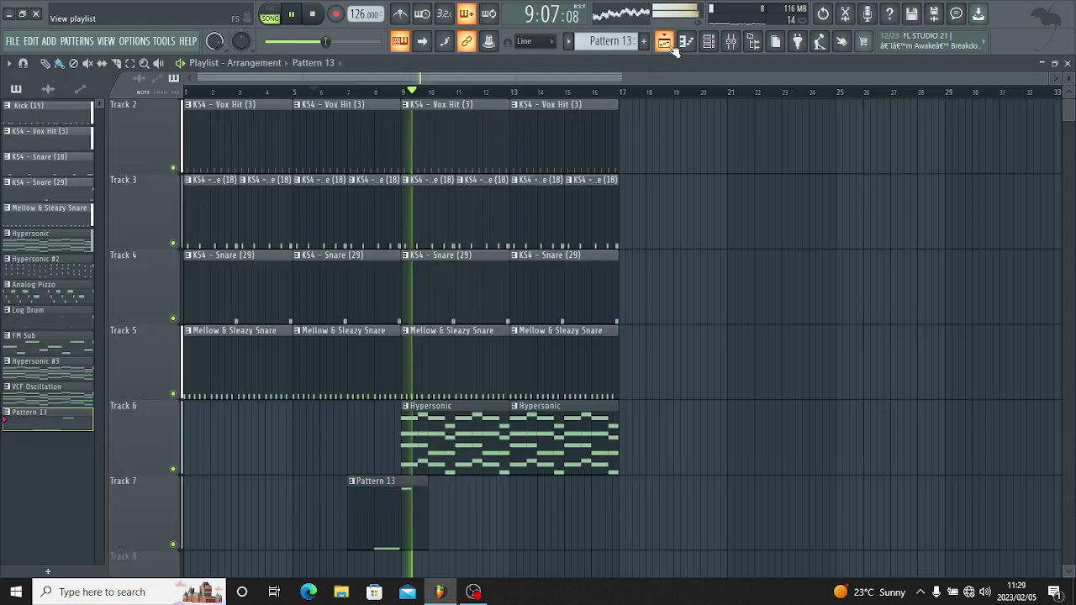
Duplicate the clips of bars 9 to 16 on tracks 1 to 6 so they also fill bars 17 to 24.
scroll(514, 74, up, 2)
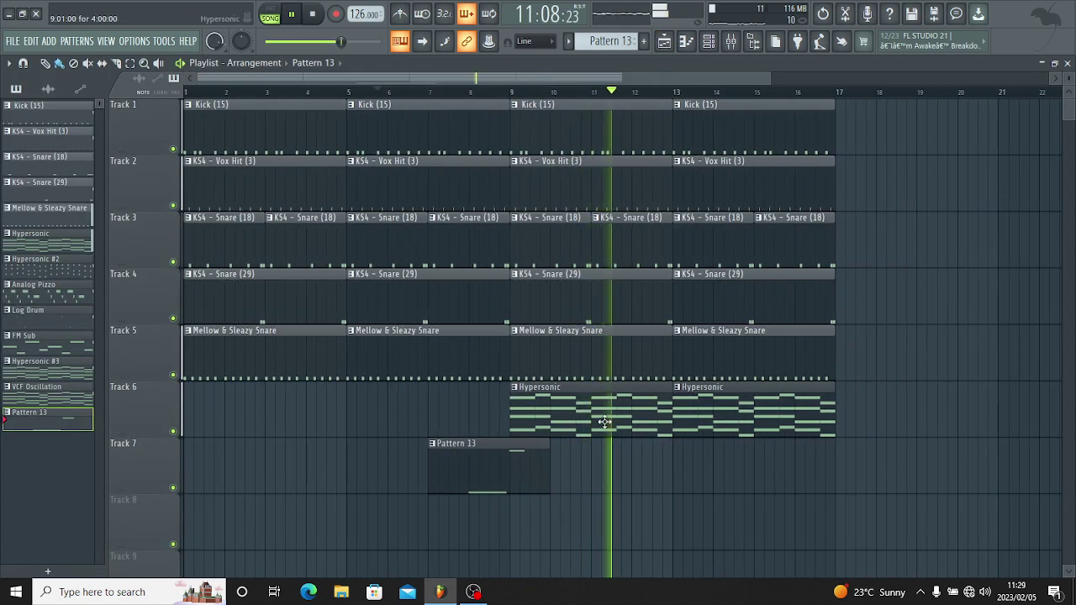
drag(596, 439, 876, 95)
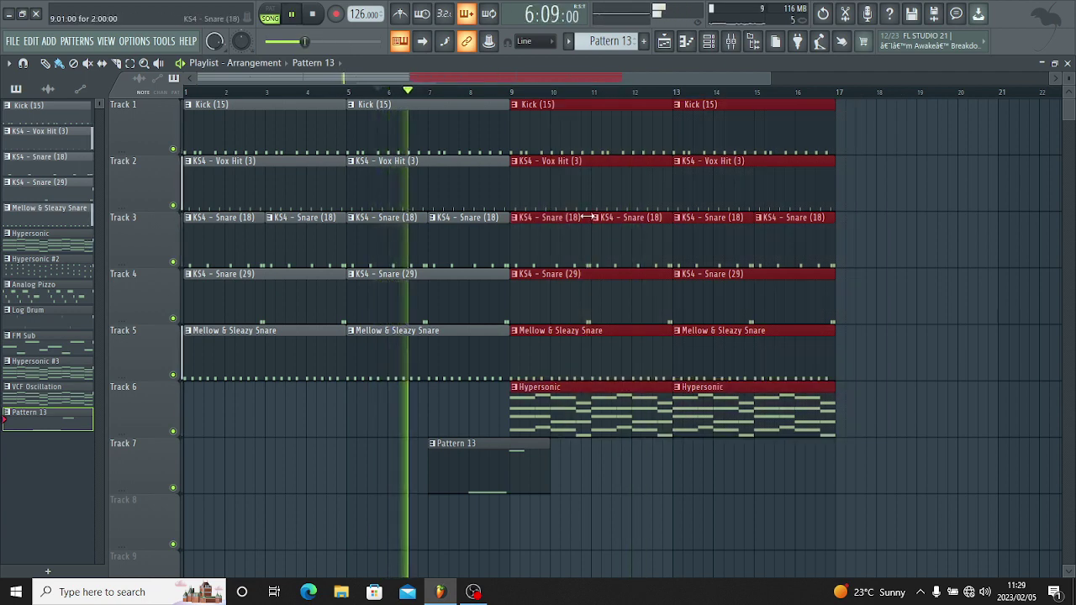
key(ctrl+b)
scroll(560, 70, down, 3)
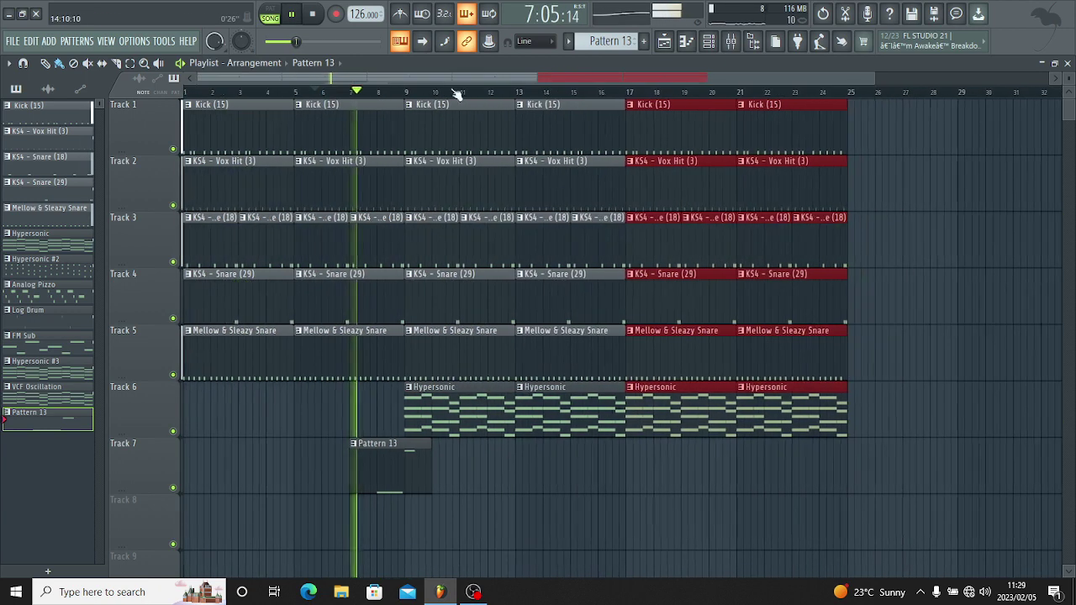
Place the Log Drum pattern on track 8 at bar 9, shorten it to two bars and repeat it at bar 13.
click(19, 335)
click(25, 309)
scroll(359, 384, down, 2)
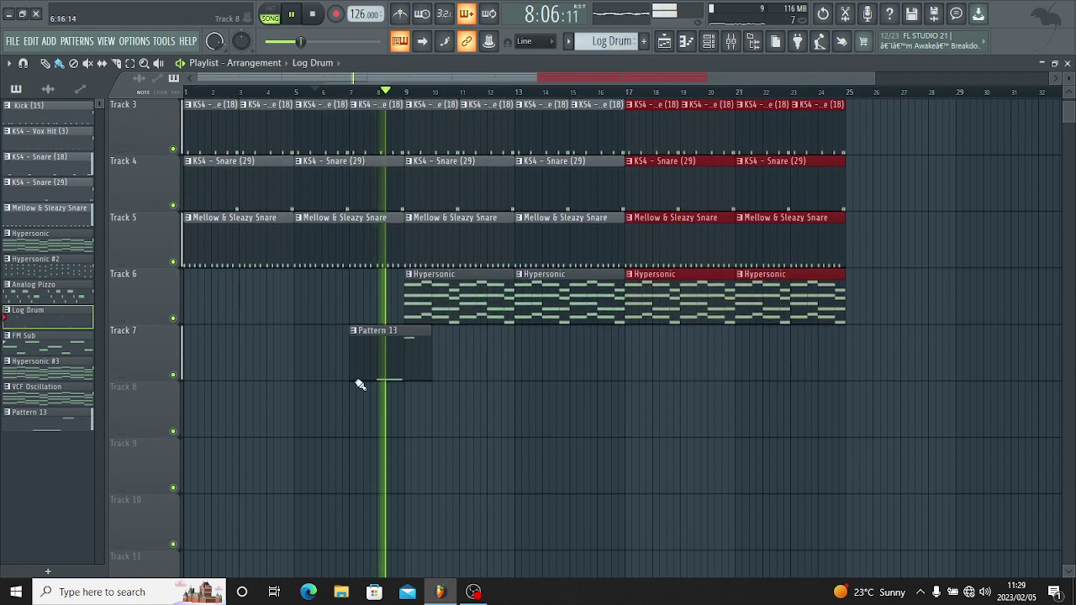
click(411, 409)
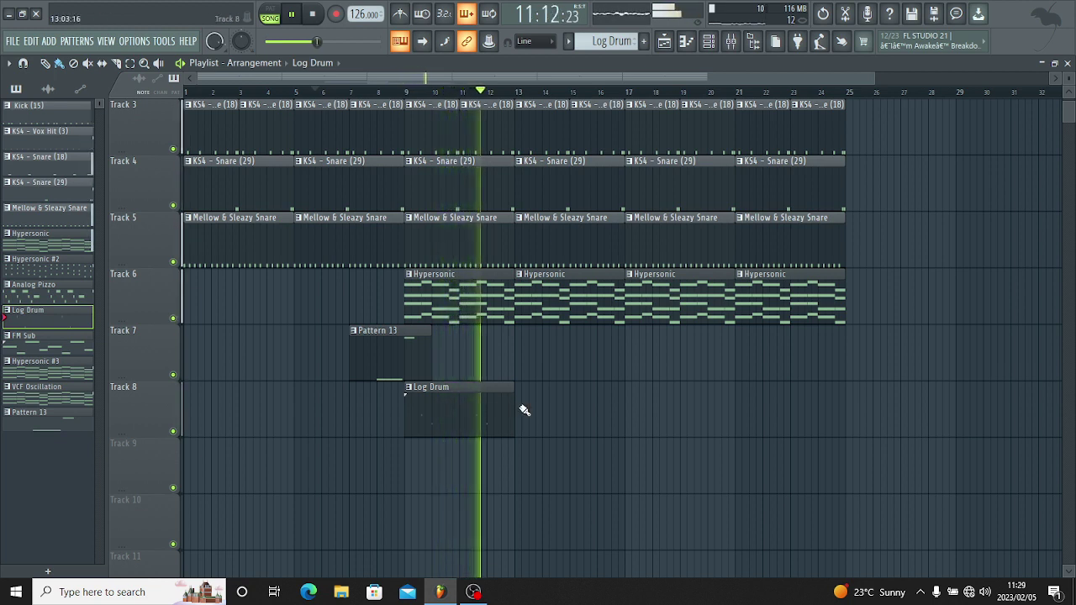
drag(514, 410, 460, 425)
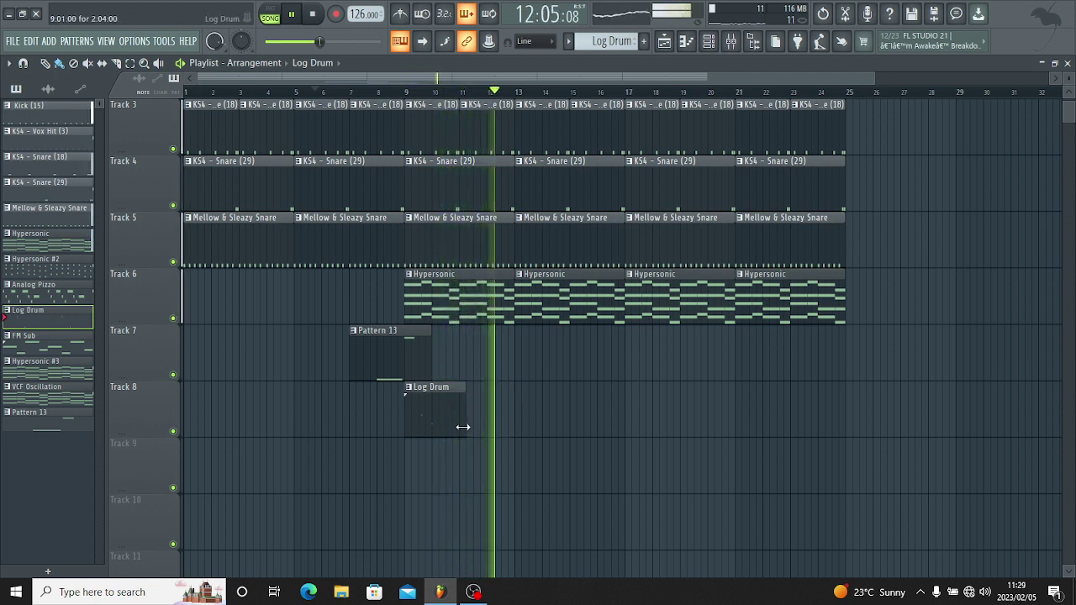
click(538, 408)
Copy the Pattern 13 clip on track 7 to bar 15 and play the song from there.
scroll(563, 315, up, 2)
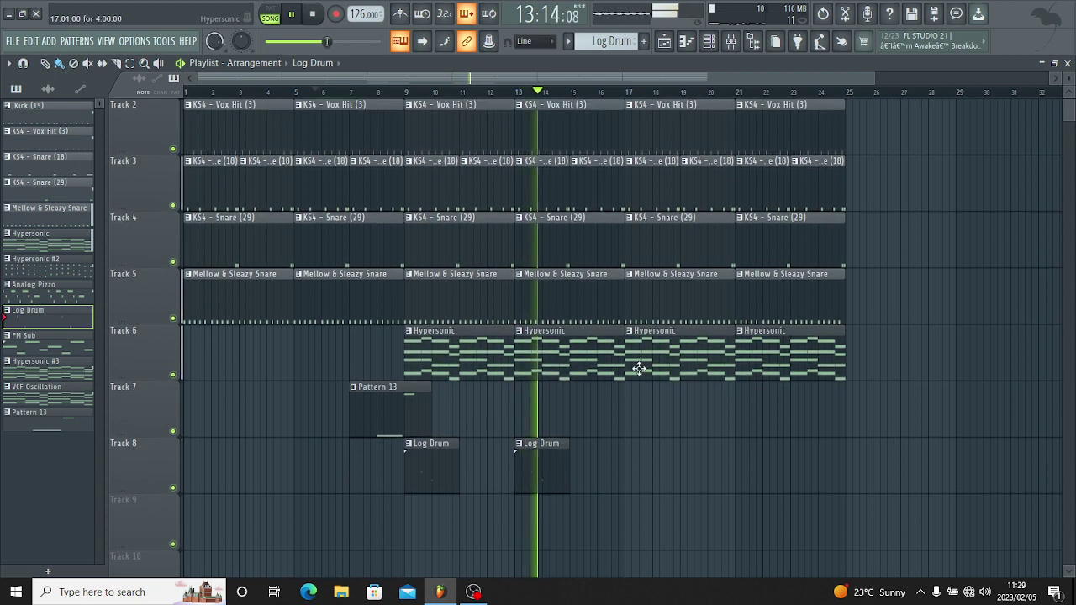
drag(391, 454, 610, 466)
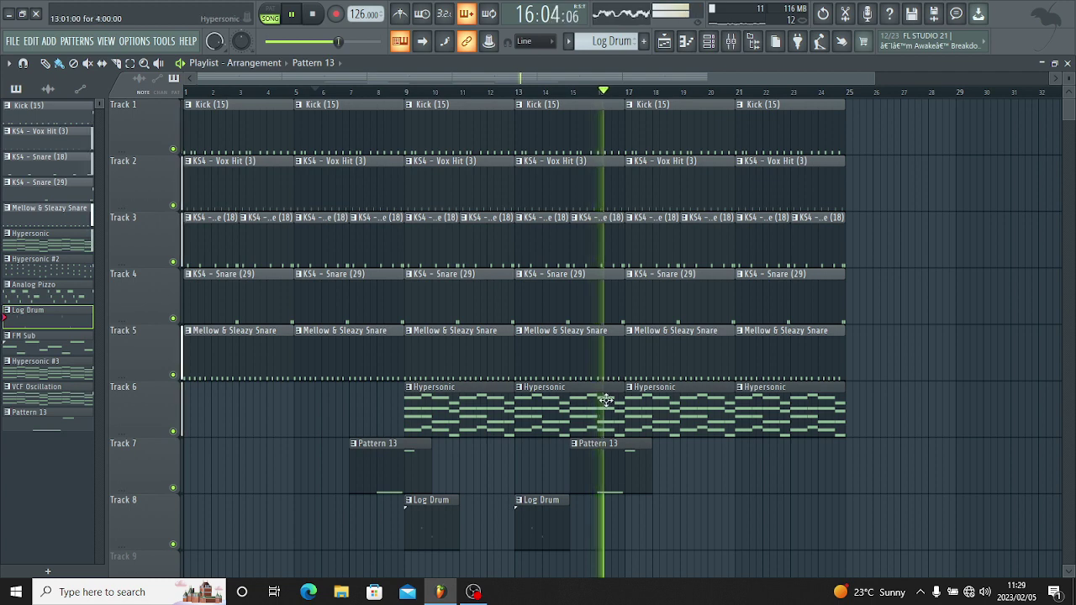
click(569, 92)
Place the FM Sub bass pattern on track 9 at bars 17 and 21.
scroll(336, 336, down, 1)
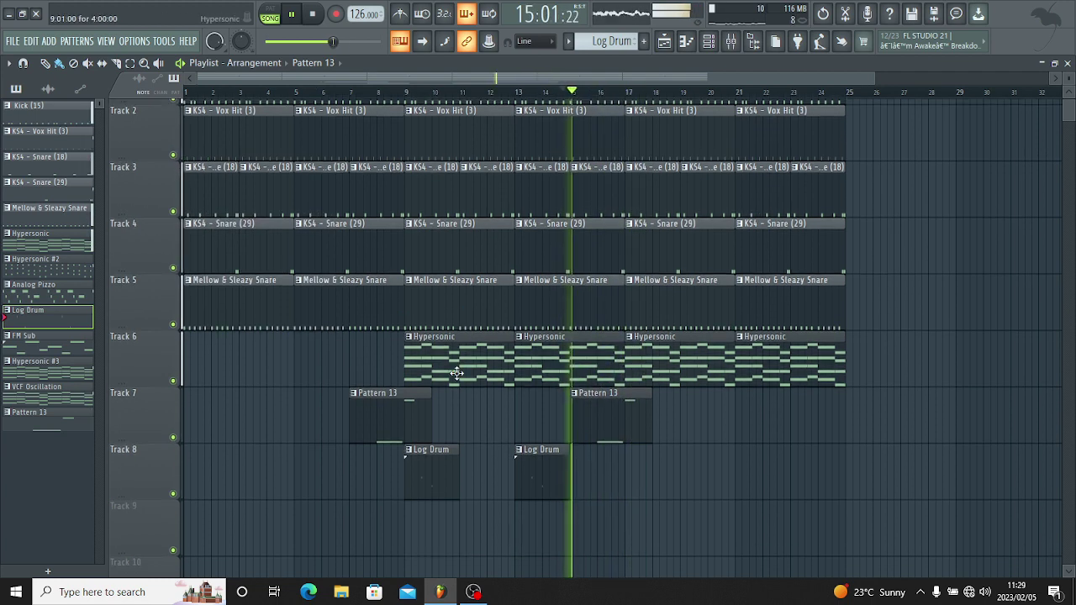
click(93, 344)
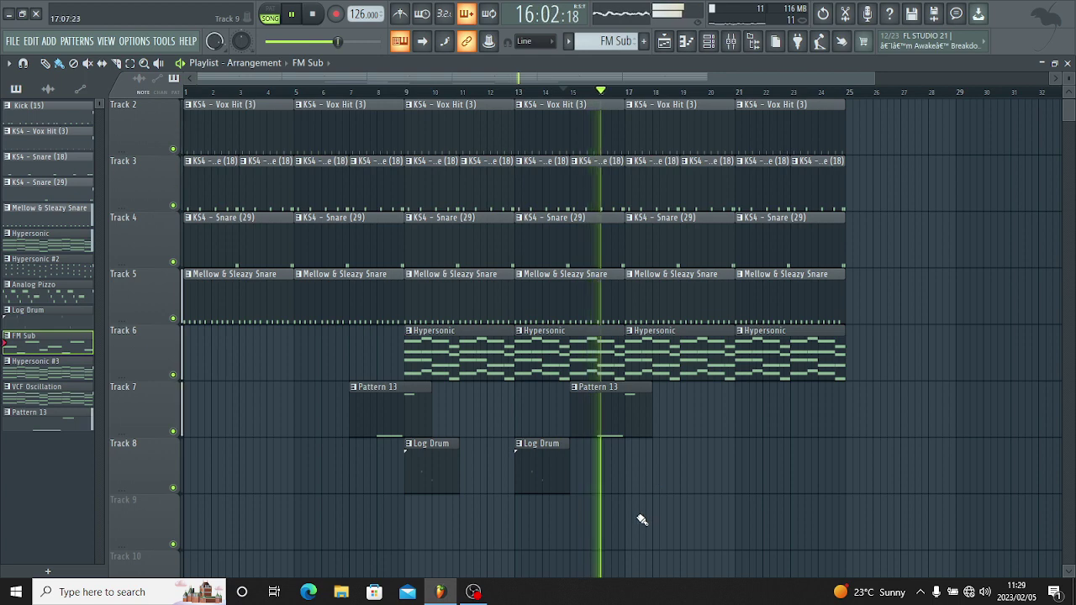
click(633, 525)
click(741, 524)
scroll(633, 122, up, 1)
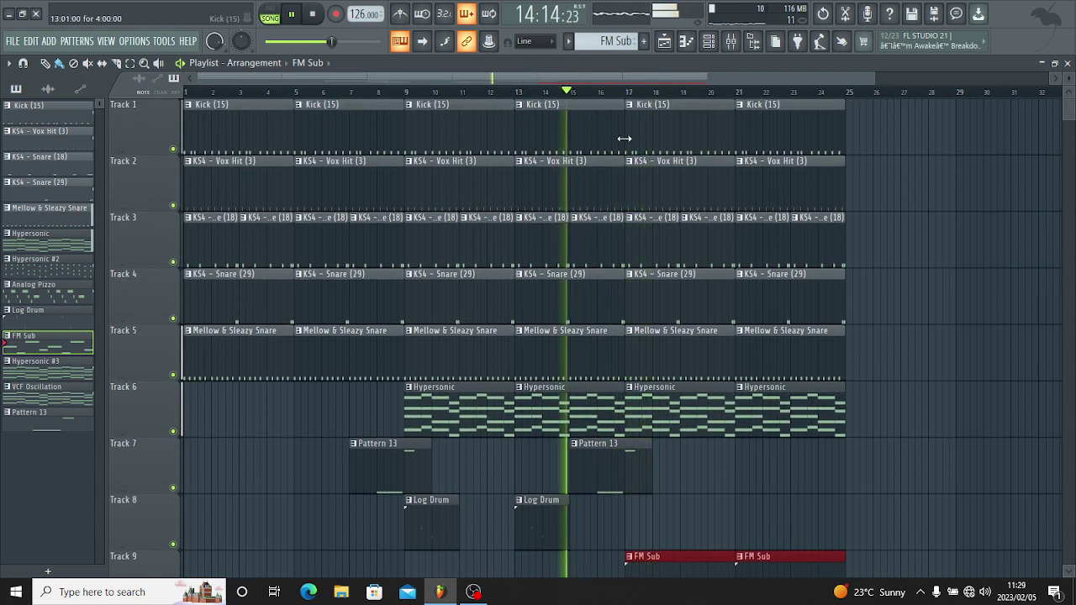
Trim the ends of the drum and vox clips on tracks 1 to 5 just before bar 17, and check the FM Sub notes in the channel rack.
drag(623, 139, 590, 336)
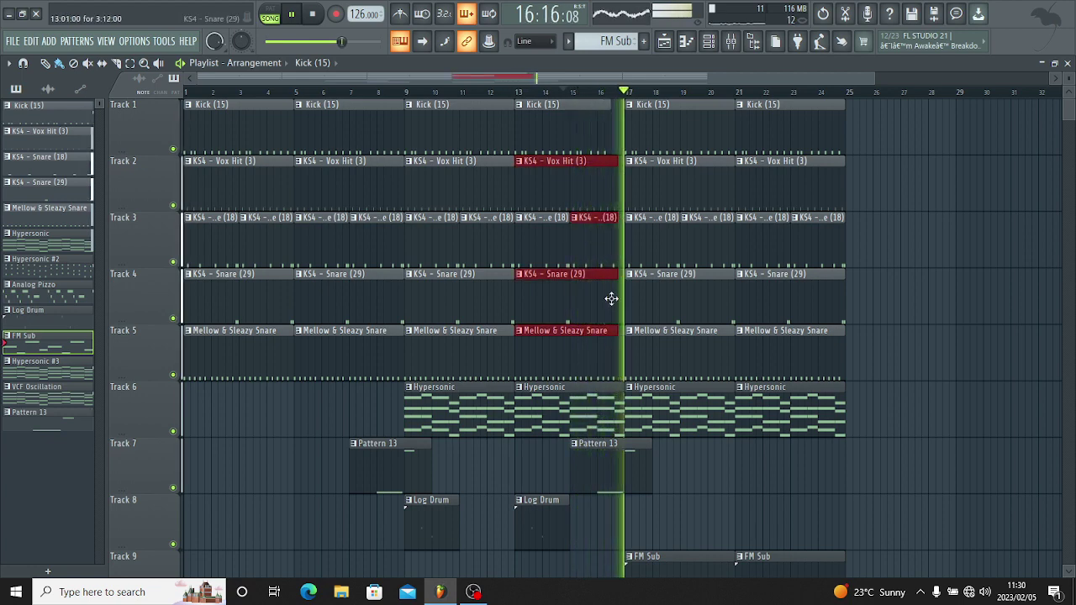
click(708, 42)
click(721, 42)
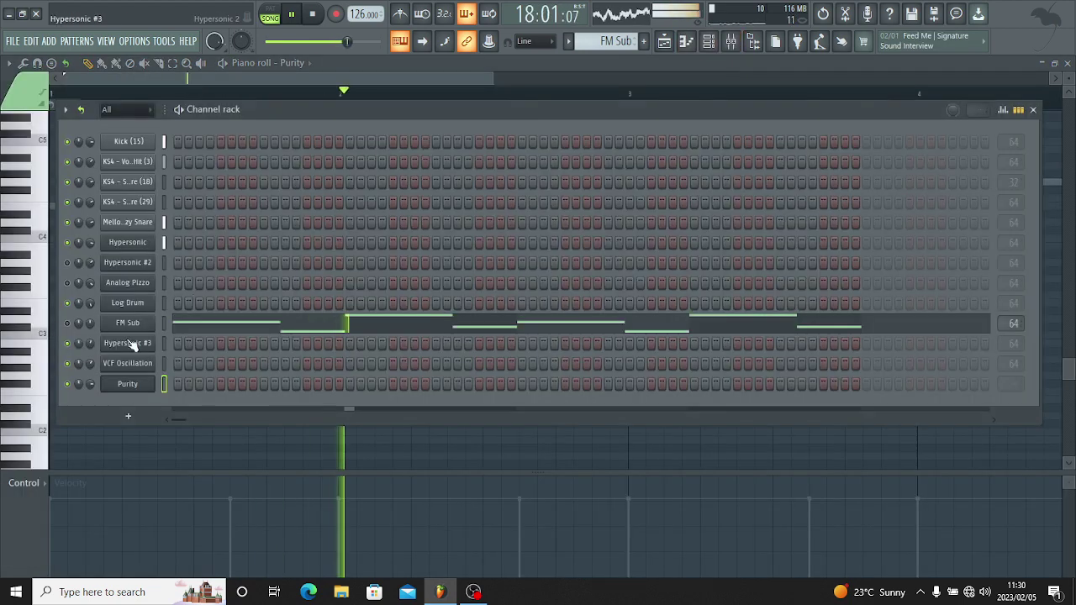
click(664, 41)
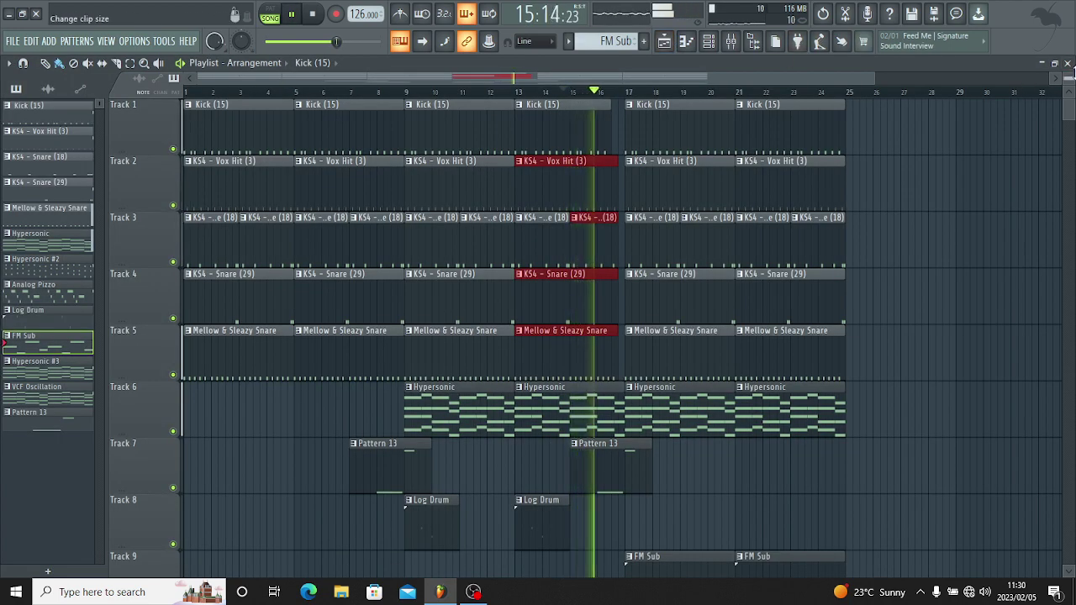
scroll(1069, 71, down, 2)
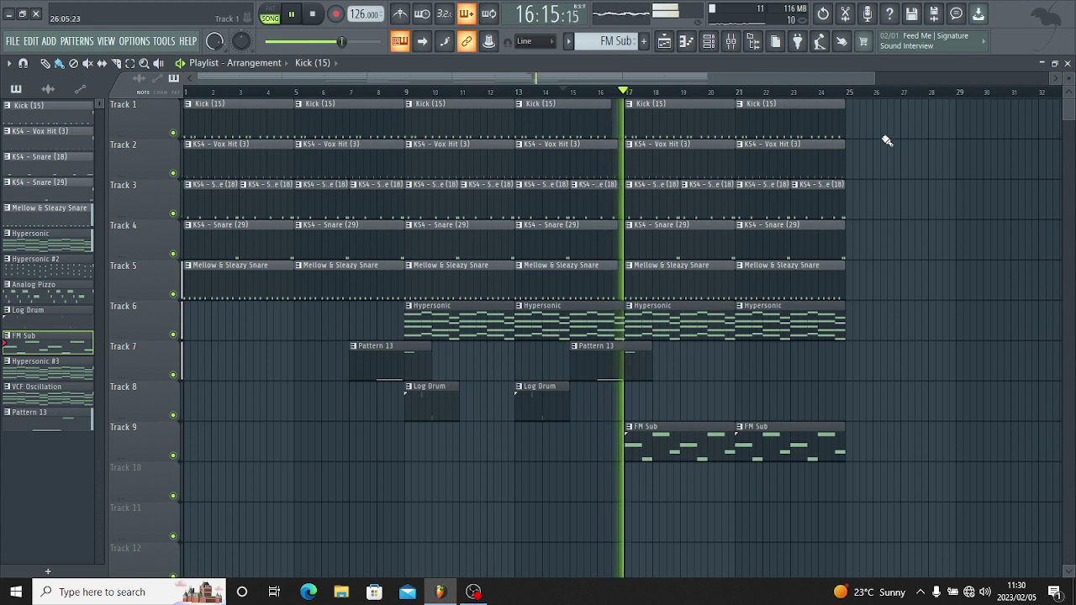
drag(878, 134, 746, 511)
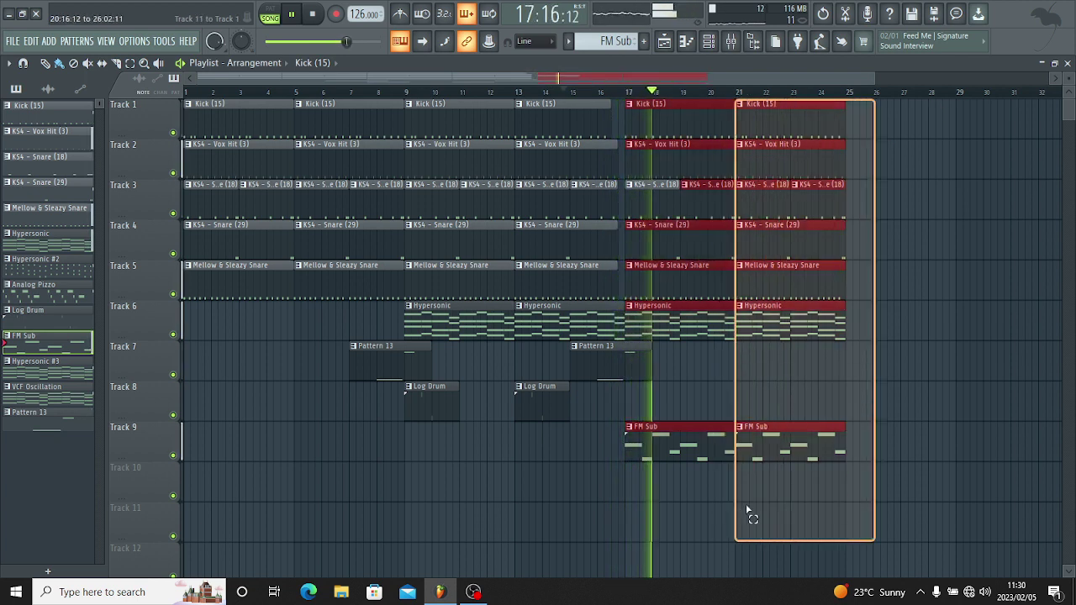
click(876, 468)
key(space)
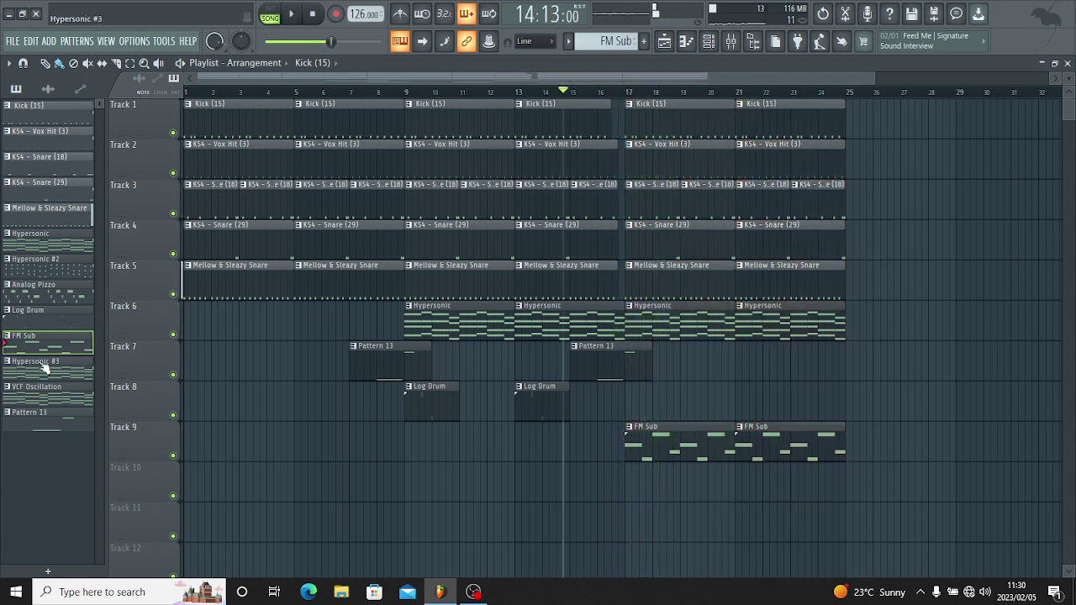
Start song playback and place the Hypersonic #3 pattern on track 10 at bars 17 and 21.
click(66, 371)
key(space)
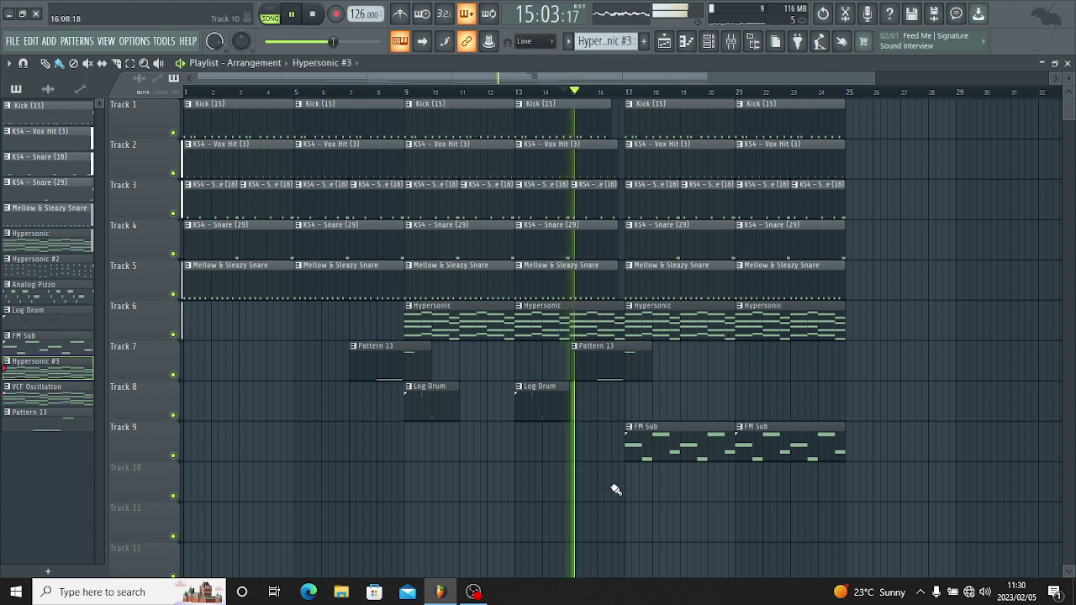
click(631, 482)
click(775, 488)
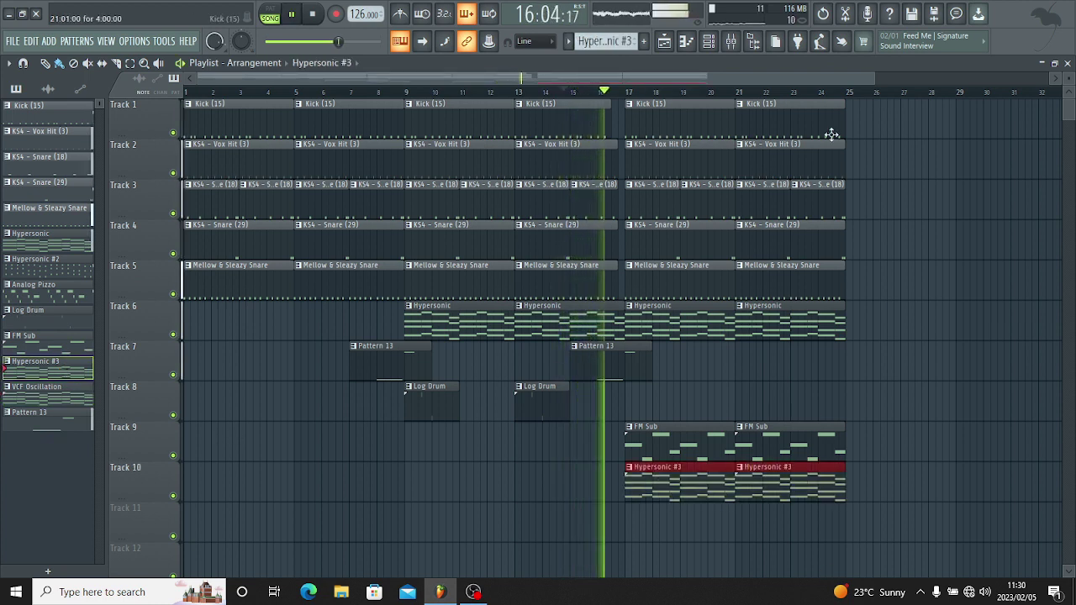
Select all clips from bar 17 to bar 24 on tracks 1 to 6, 9 and 10 and duplicate them at bar 25.
drag(833, 135, 674, 505)
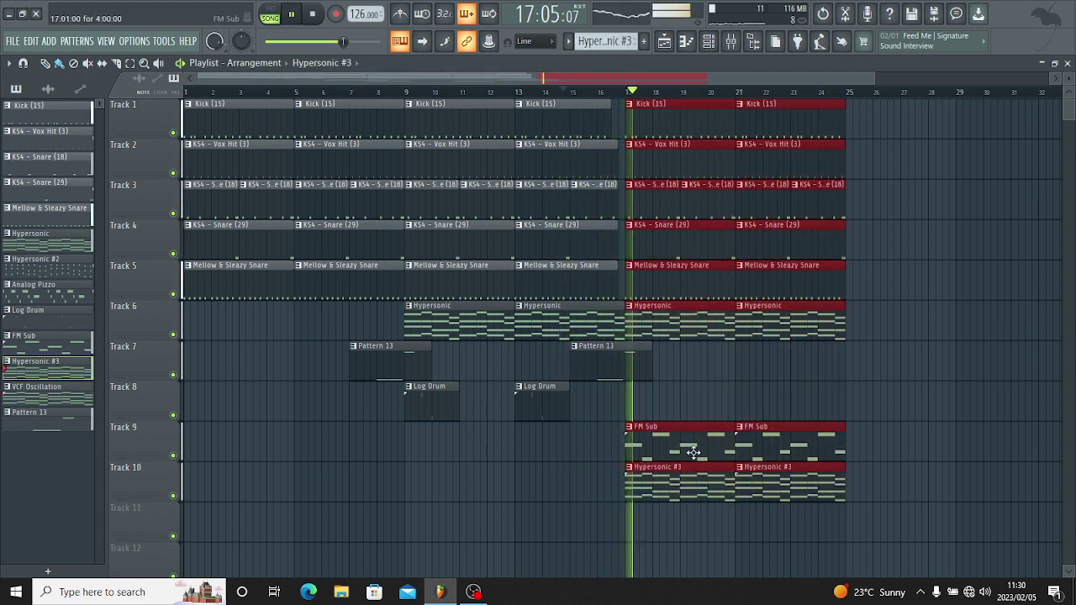
key(ctrl+b)
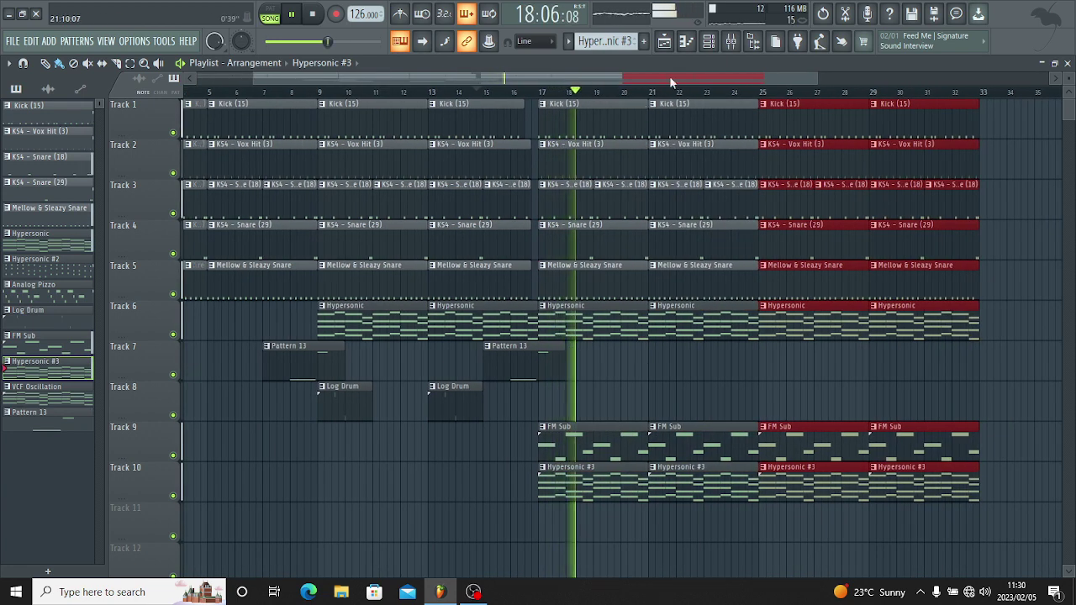
scroll(679, 105, down, 4)
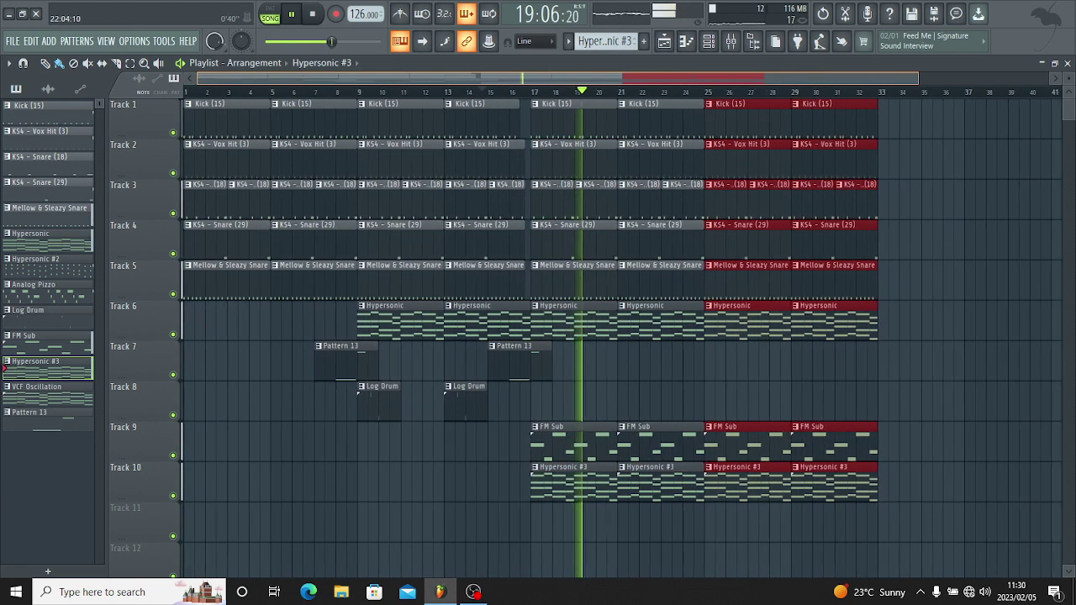
click(932, 277)
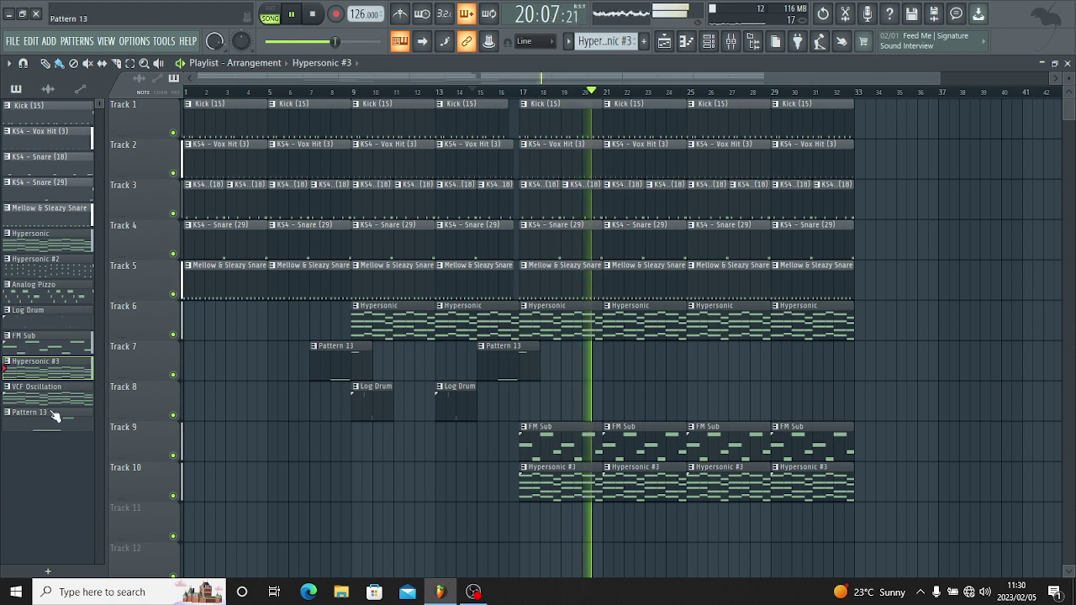
Place the Pattern 13 clip on track 7 at bar 23.
click(505, 375)
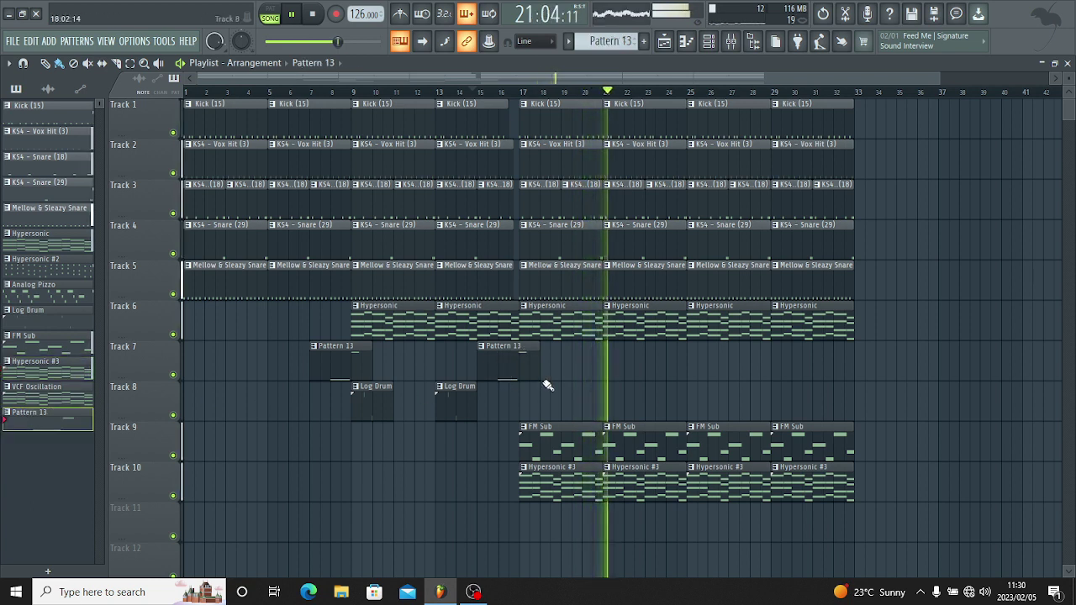
click(651, 361)
click(50, 337)
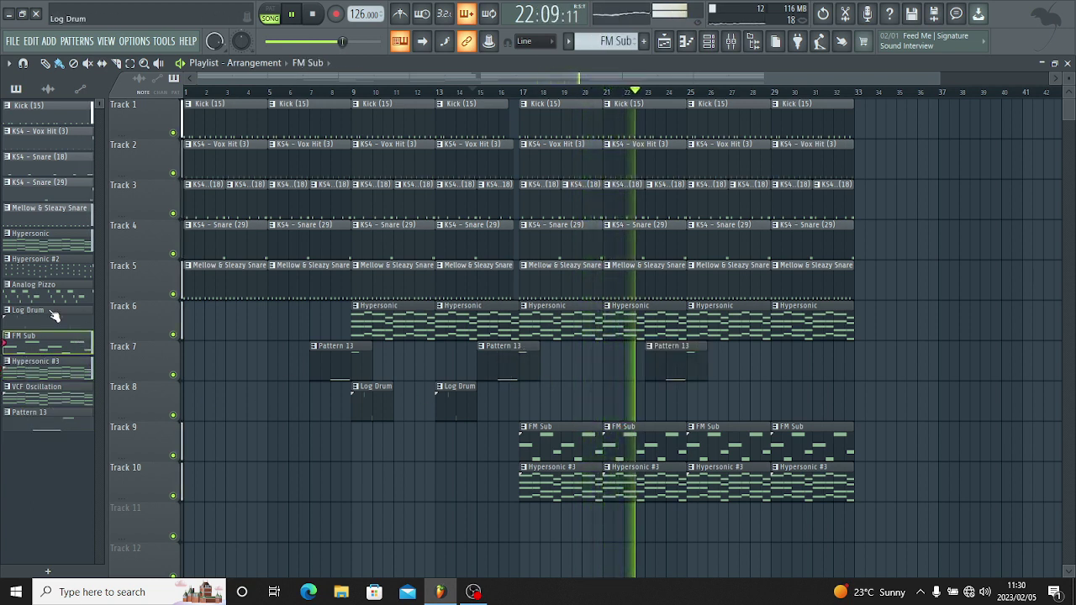
Place the Analog Pizzo pattern on track 11 and the Hypersonic #2 pattern on track 12, each at bars 25 and 29.
click(34, 286)
scroll(478, 437, down, 1)
click(689, 473)
click(773, 471)
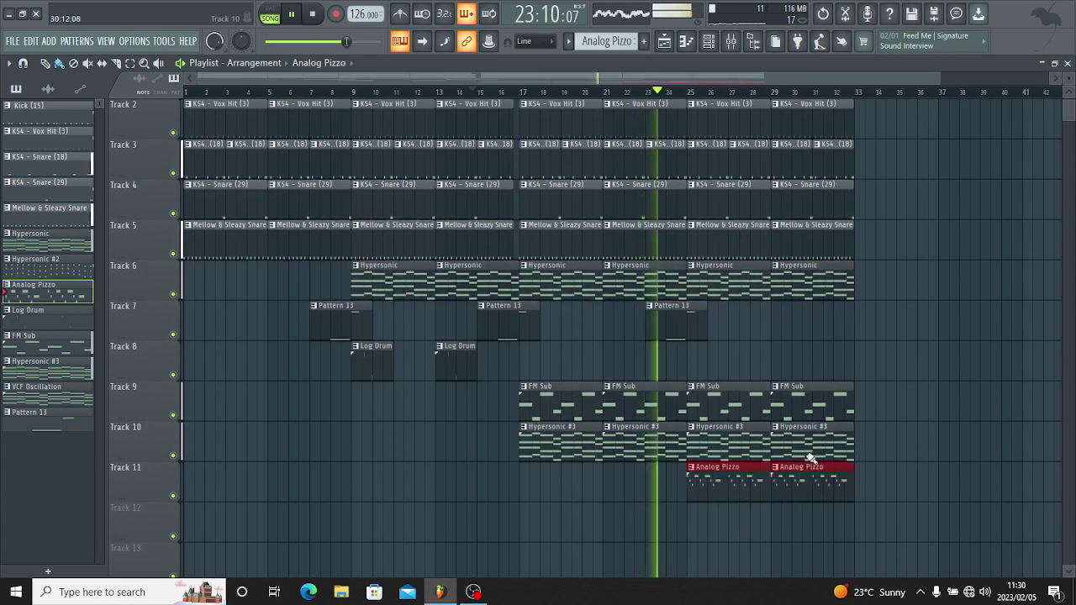
click(53, 268)
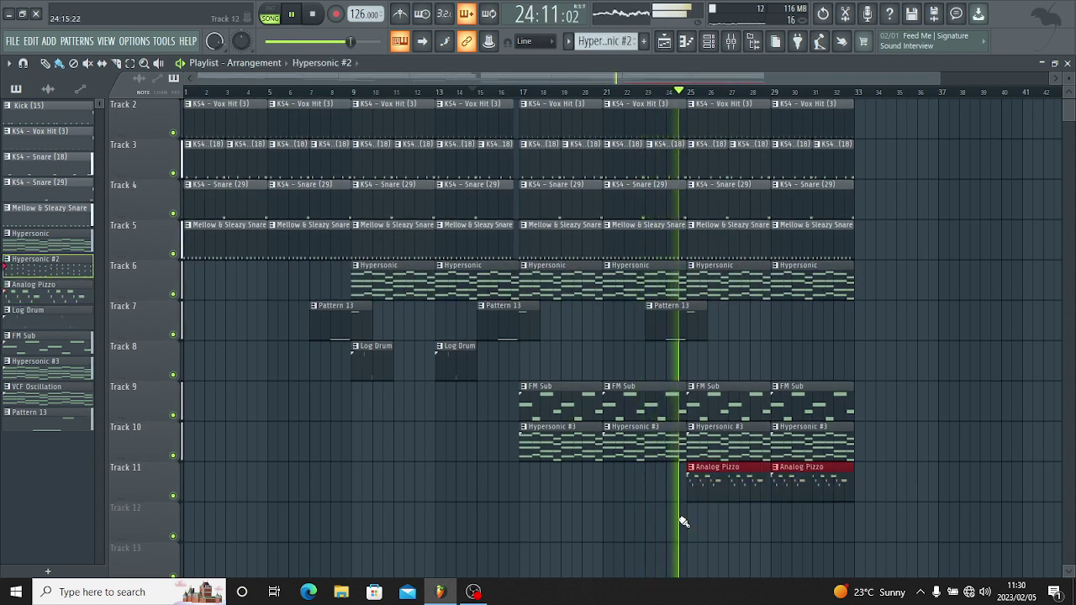
click(685, 522)
click(773, 515)
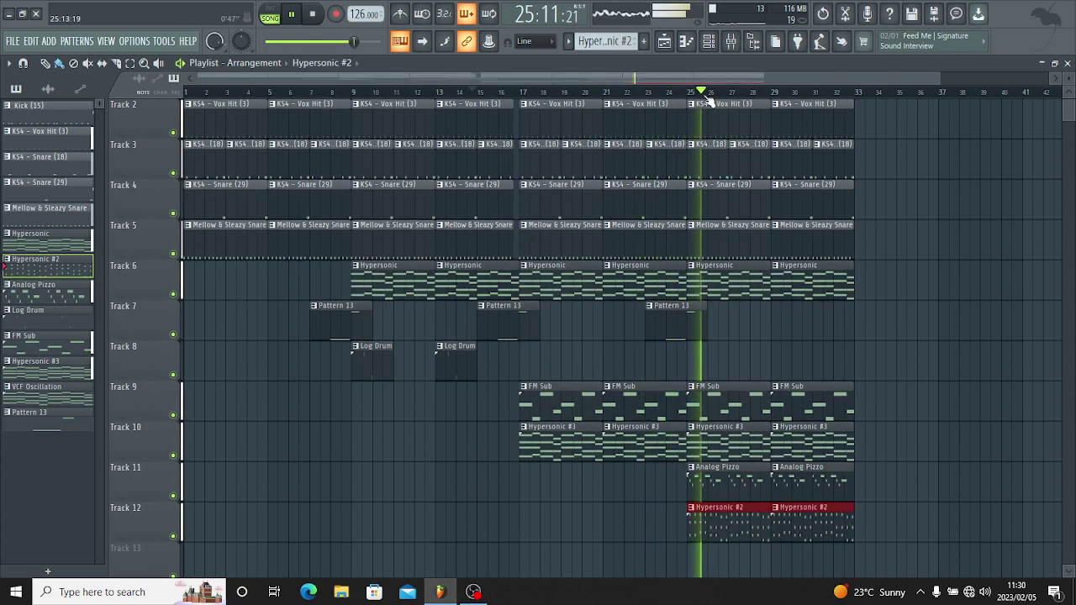
Place the VCF Oscillation pattern on track 13 at bars 33 and 37, and copy the Pattern 13 clip on track 7 to bar 39.
scroll(718, 88, down, 4)
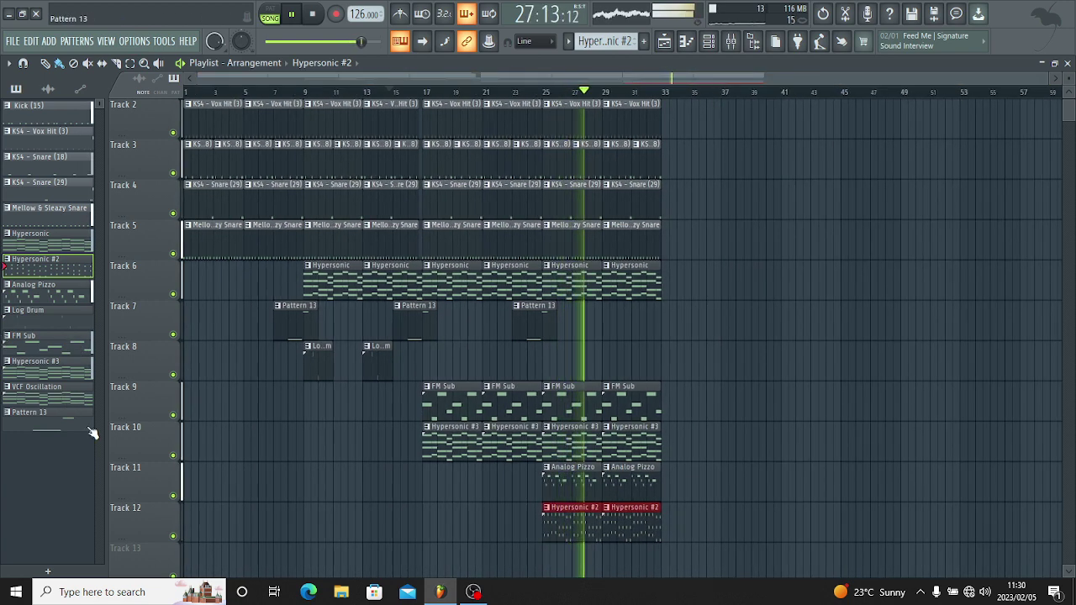
click(74, 394)
scroll(655, 465, down, 1)
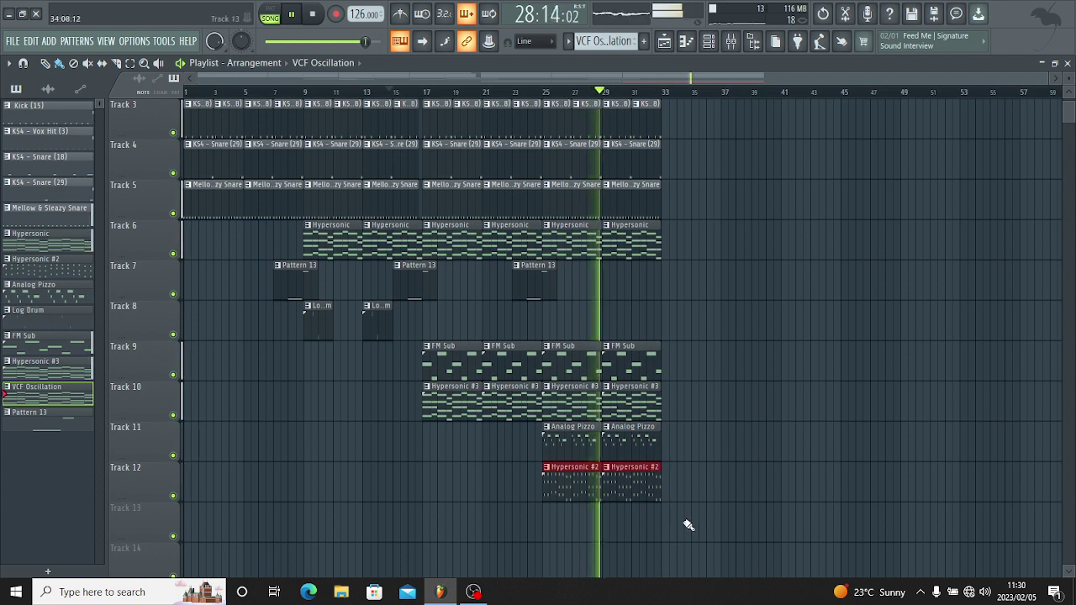
click(670, 518)
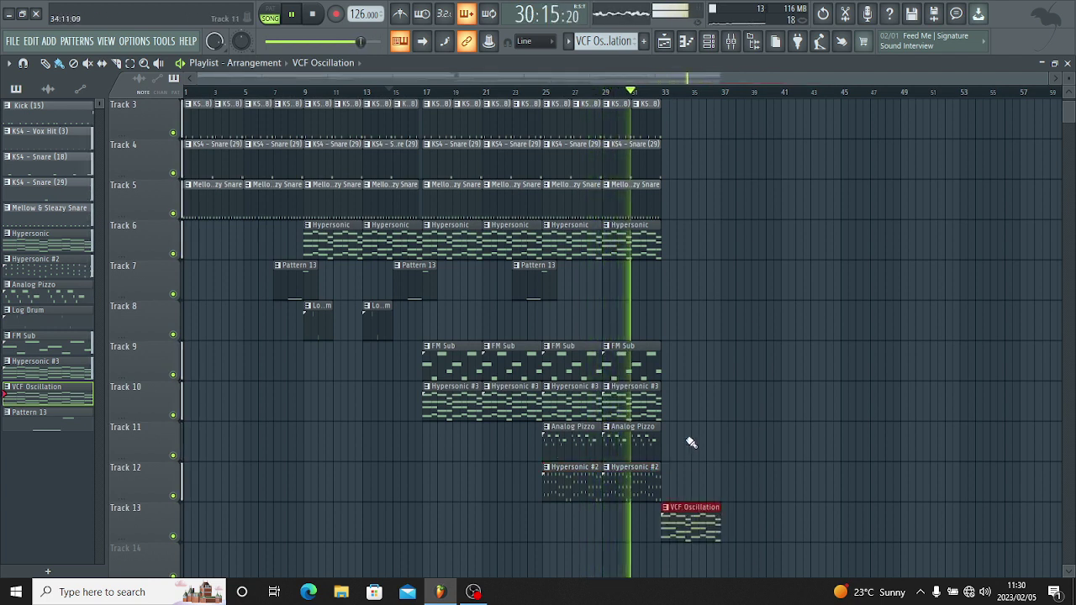
click(729, 521)
drag(532, 288, 760, 290)
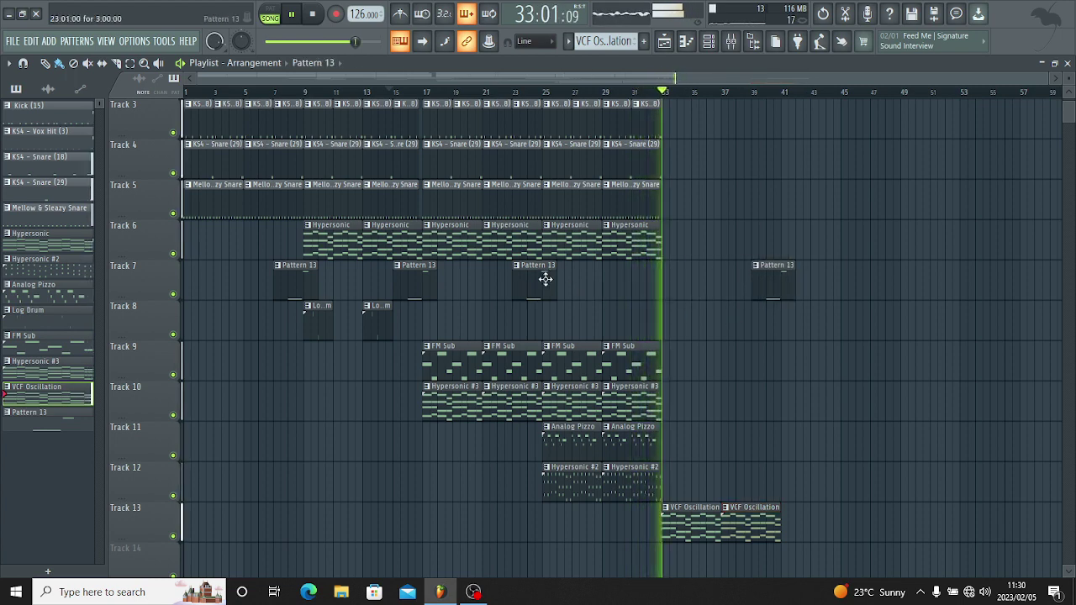
Copy the drum, vox and Hypersonic clips on tracks 1 to 6 from bars 17 to 32 to bar 41.
scroll(545, 279, up, 2)
scroll(1068, 78, down, 2)
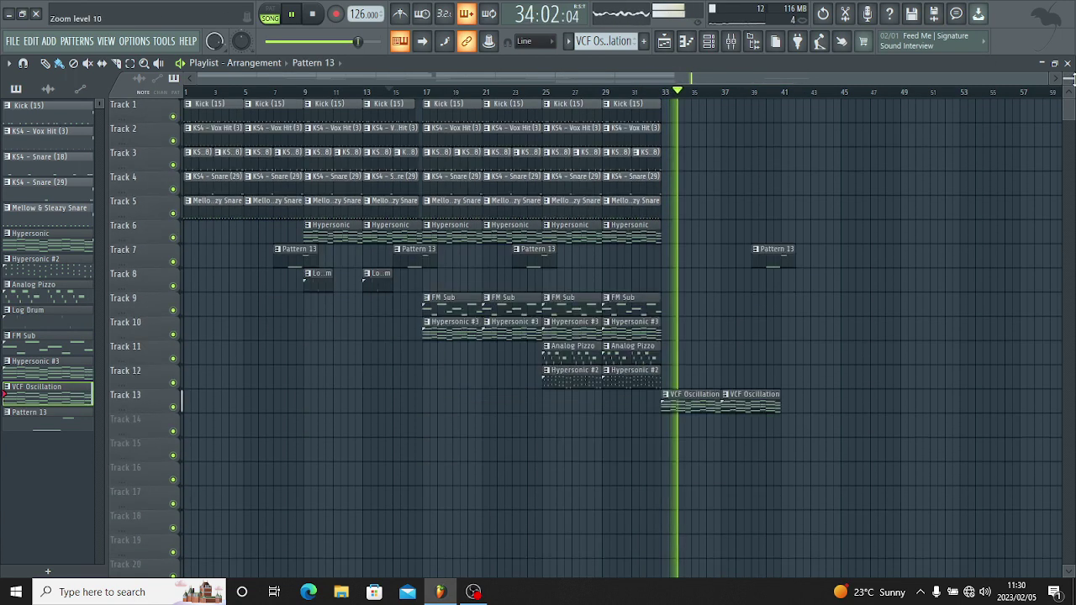
drag(664, 99, 792, 213)
click(732, 211)
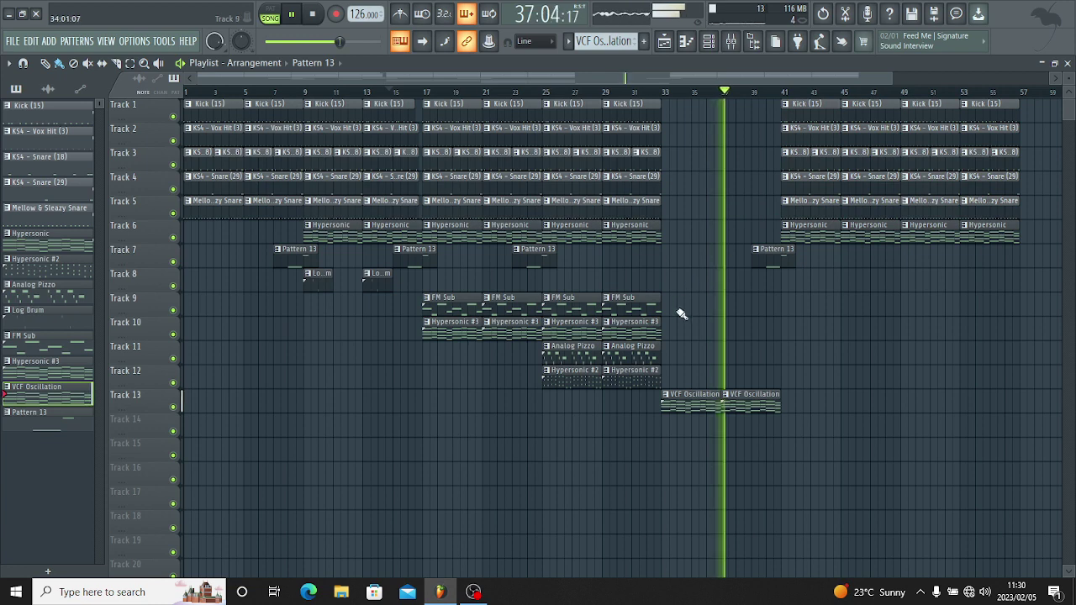
Copy the FM Sub clip on track 9 to bar 37 and repeat it at bars 41, 45, 49 and 53.
click(626, 301)
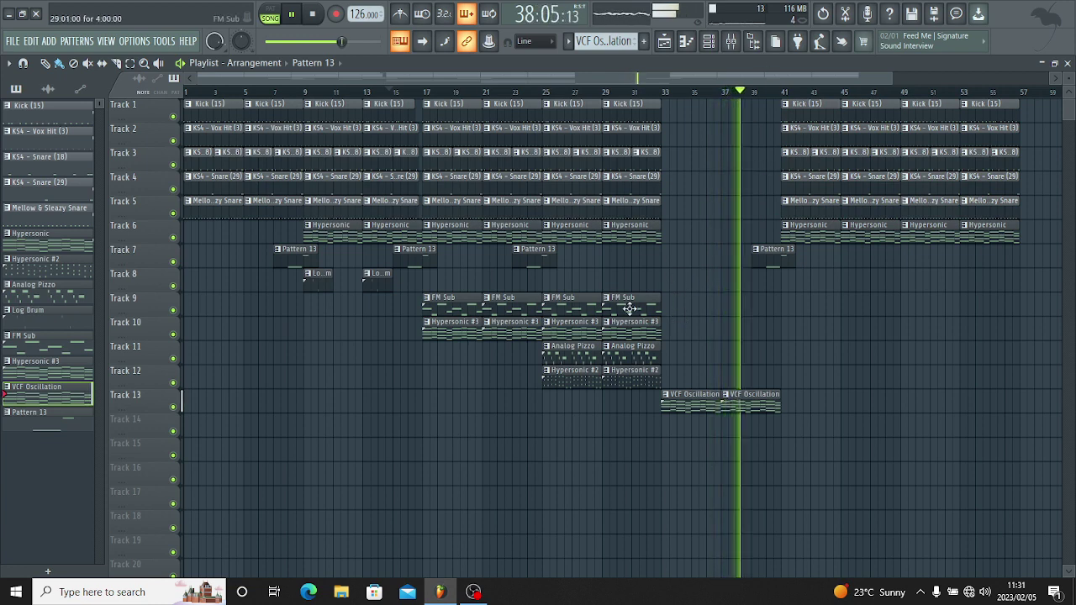
mouse_move(753, 304)
mouse_down()
mouse_move(780, 304)
mouse_move(742, 304)
mouse_up()
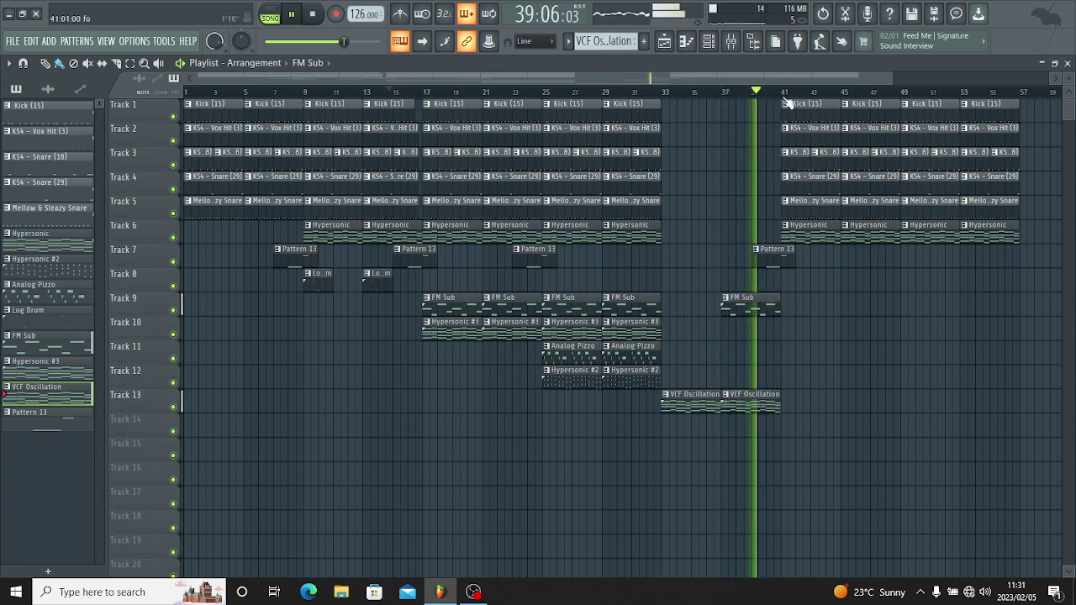
ctrl+click(745, 306)
key(ctrl+b)
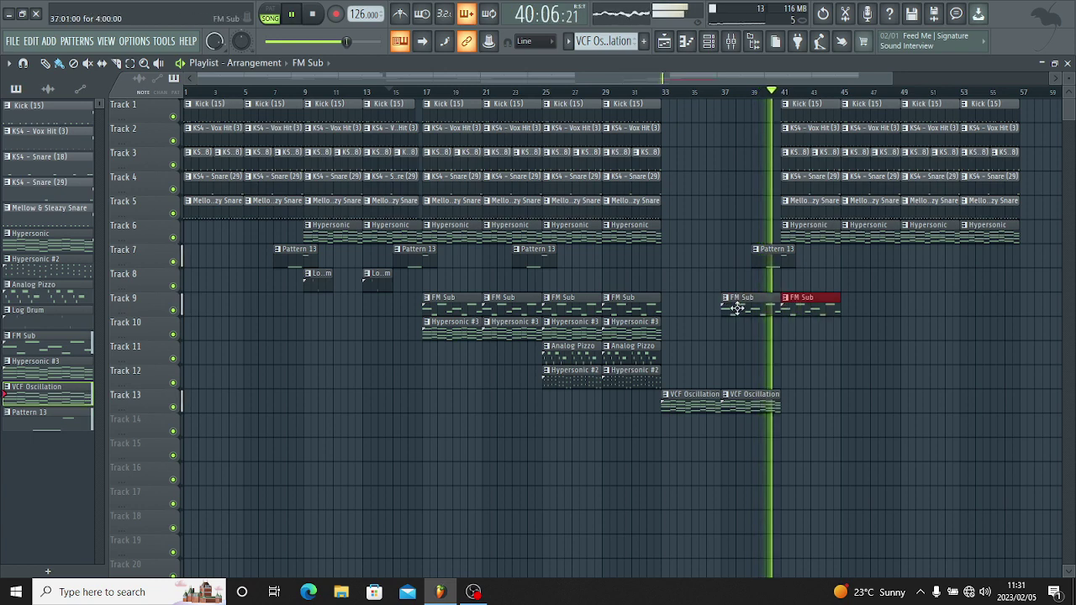
key(ctrl+b)
scroll(799, 77, down, 2)
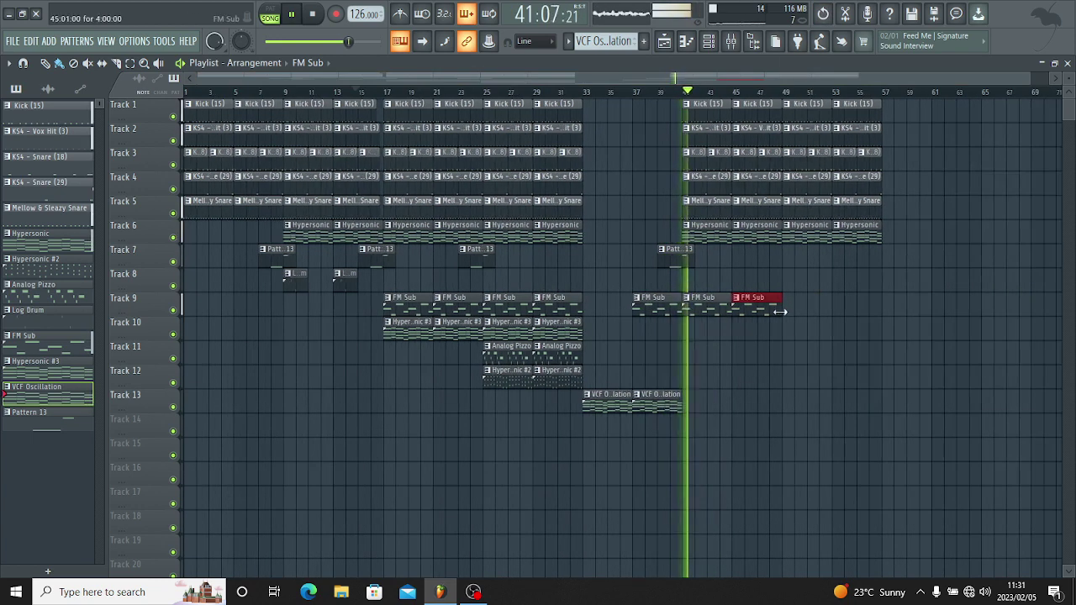
key(ctrl+b)
key(ctrl+b)
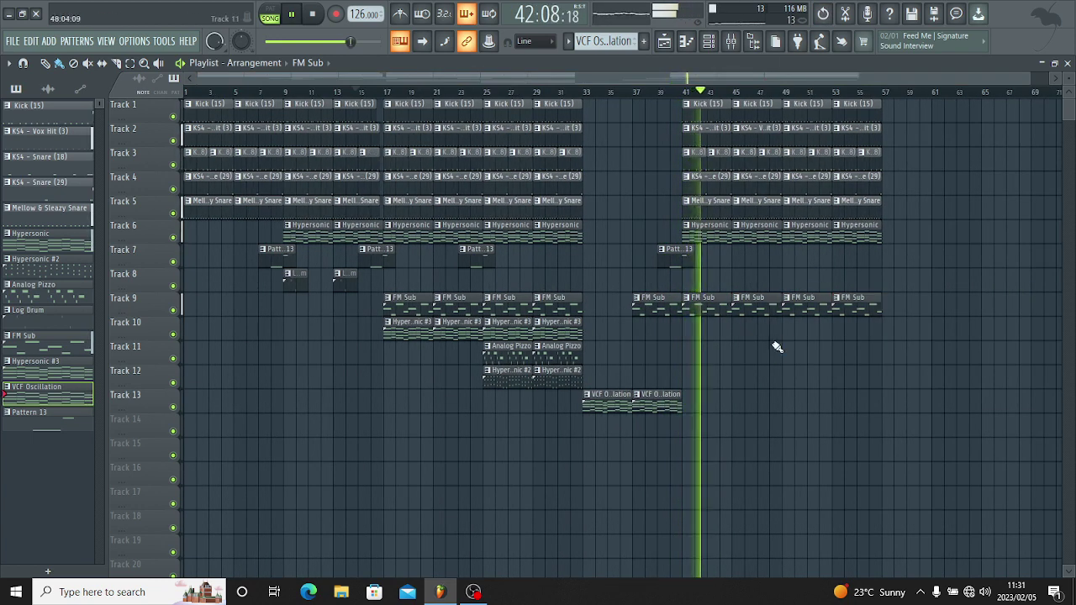
Copy the bar 25 to 32 clips on tracks 10 to 12 to bars 41 and 49, and copy Pattern 13 on track 7 to bar 55.
drag(600, 314, 703, 345)
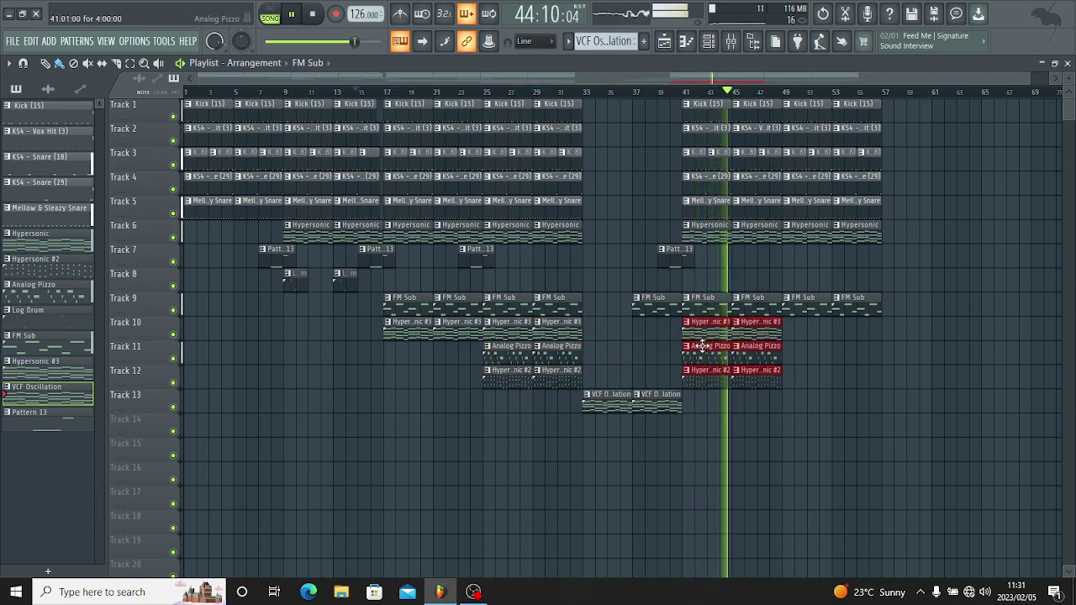
key(ctrl+b)
click(544, 489)
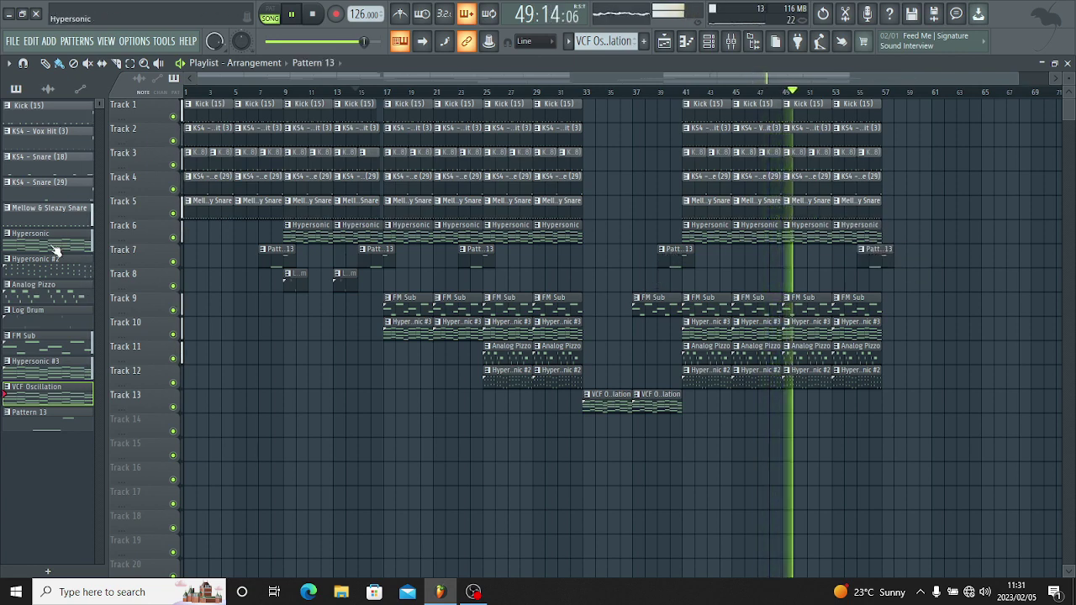
Select the patterns from Hypersonic to VCF Oscillation in the pattern list, stop playback and open the Transpose option for them.
click(59, 315)
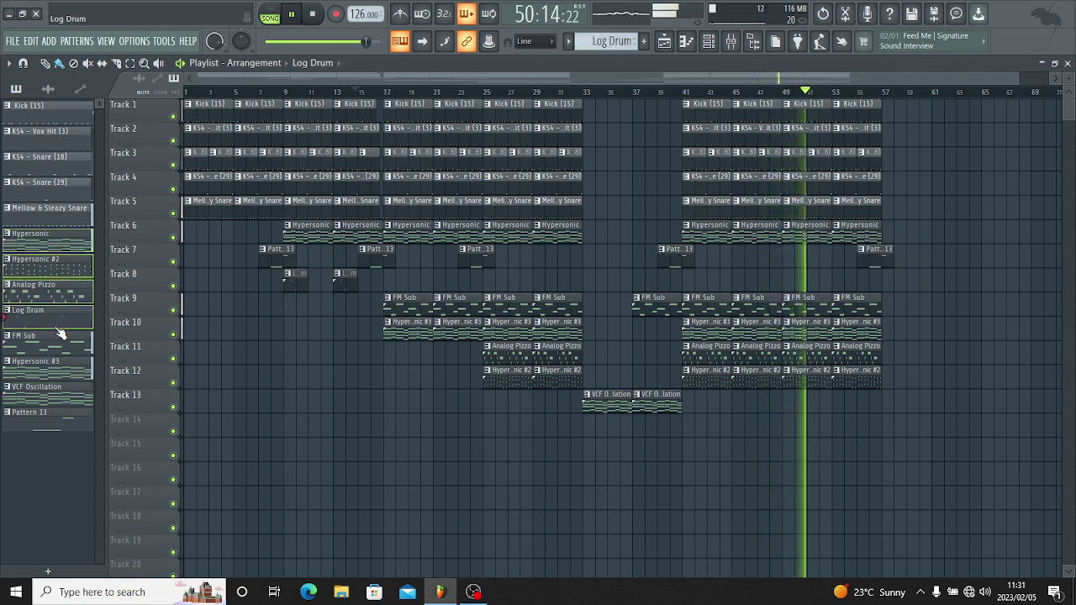
click(68, 367)
click(67, 344)
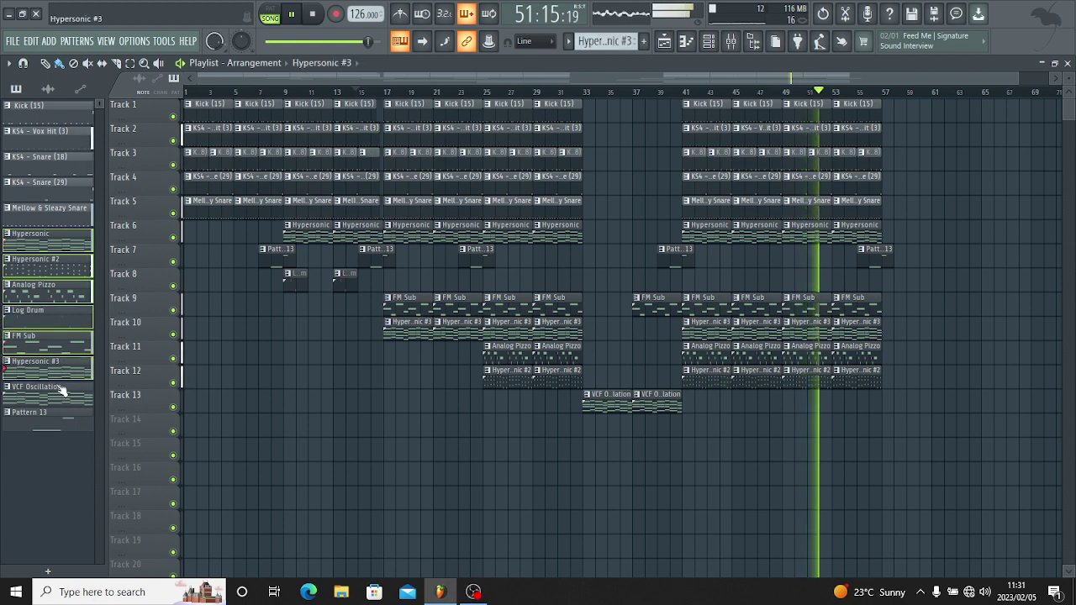
click(62, 391)
right_click(62, 391)
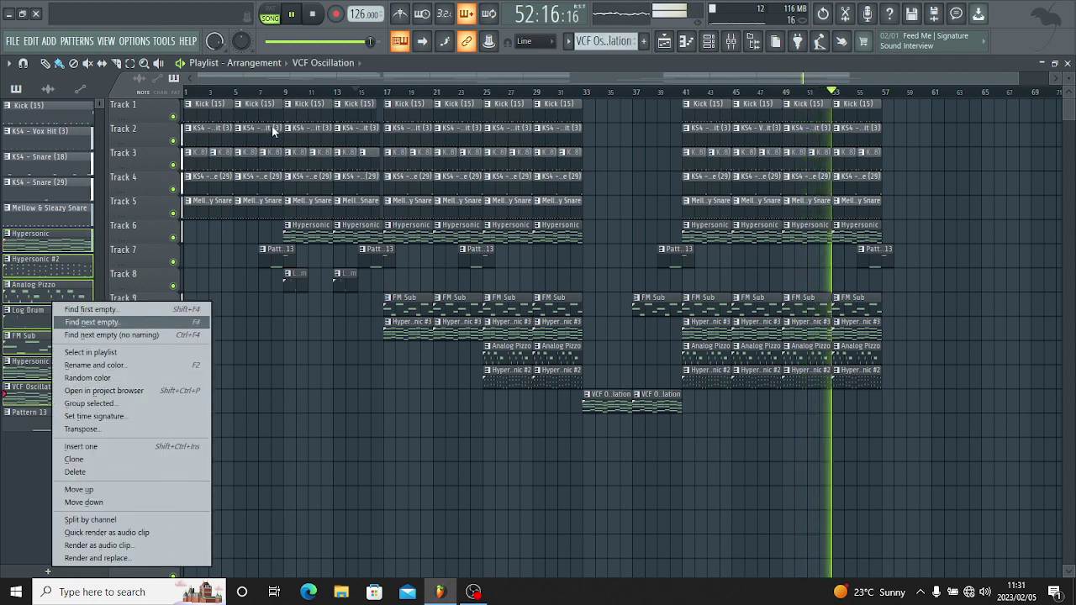
key(Escape)
key(space)
right_click(54, 334)
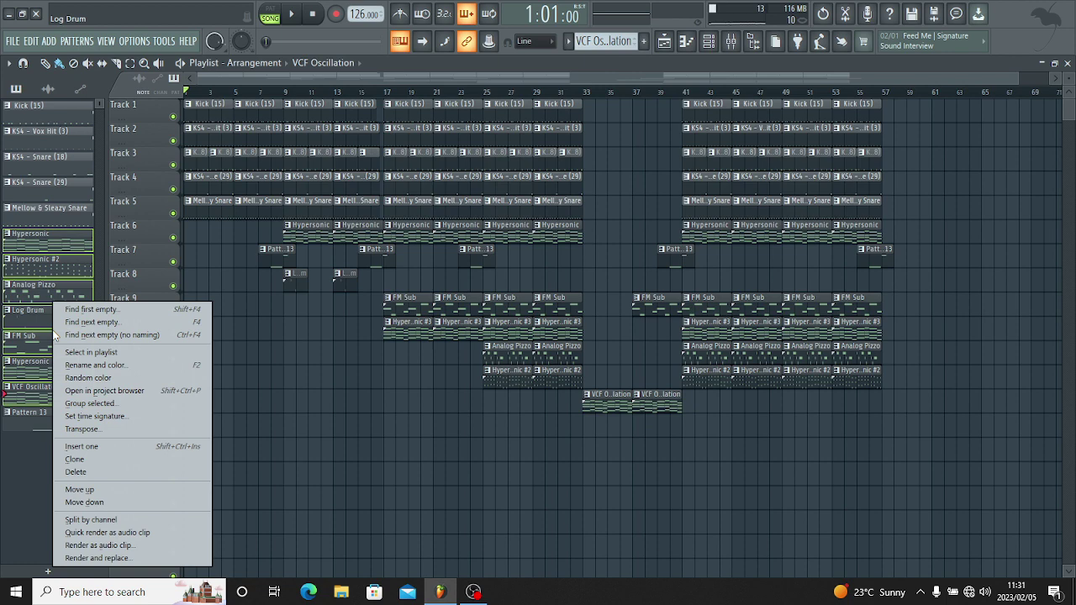
click(83, 429)
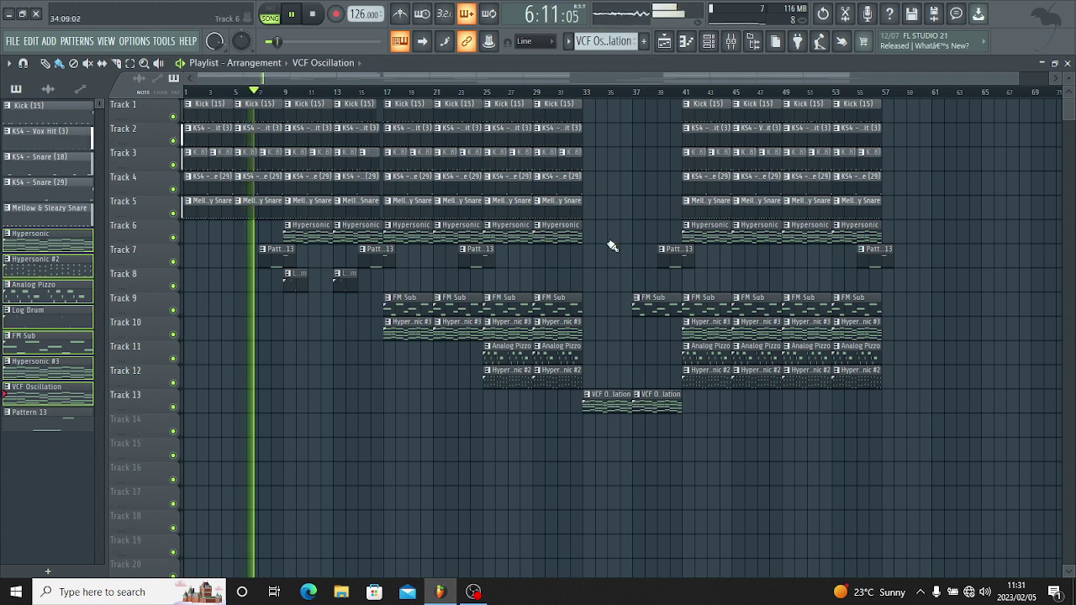
Copy the Log Drum clip to track 8 at bar 33 and lengthen it to four bars.
click(340, 281)
click(588, 274)
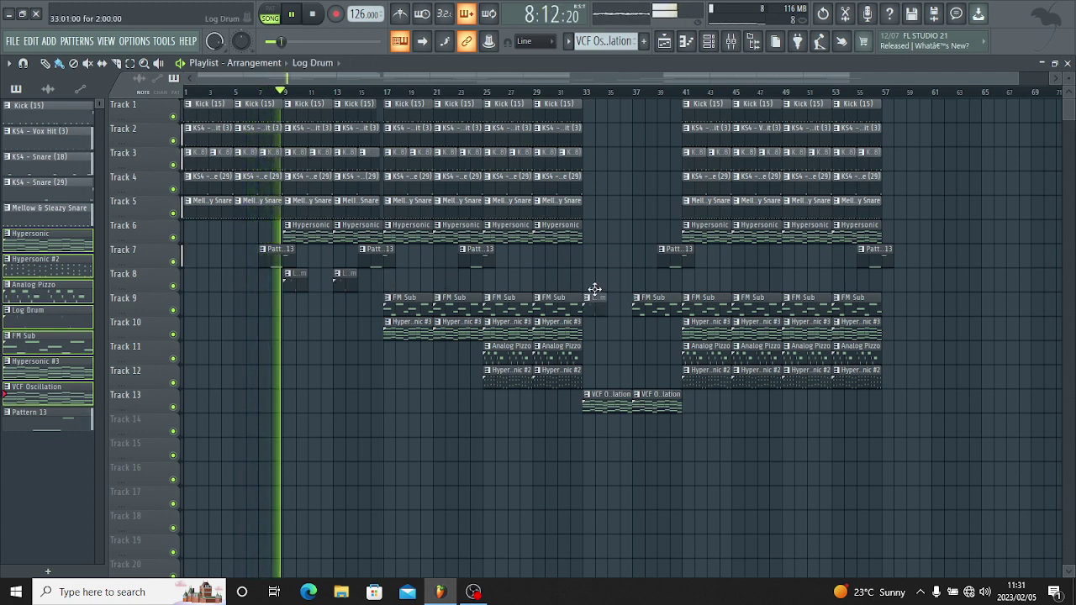
drag(592, 270, 630, 268)
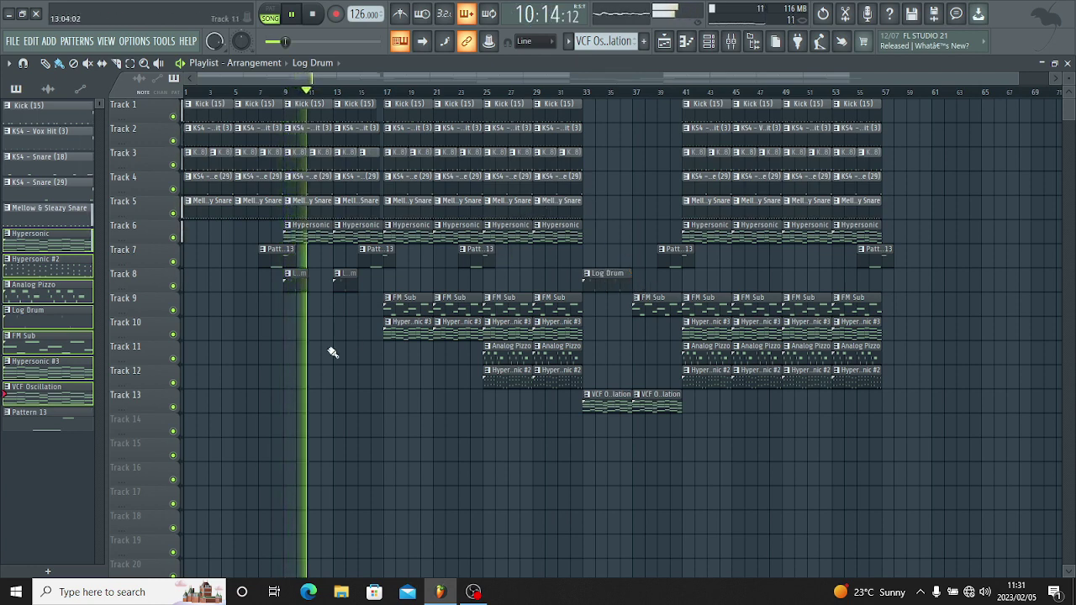
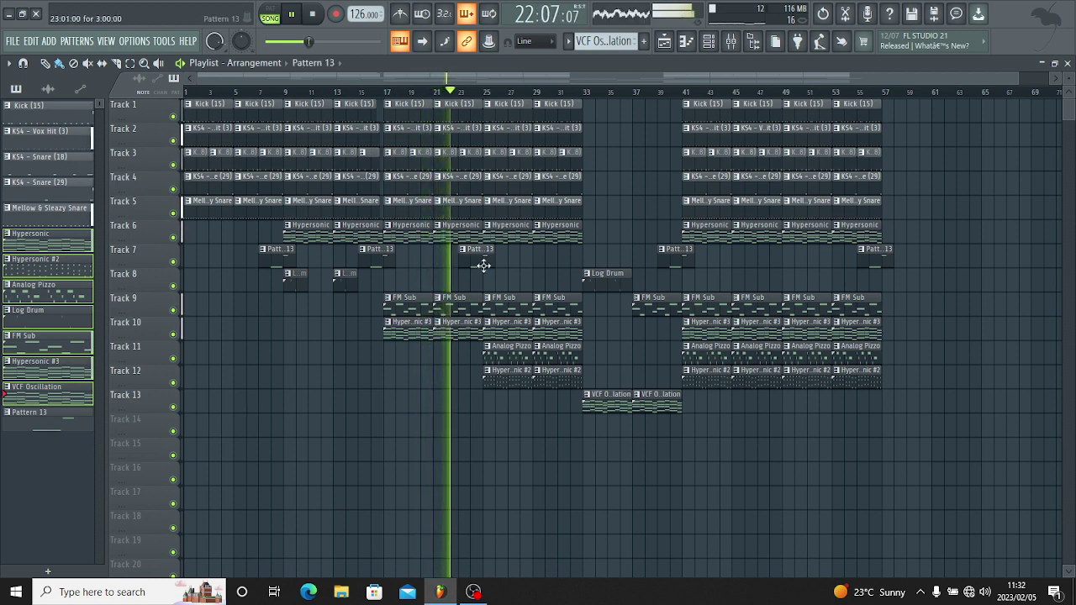
Move the Pattern 13 clip on track 7 from bar 23 to bar 31, and add one Hypersonic #2 clip on track 12 at bar 33.
drag(483, 266, 583, 267)
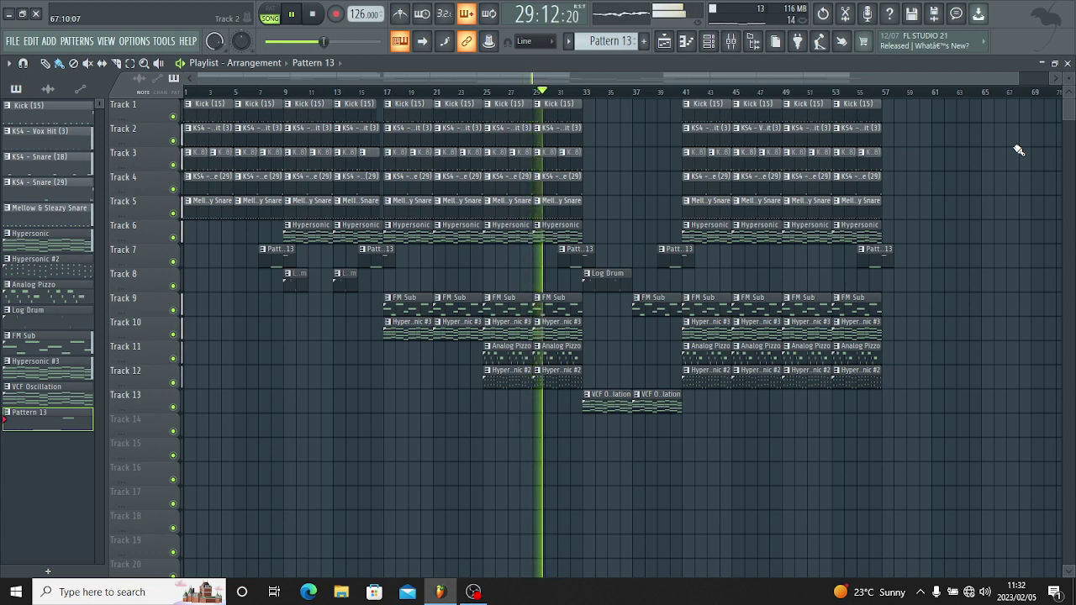
click(572, 373)
mouse_move(573, 372)
mouse_down()
mouse_move(621, 349)
mouse_move(636, 370)
mouse_up()
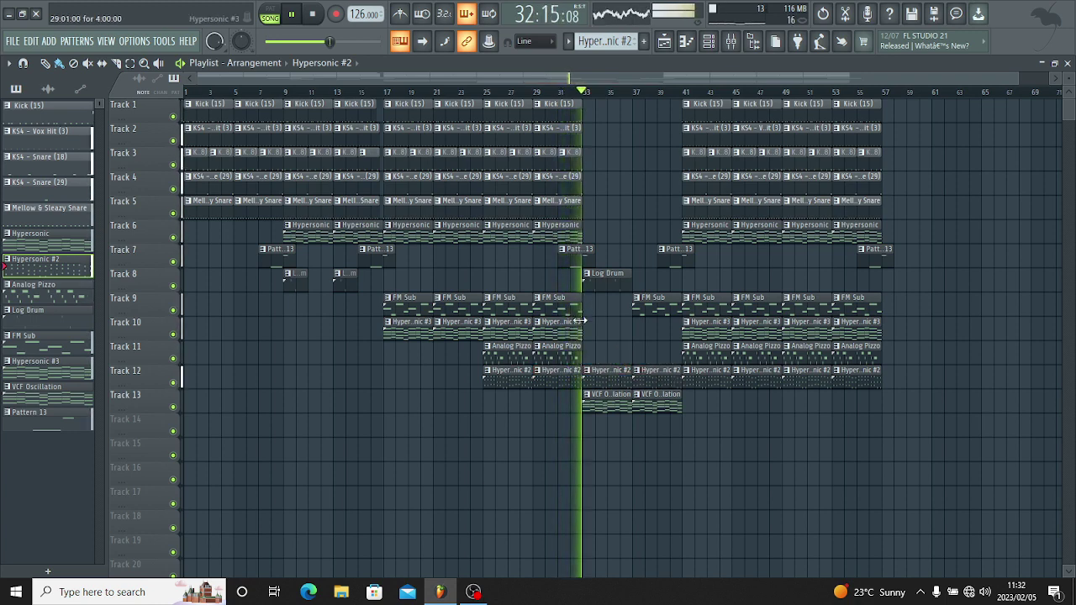
right_click(645, 375)
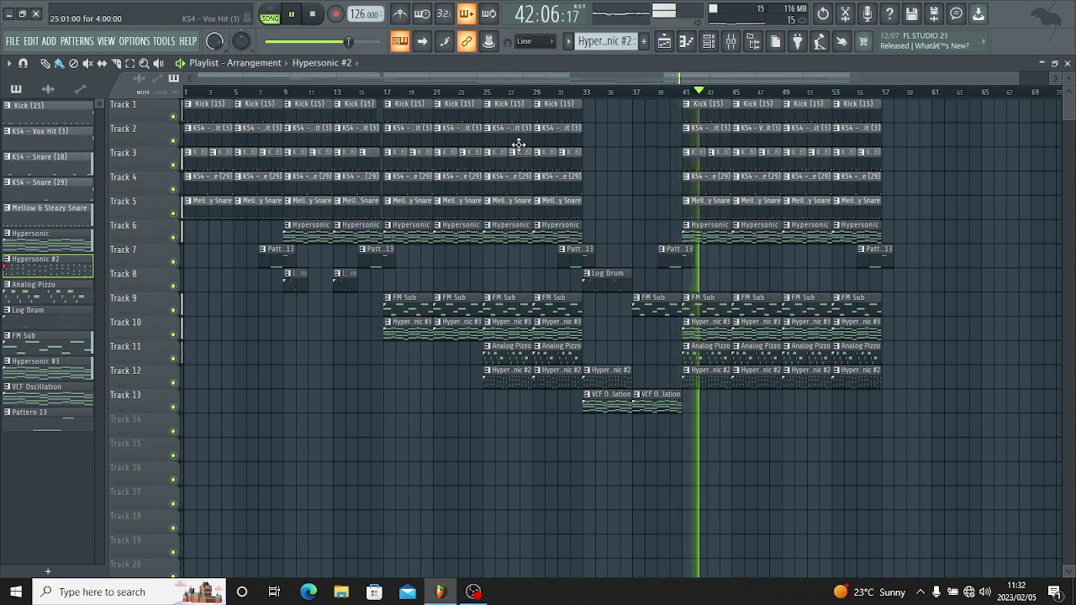
Place four-bar Log Drum clips on track 8 at bars 49 and 53, and delete the FM Sub clips at those bars on track 9.
click(612, 281)
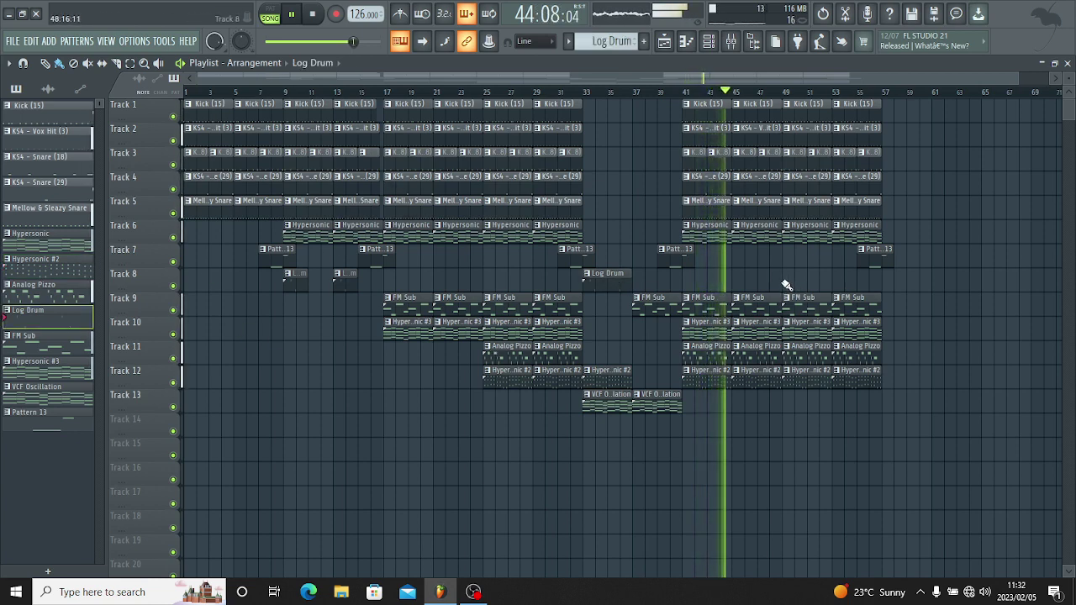
drag(787, 283, 848, 294)
right_click(800, 304)
right_click(851, 304)
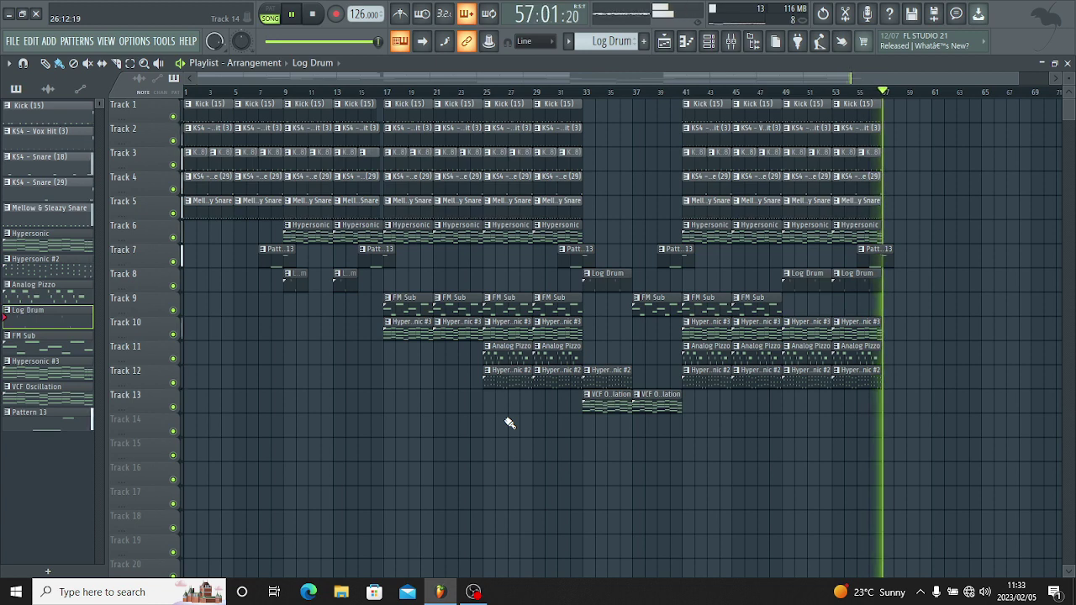
Stop the song playback and switch to OBS.
key(space)
click(476, 593)
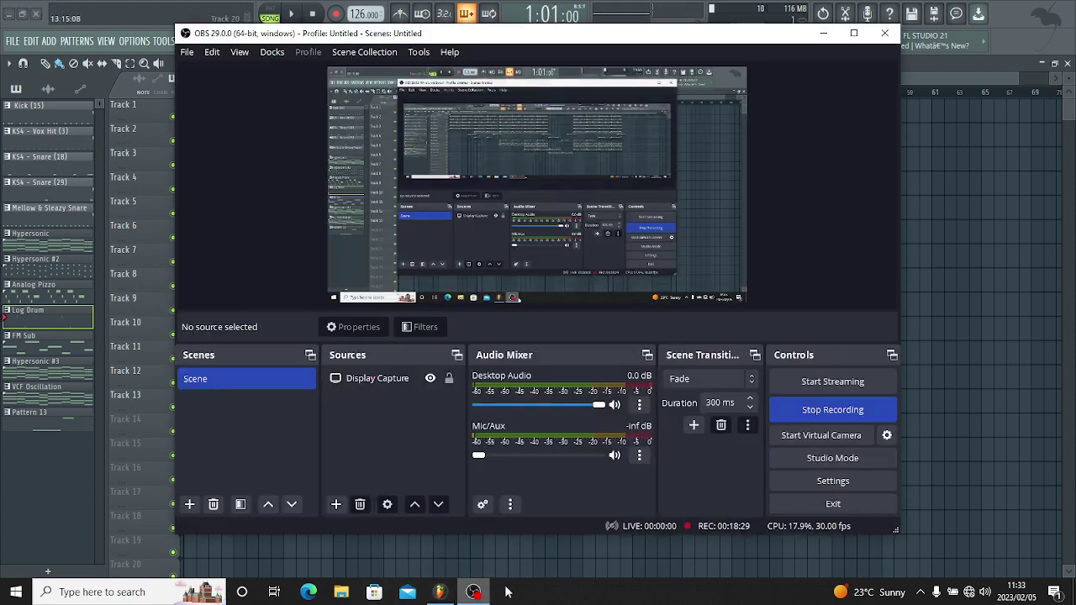